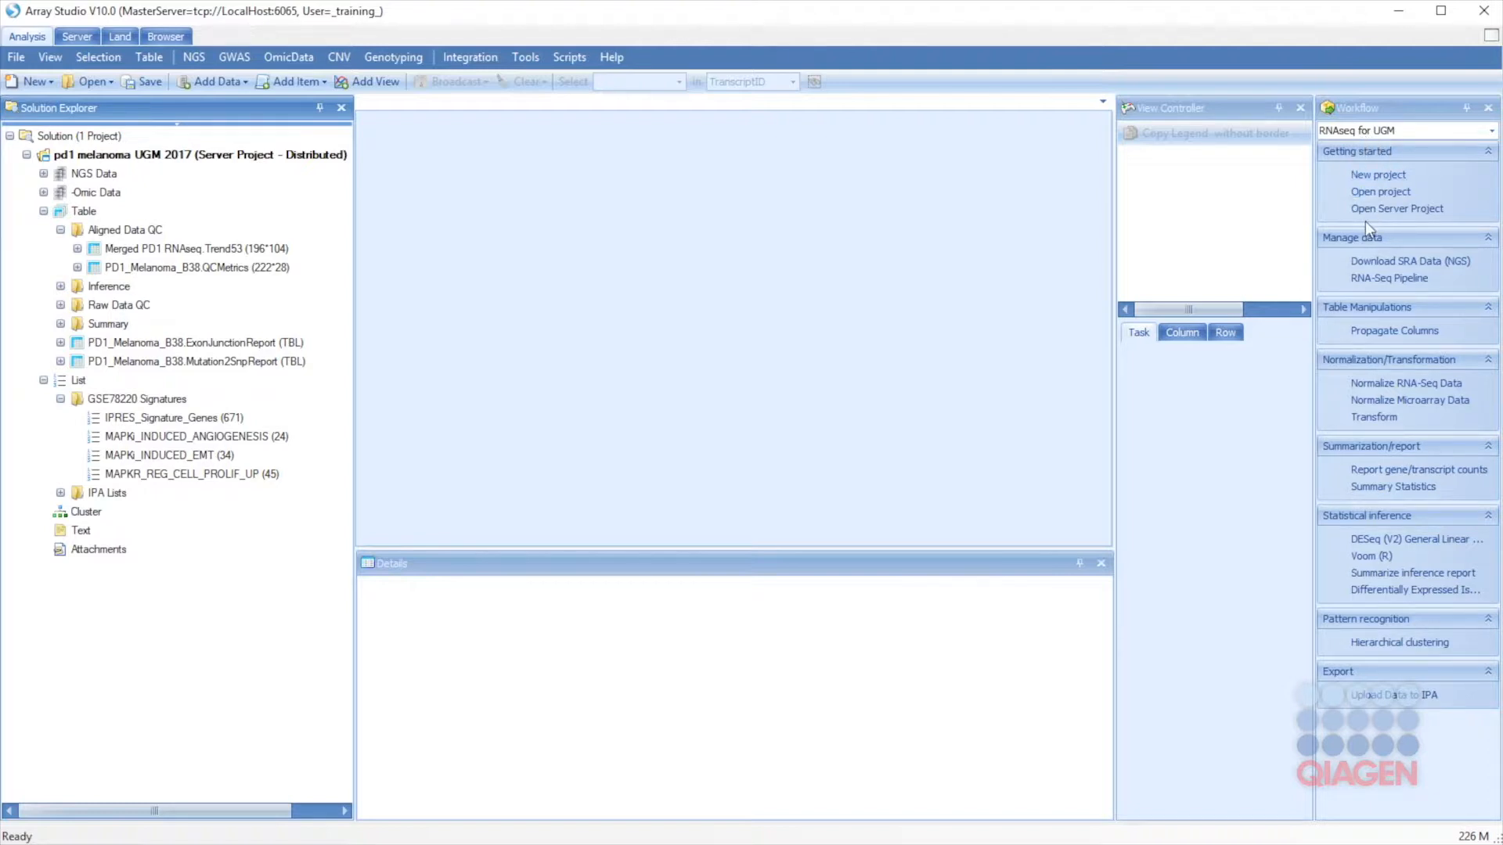
pyautogui.rightClick(1465, 188)
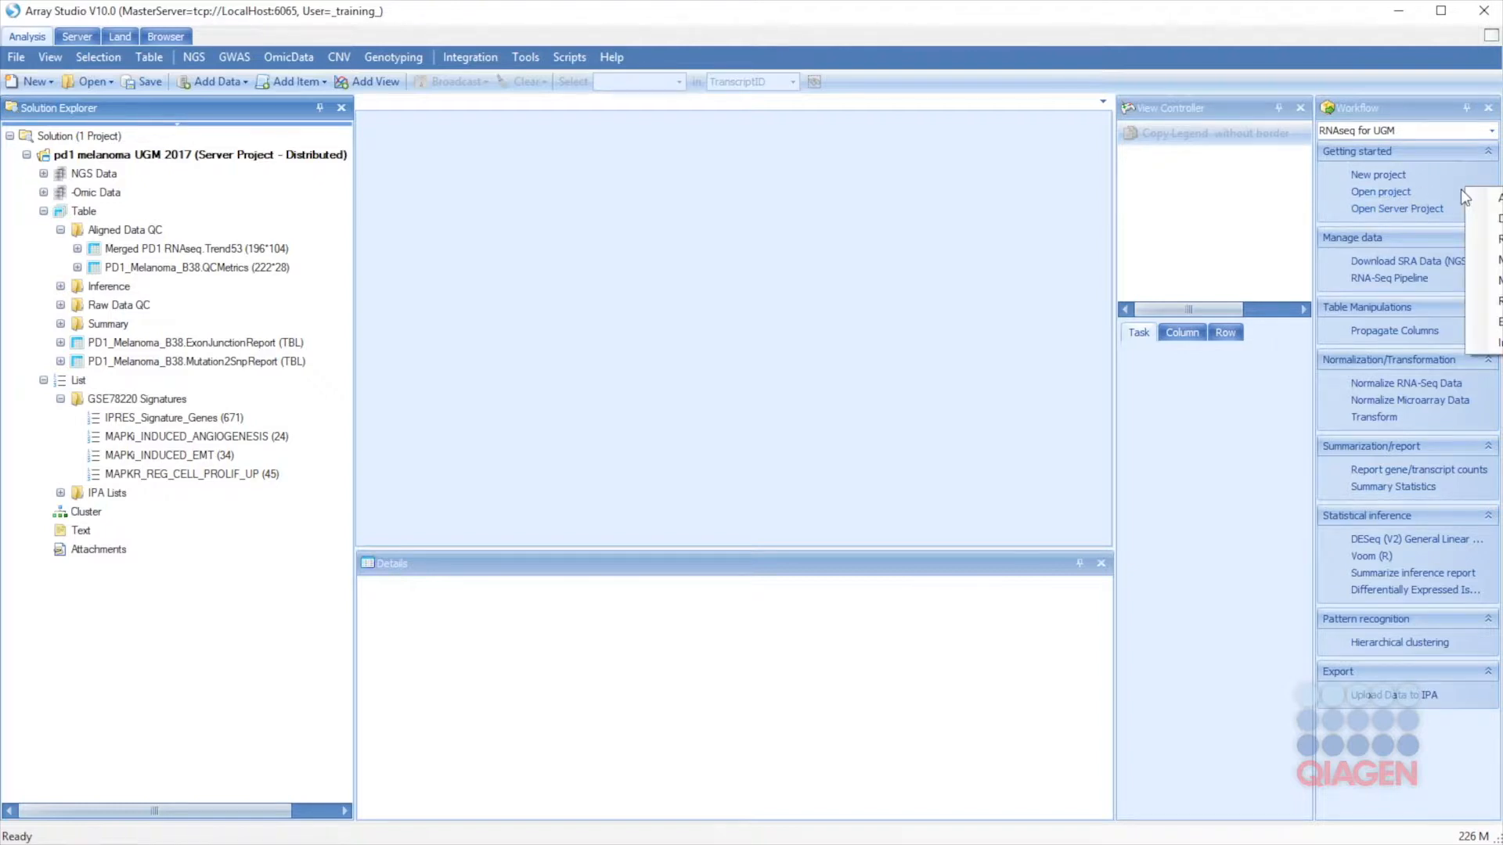
pyautogui.moveTo(1473, 218)
pyautogui.moveTo(1434, 202)
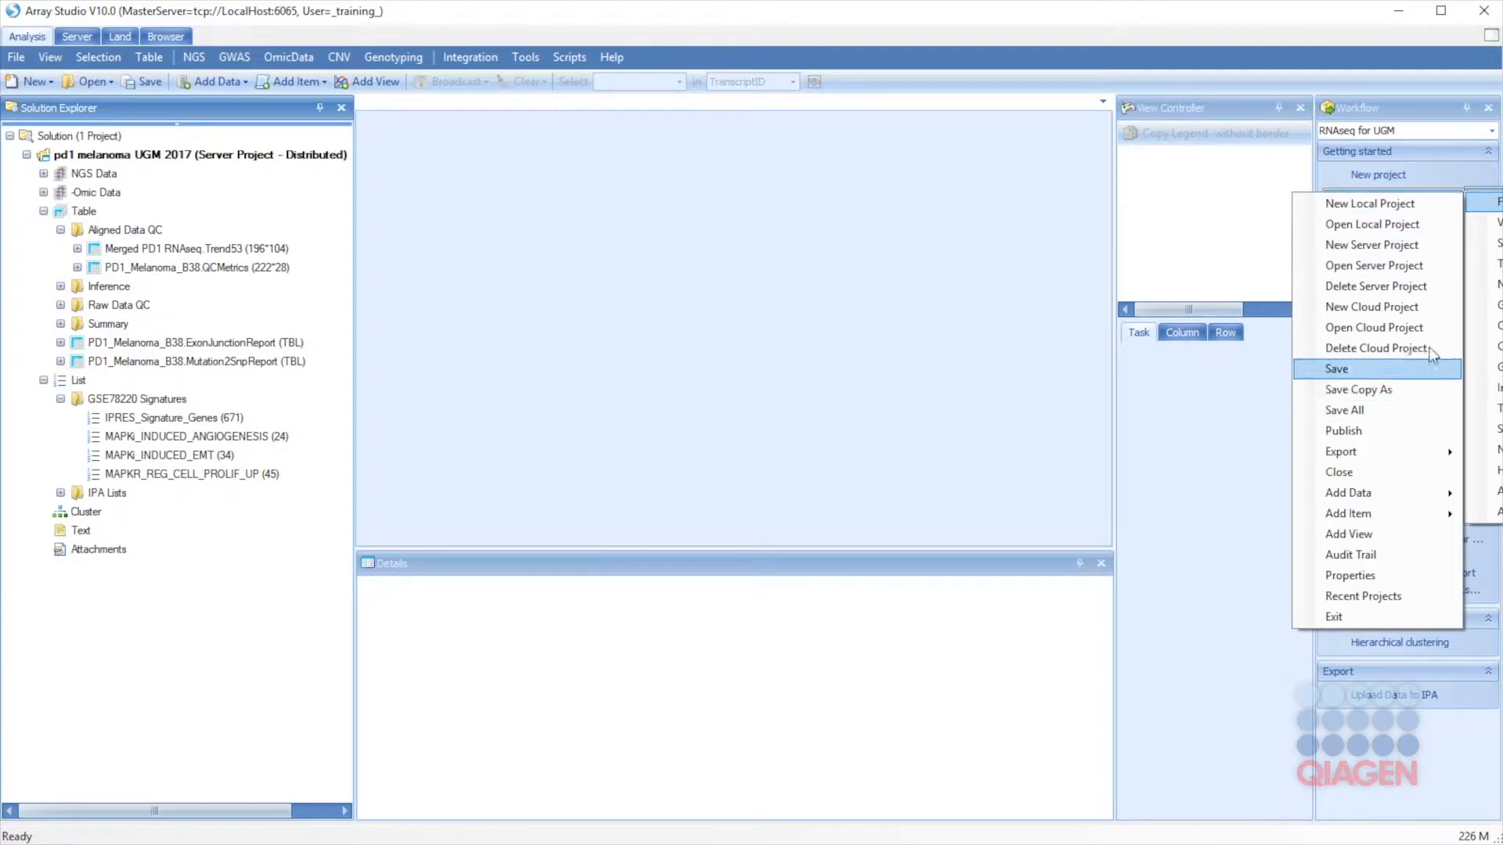
pyautogui.click(1042, 489)
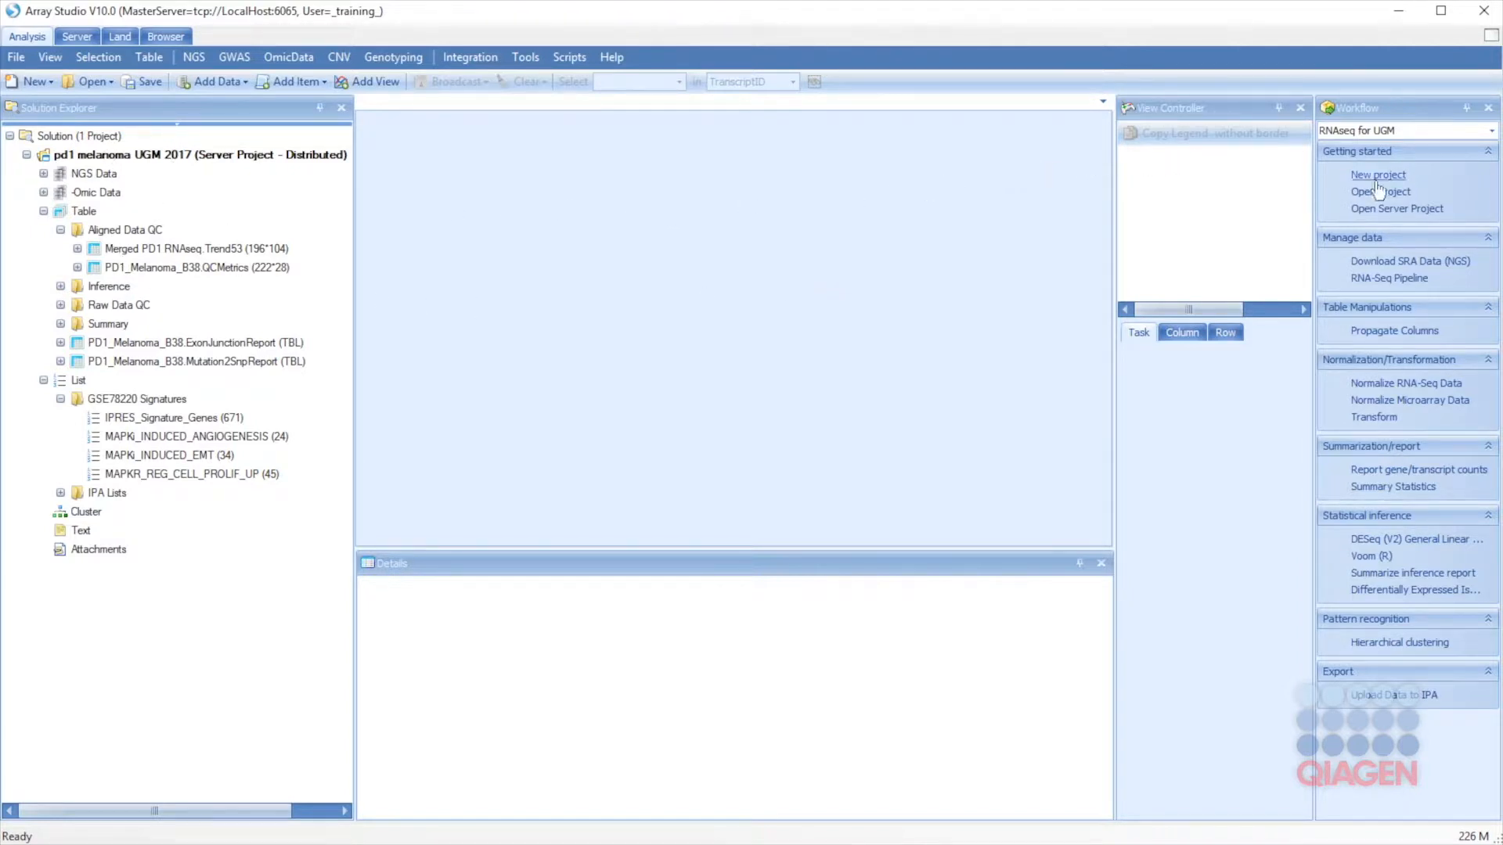
pyautogui.click(1379, 263)
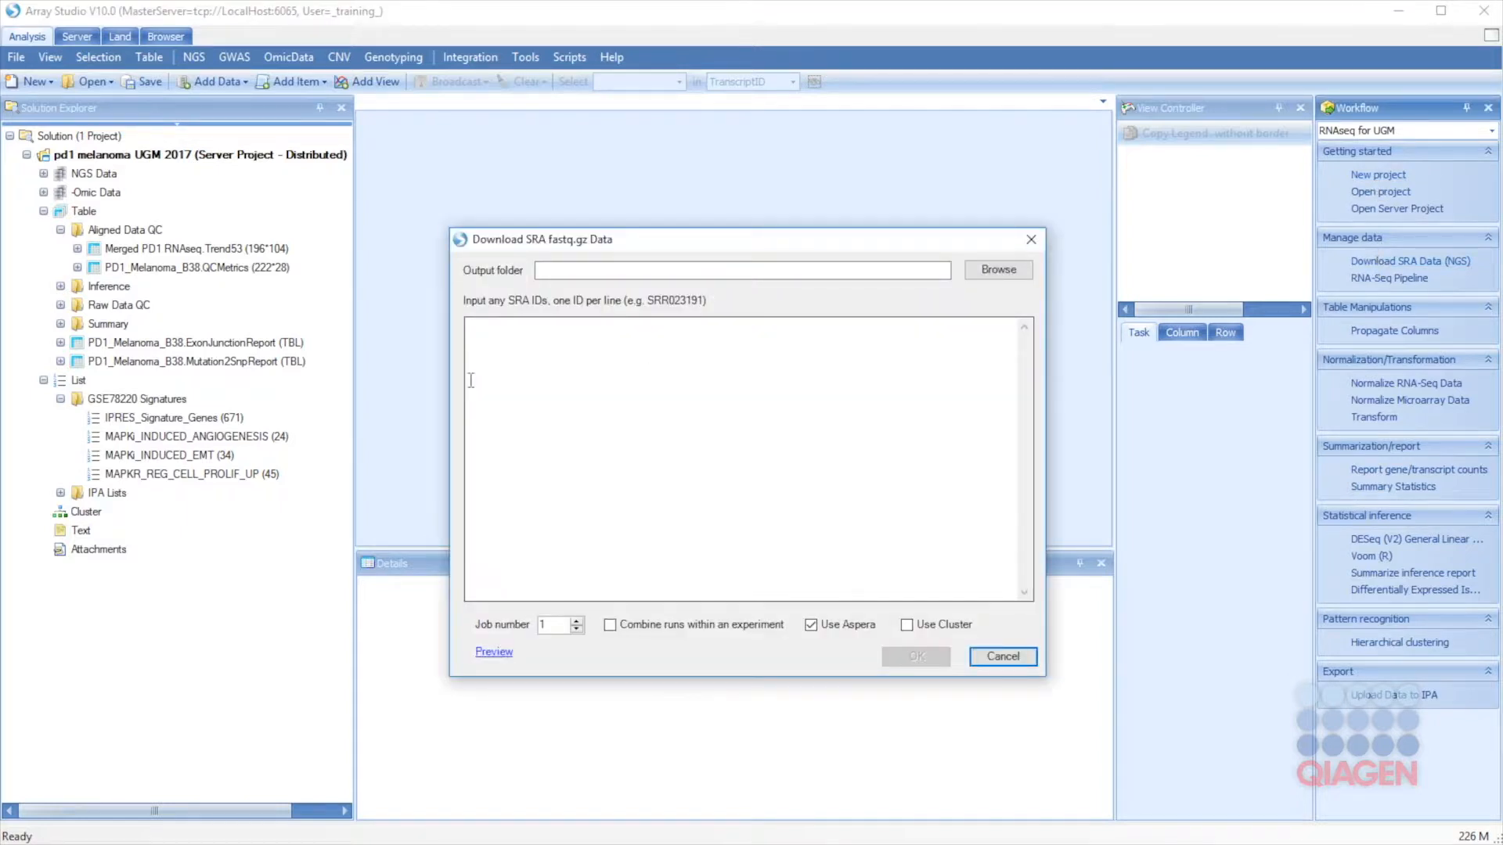
pyautogui.click(1005, 658)
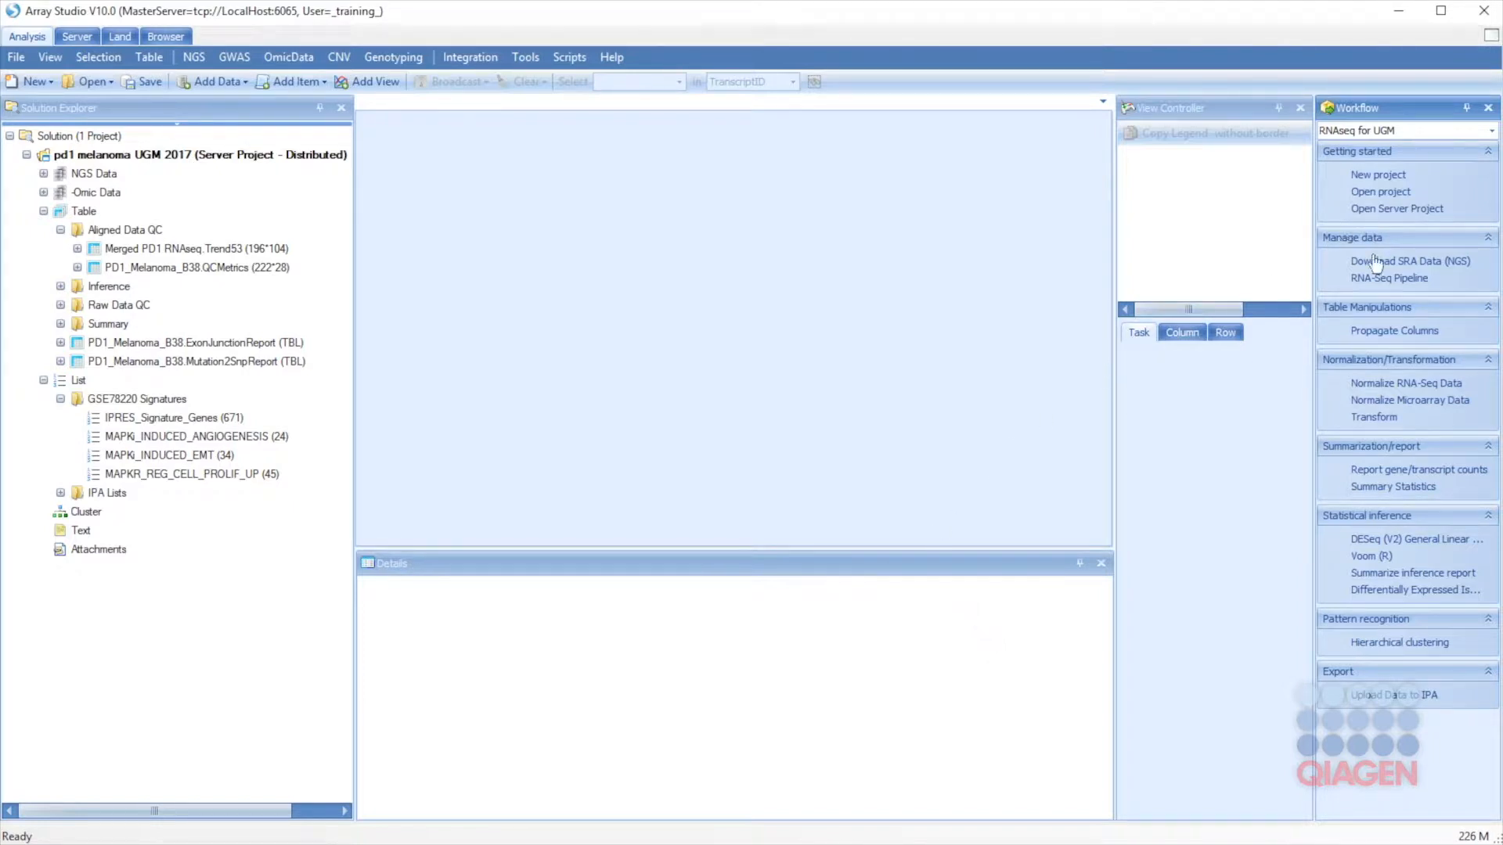
pyautogui.click(1371, 279)
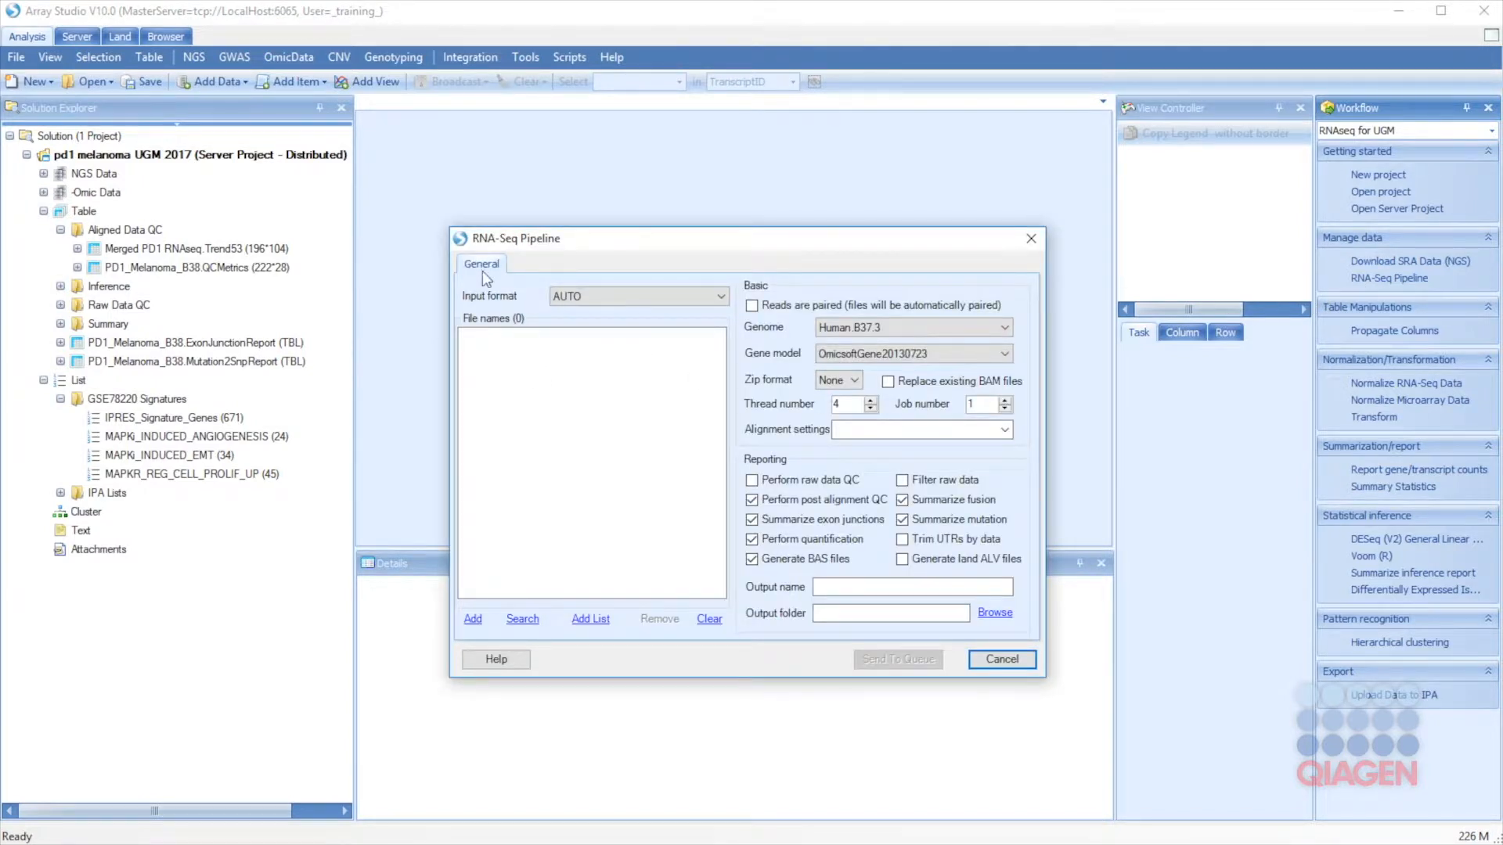
pyautogui.click(825, 326)
pyautogui.click(846, 356)
pyautogui.press('Down')
pyautogui.click(843, 354)
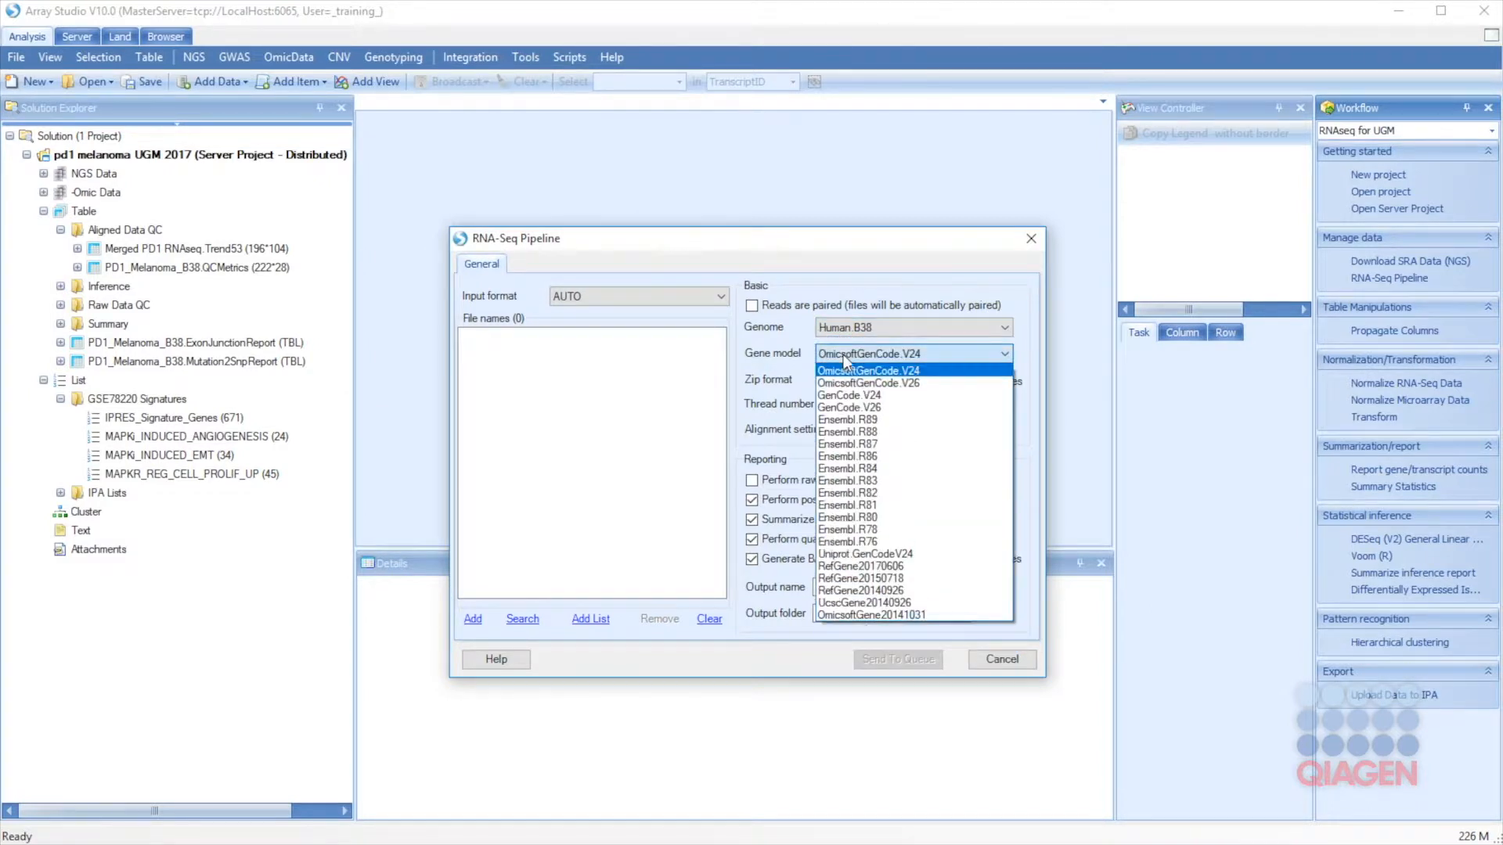
pyautogui.click(844, 456)
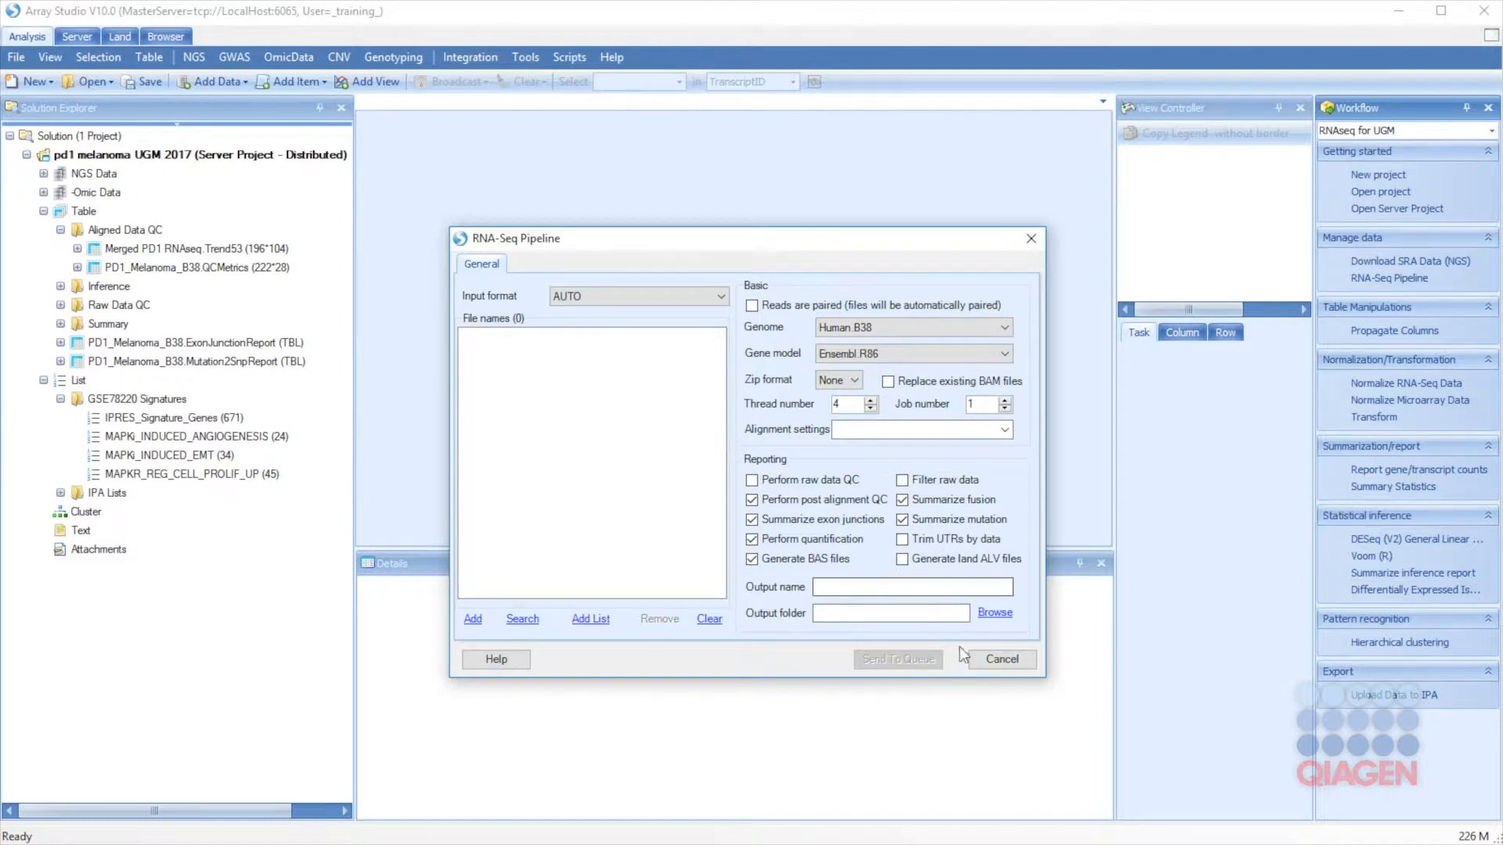
pyautogui.click(986, 662)
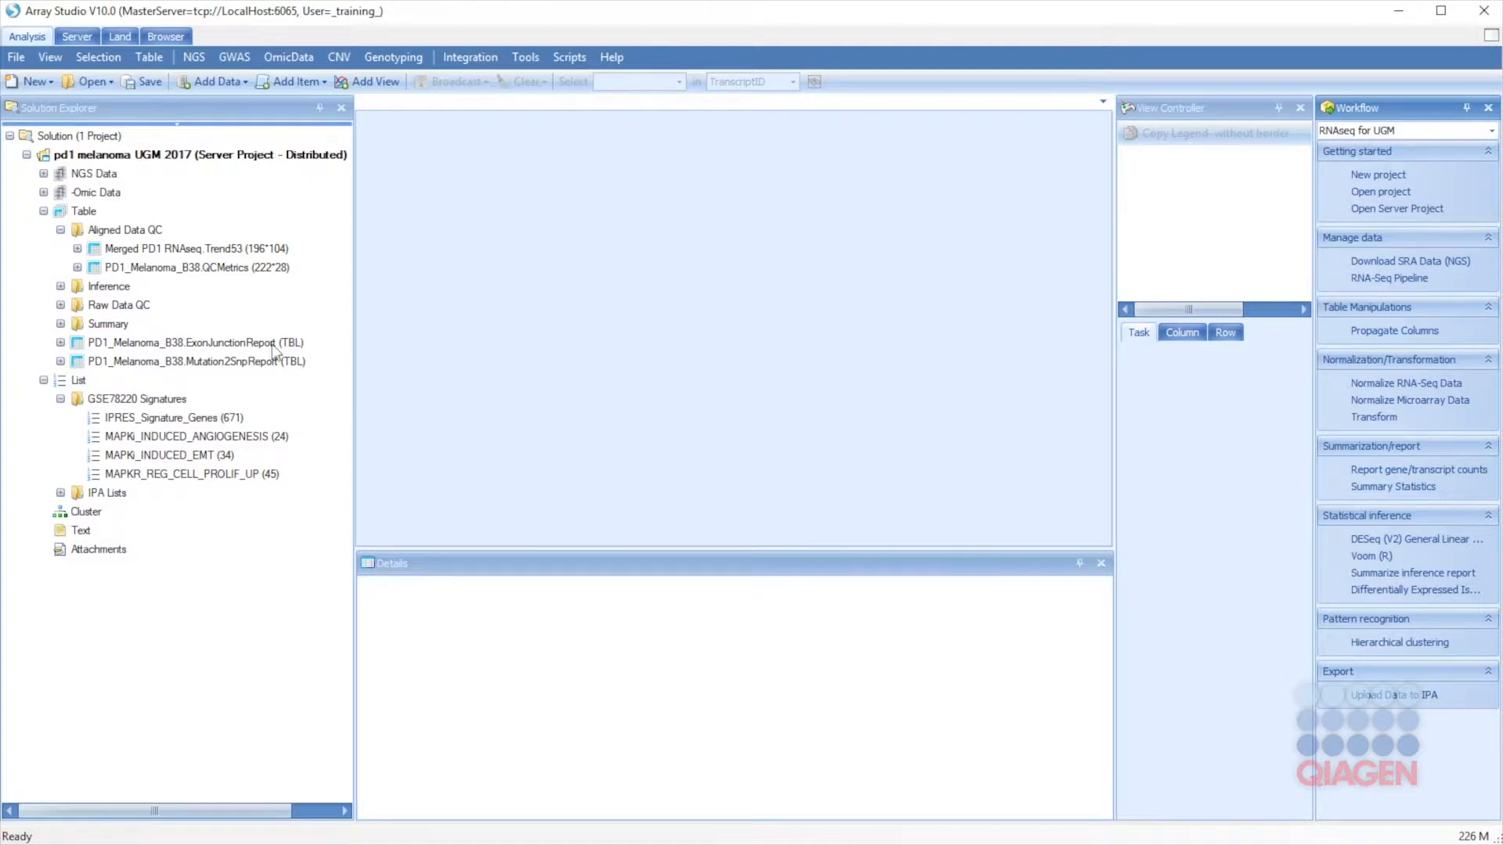
# Step: Open the PD1_Melanoma_B38_Subset Design table of 28 BAM samples and browse the Omic Data and Inference folders
pyautogui.click(43, 173)
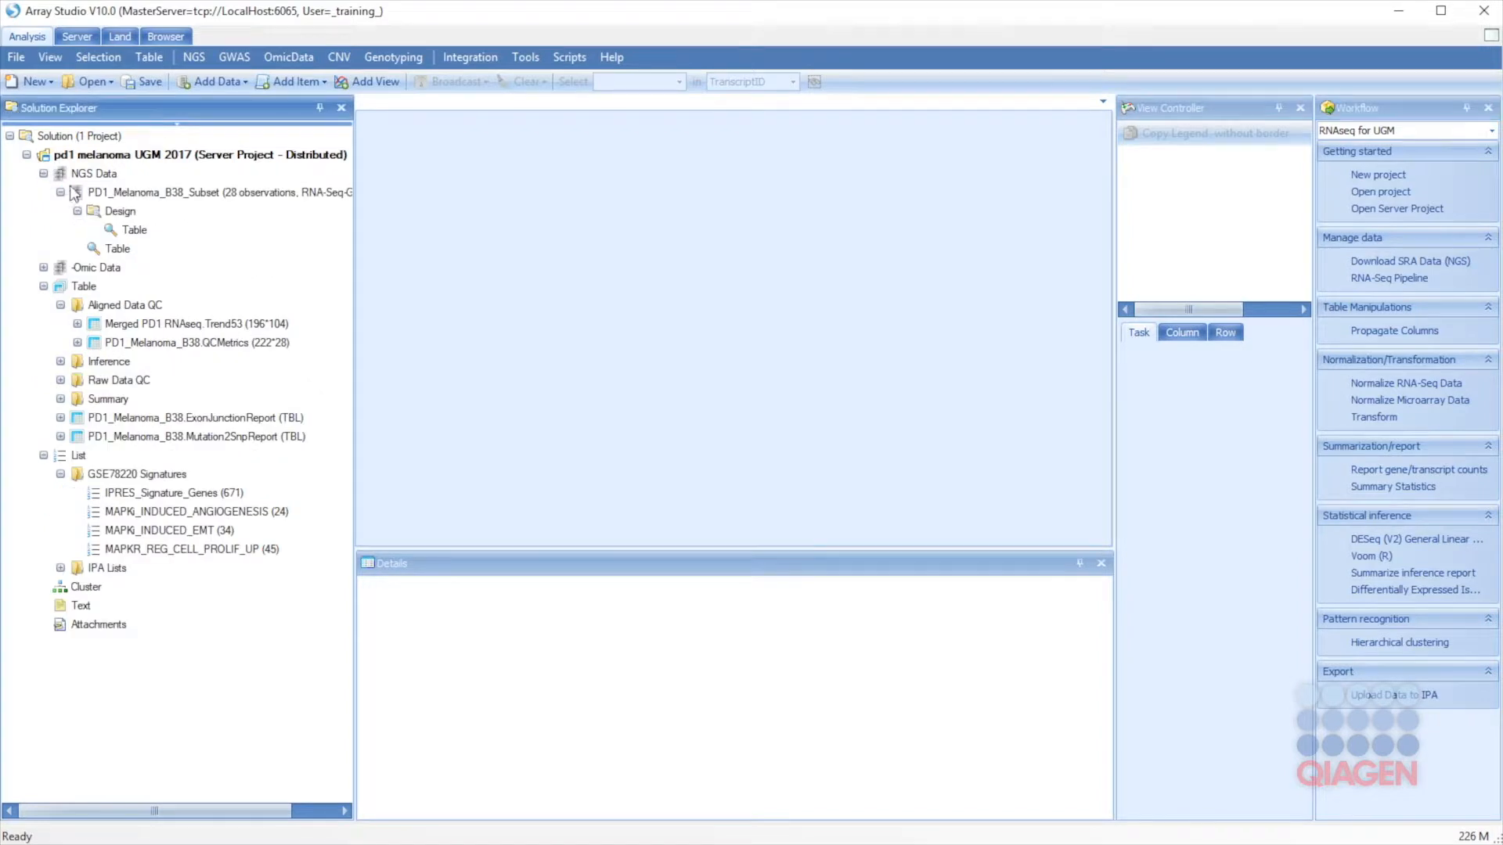
pyautogui.doubleClick(131, 235)
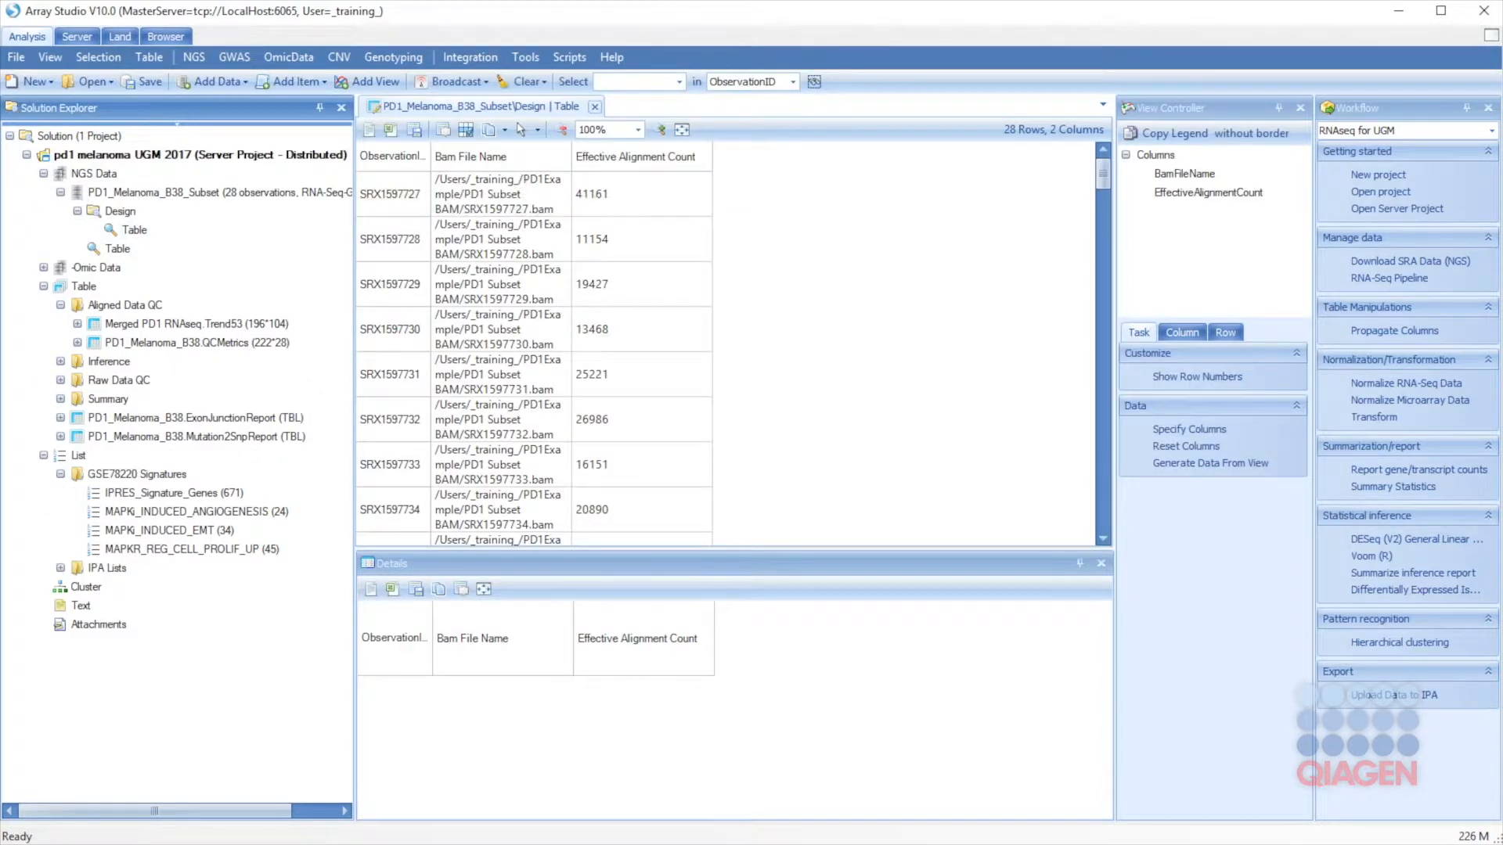
pyautogui.click(43, 268)
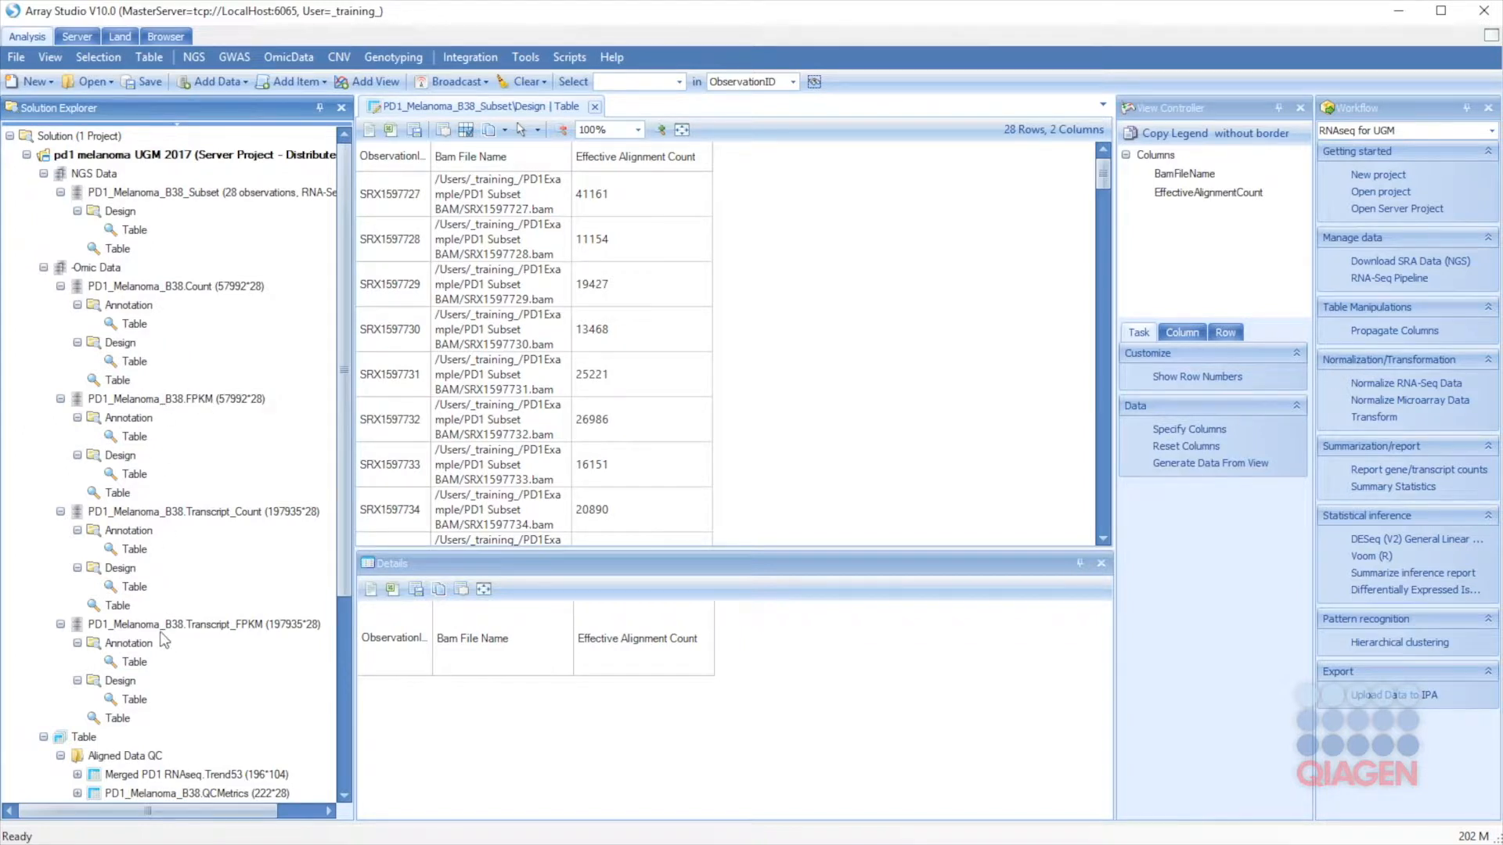
pyautogui.click(61, 286)
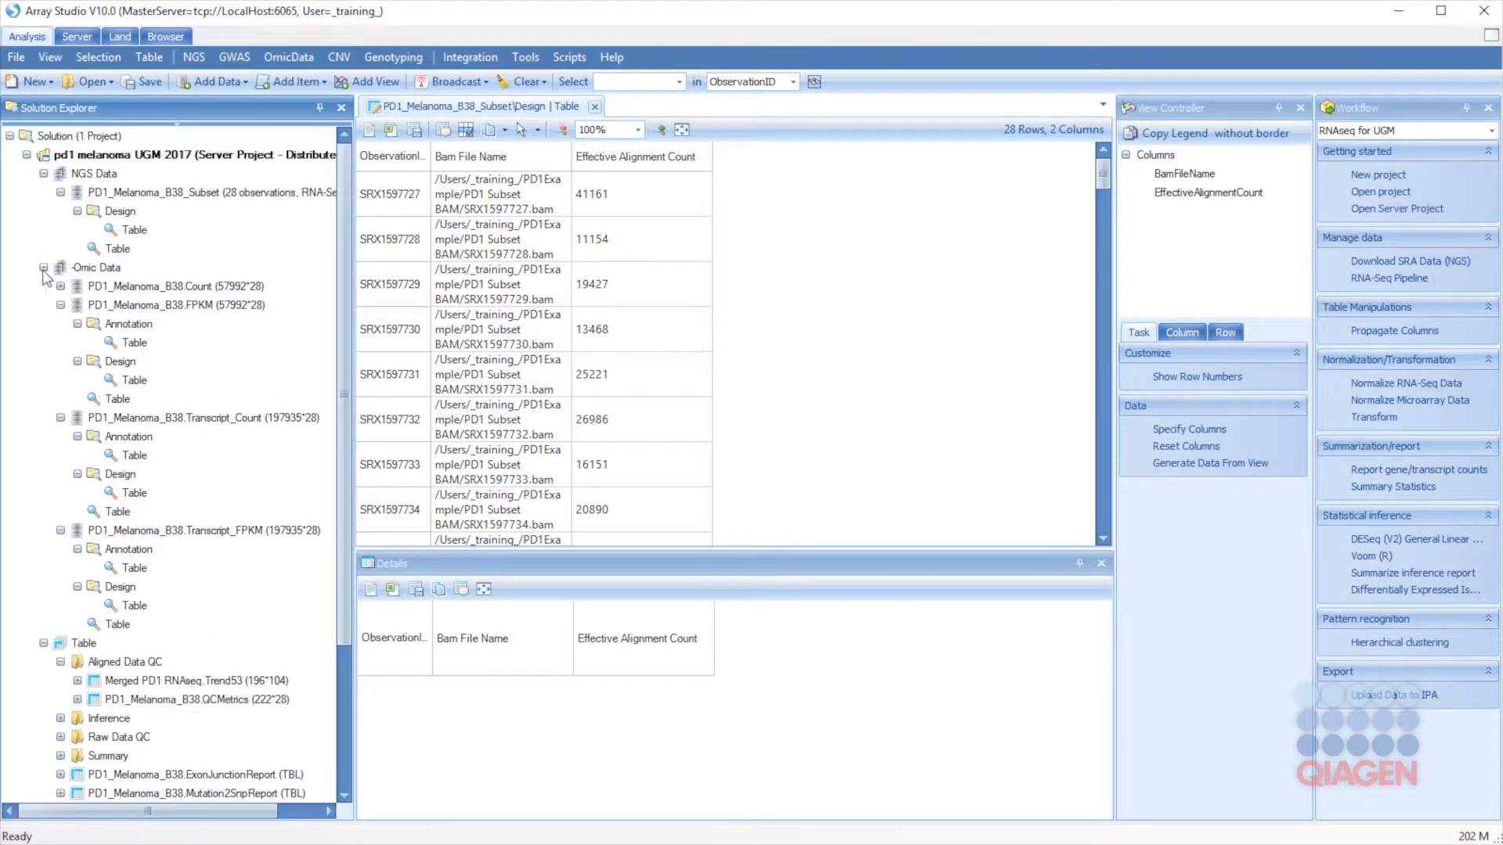
pyautogui.click(44, 267)
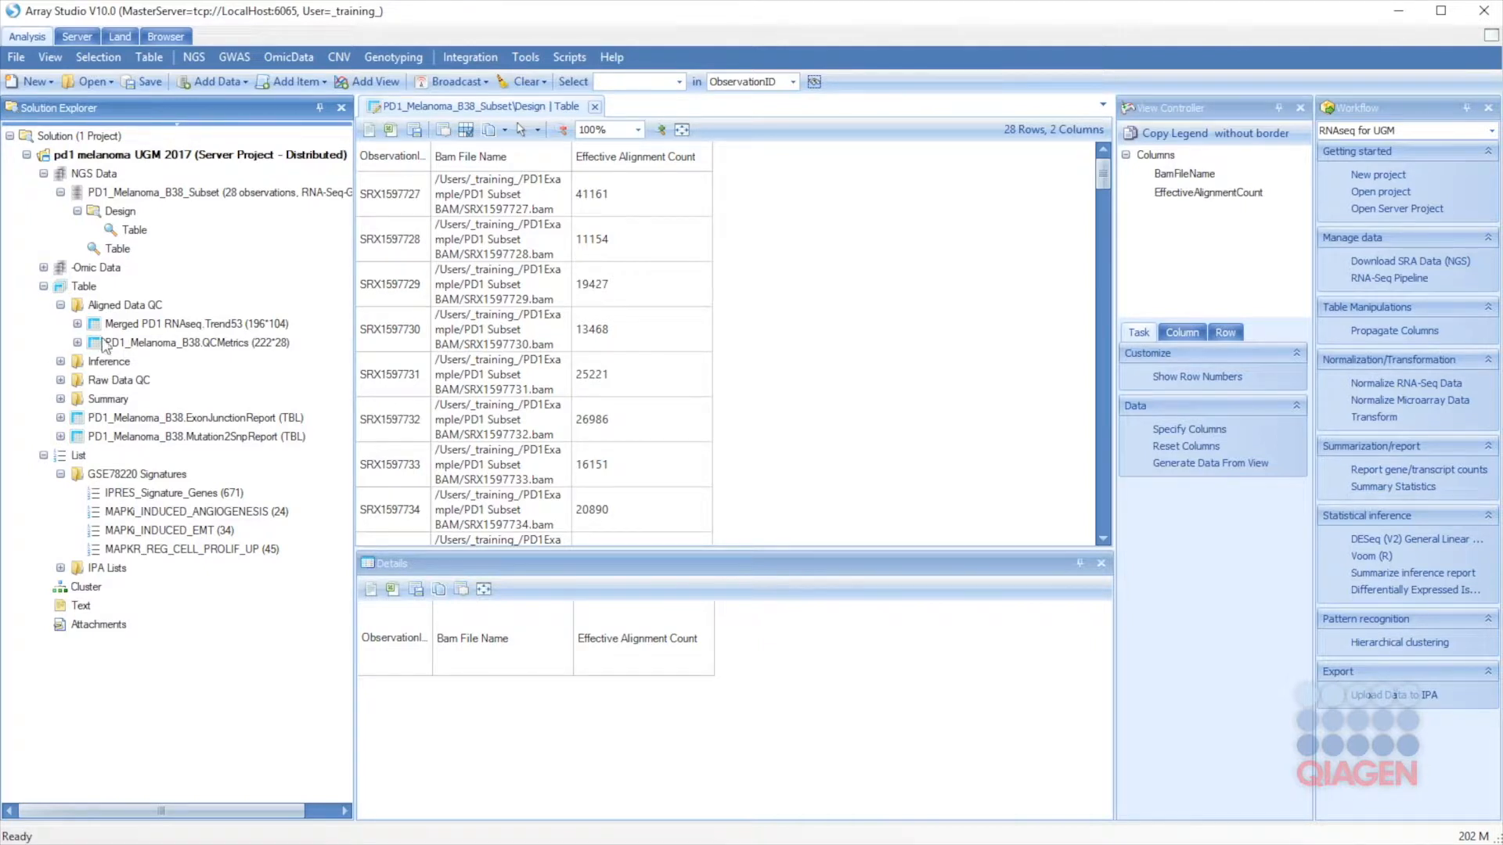
pyautogui.click(60, 362)
pyautogui.click(60, 362)
pyautogui.click(134, 213)
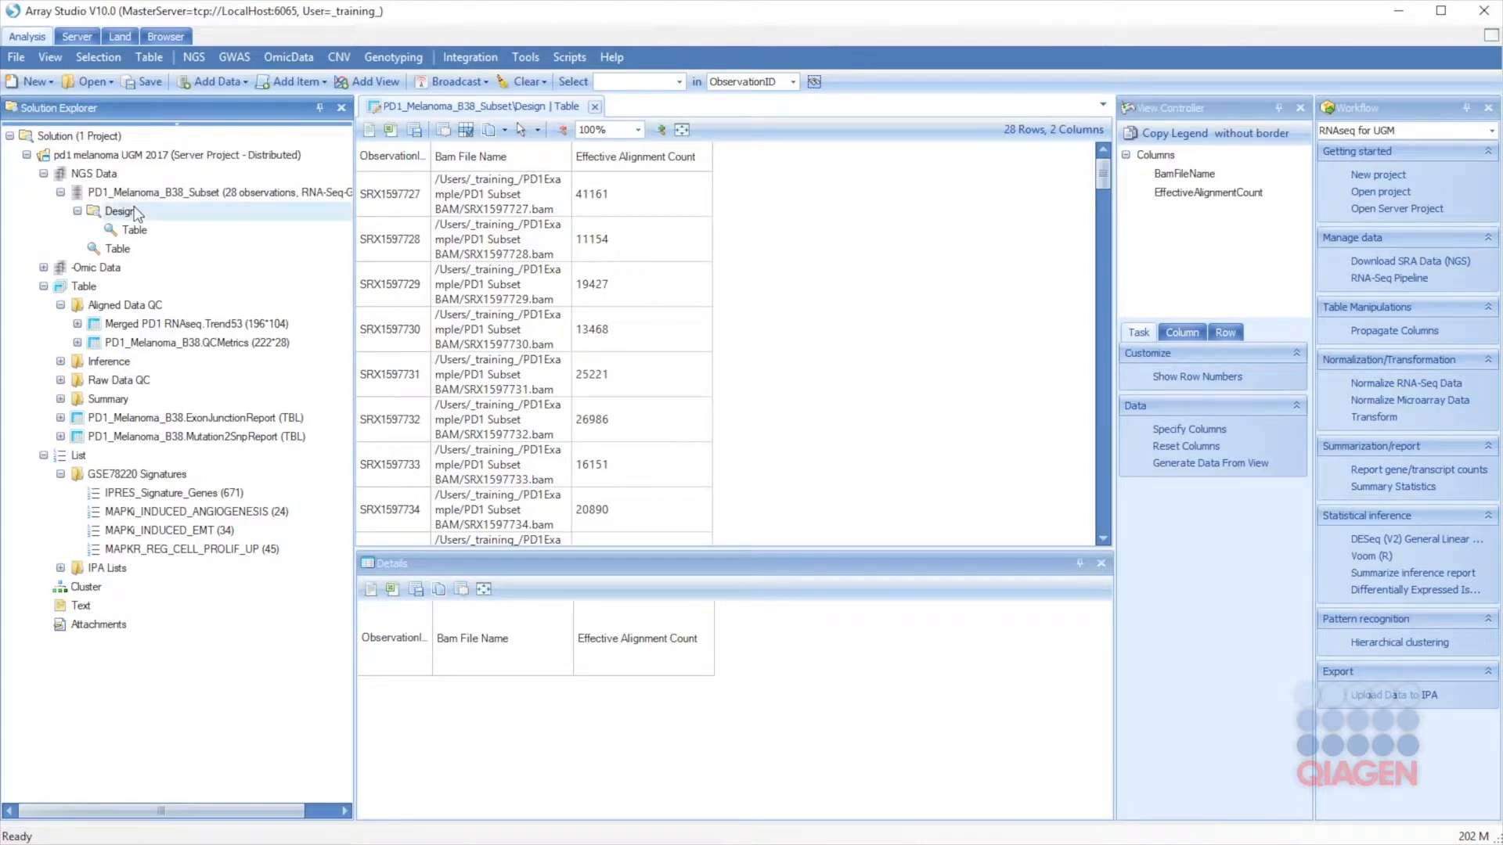
# Step: Import PD1Example/PD1_B38_Design.txt as a tab-delimited file into the subset's Design table
pyautogui.rightClick(116, 211)
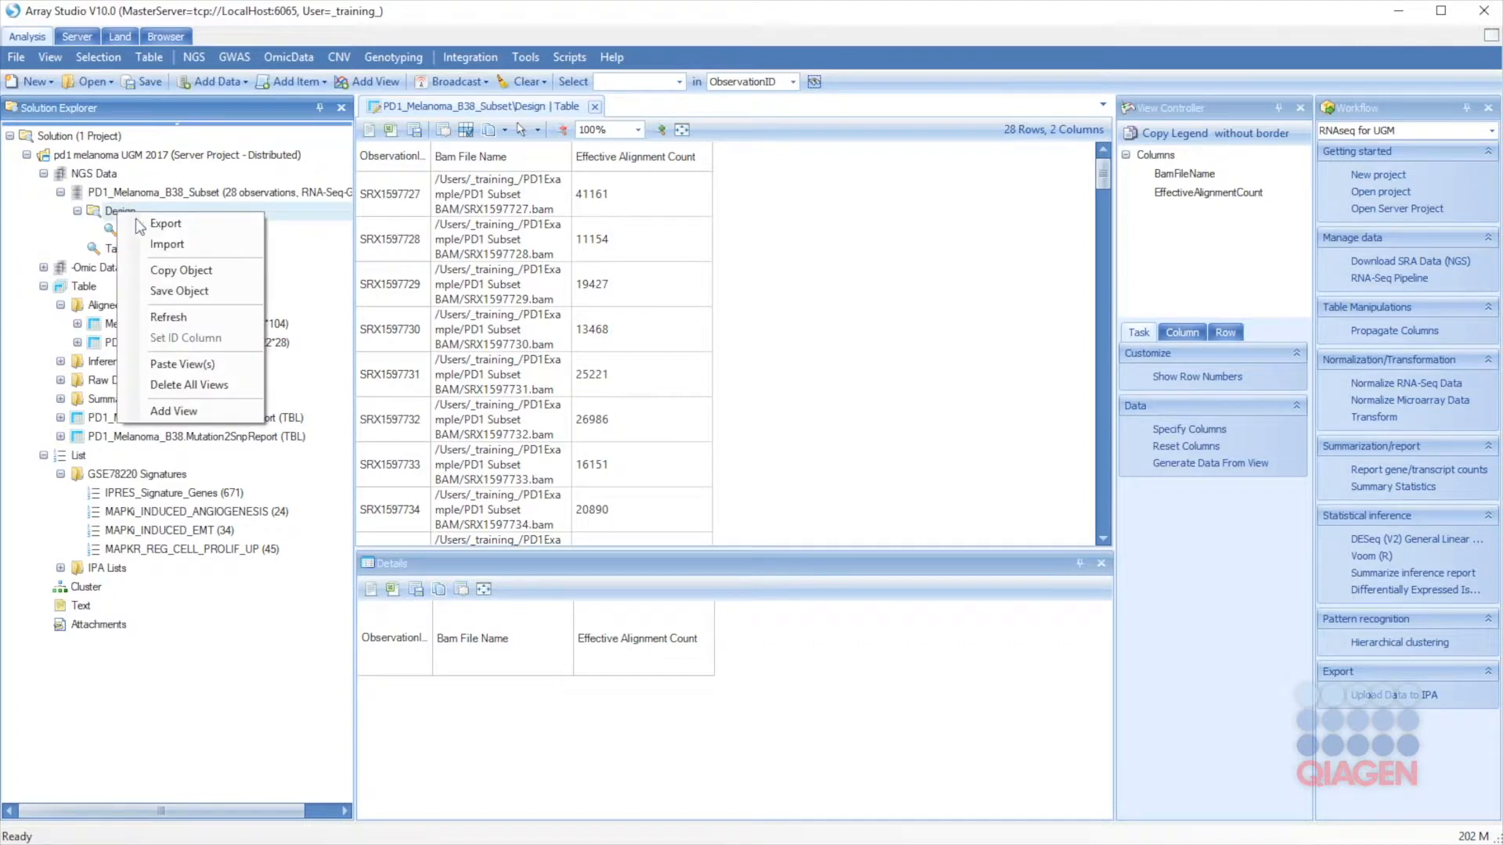
pyautogui.click(154, 245)
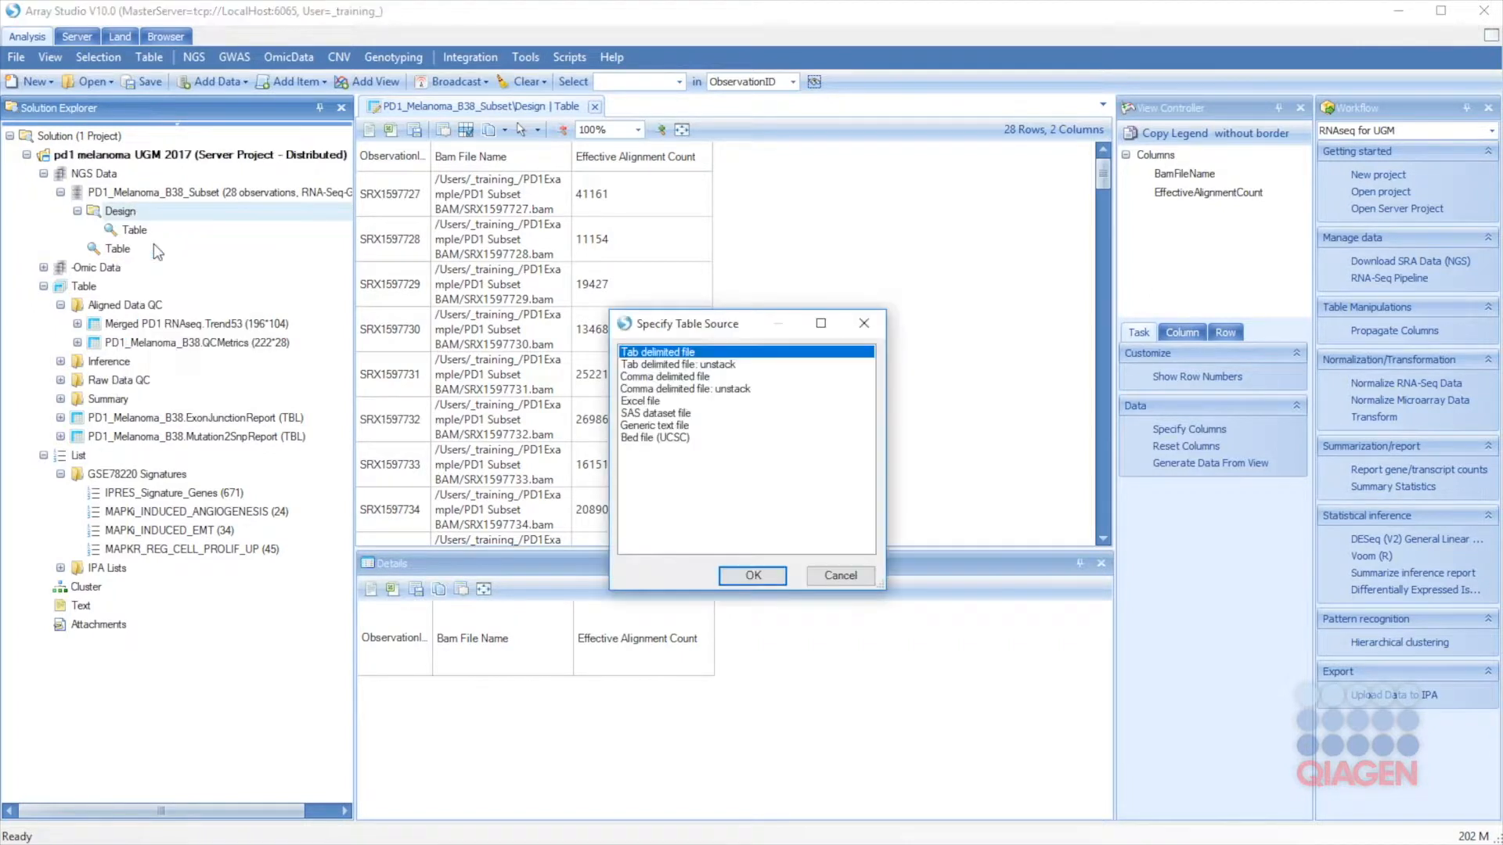
pyautogui.click(756, 581)
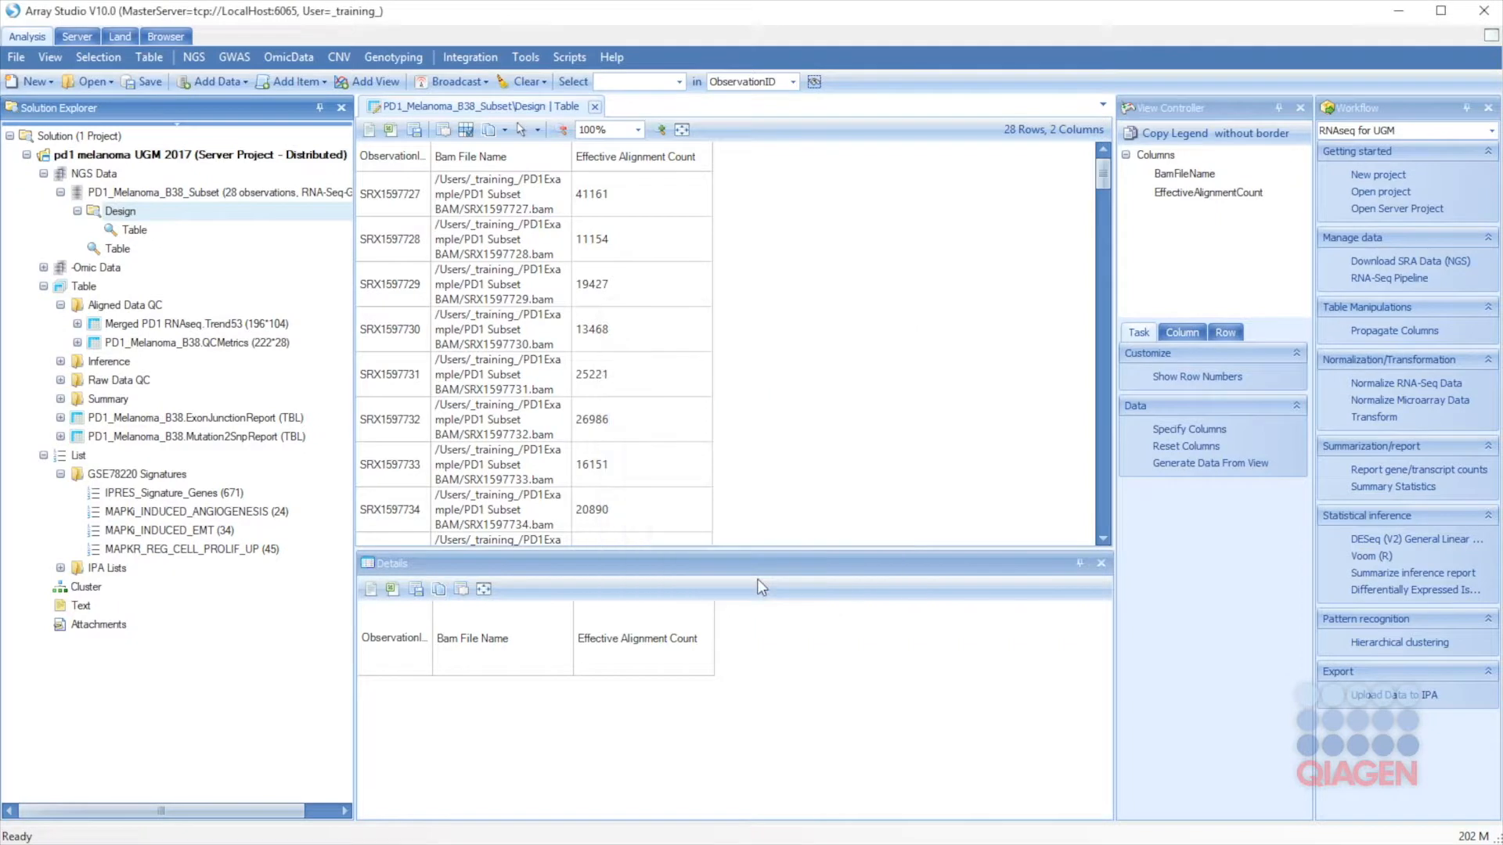
pyautogui.doubleClick(466, 341)
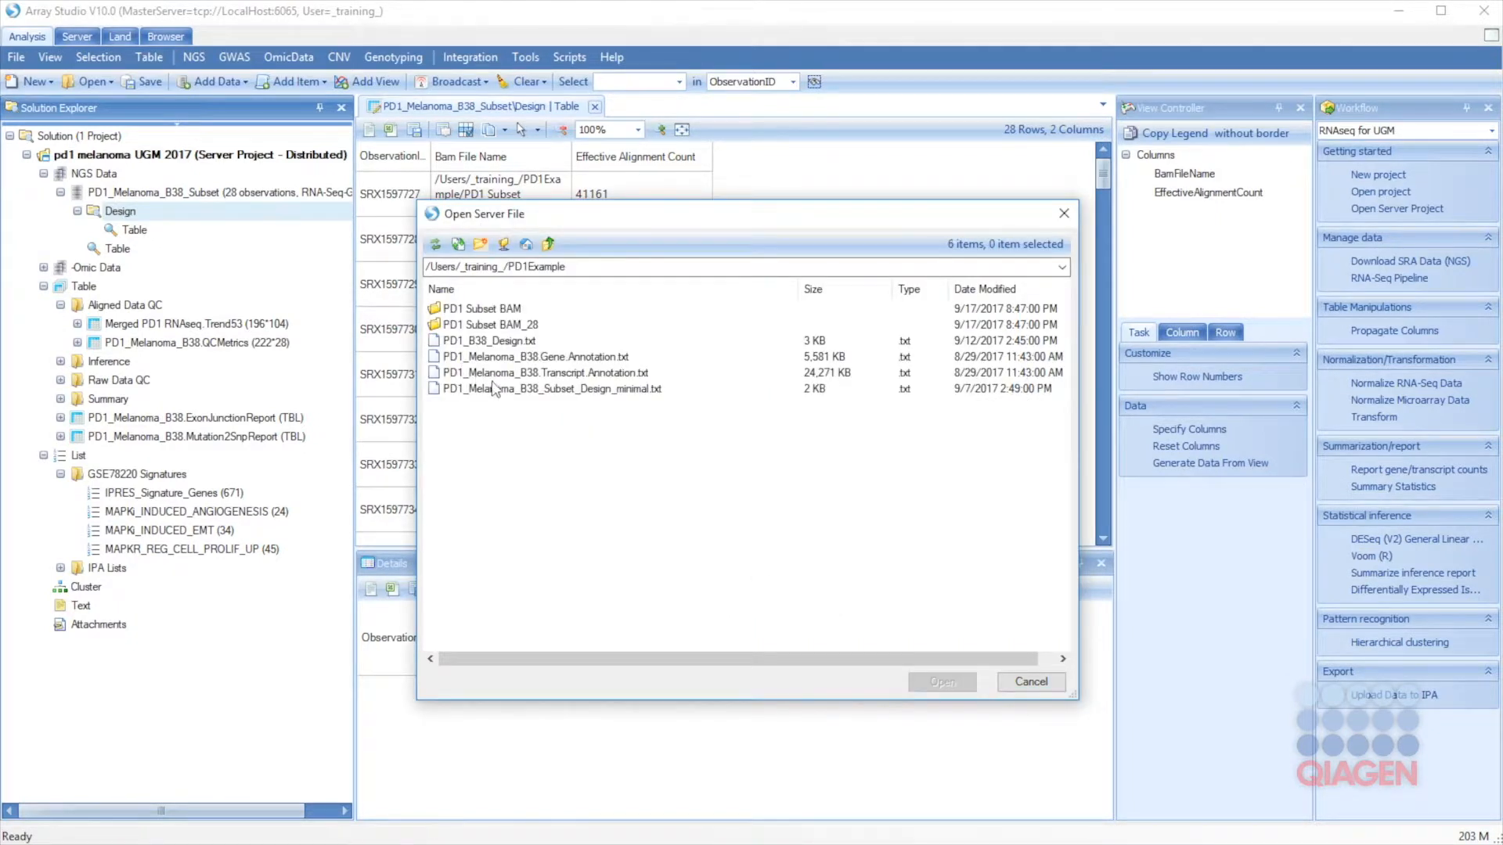
pyautogui.click(472, 341)
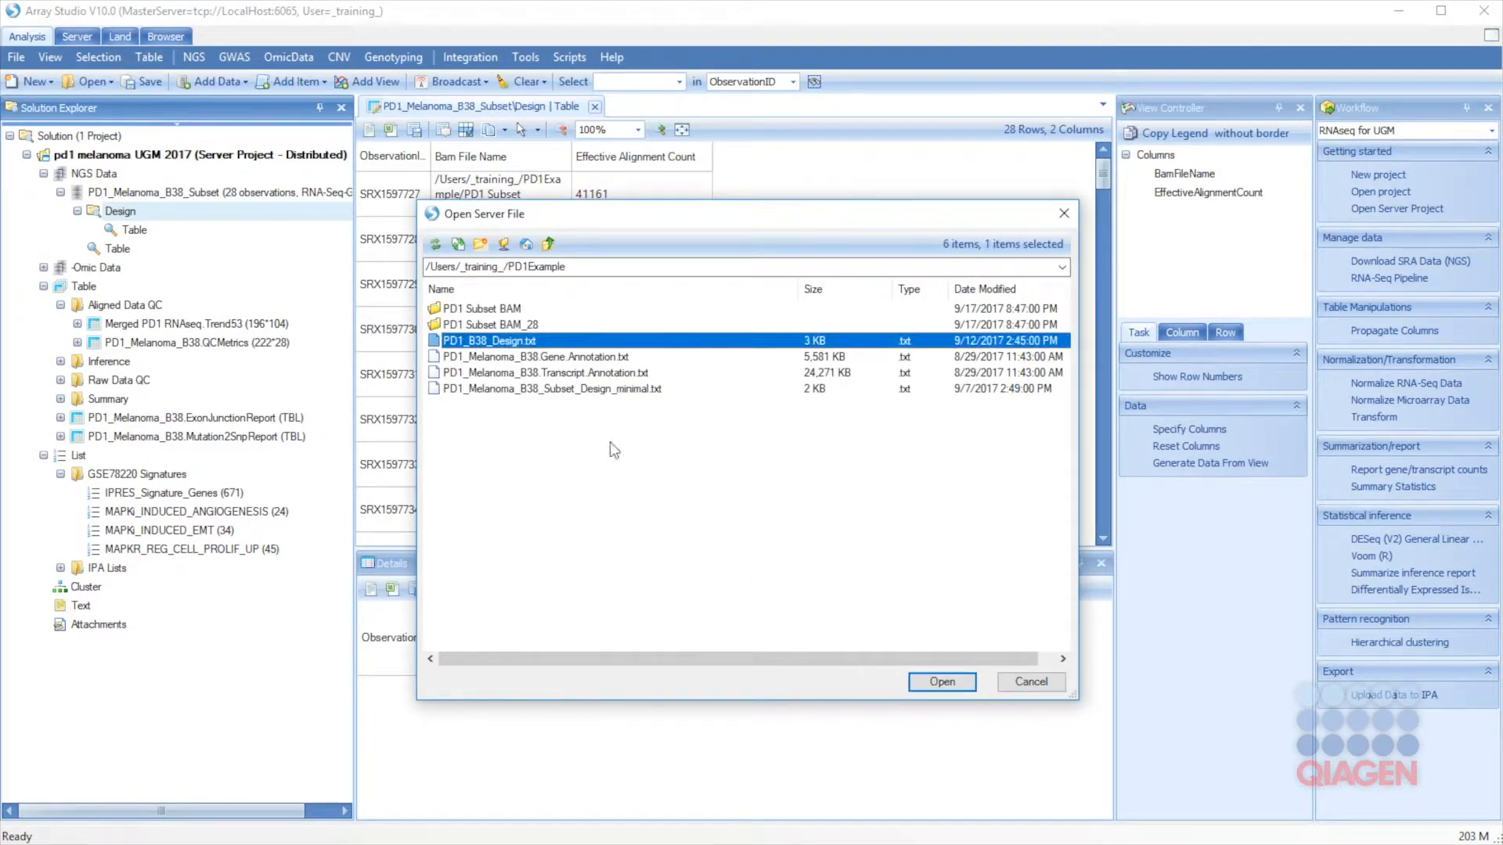
pyautogui.click(942, 682)
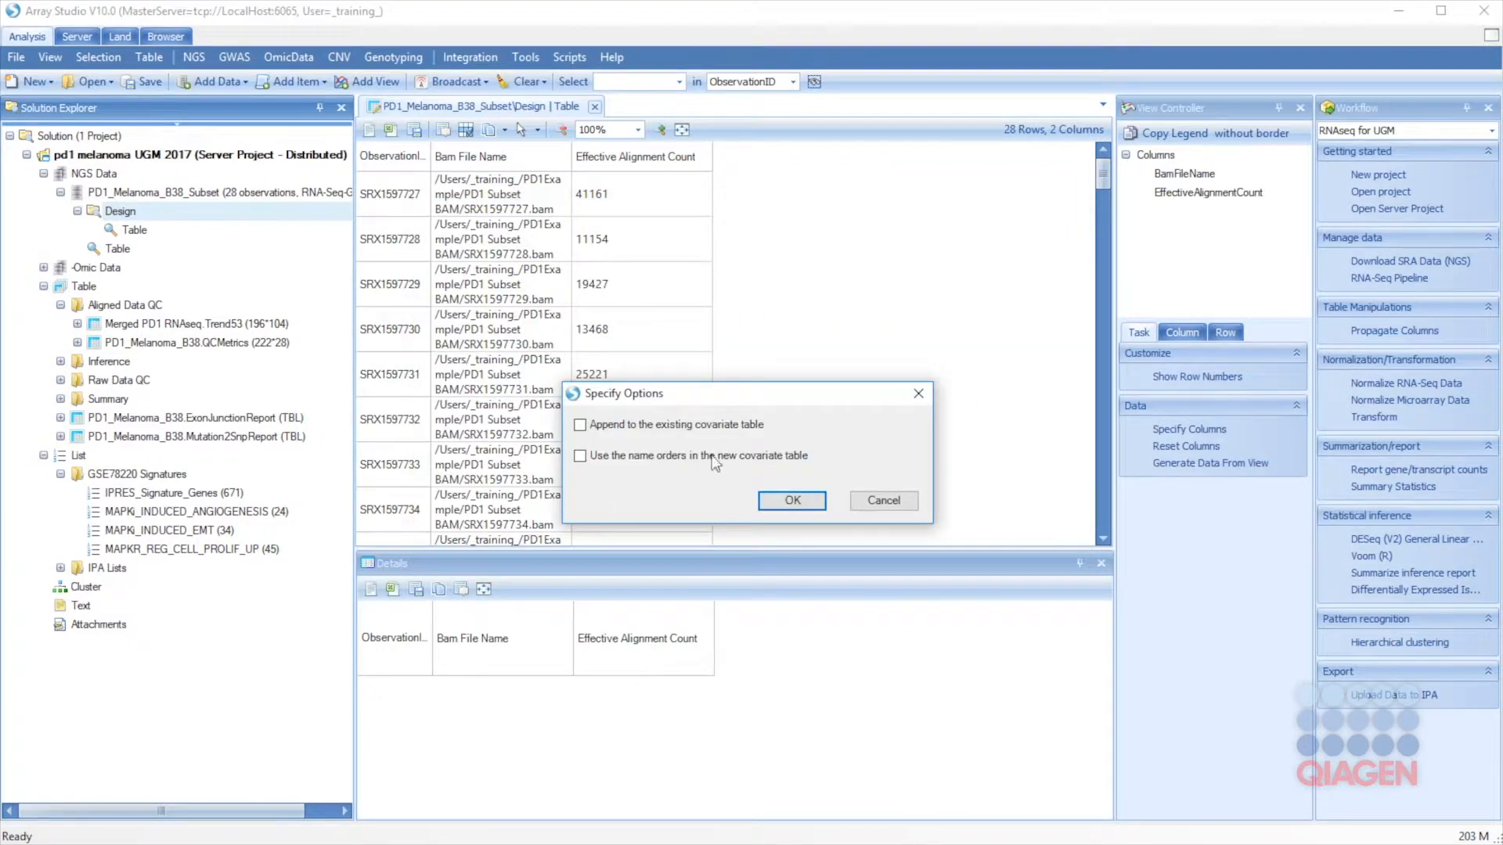
pyautogui.click(775, 503)
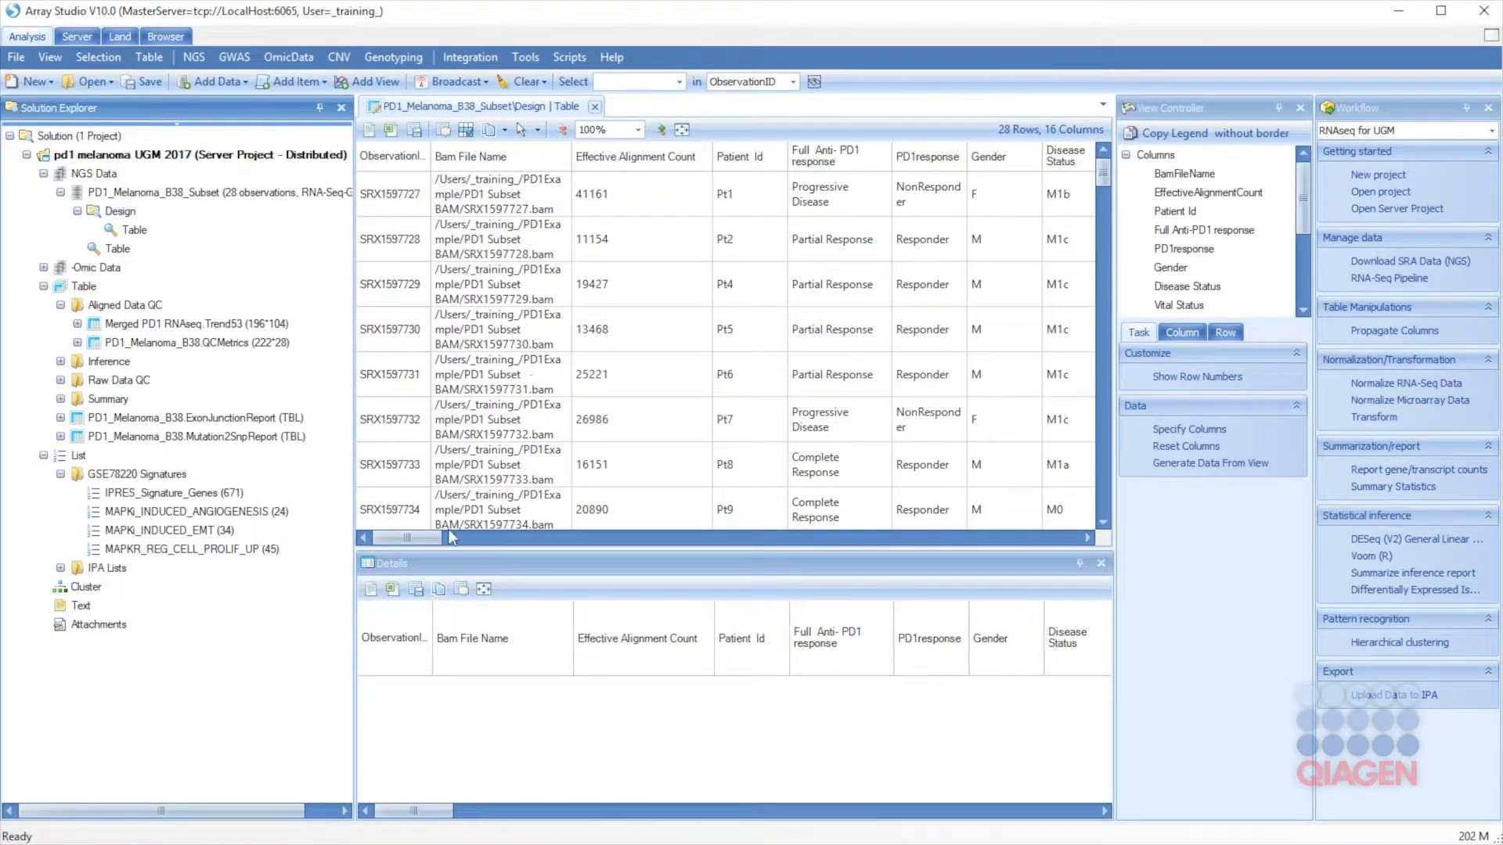
# Step: Review the 16 imported design columns and bring up Propagate Columns
pyautogui.moveTo(421, 541); pyautogui.dragTo(846, 534)
pyautogui.moveTo(954, 507); pyautogui.dragTo(361, 543)
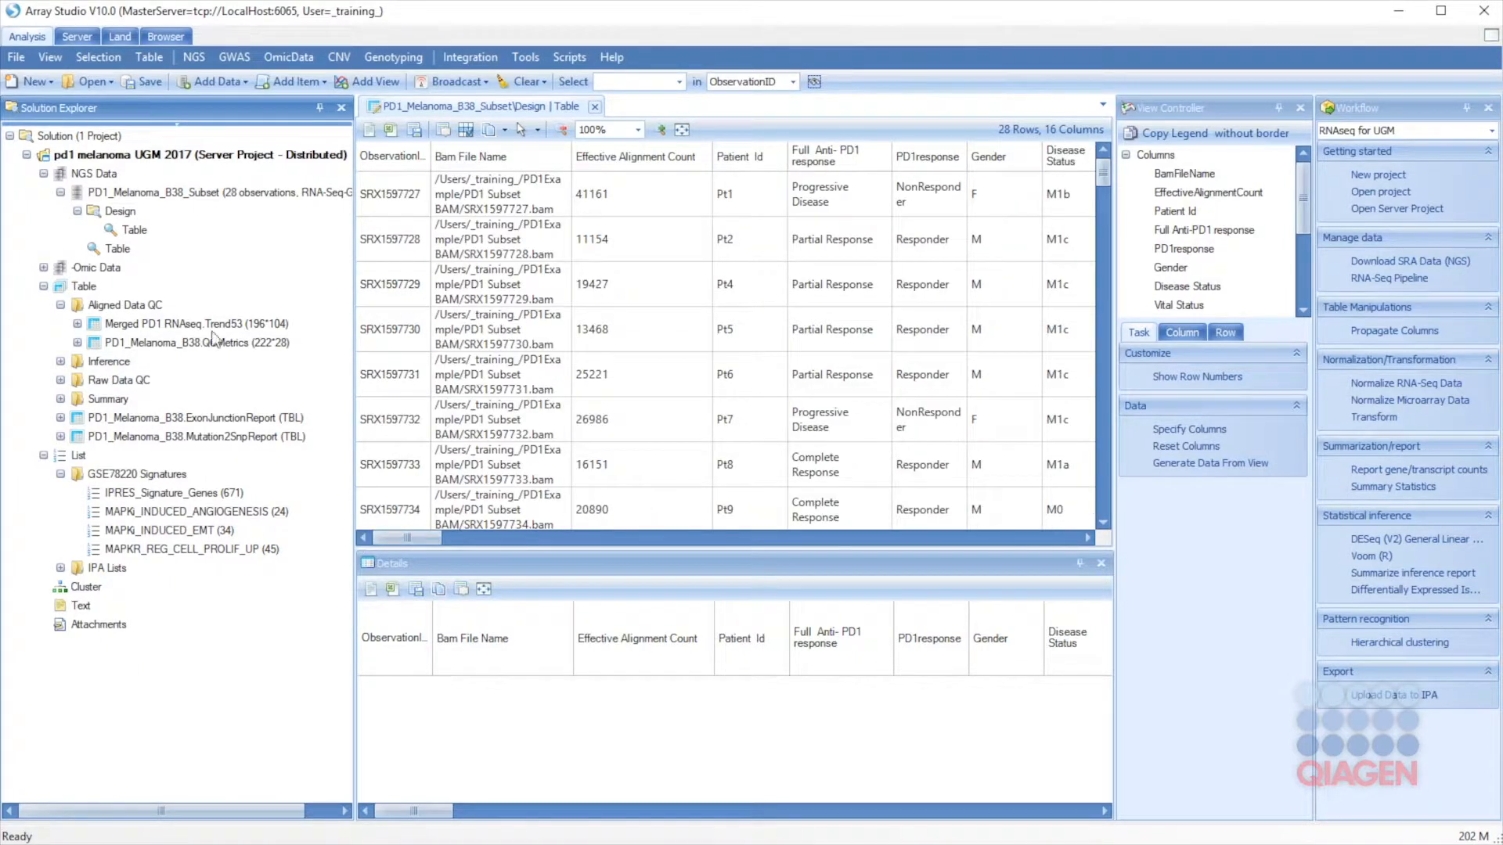
pyautogui.click(44, 268)
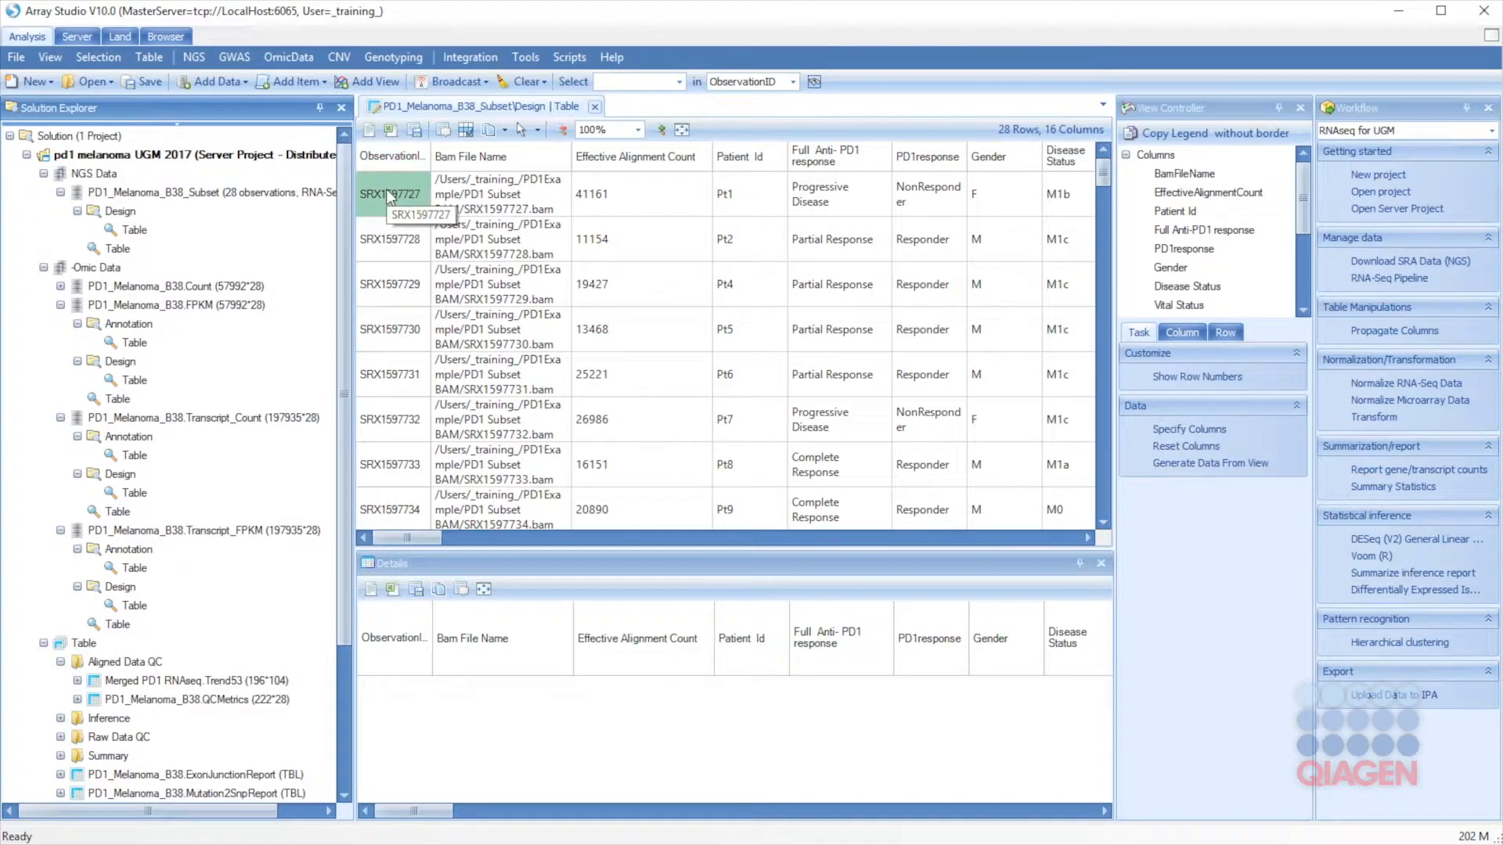
pyautogui.click(1396, 331)
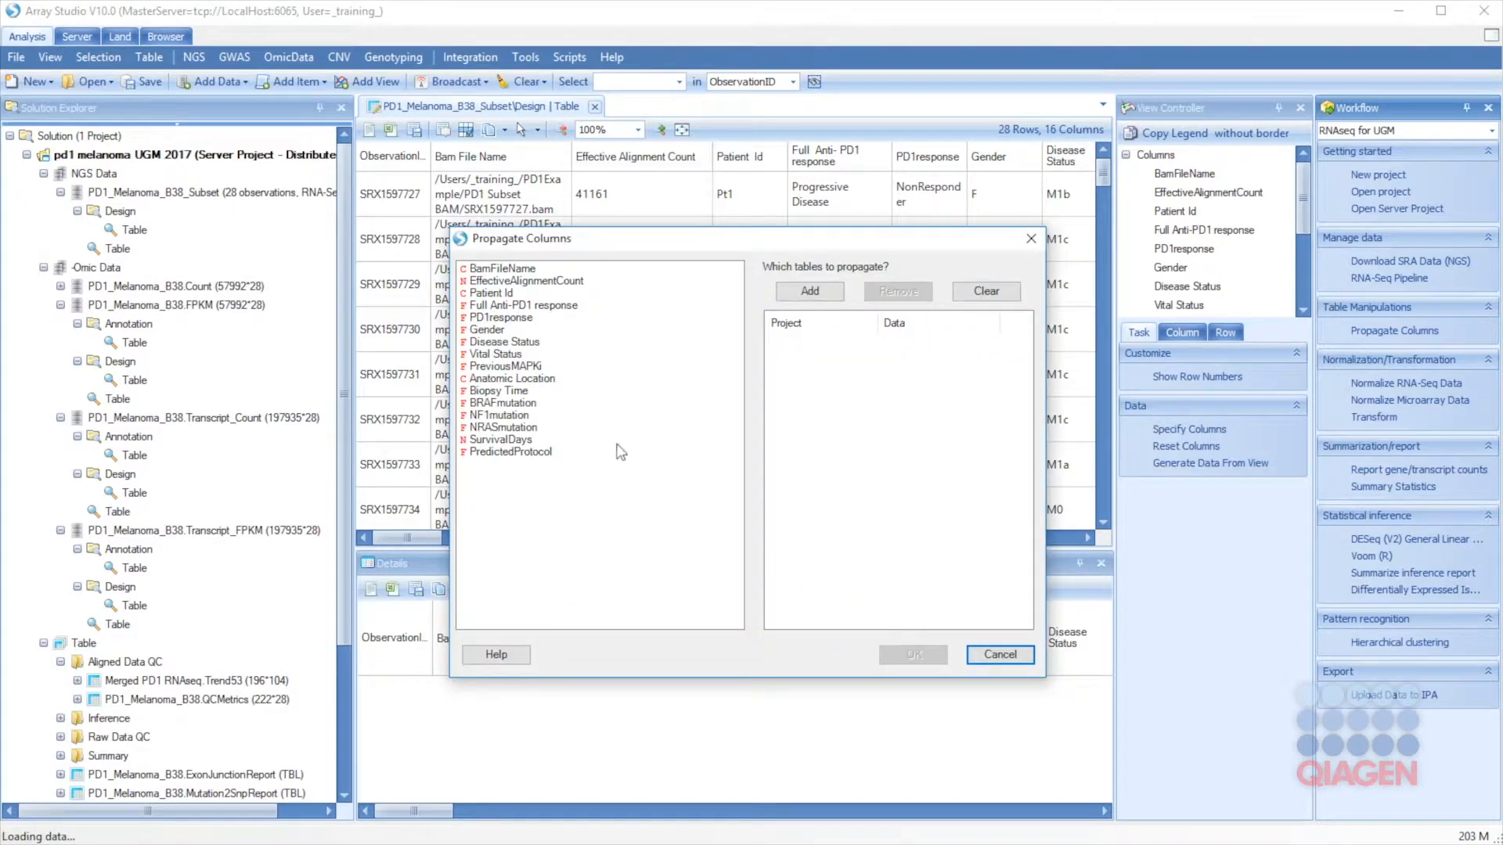
# Step: Propagate the Full Anti-PD1 response through PredictedProtocol columns to the Count, FPKM, Transcript_Count and Transcript_FPKM designs
pyautogui.click(495, 311)
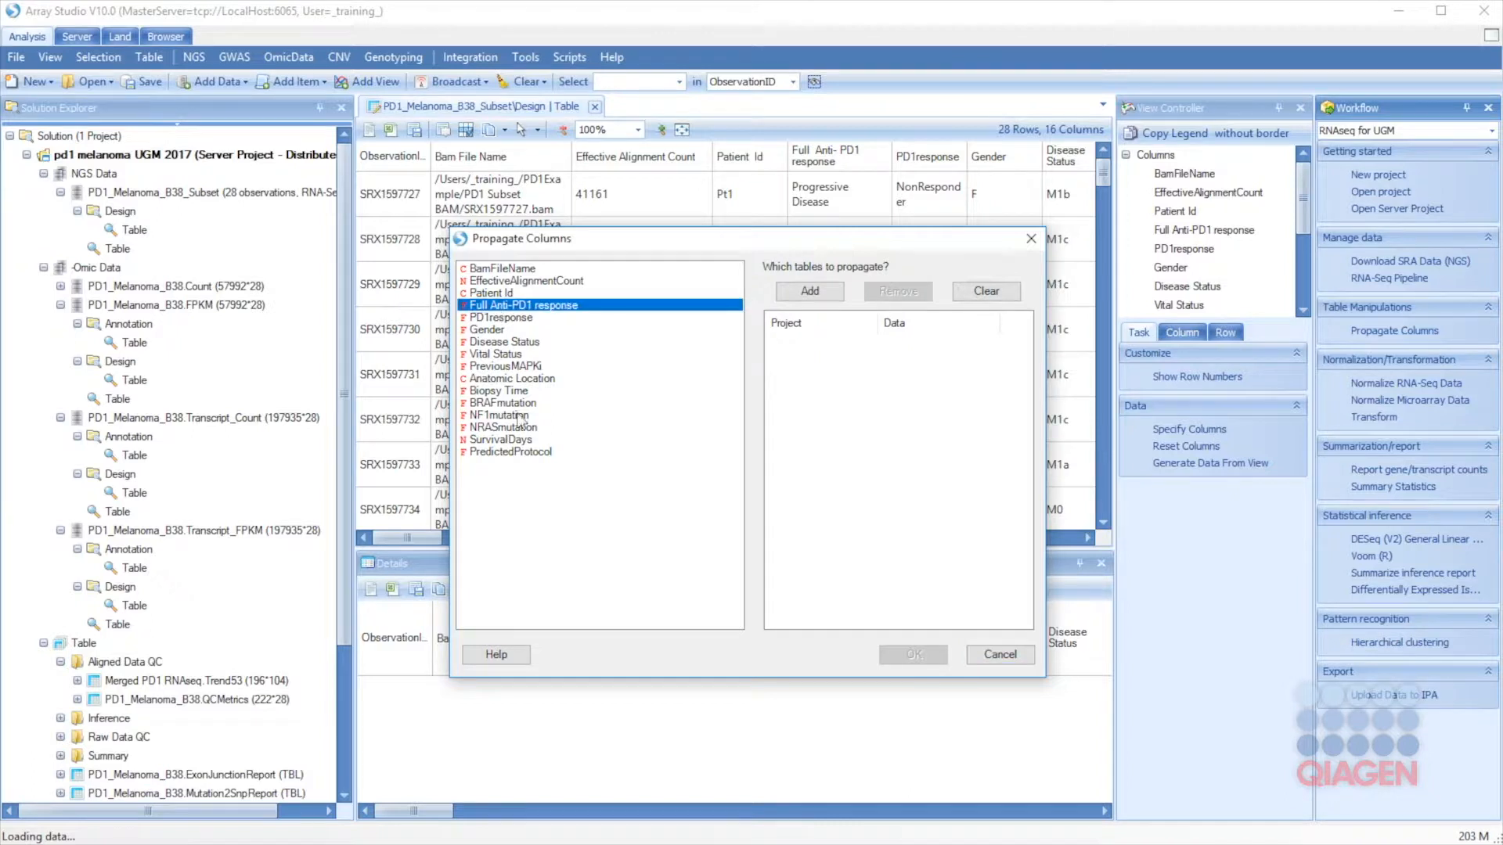
pyautogui.keyDown('shift'); pyautogui.click(501, 452); pyautogui.keyUp('shift')
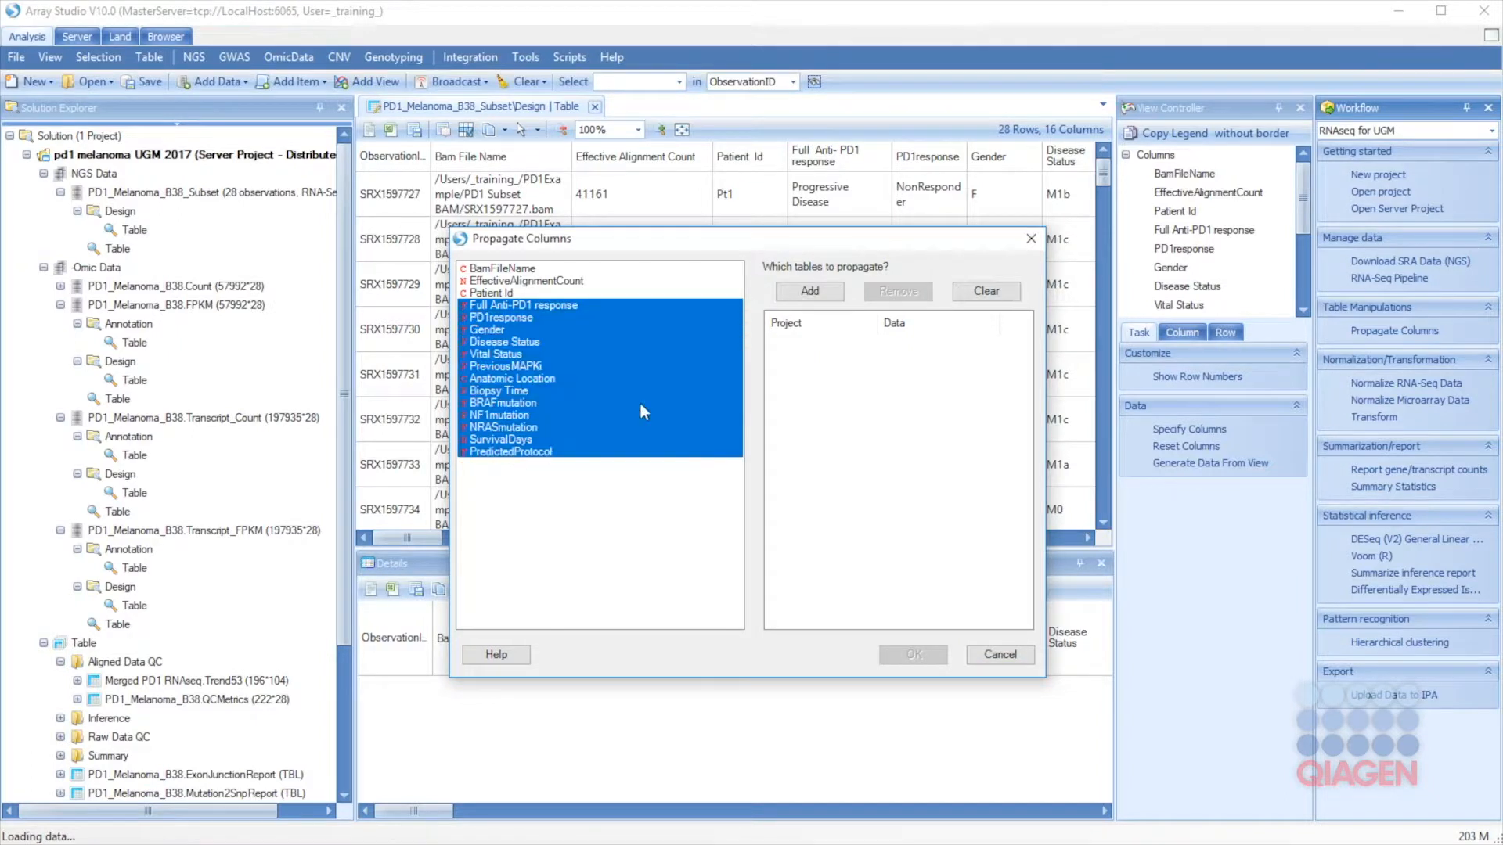
pyautogui.click(810, 291)
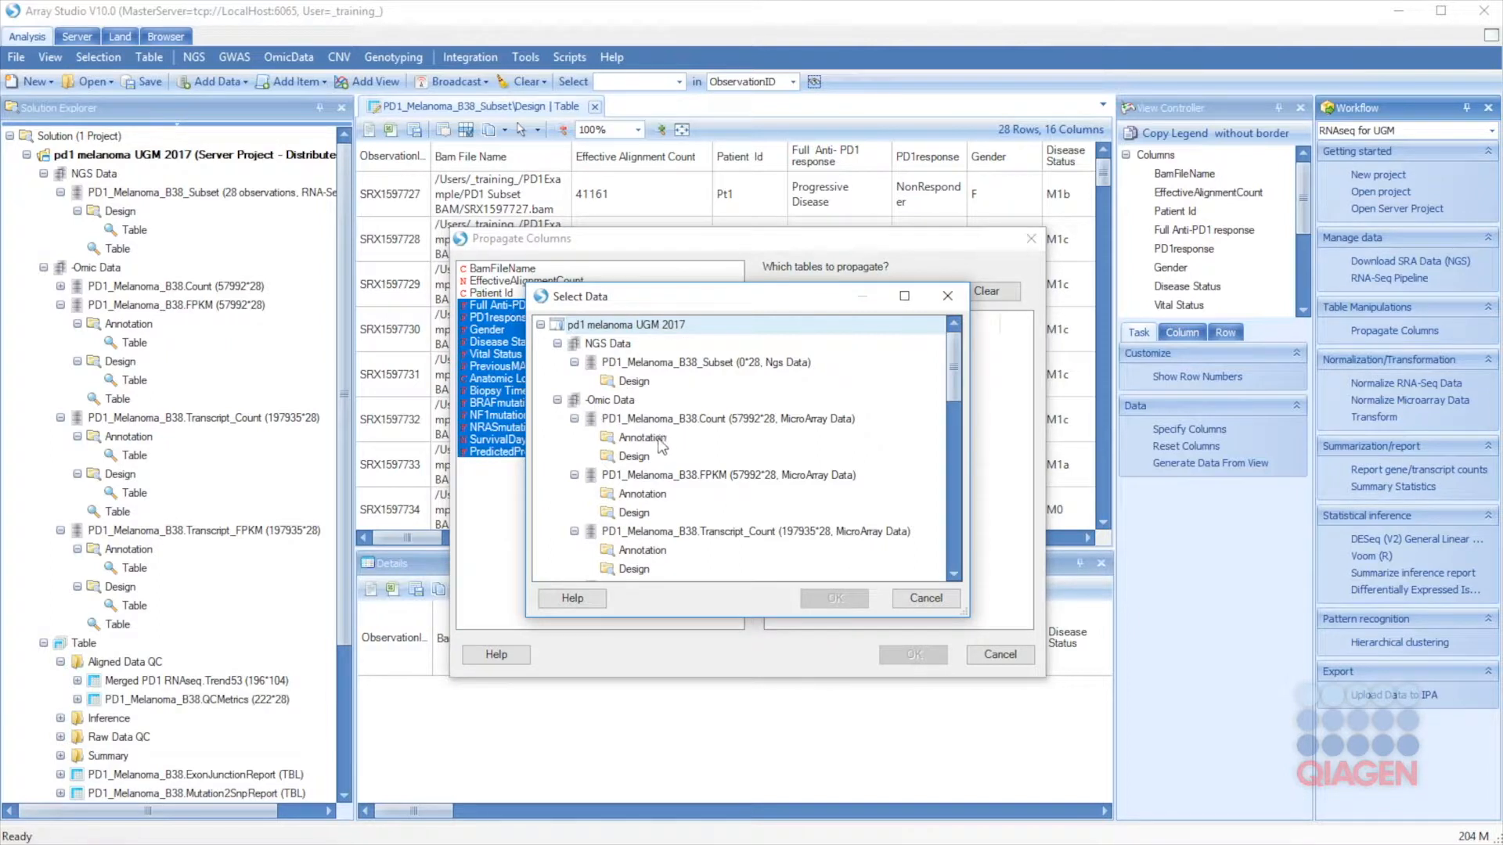
pyautogui.click(633, 456)
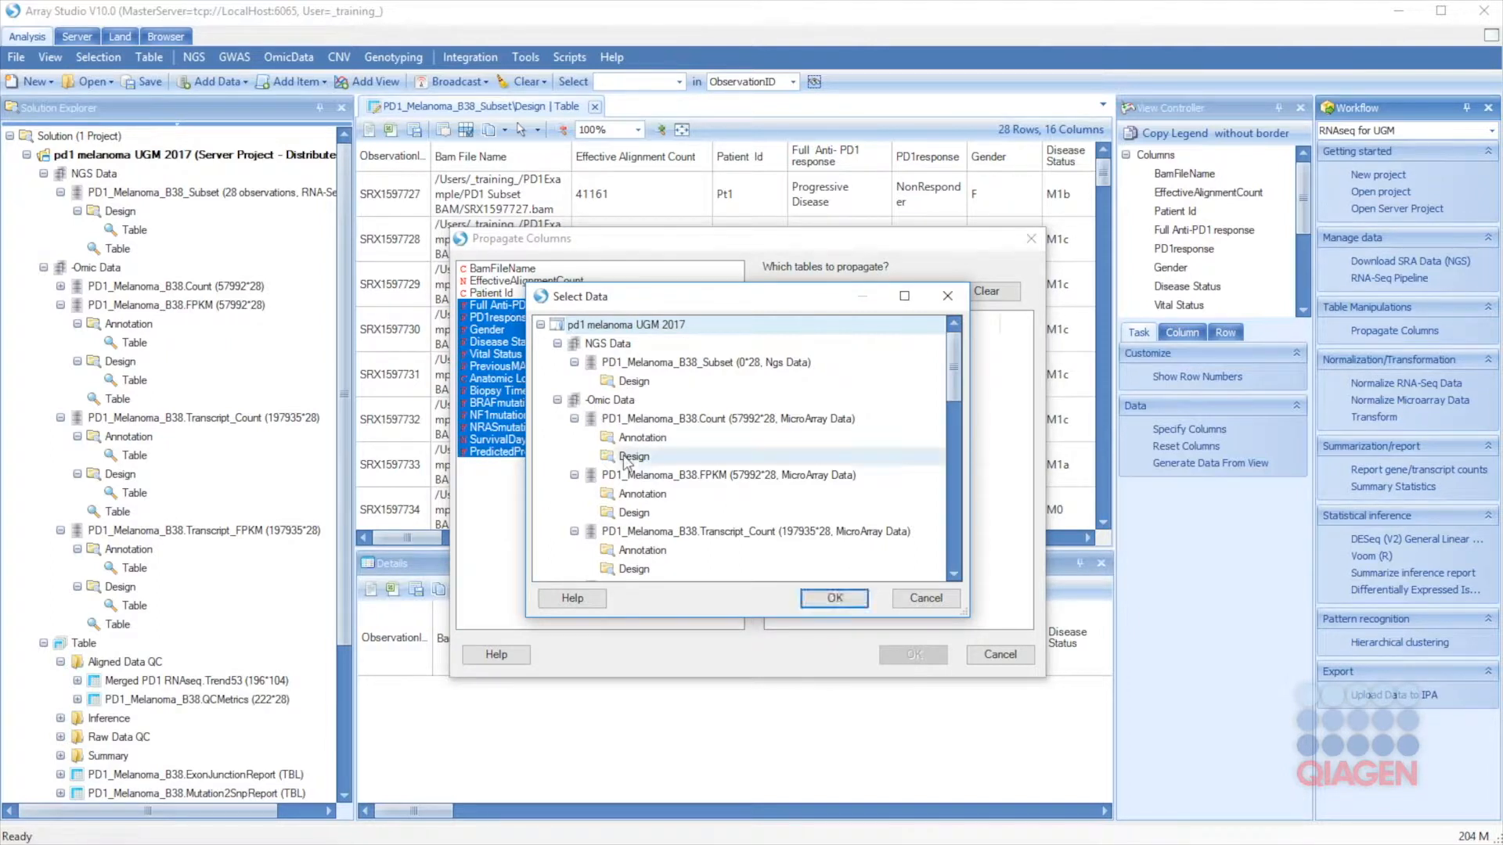
pyautogui.click(954, 576)
pyautogui.click(955, 576)
pyautogui.click(954, 576)
pyautogui.click(955, 576)
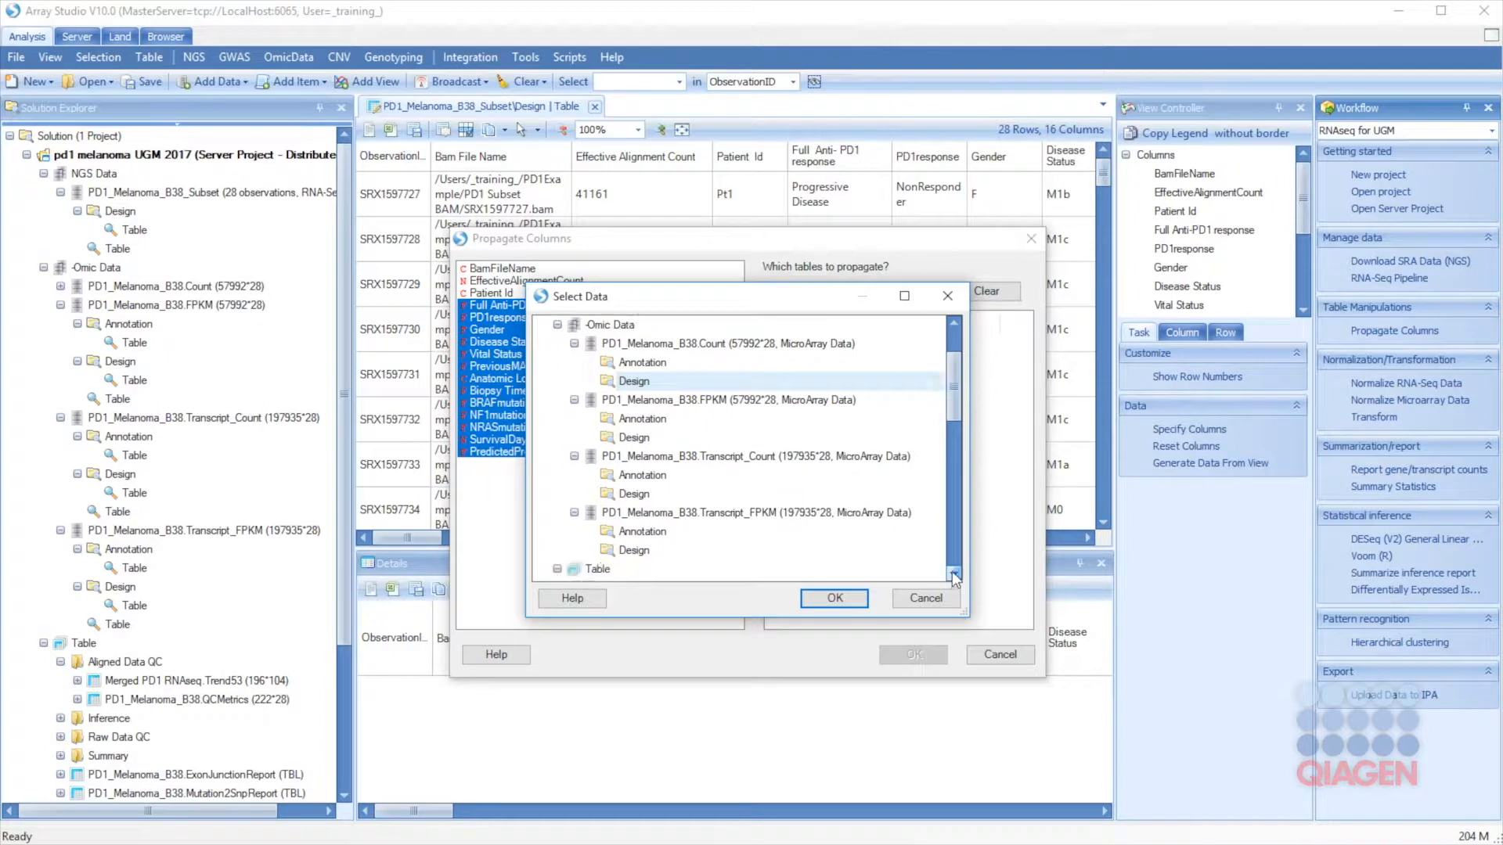
pyautogui.keyDown('ctrl'); pyautogui.click(631, 438); pyautogui.keyUp('ctrl')
pyautogui.keyDown('ctrl'); pyautogui.click(634, 495); pyautogui.keyUp('ctrl')
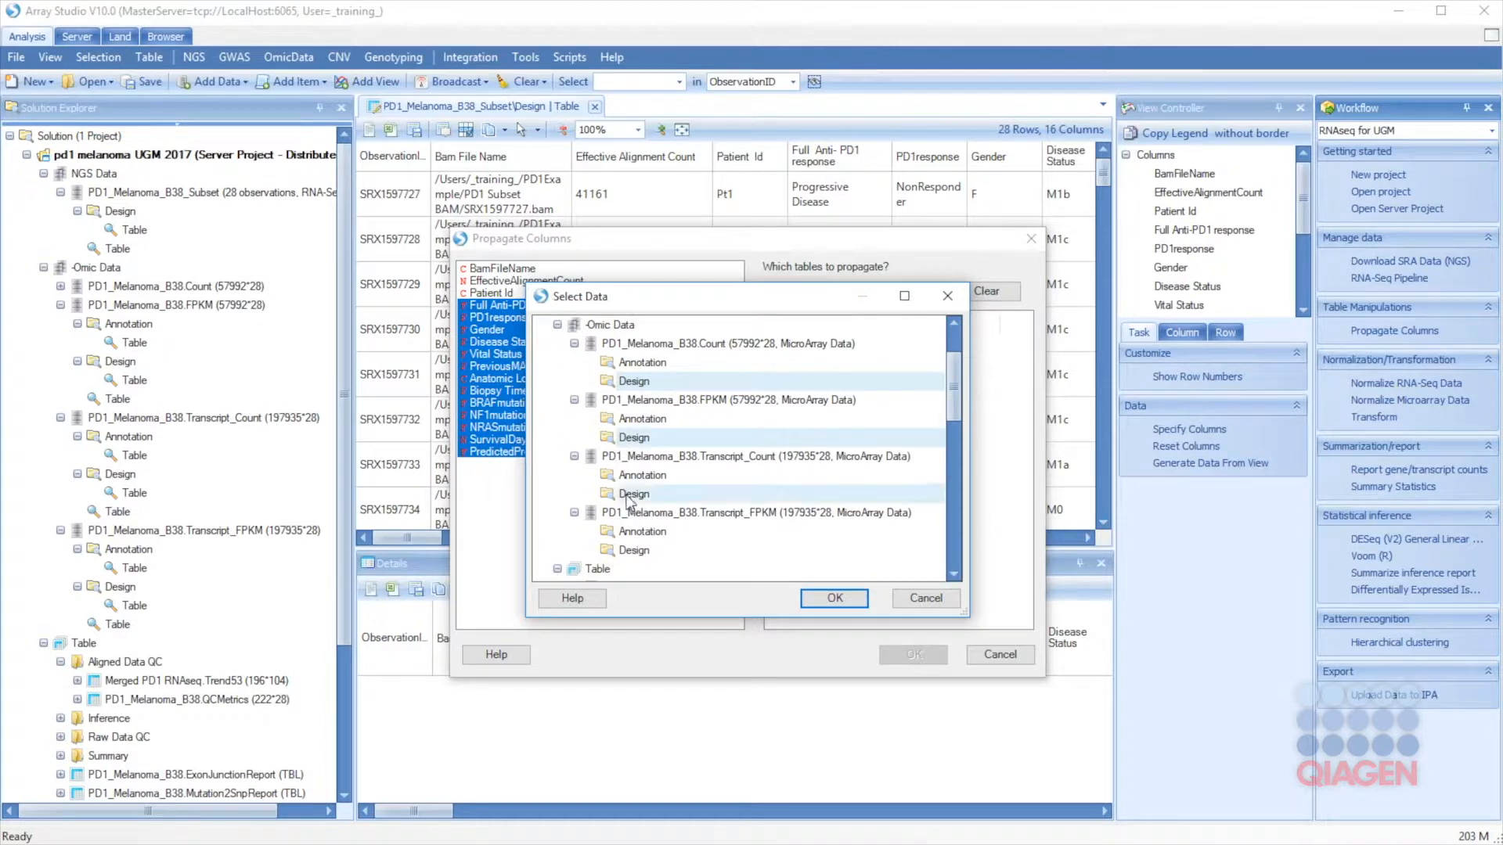
pyautogui.keyDown('ctrl'); pyautogui.click(647, 550); pyautogui.keyUp('ctrl')
pyautogui.click(838, 599)
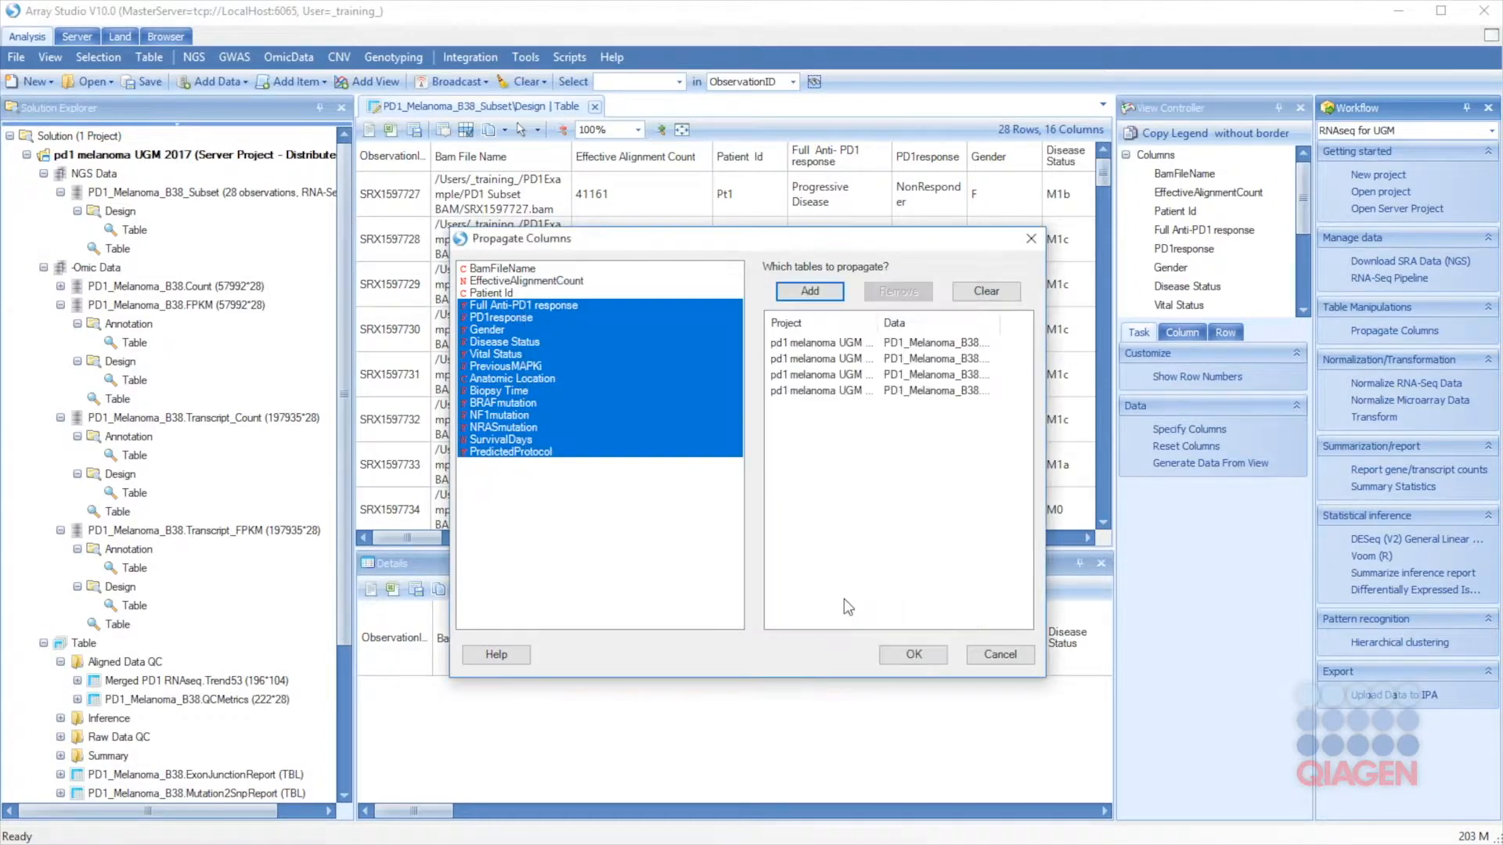
pyautogui.click(913, 654)
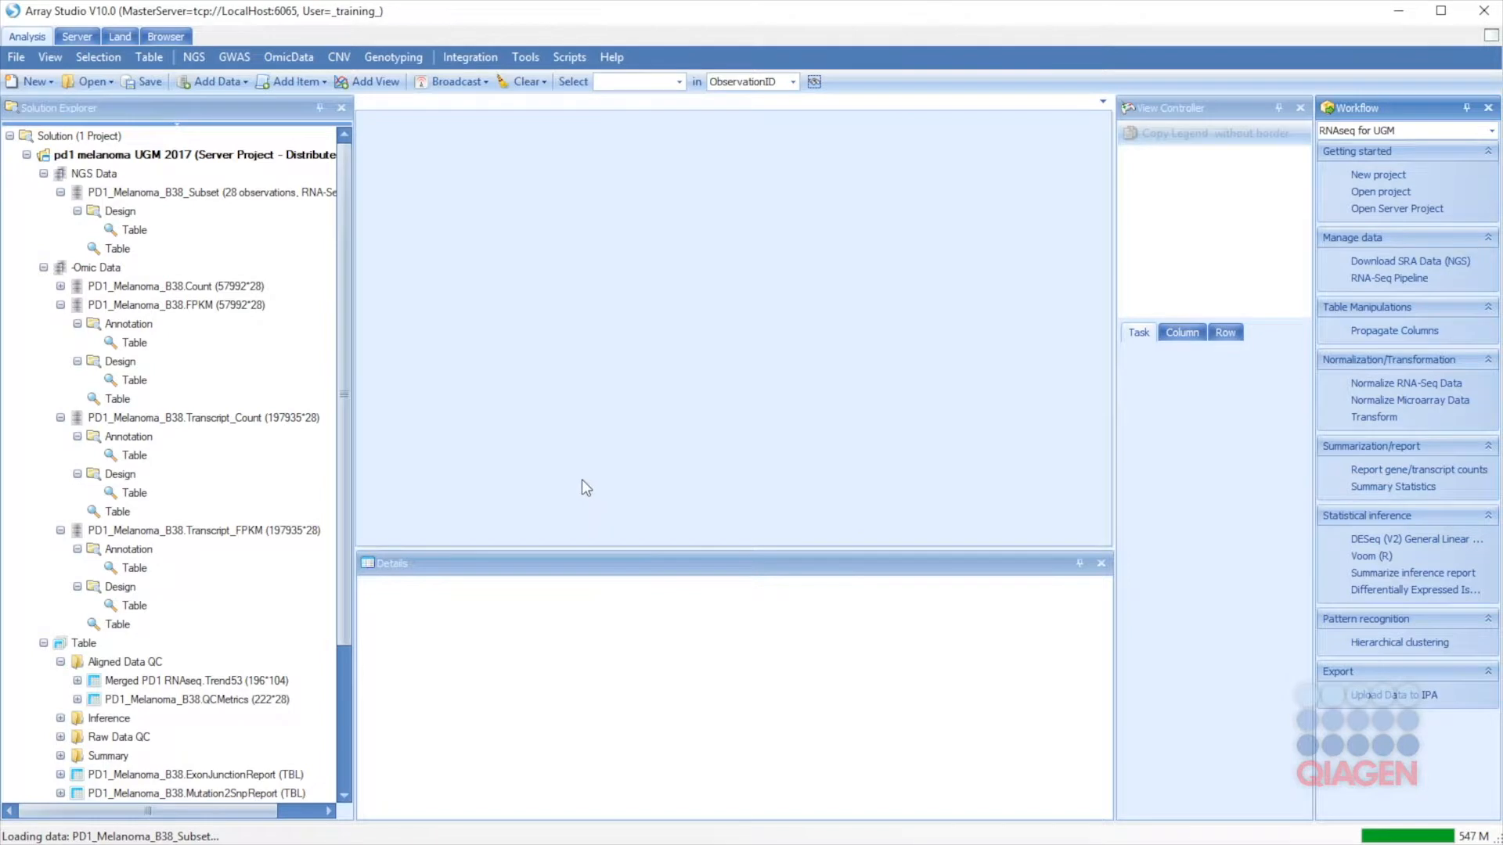
# Step: Open the PD1_Melanoma_B38.Count Design table to check its 15 columns, including response, gender and disease status
pyautogui.click(61, 286)
pyautogui.doubleClick(128, 361)
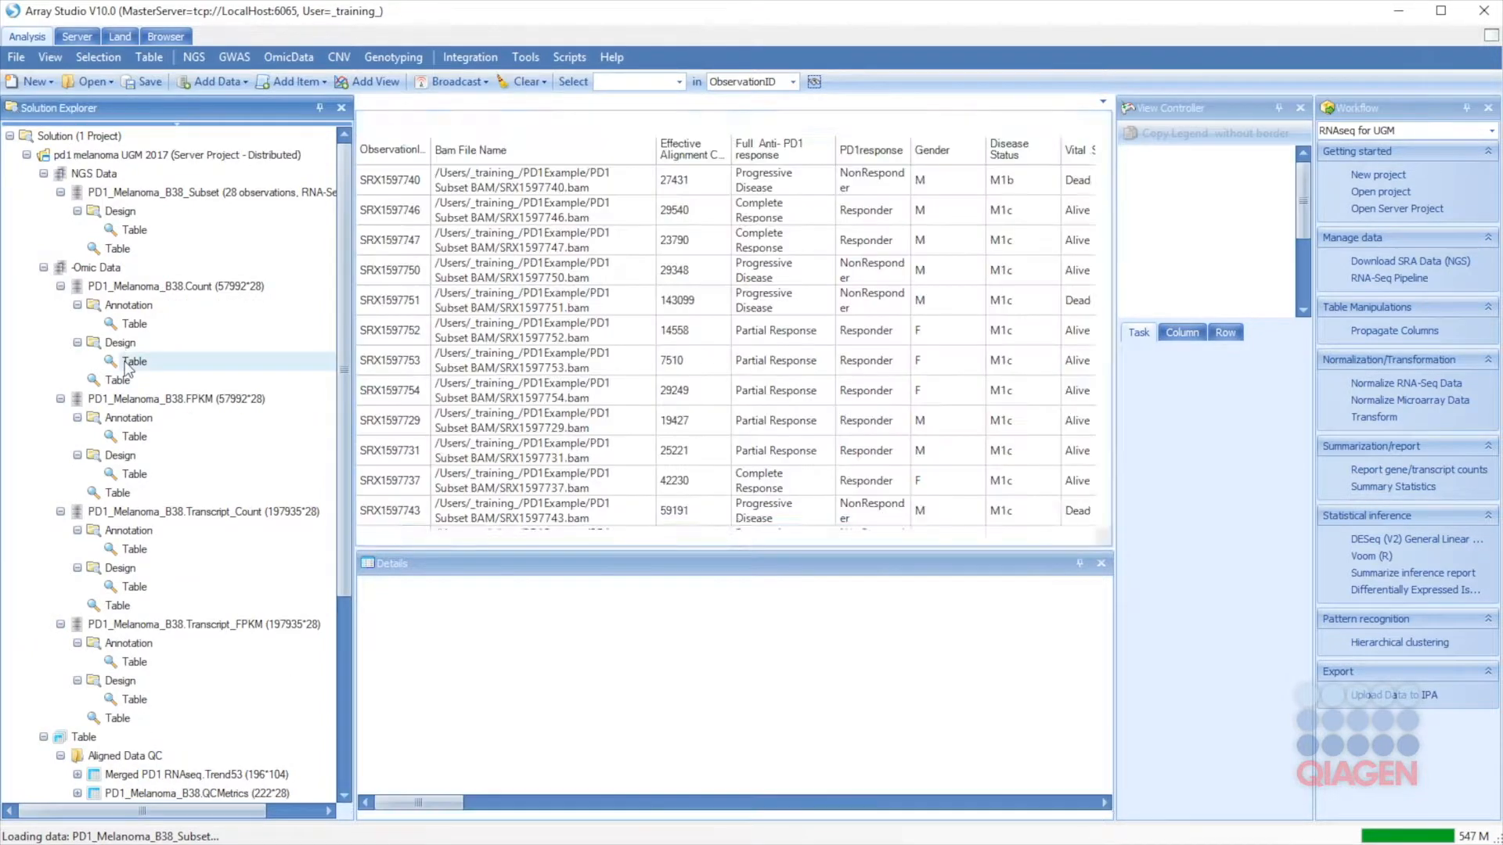
pyautogui.moveTo(405, 540); pyautogui.dragTo(344, 502)
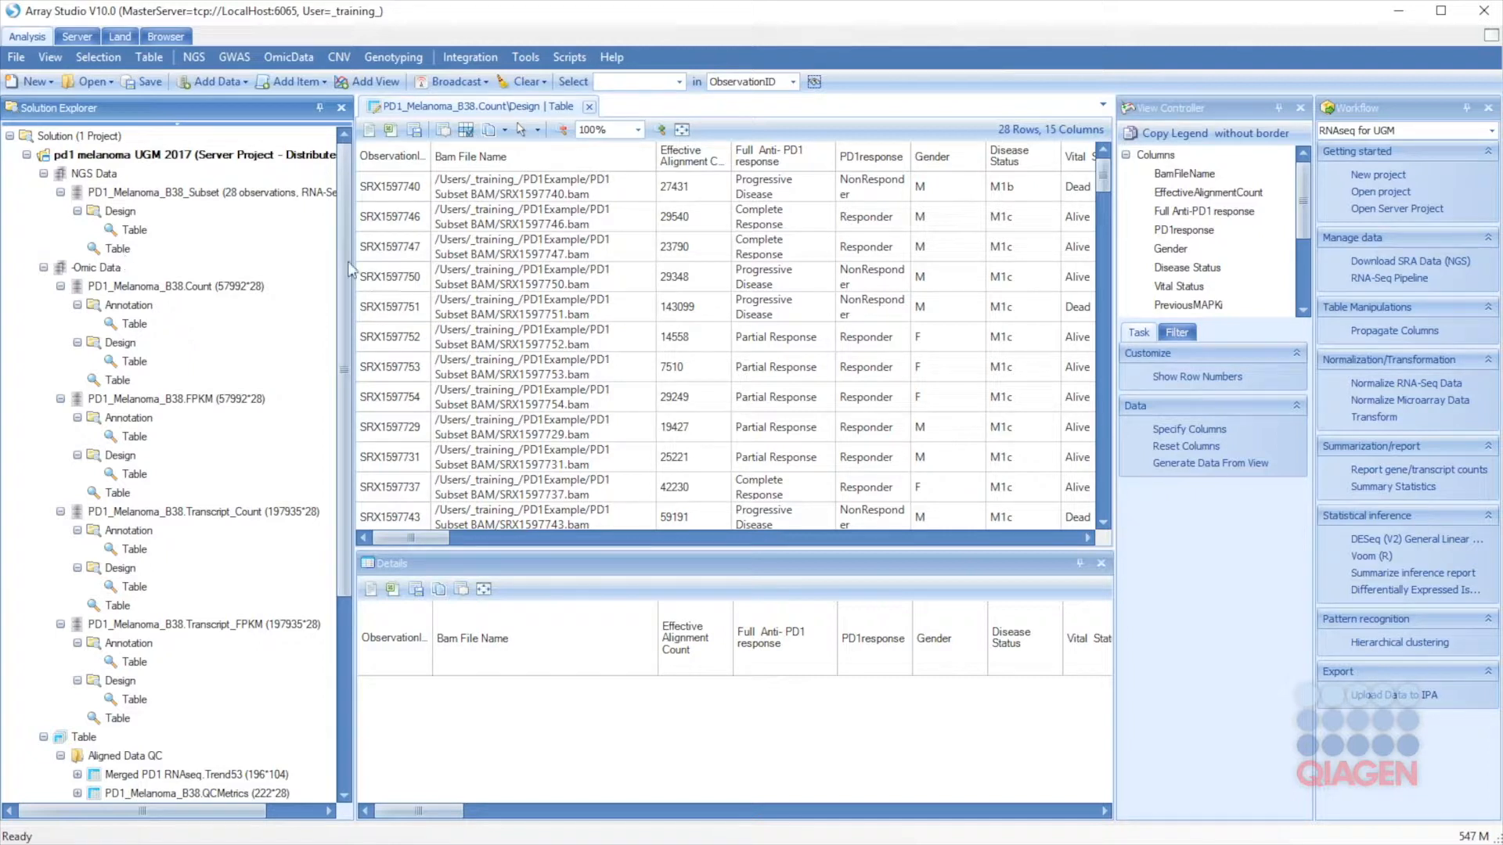
# Step: Set up RNA-seq normalization of PD1_Melanoma_B38.FPKM using the UpperQuartile method
pyautogui.click(1410, 390)
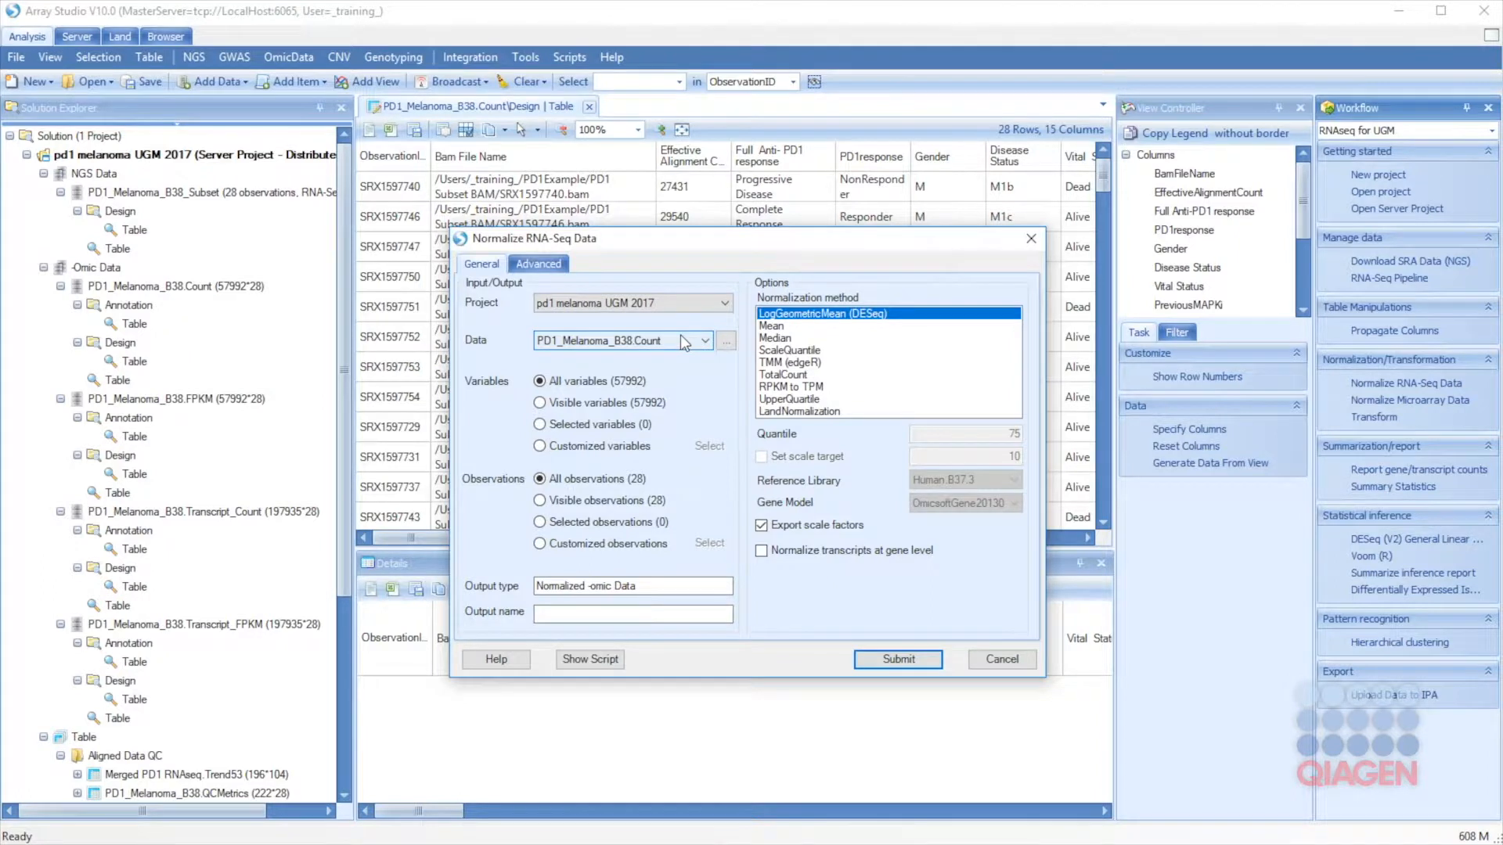
pyautogui.click(681, 337)
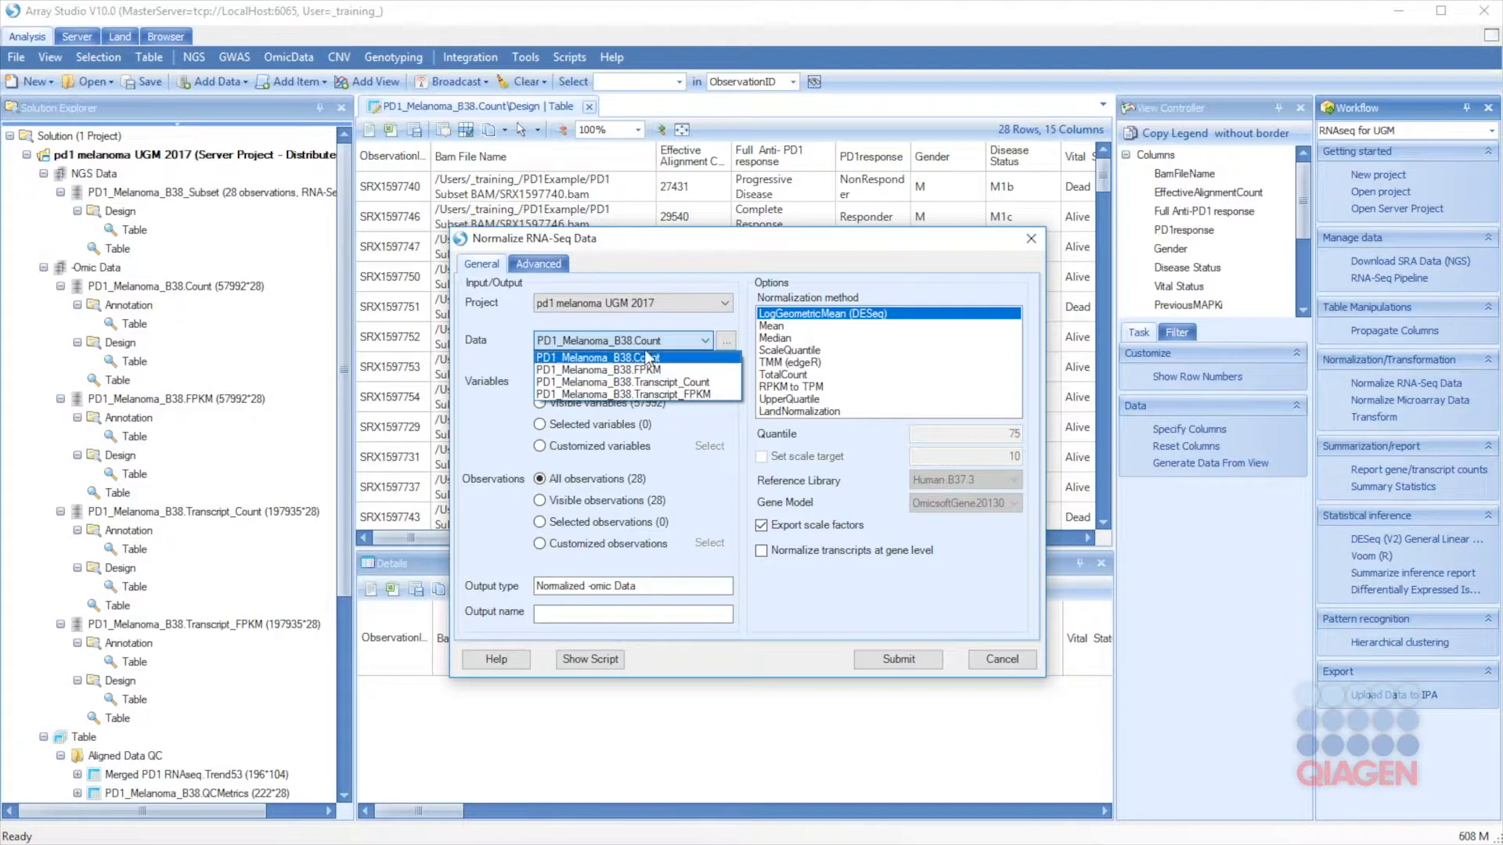
pyautogui.click(655, 349)
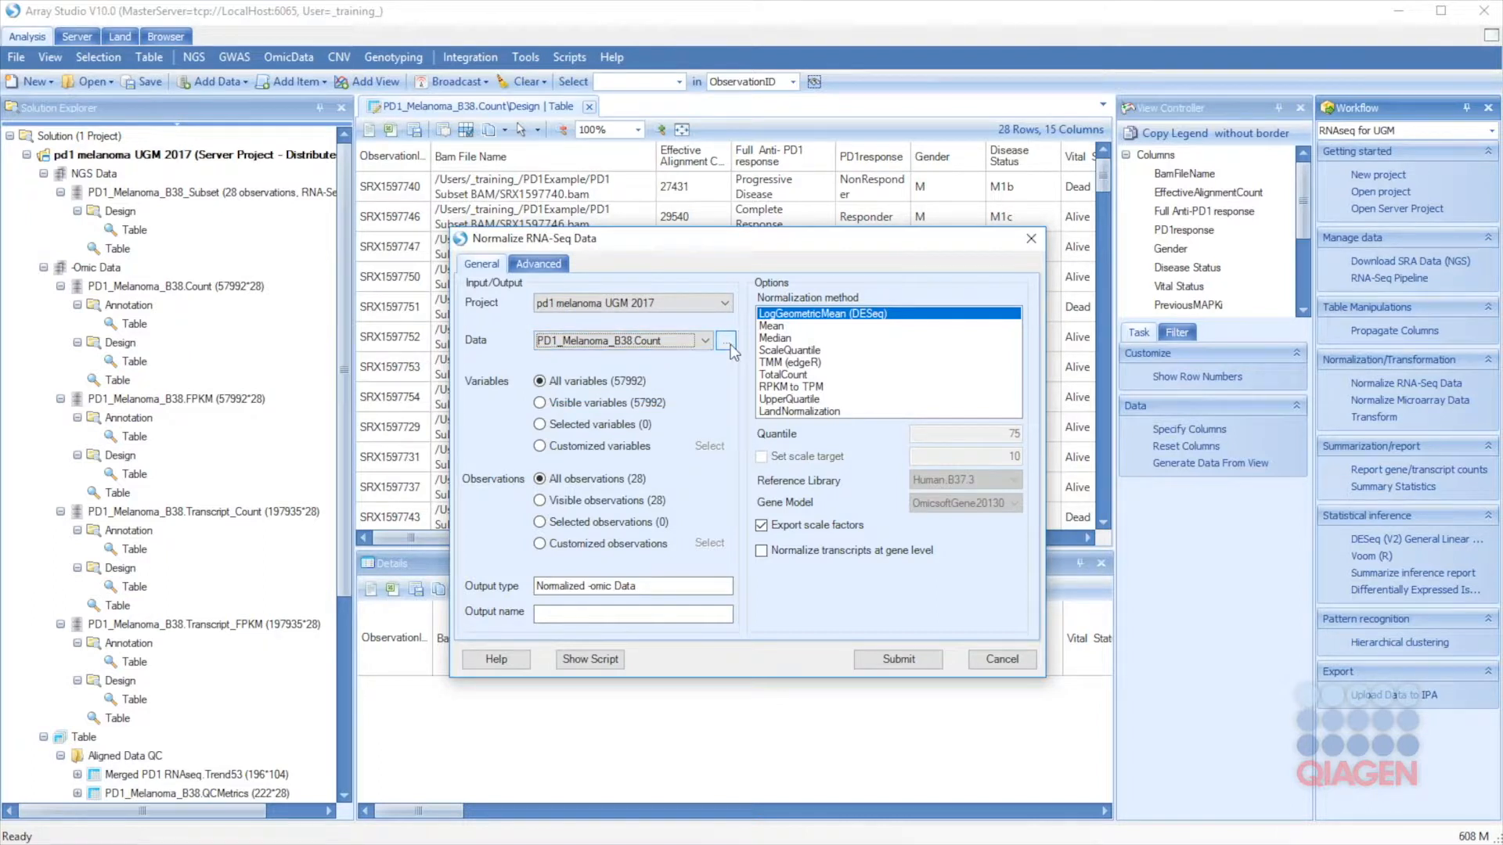
pyautogui.click(727, 342)
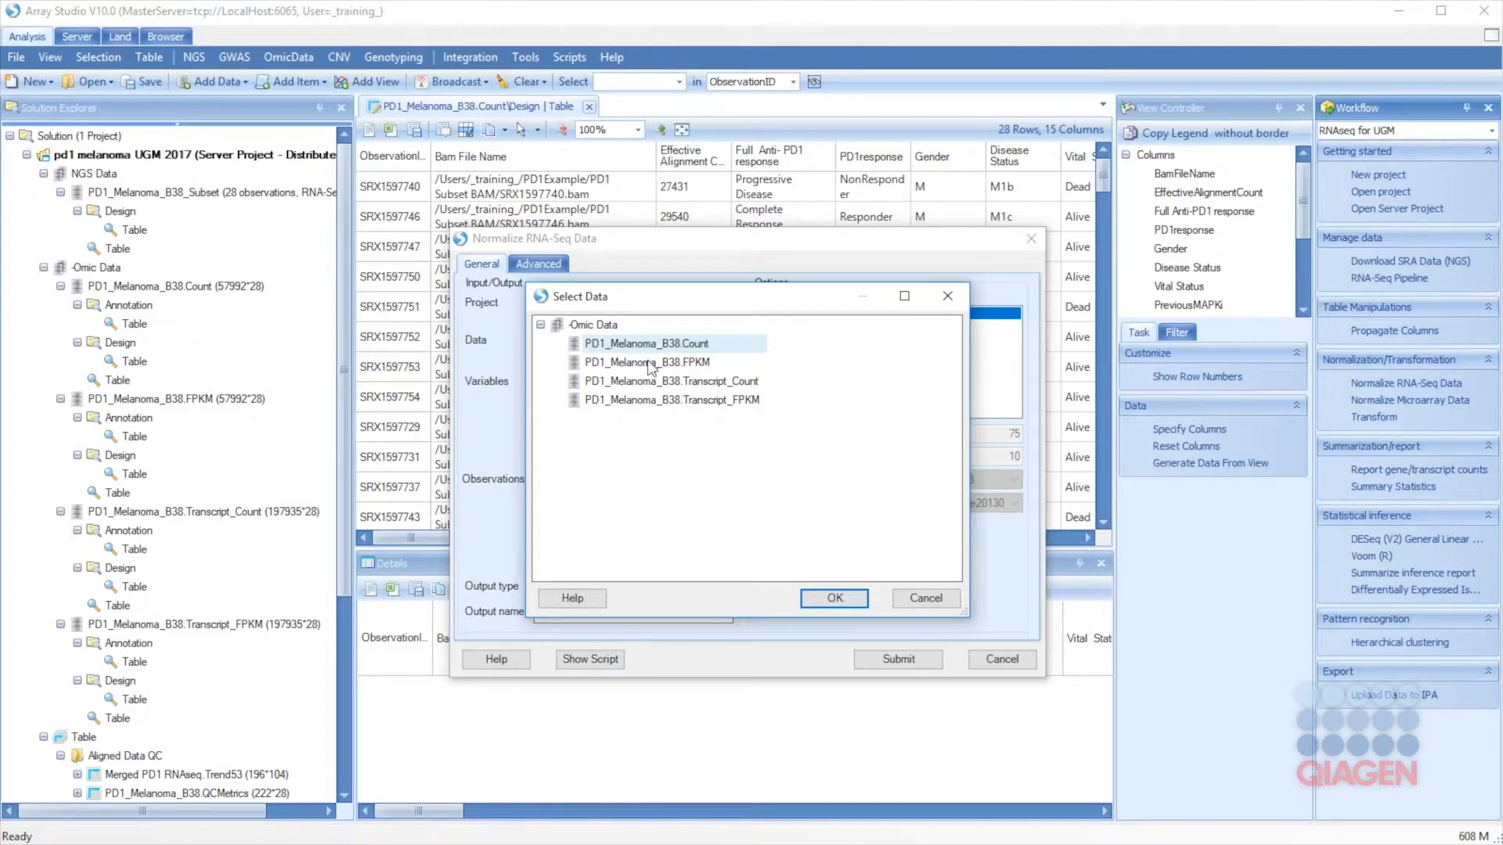
pyautogui.click(625, 364)
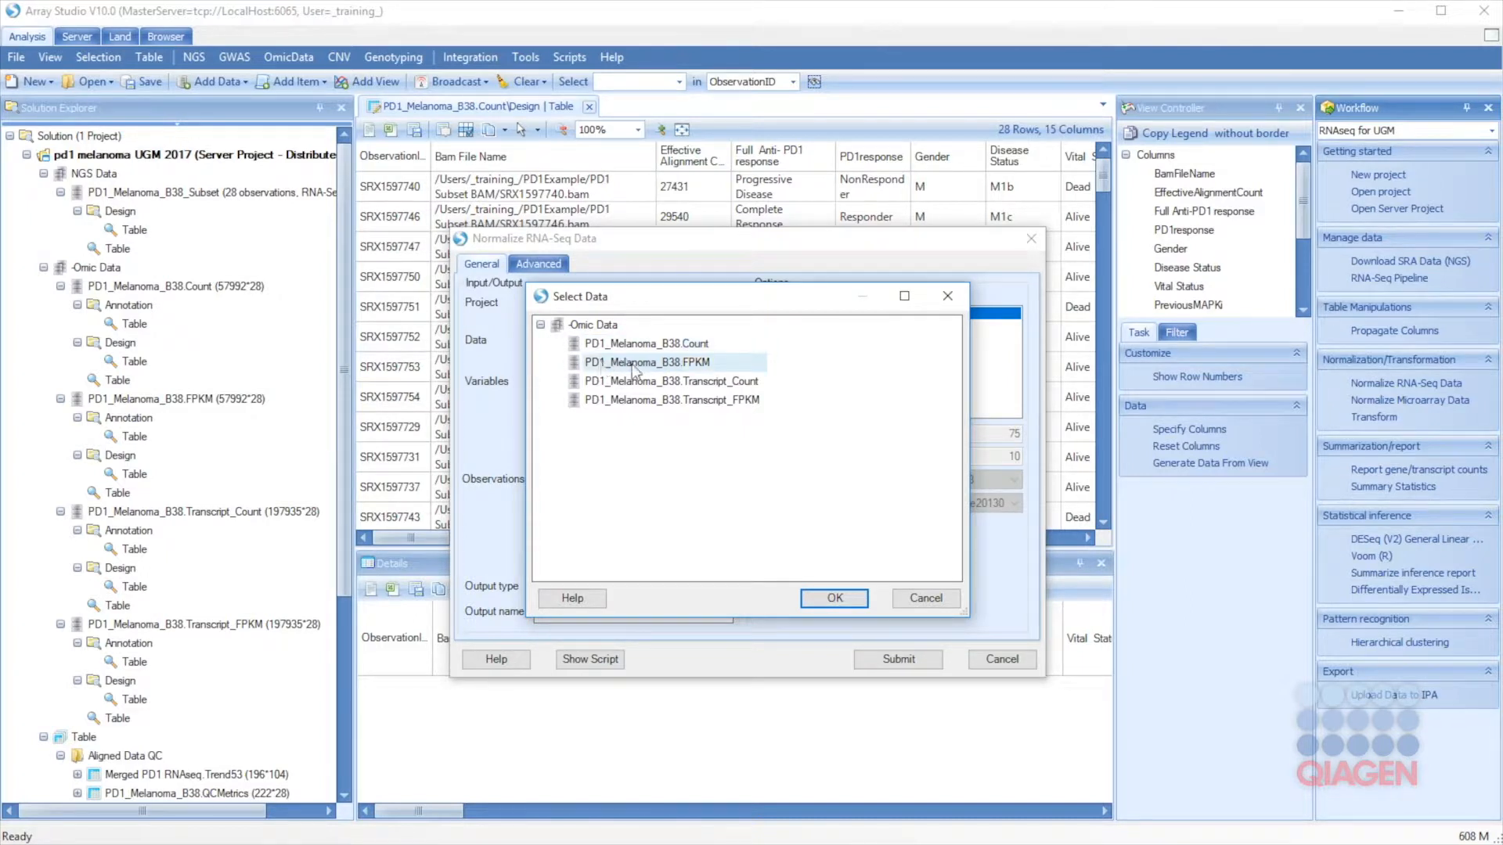
pyautogui.click(847, 600)
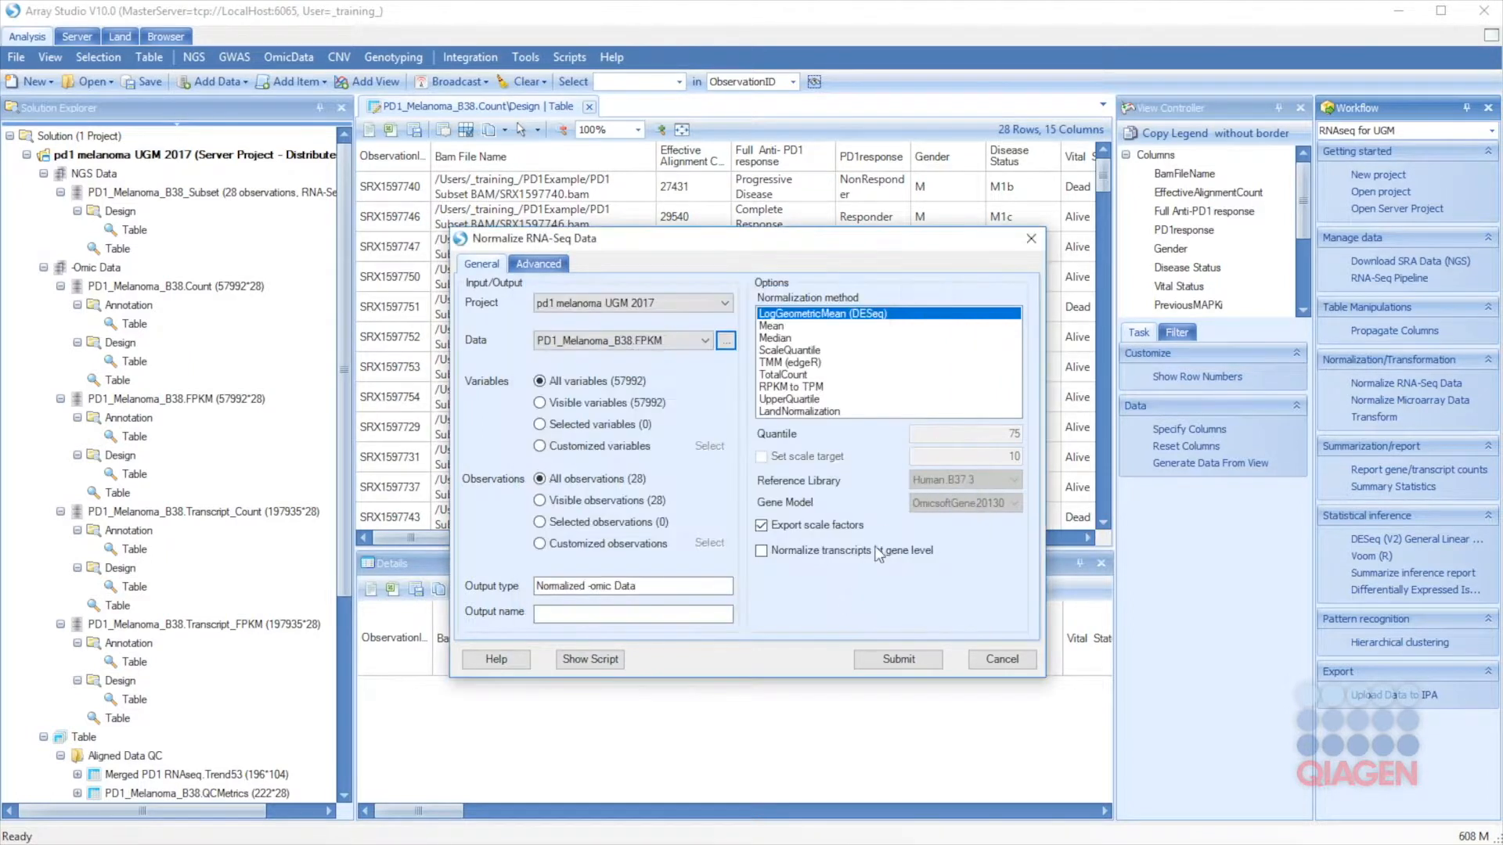
pyautogui.click(798, 400)
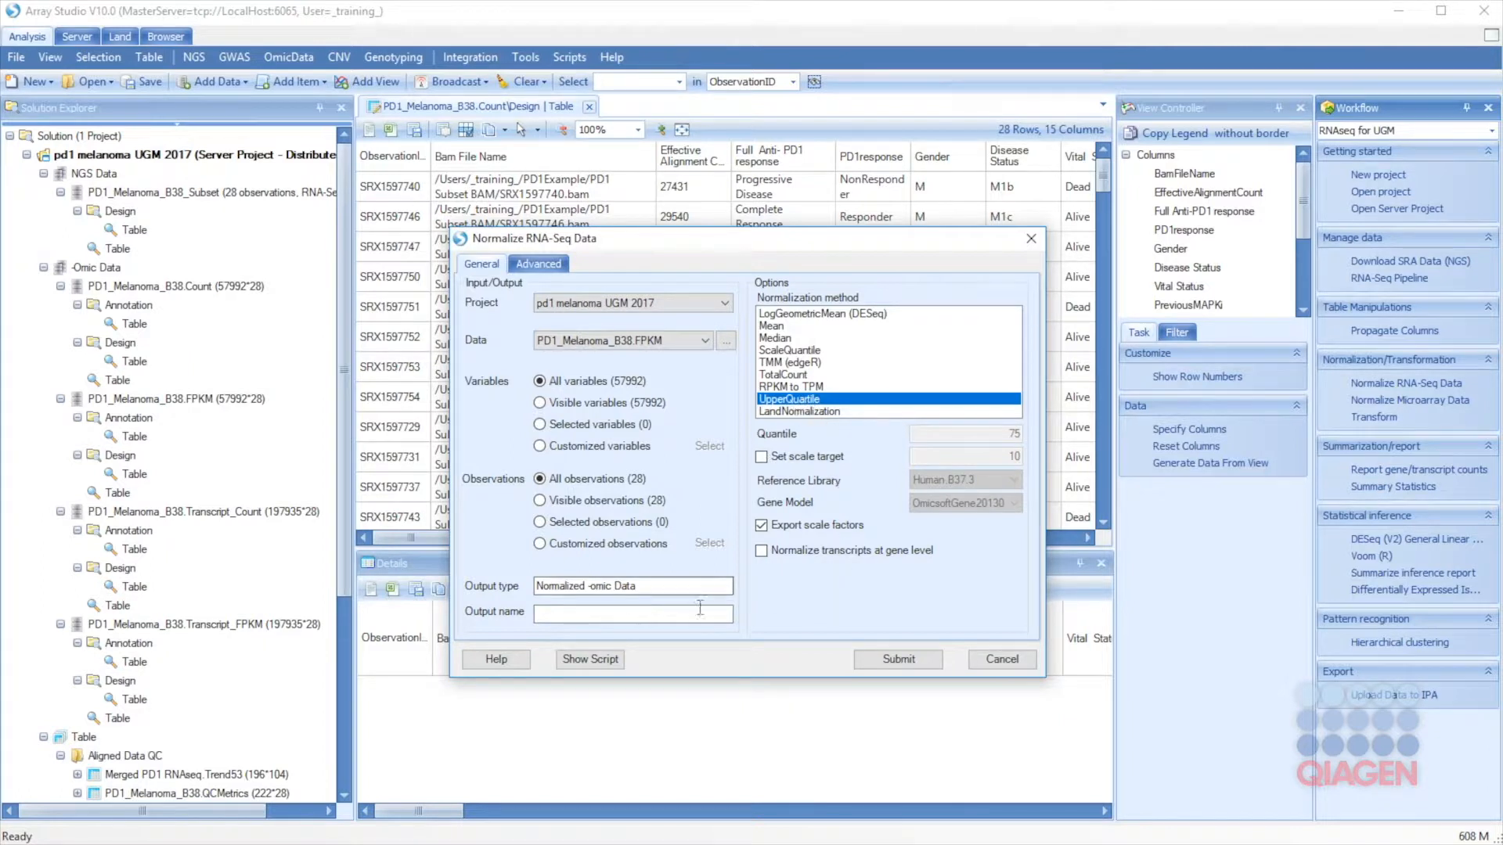
# Step: Name the normalized output FPKM.UQ and submit the normalization
pyautogui.click(633, 618)
pyautogui.write('FPKM_log2')
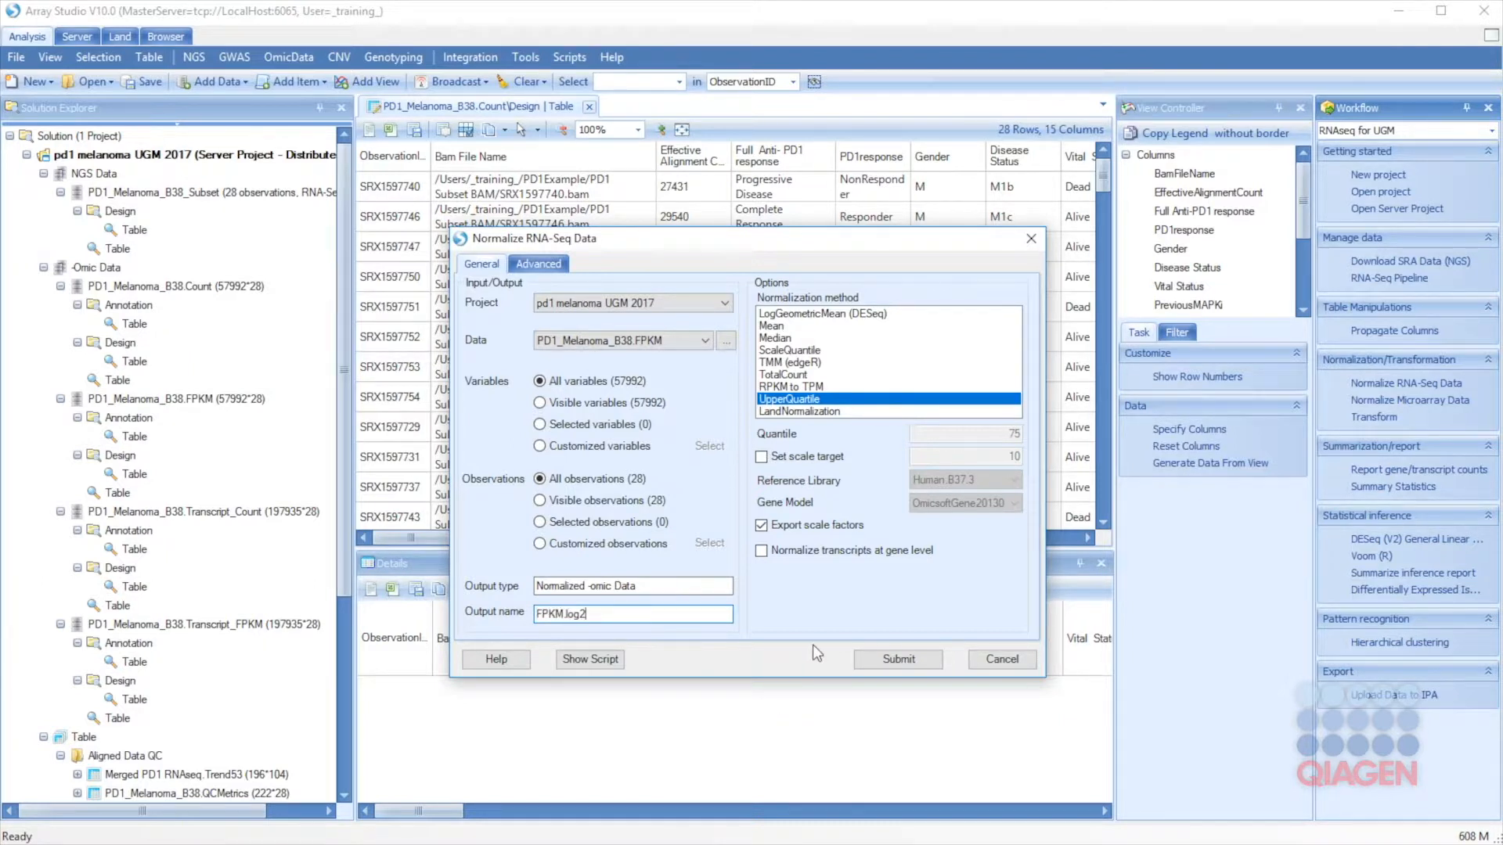
pyautogui.press('BackSpace')
pyautogui.press('BackSpace')
pyautogui.press('BackSpace')
pyautogui.press('BackSpace')
pyautogui.write('UQ')
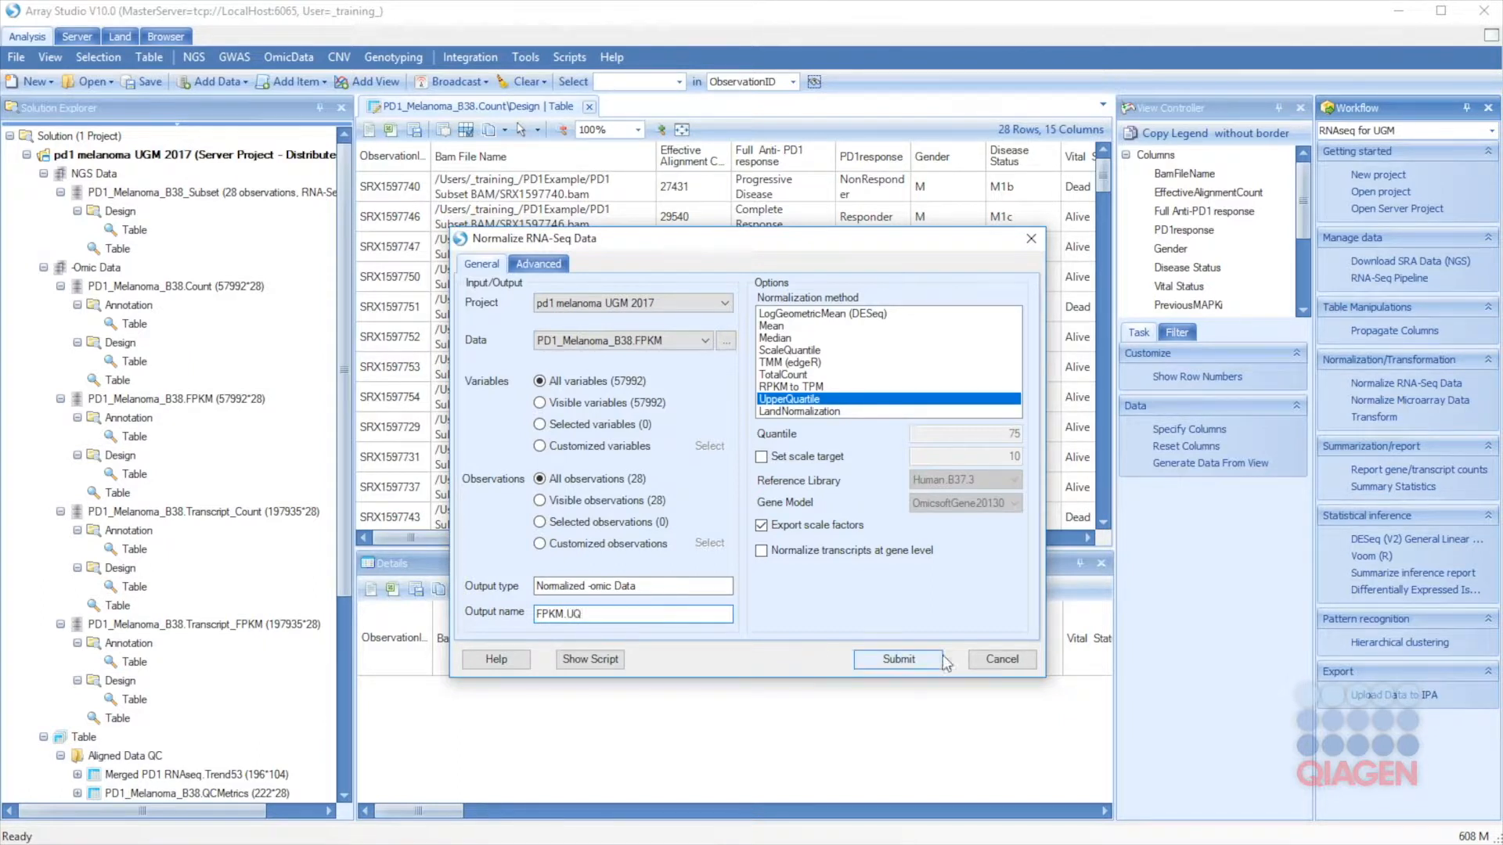
pyautogui.click(905, 662)
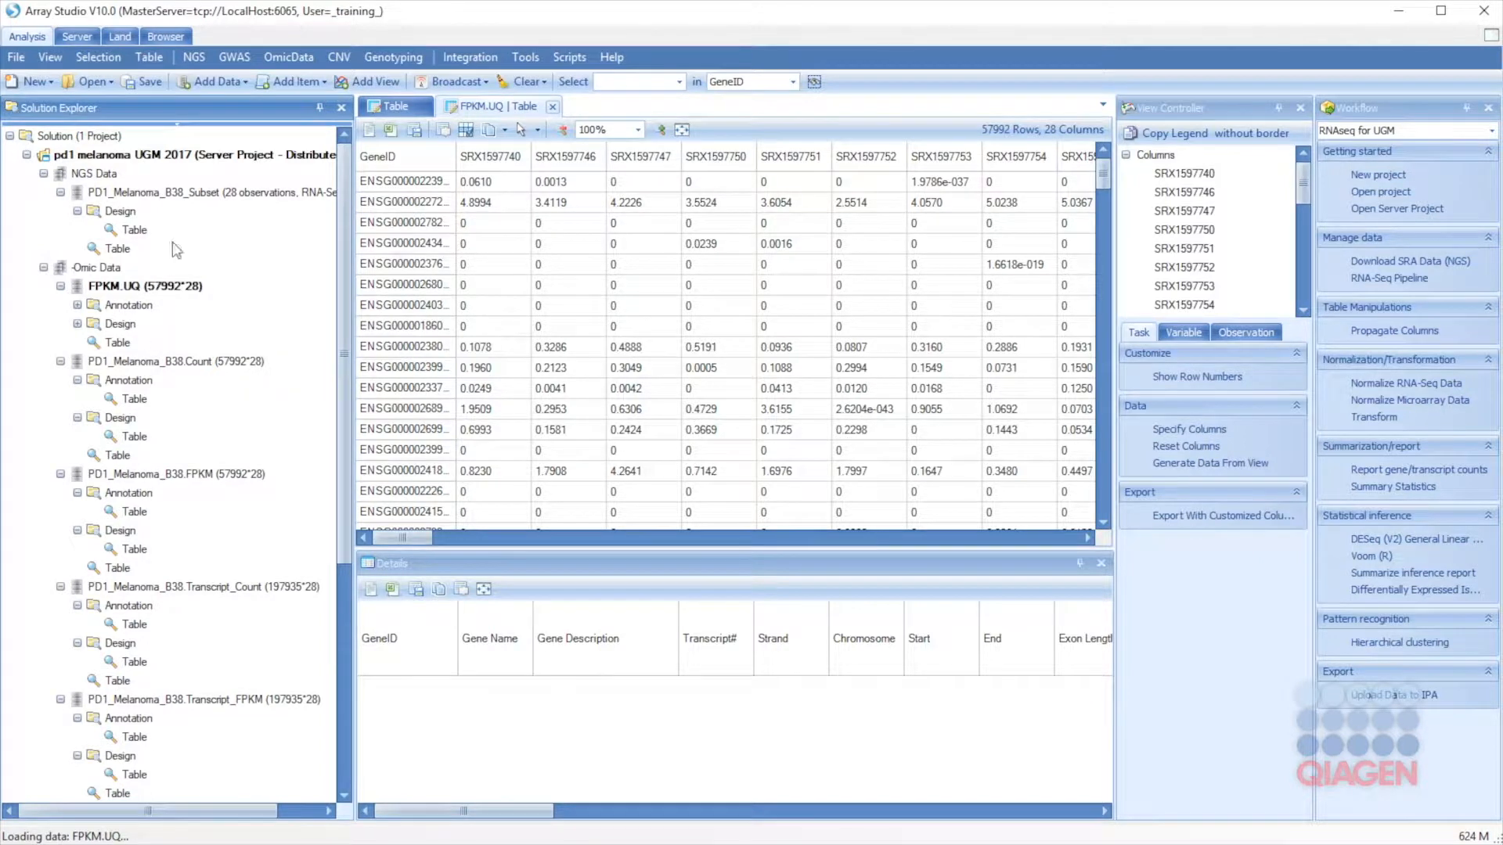
# Step: Transform FPKM.UQ with the Log2xPlus0_1 method into a new dataset named FPKM.UQ.Log2
pyautogui.click(1376, 418)
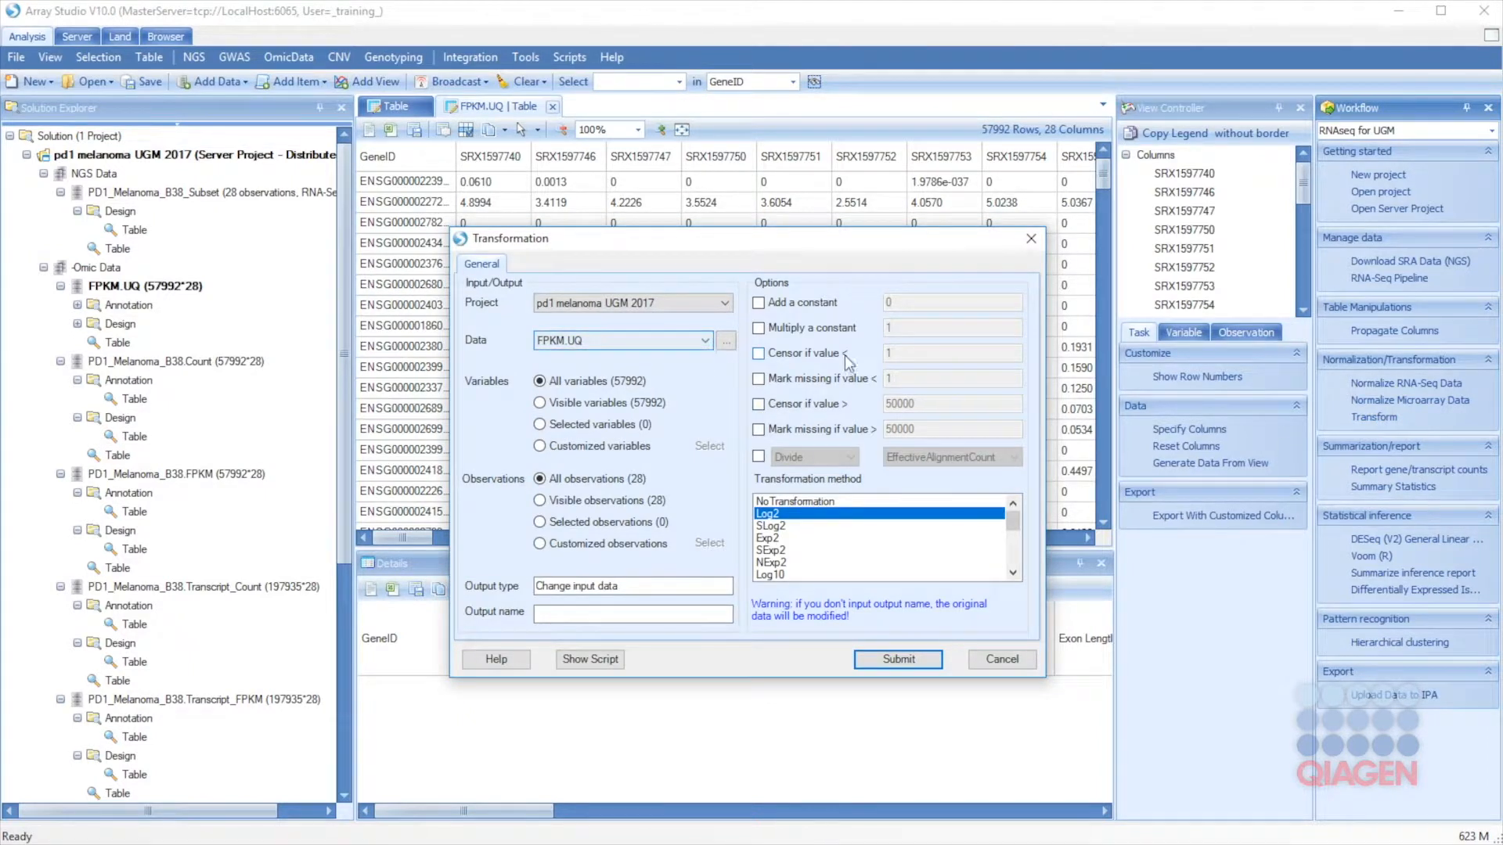
pyautogui.scroll(-2, 803, 569)
pyautogui.scroll(-1, 799, 575)
pyautogui.click(783, 551)
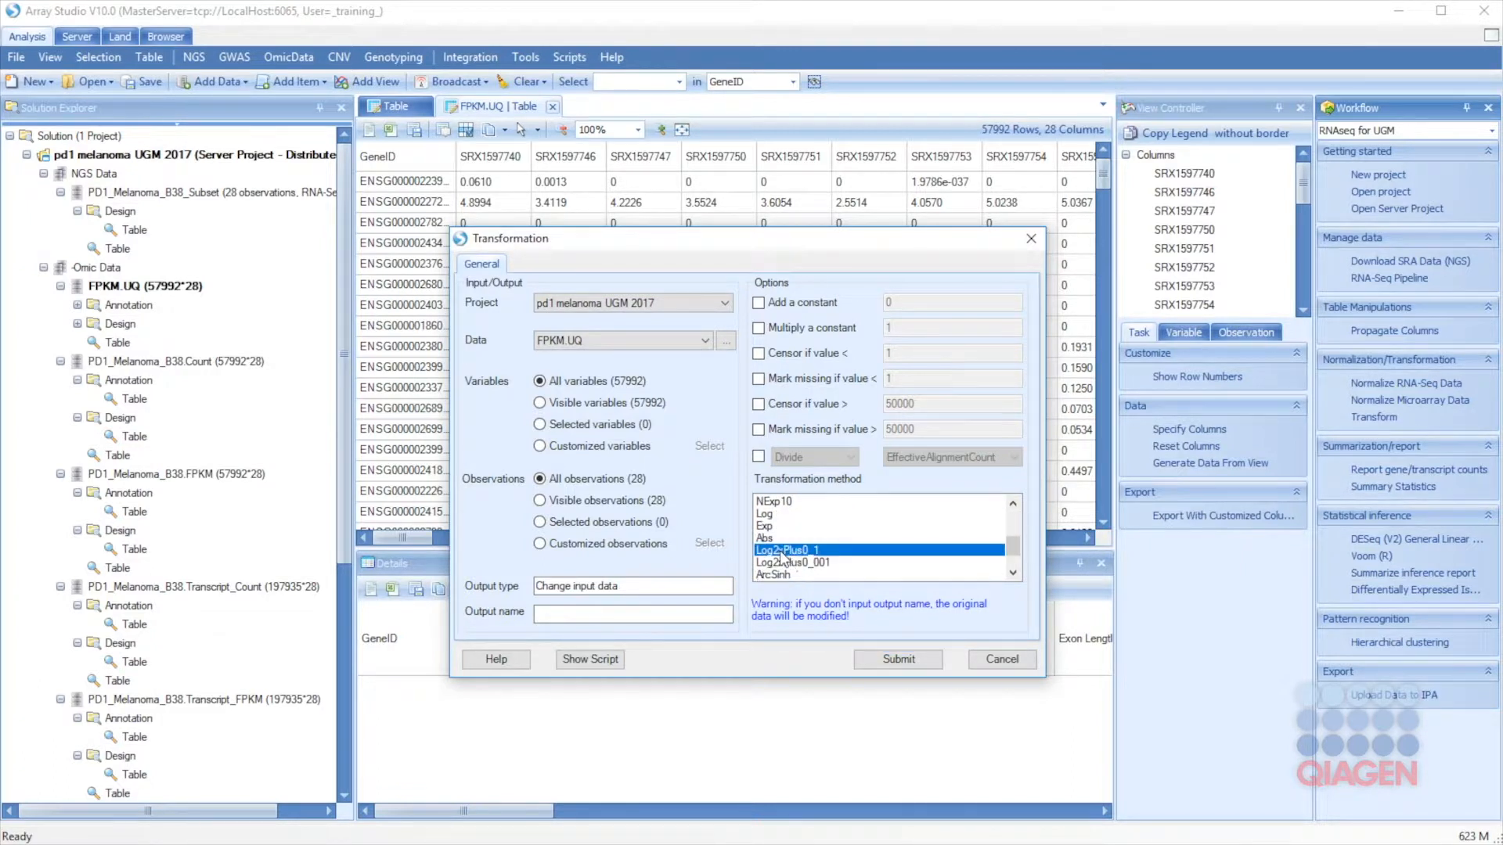
pyautogui.click(684, 614)
pyautogui.write('FPKM.UQ.Log2')
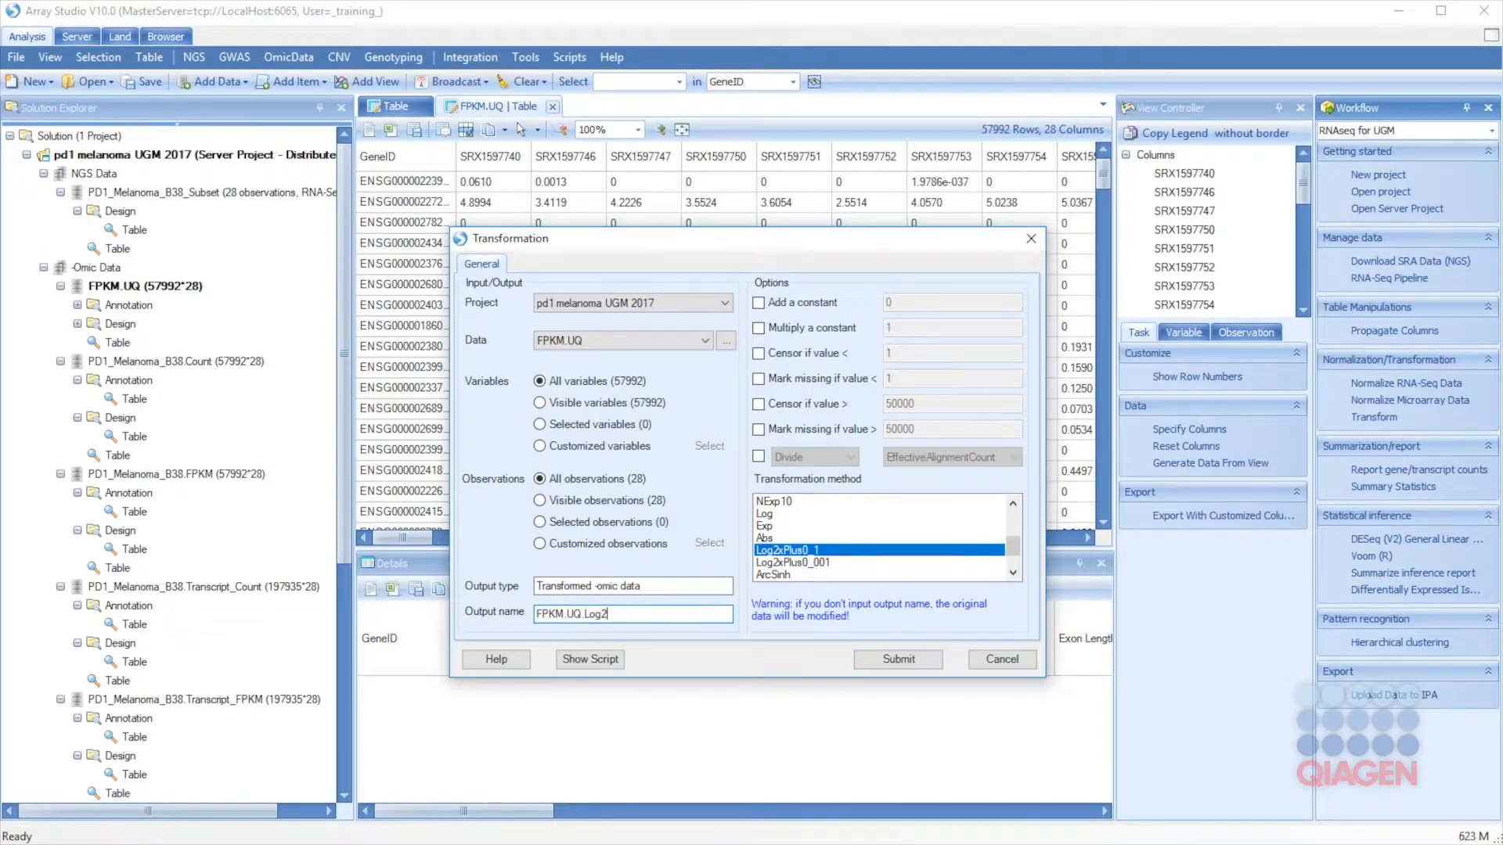
pyautogui.click(924, 659)
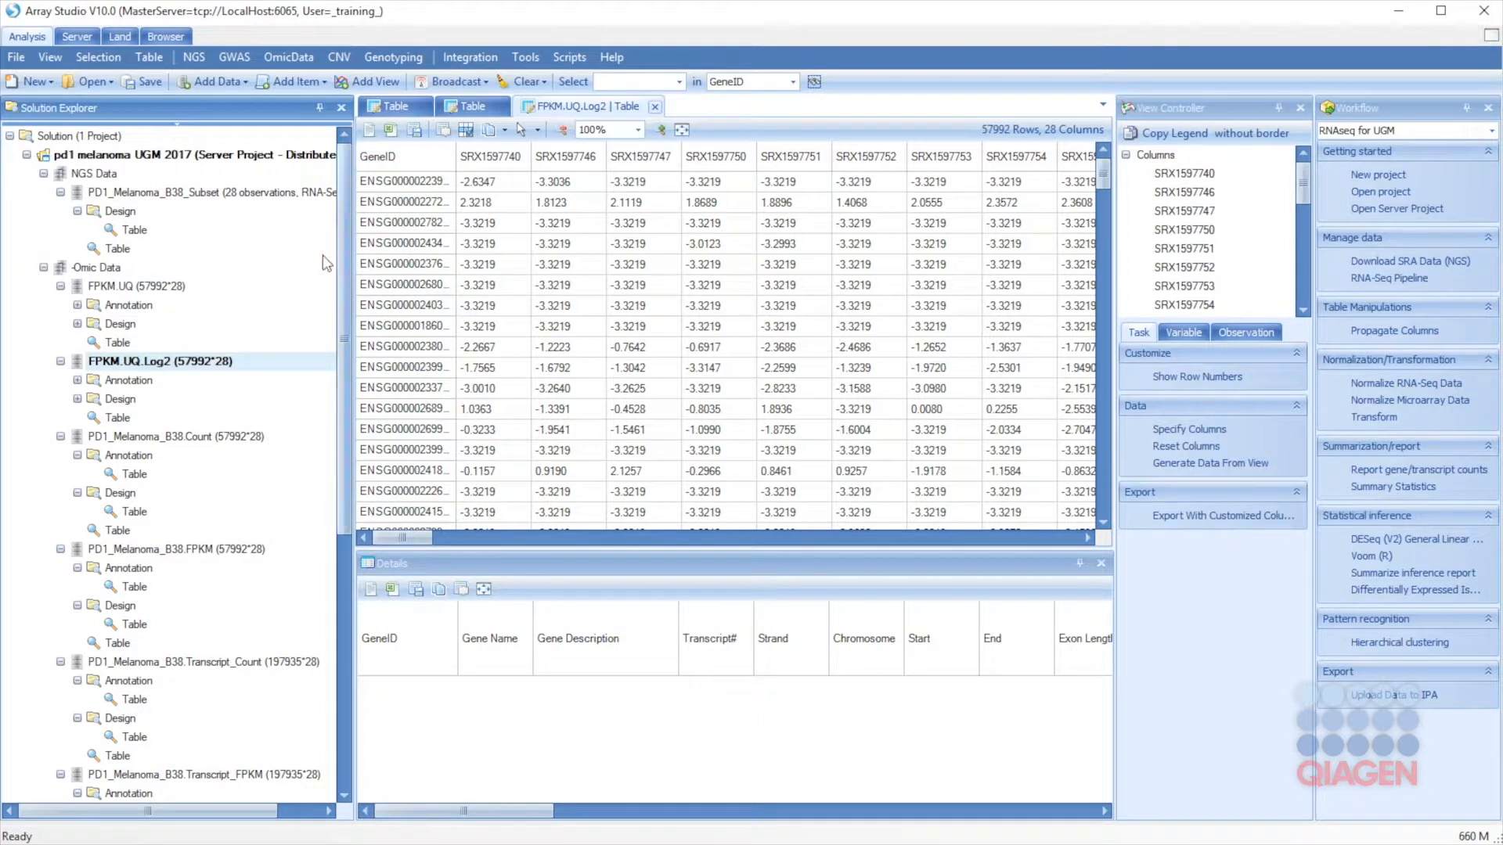
# Step: Add a VariableView to the FPKM.UQ.Log2 dataset
pyautogui.rightClick(167, 360)
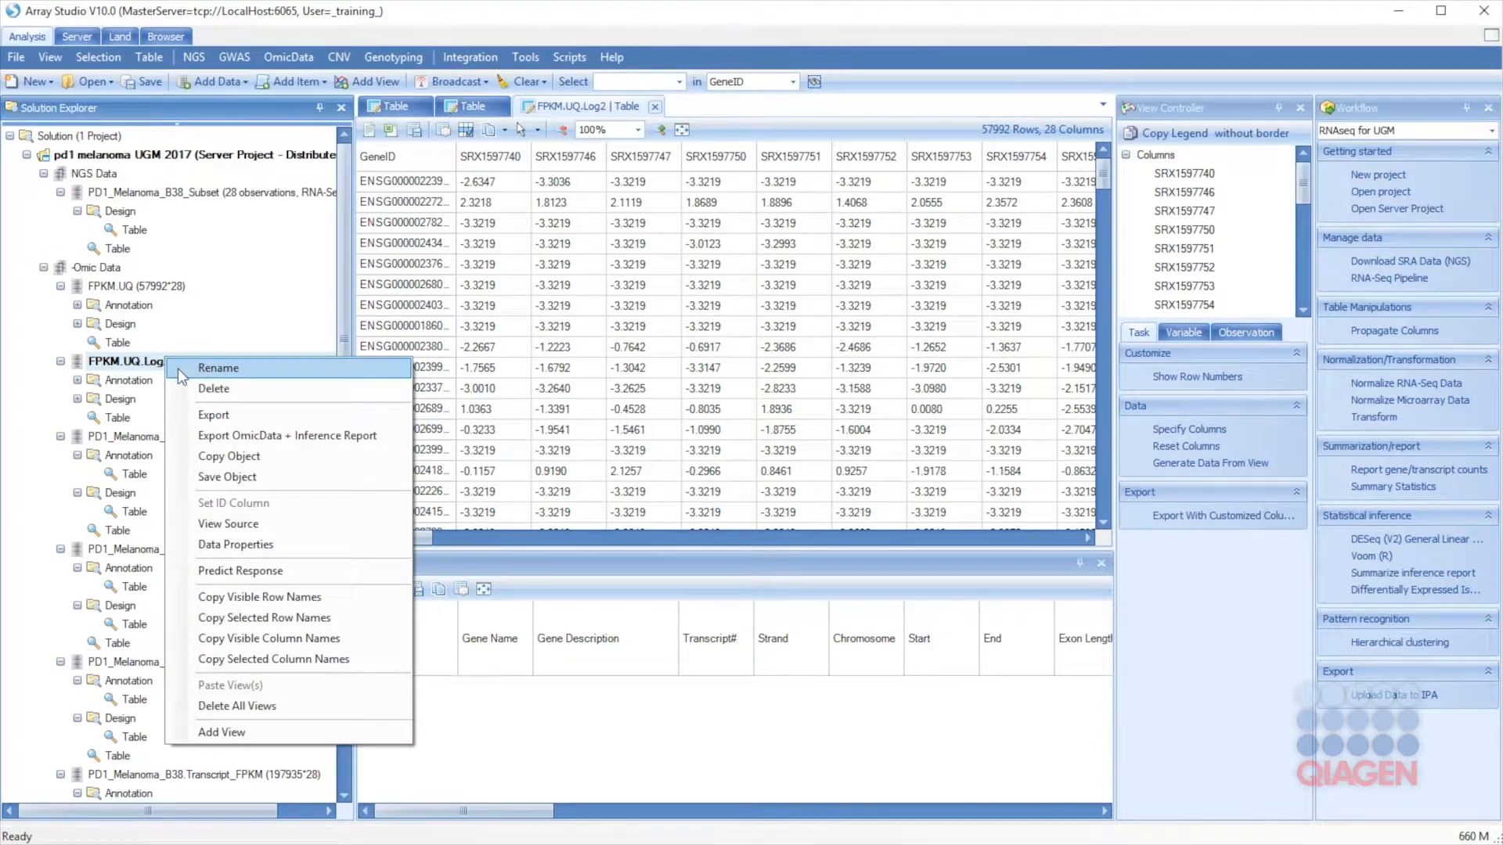
pyautogui.click(263, 739)
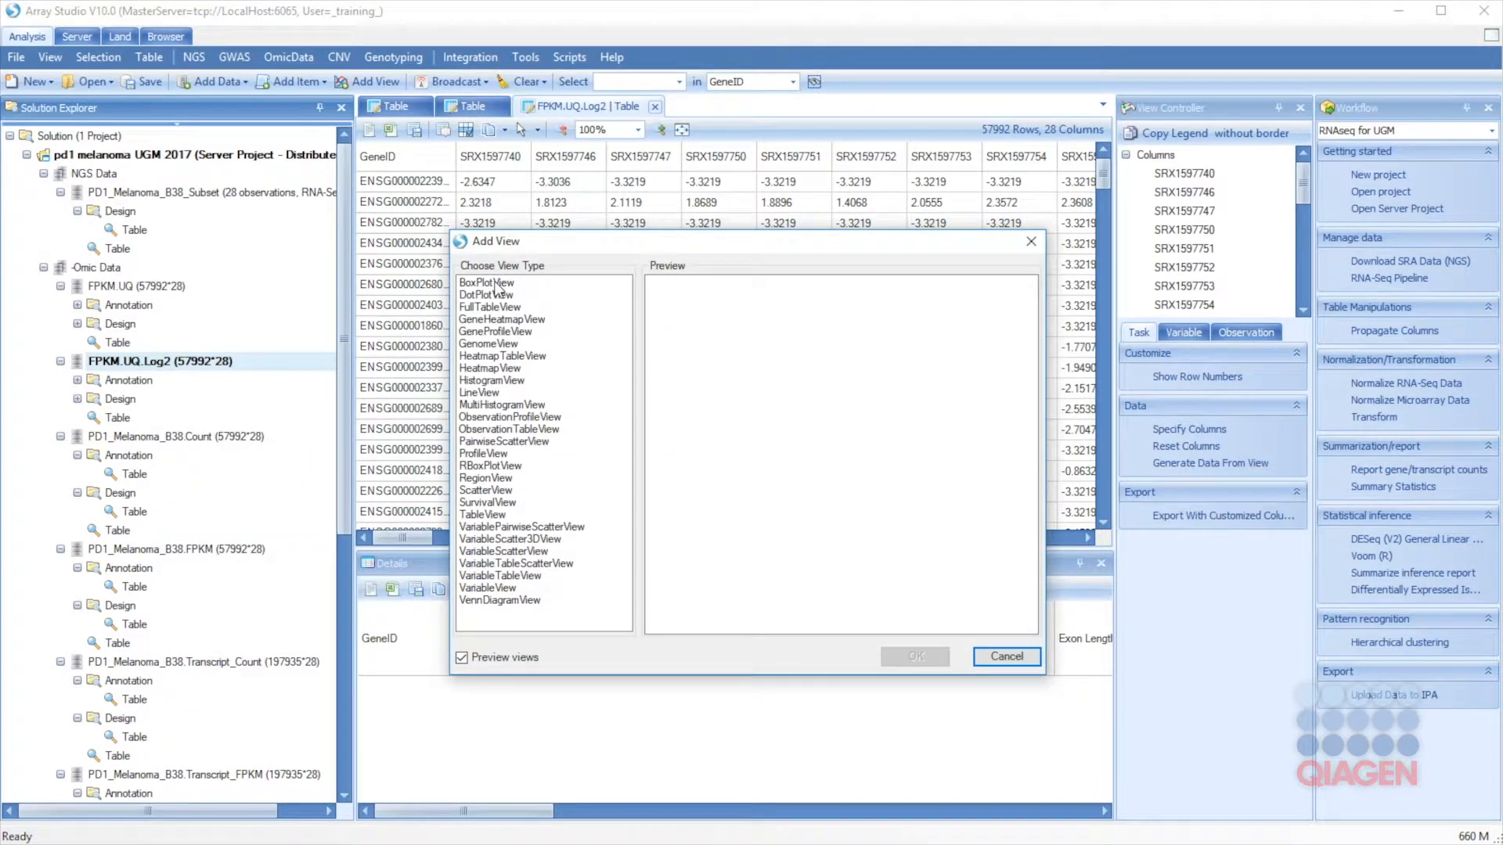
pyautogui.click(495, 589)
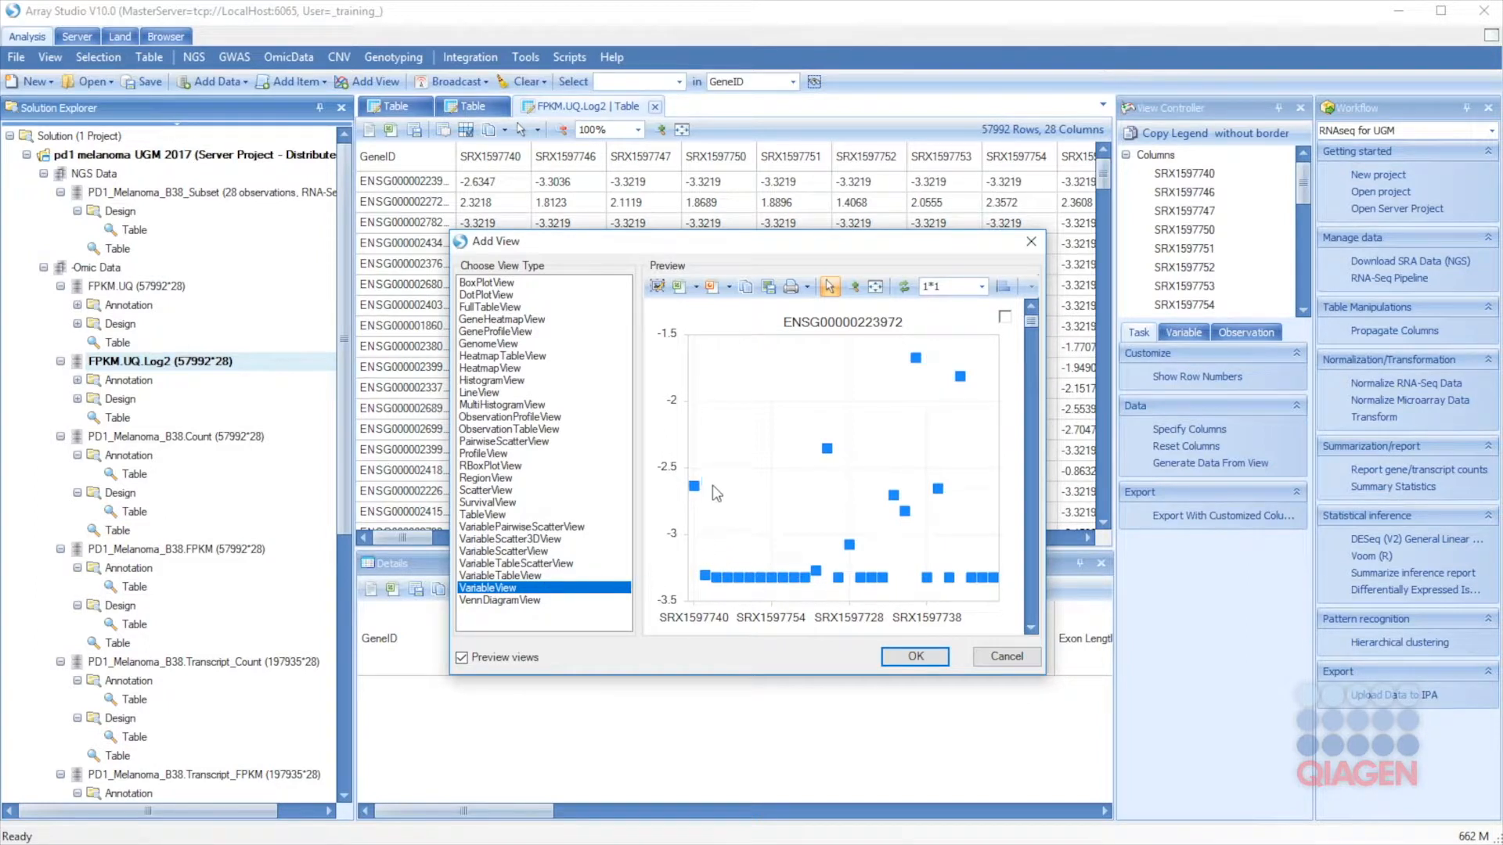
pyautogui.click(910, 660)
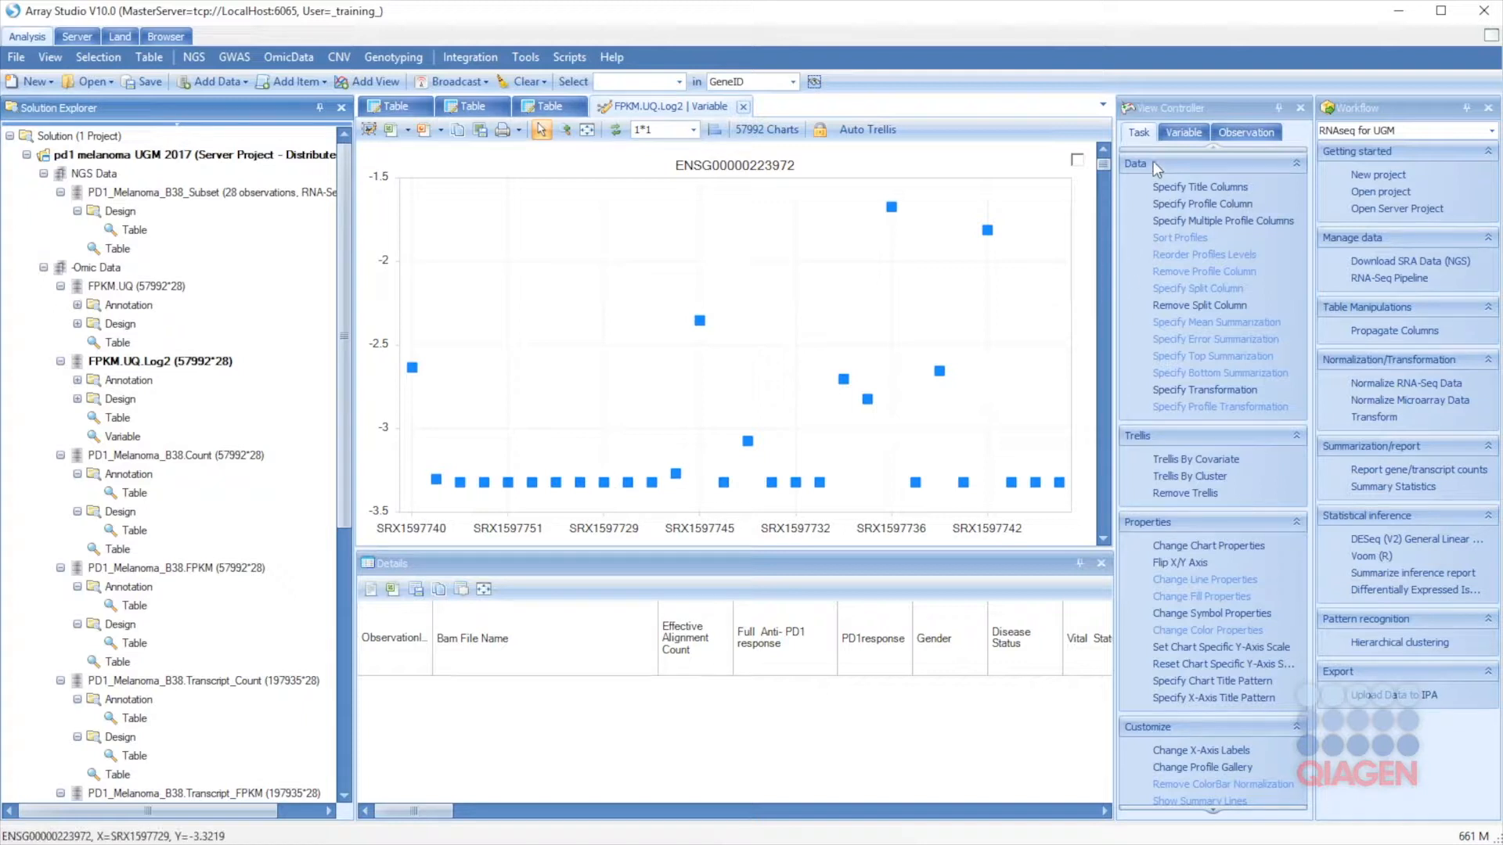
# Step: Title each gene chart by GeneName instead of GeneID
pyautogui.click(1193, 189)
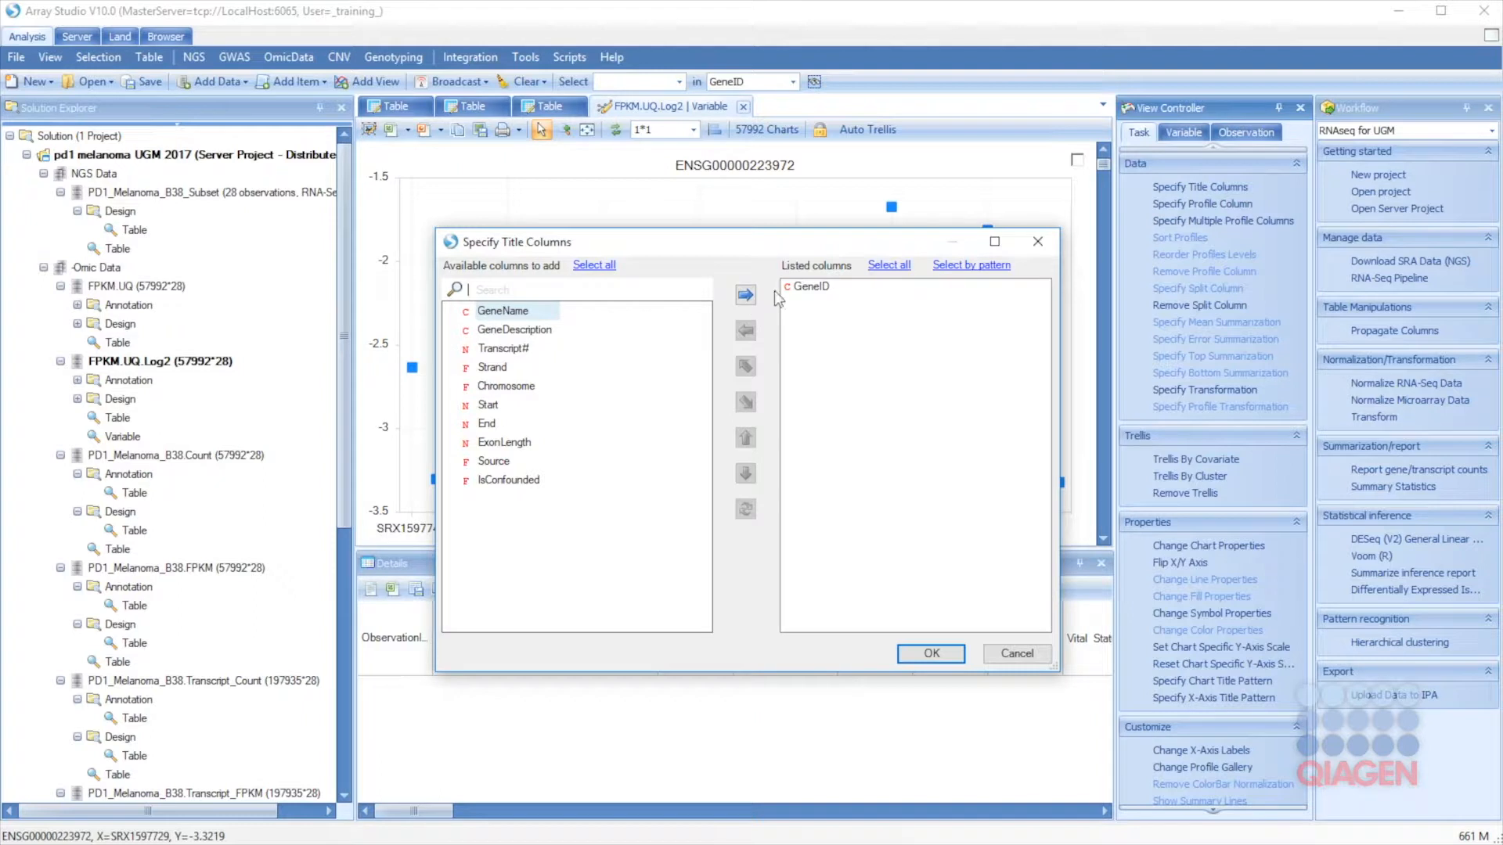
pyautogui.click(807, 287)
pyautogui.click(746, 330)
pyautogui.click(746, 295)
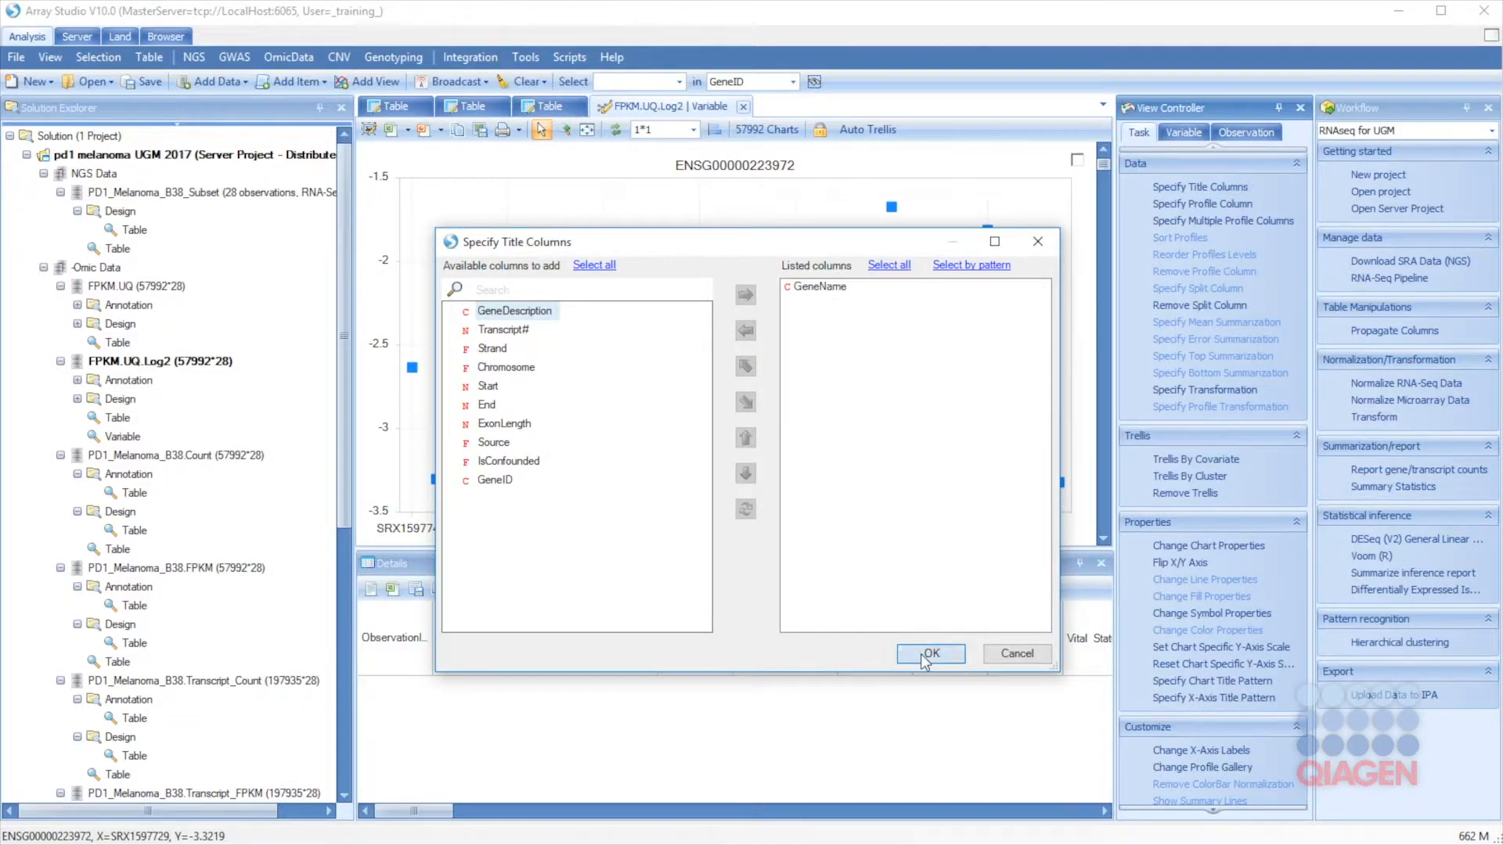
pyautogui.click(930, 653)
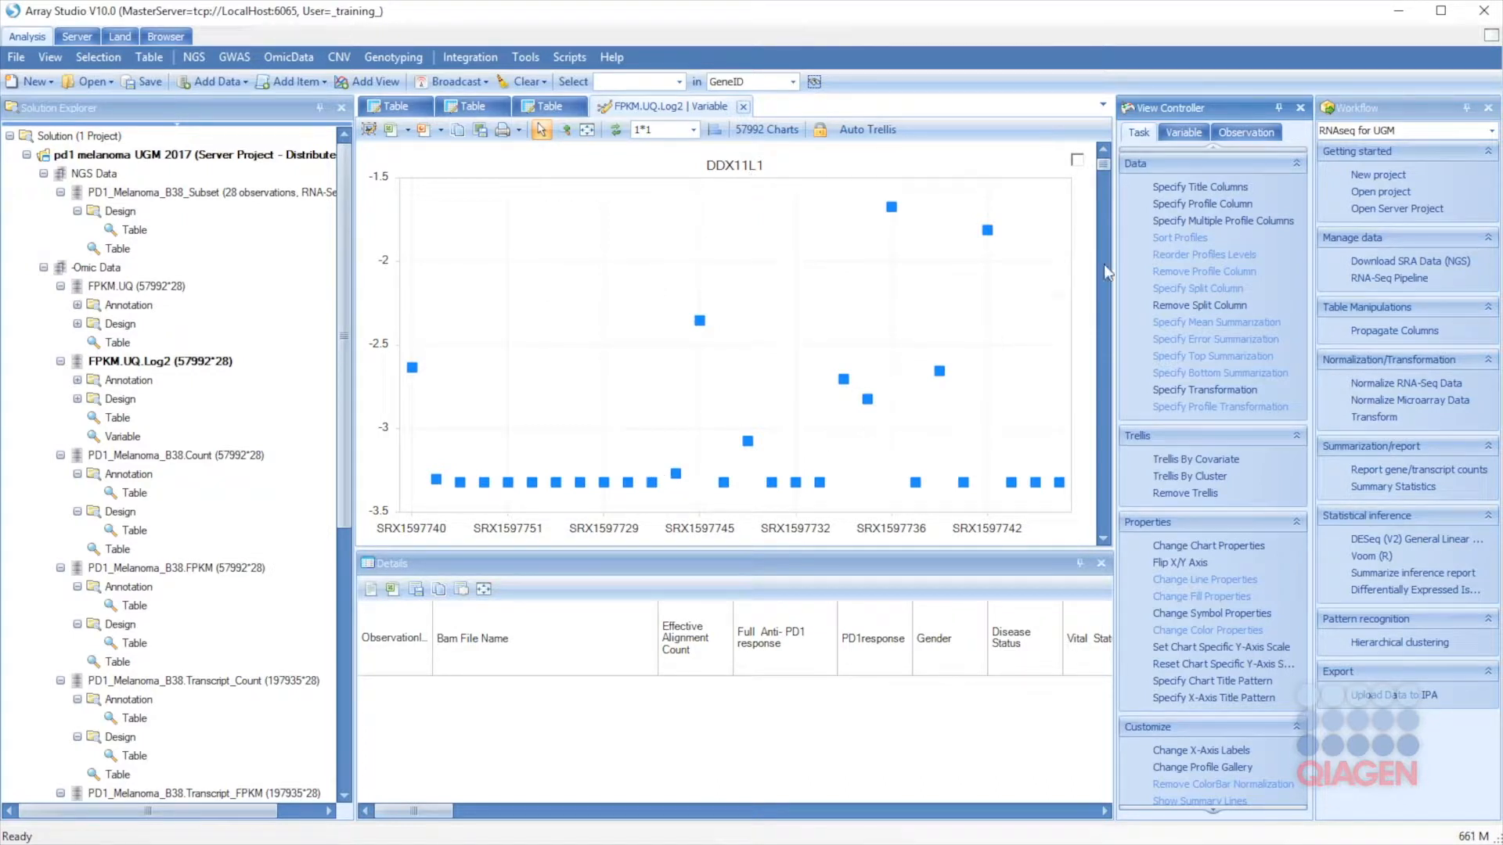
# Step: Group the chart's samples by the PD1response column
pyautogui.click(1191, 207)
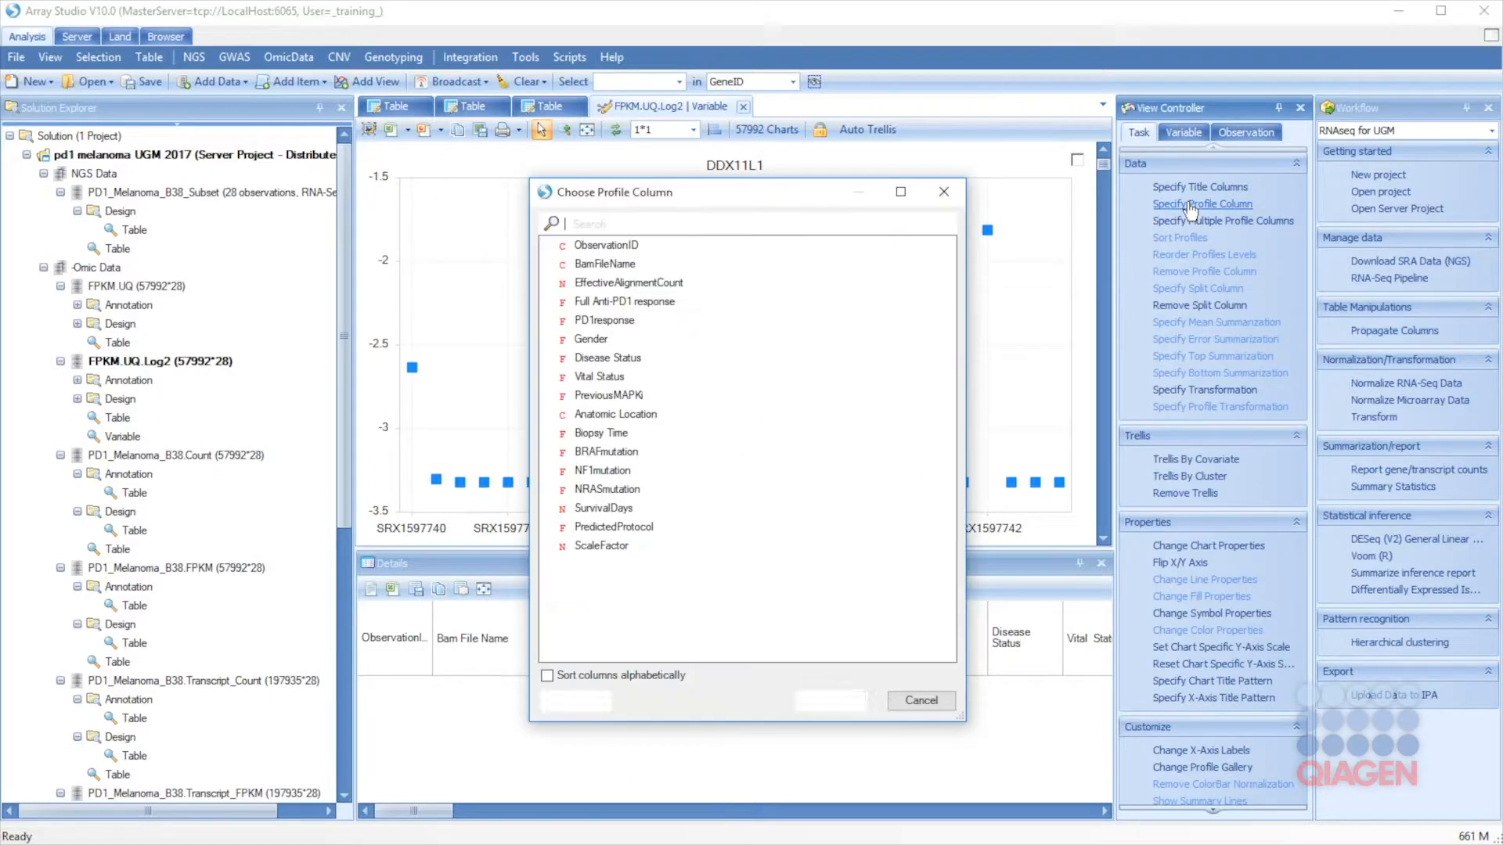
pyautogui.click(589, 321)
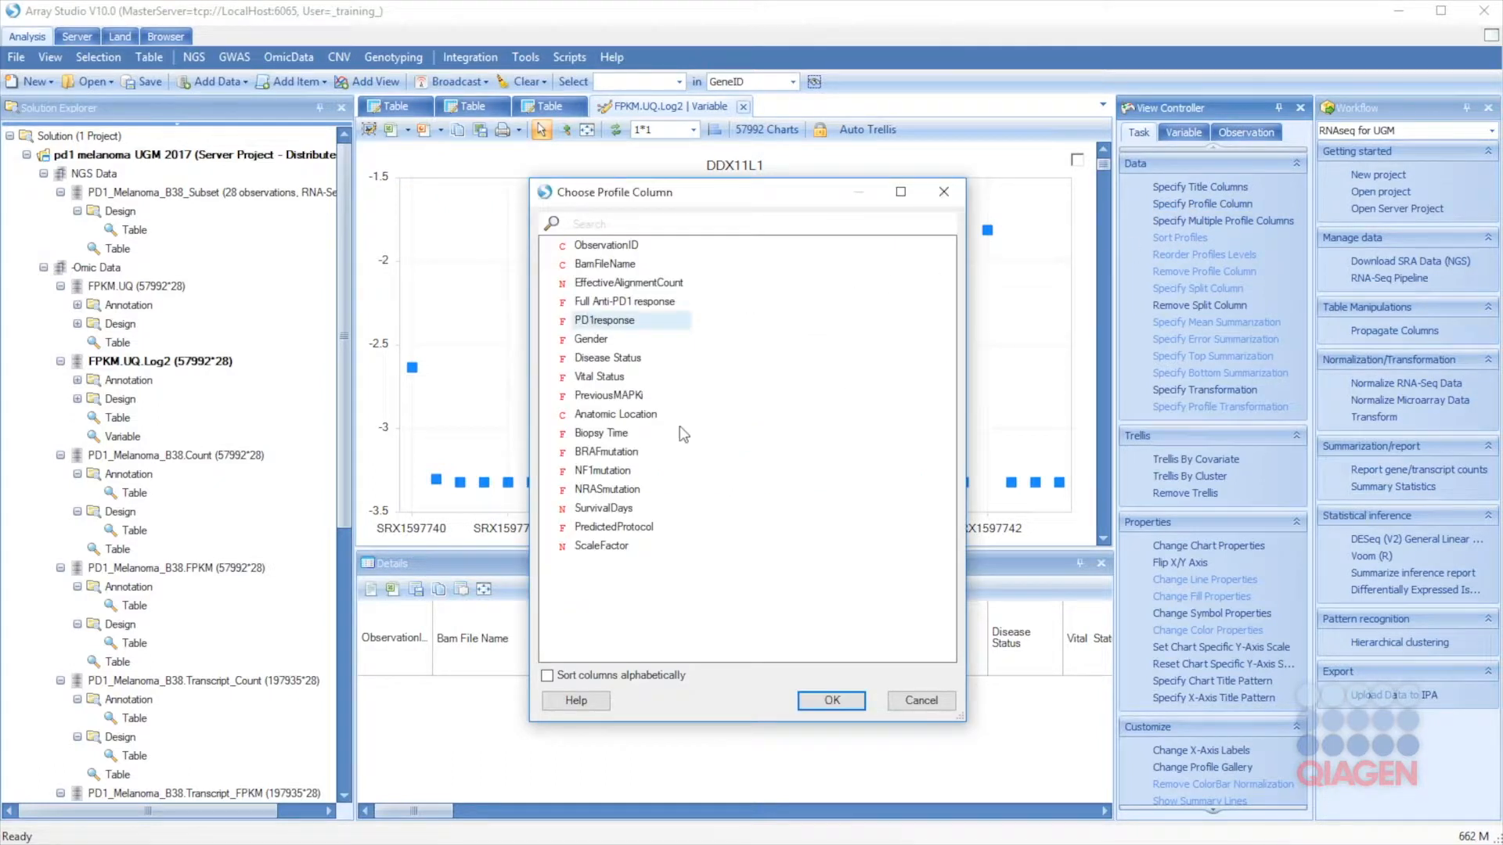
pyautogui.click(845, 704)
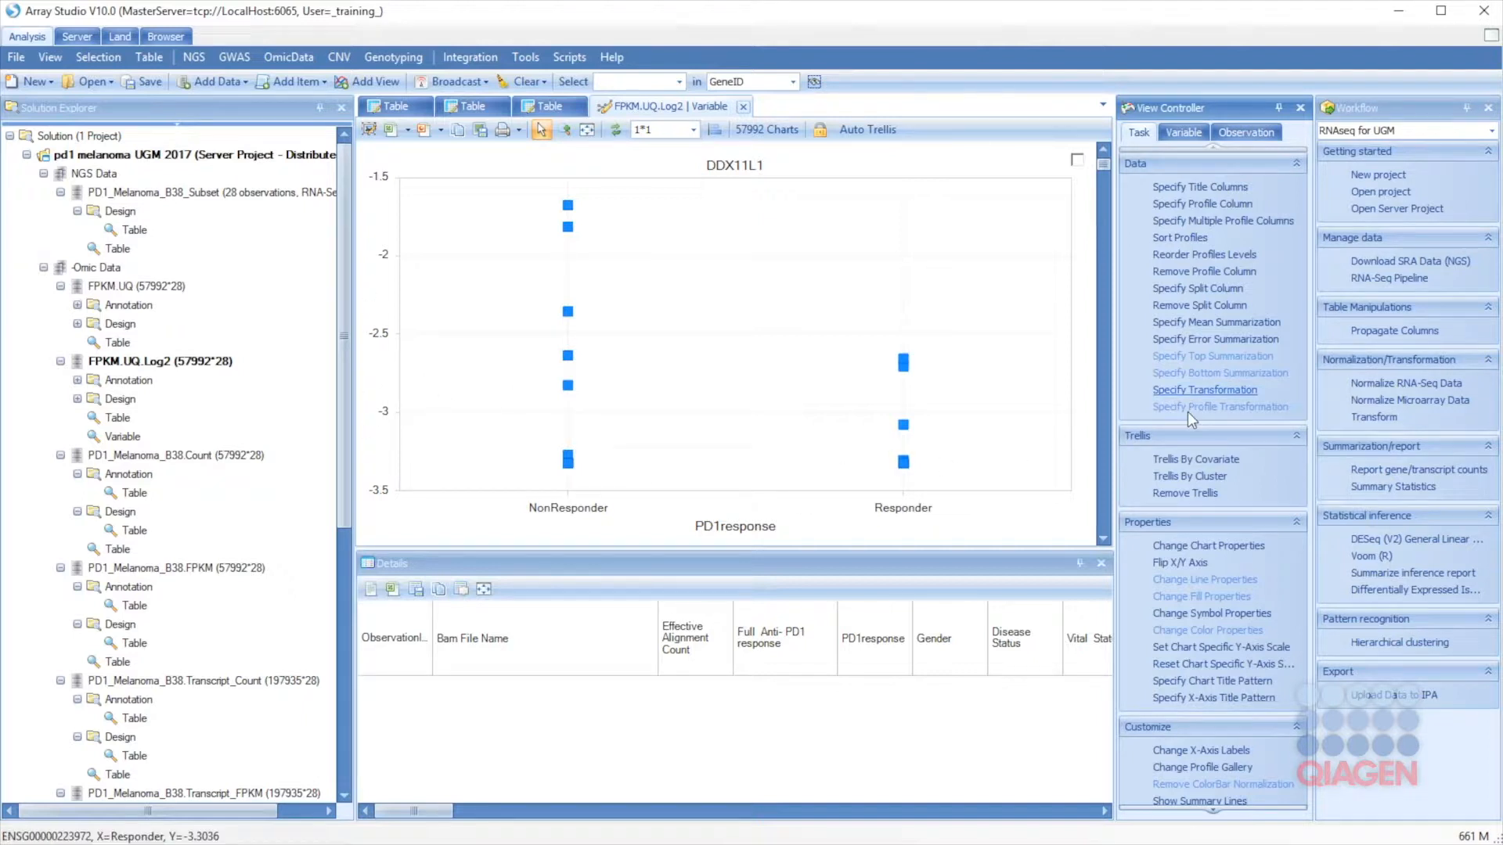
# Step: Set the chart's y-axis title to 'log2 FPKM' and bring up the chart gallery
pyautogui.click(1185, 546)
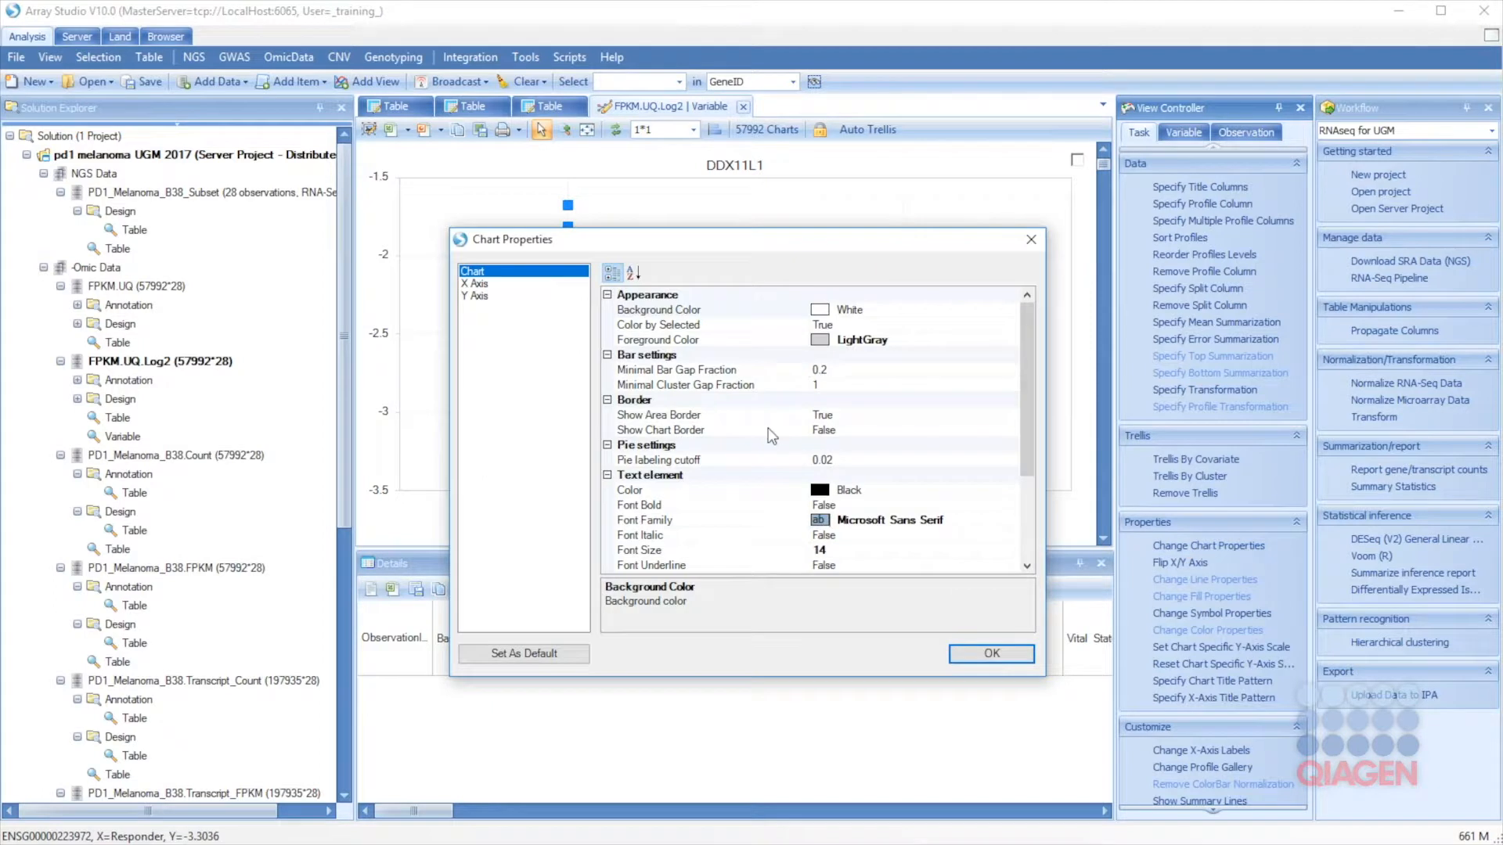
pyautogui.click(482, 298)
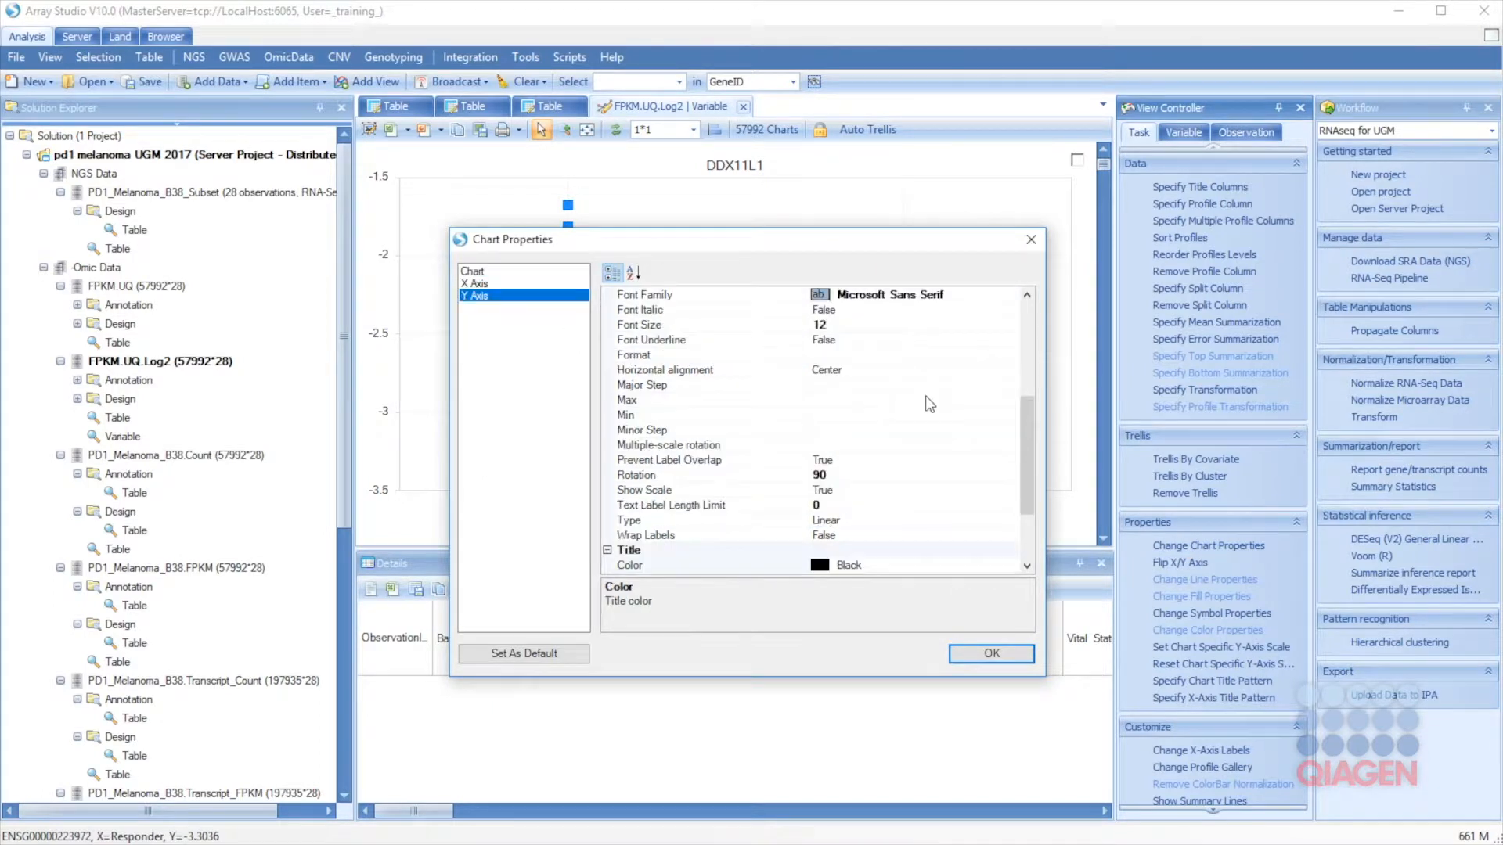
pyautogui.scroll(-3, 947, 426)
pyautogui.click(852, 566)
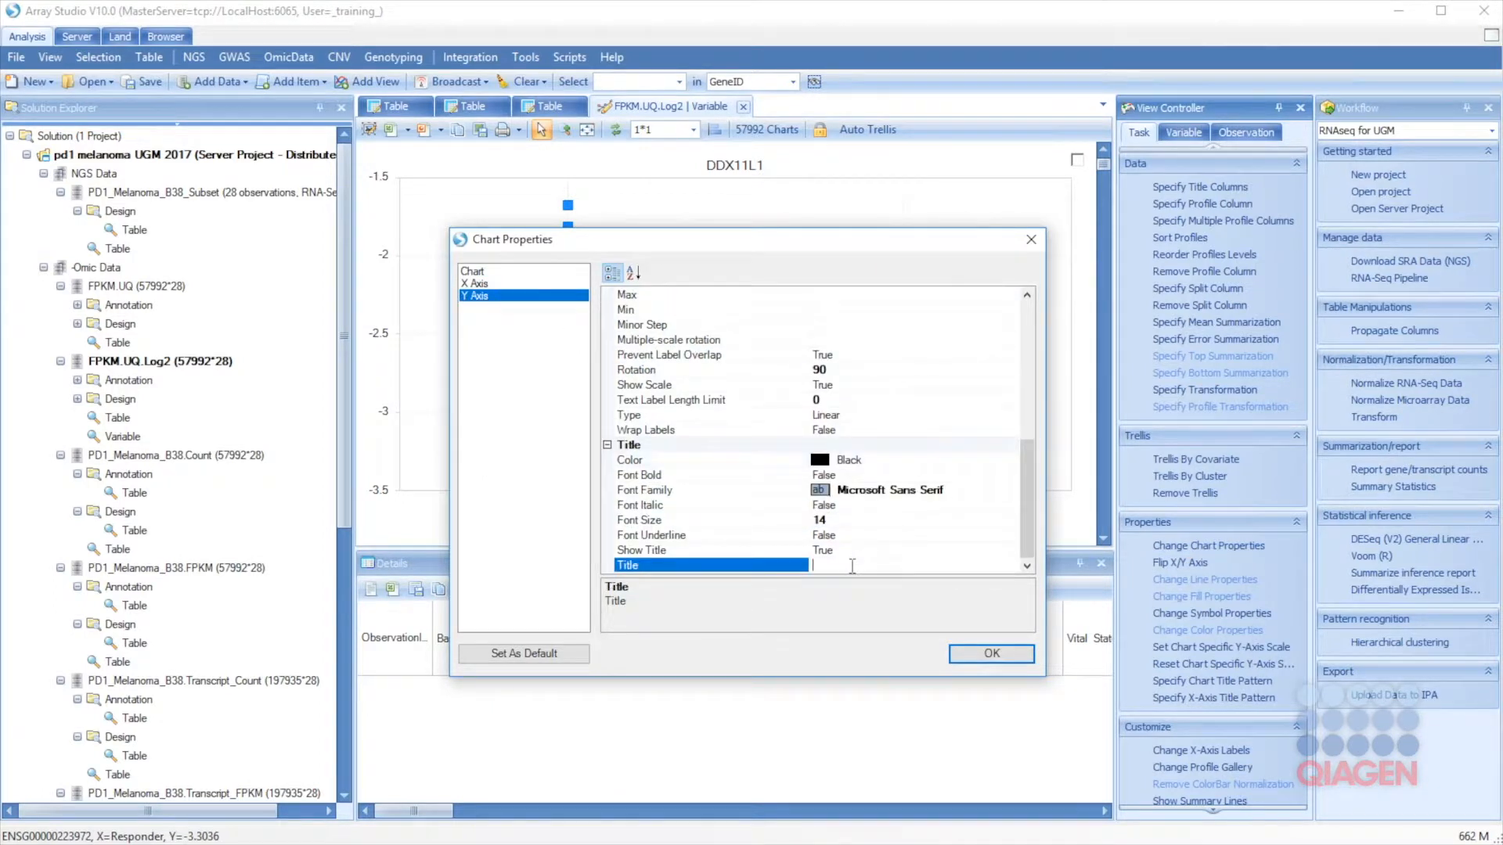
pyautogui.write('log2 FPK')
pyautogui.click(963, 656)
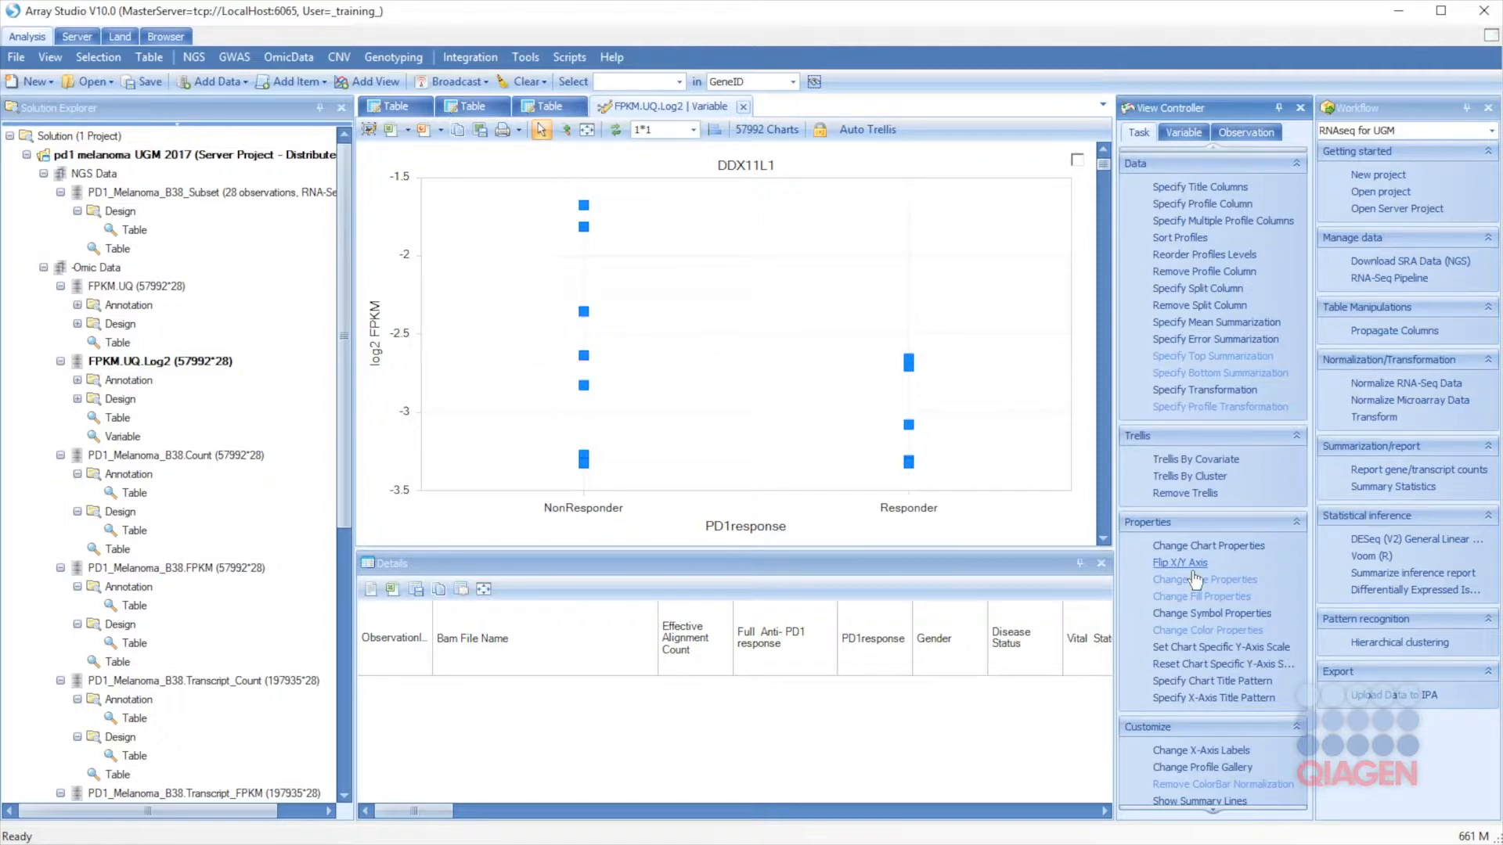
pyautogui.click(1188, 771)
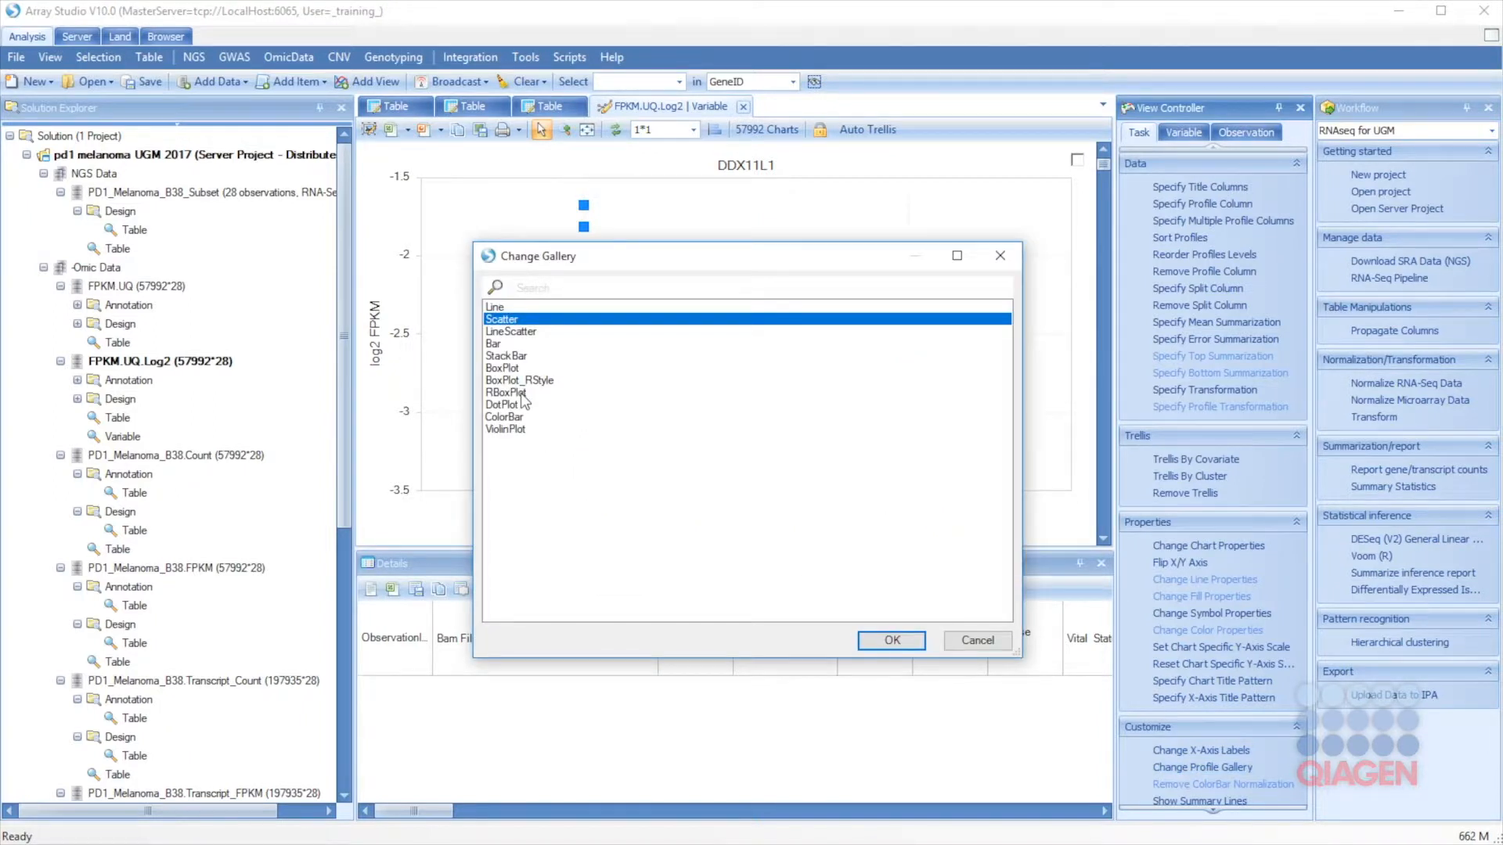
# Step: Switch the DDX11L1 chart to RBoxPlot, filling boxes categorically by PD1response at reduced opacity
pyautogui.click(522, 393)
pyautogui.click(892, 640)
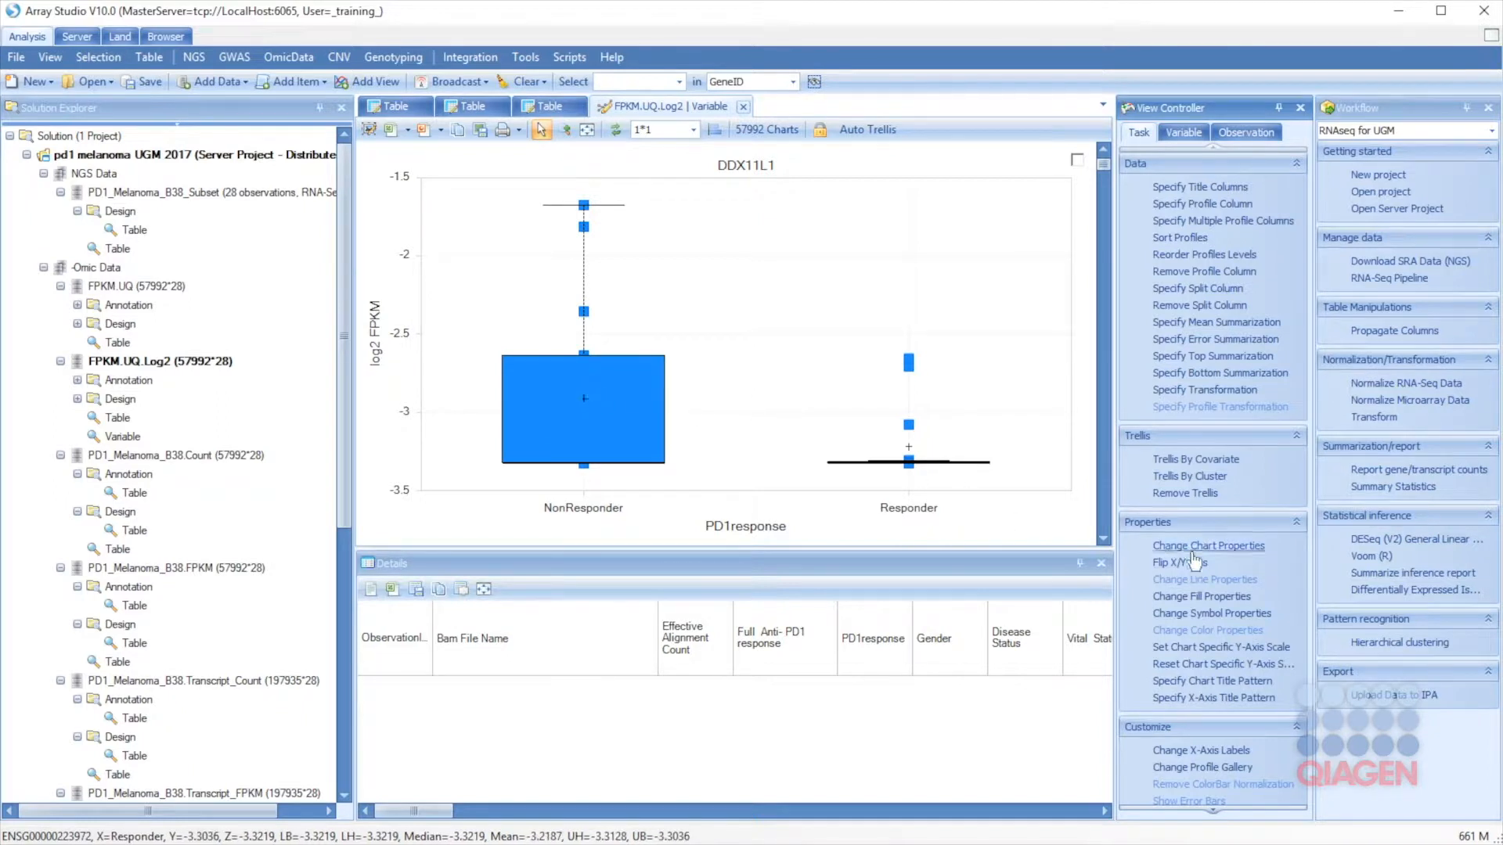
pyautogui.click(1192, 598)
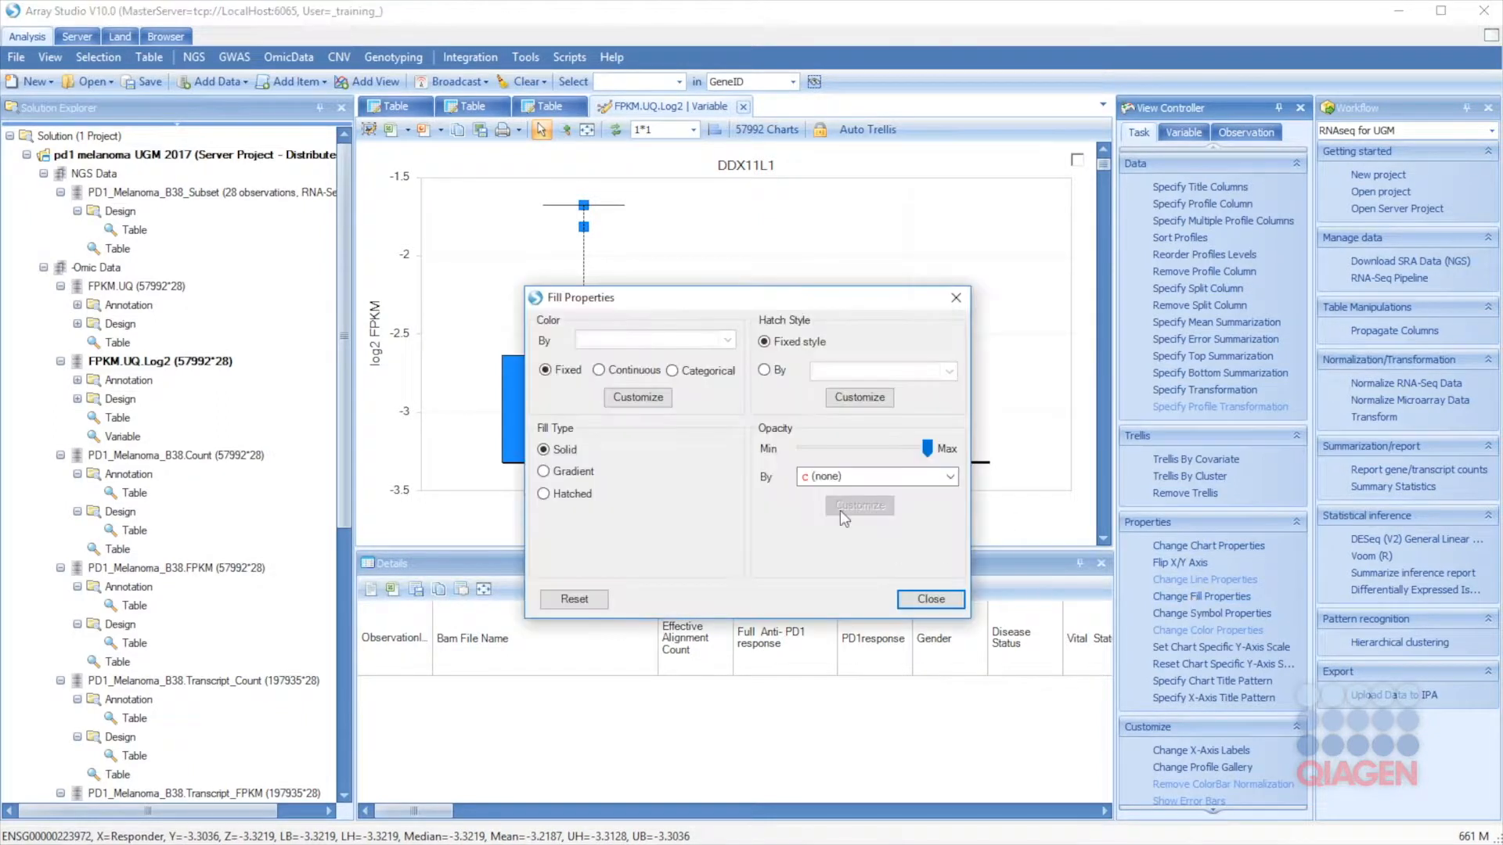
pyautogui.moveTo(649, 302); pyautogui.dragTo(1170, 235)
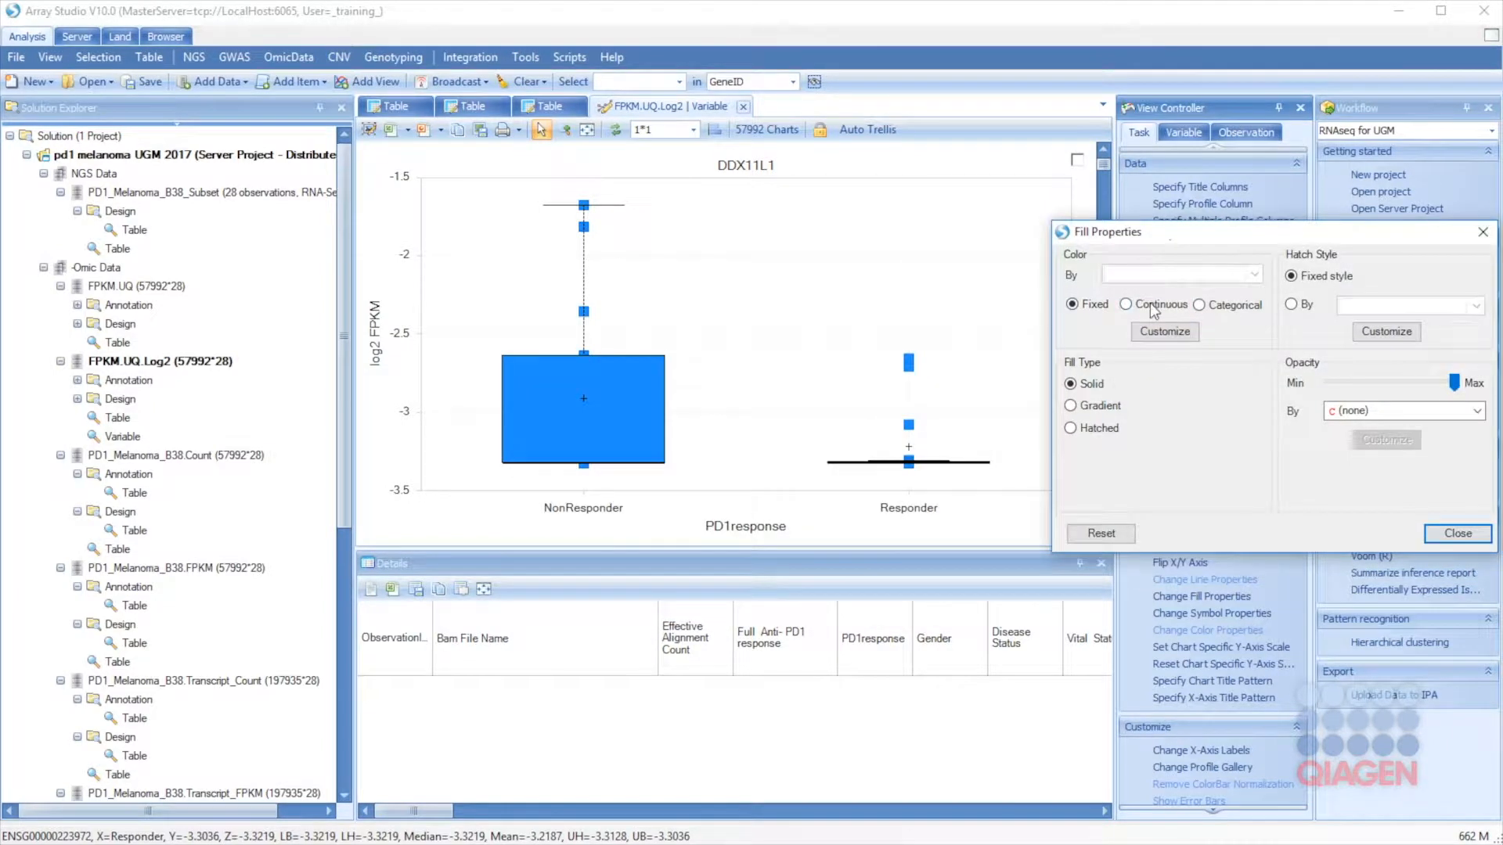
pyautogui.click(1213, 304)
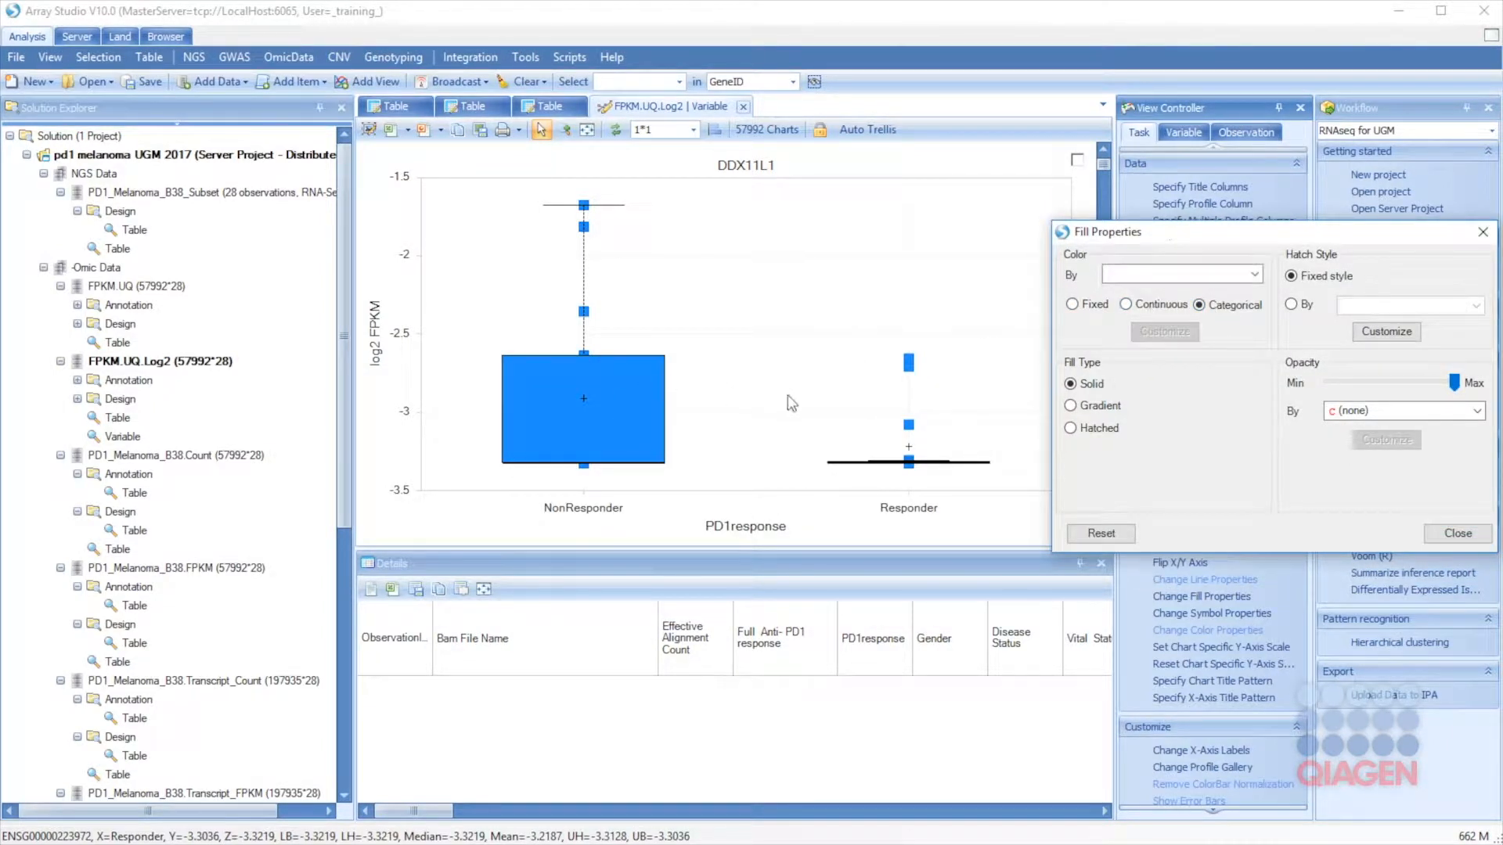
pyautogui.click(1144, 275)
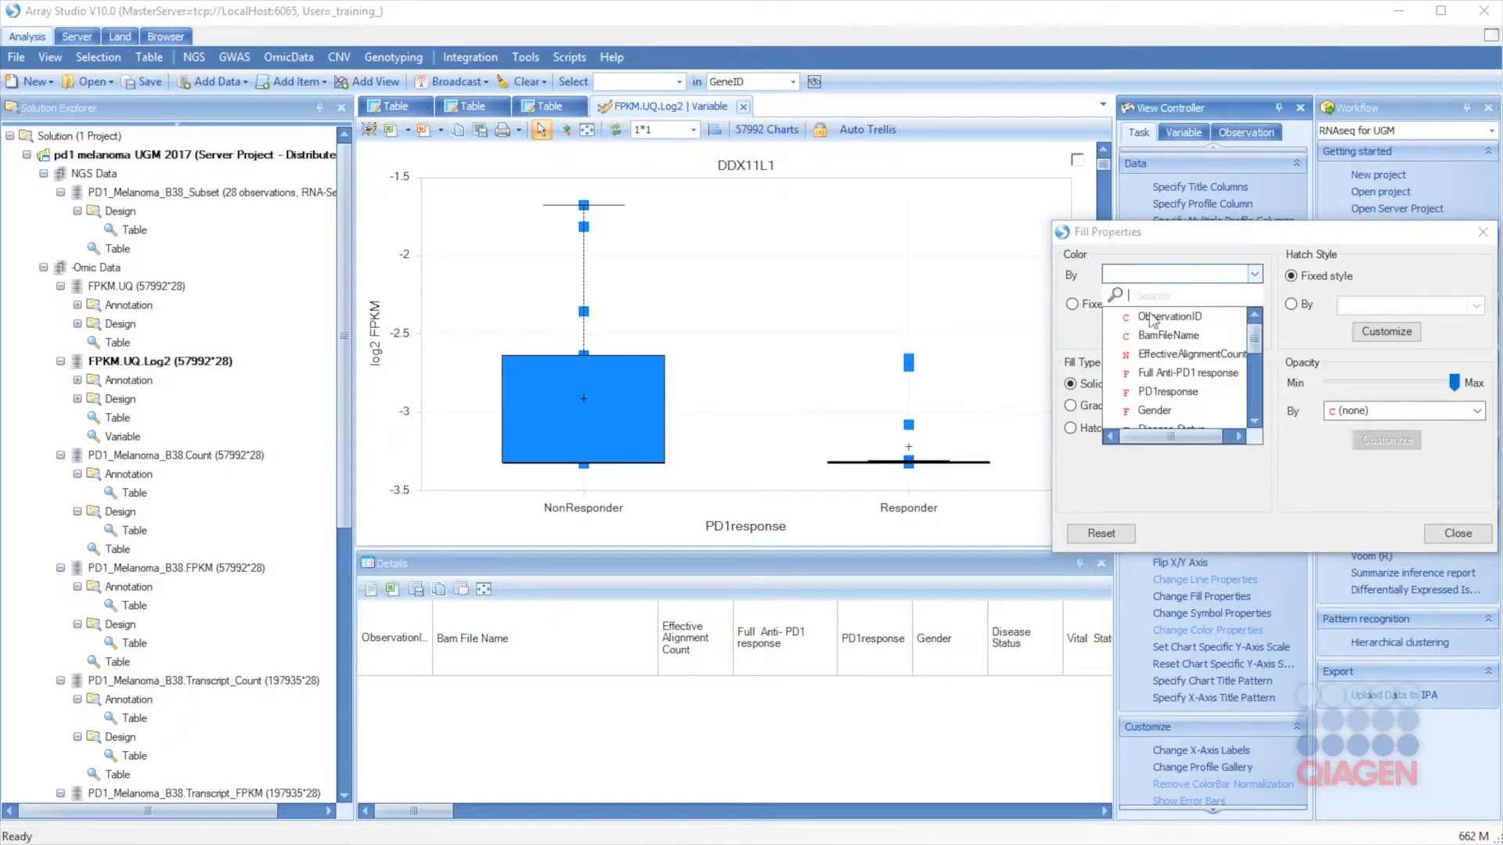
pyautogui.click(1167, 391)
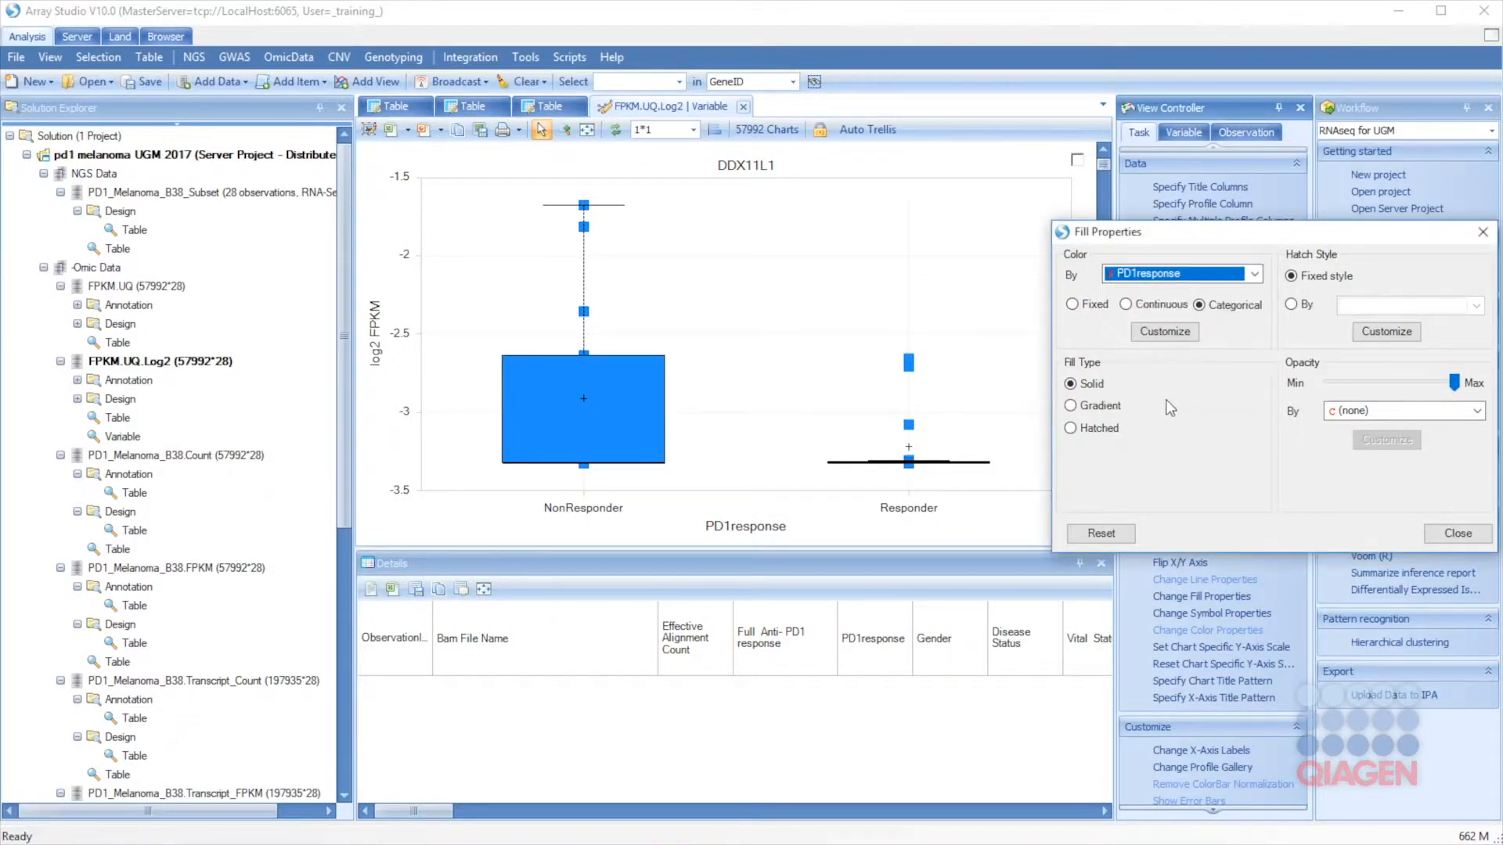
pyautogui.moveTo(1454, 375); pyautogui.dragTo(1367, 377)
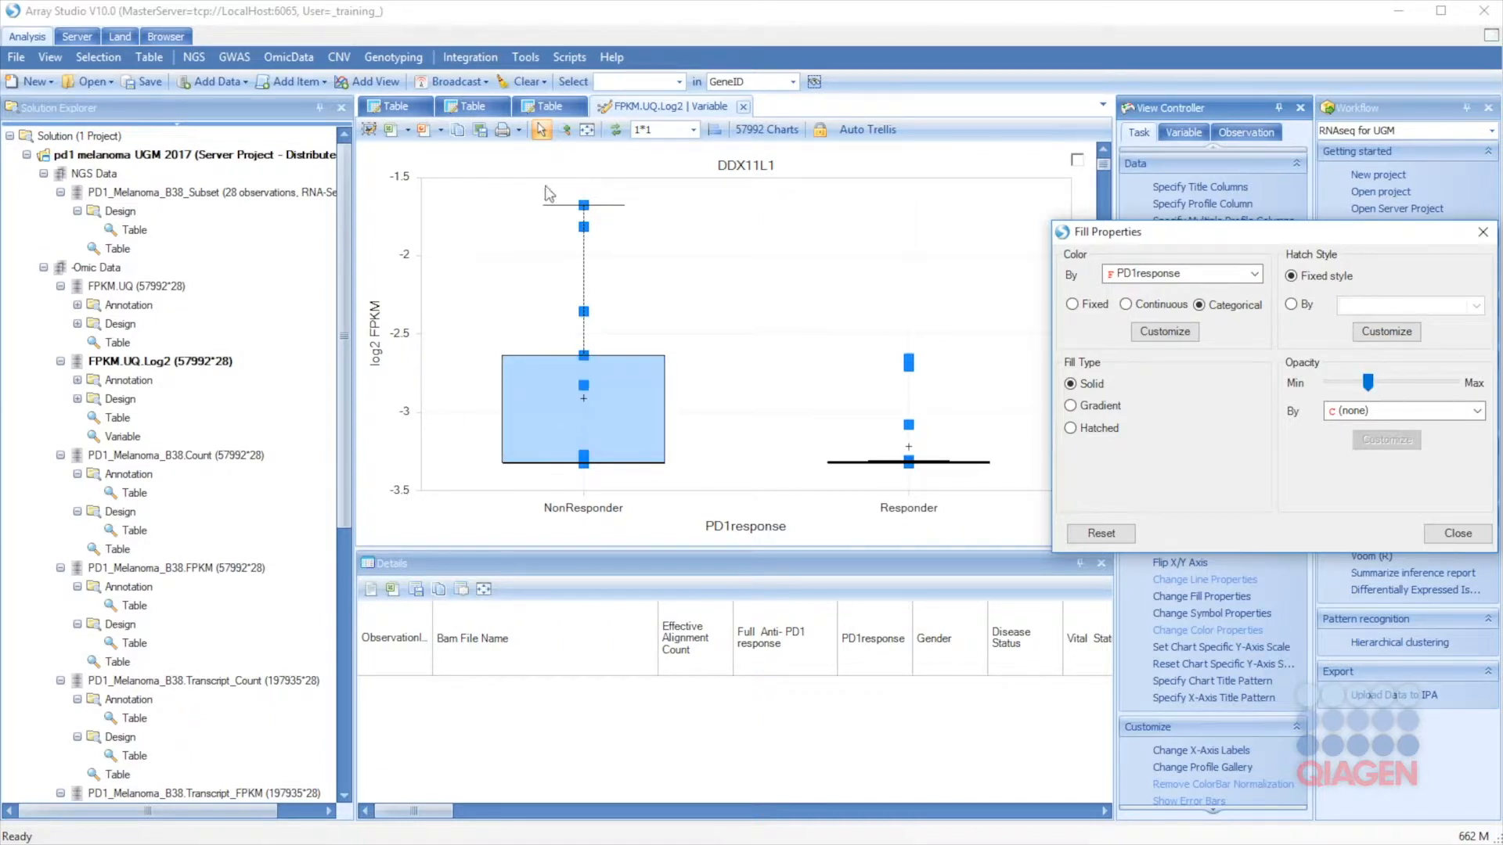
pyautogui.click(1464, 539)
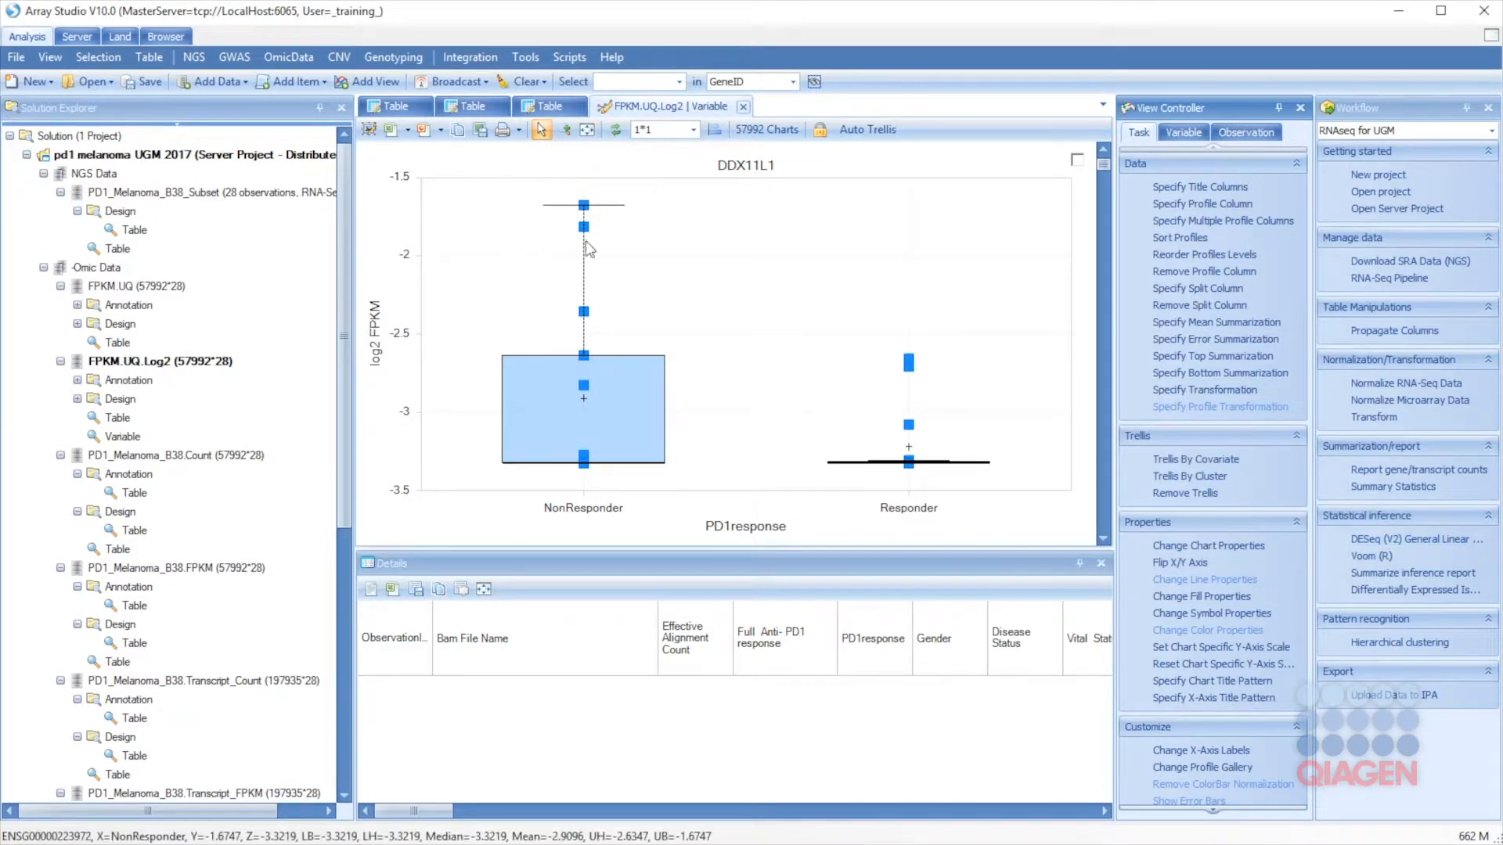
# Step: Colour the box plot's data points categorically by PreviousMAPKi
pyautogui.click(1189, 619)
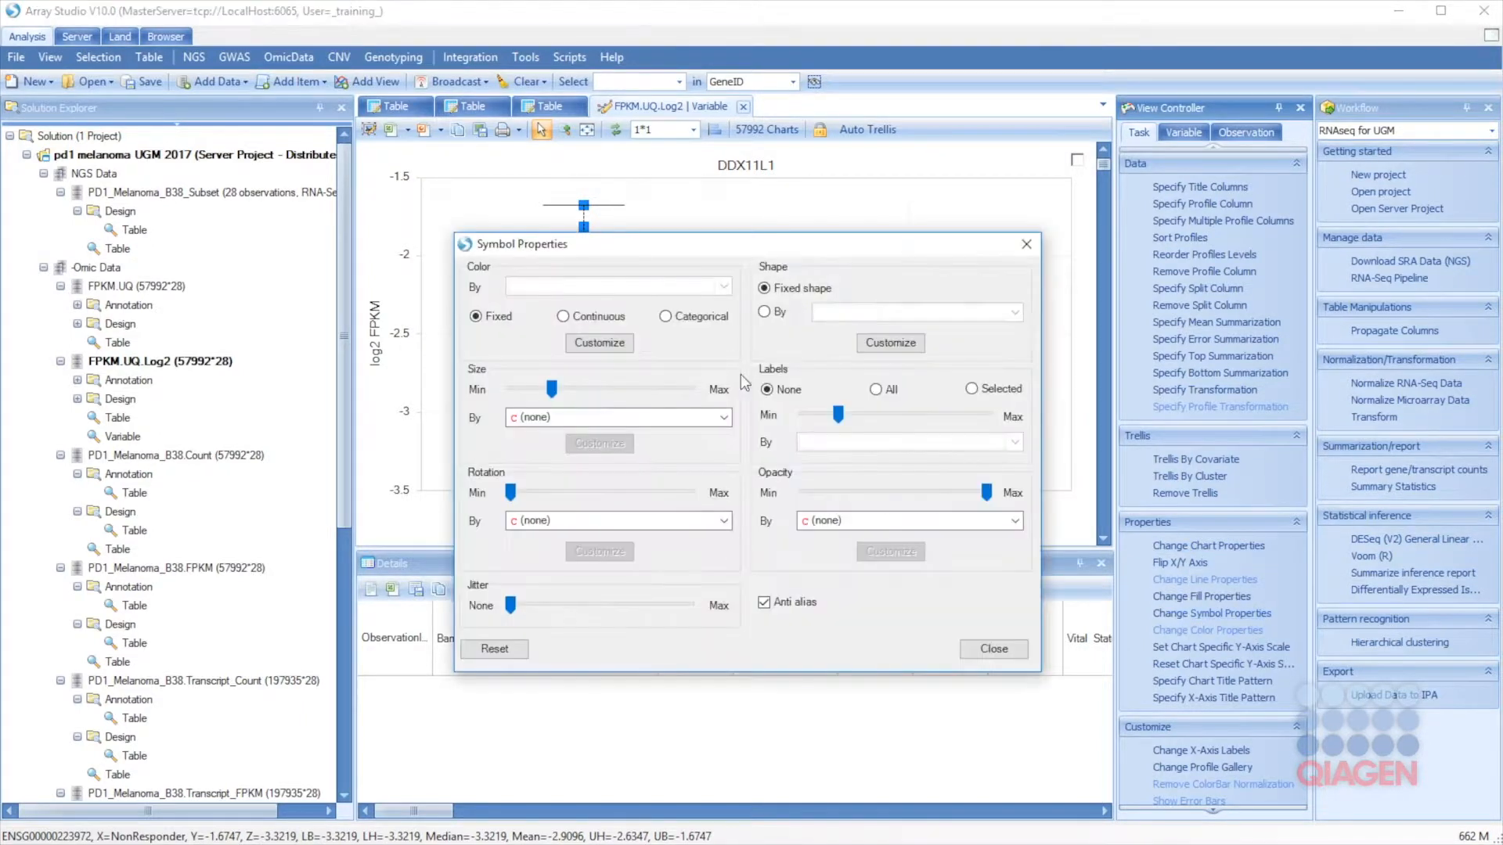
pyautogui.moveTo(562, 246); pyautogui.dragTo(1029, 370)
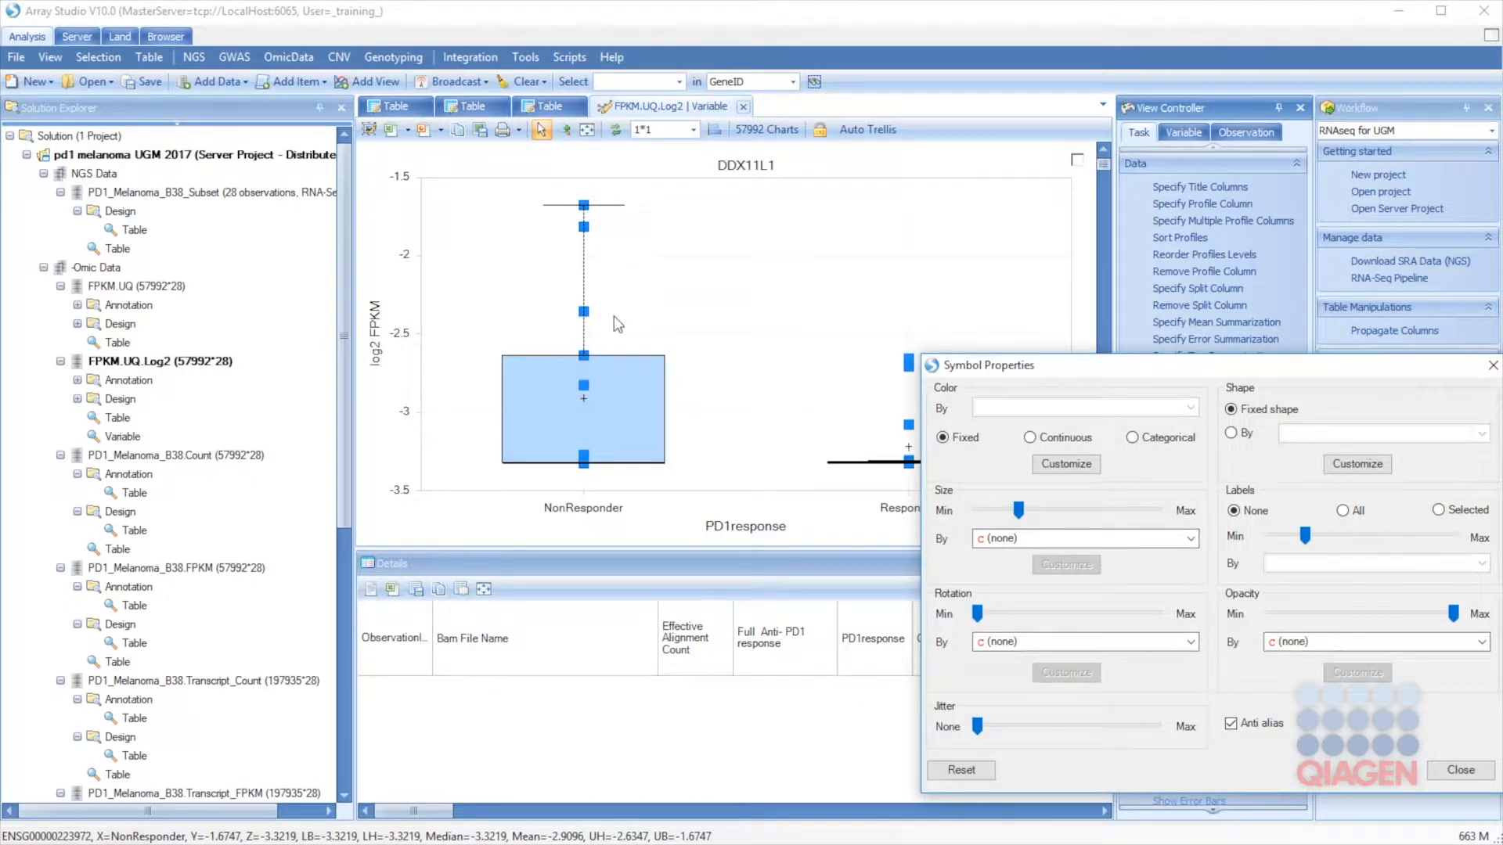
pyautogui.click(1133, 437)
pyautogui.click(1189, 407)
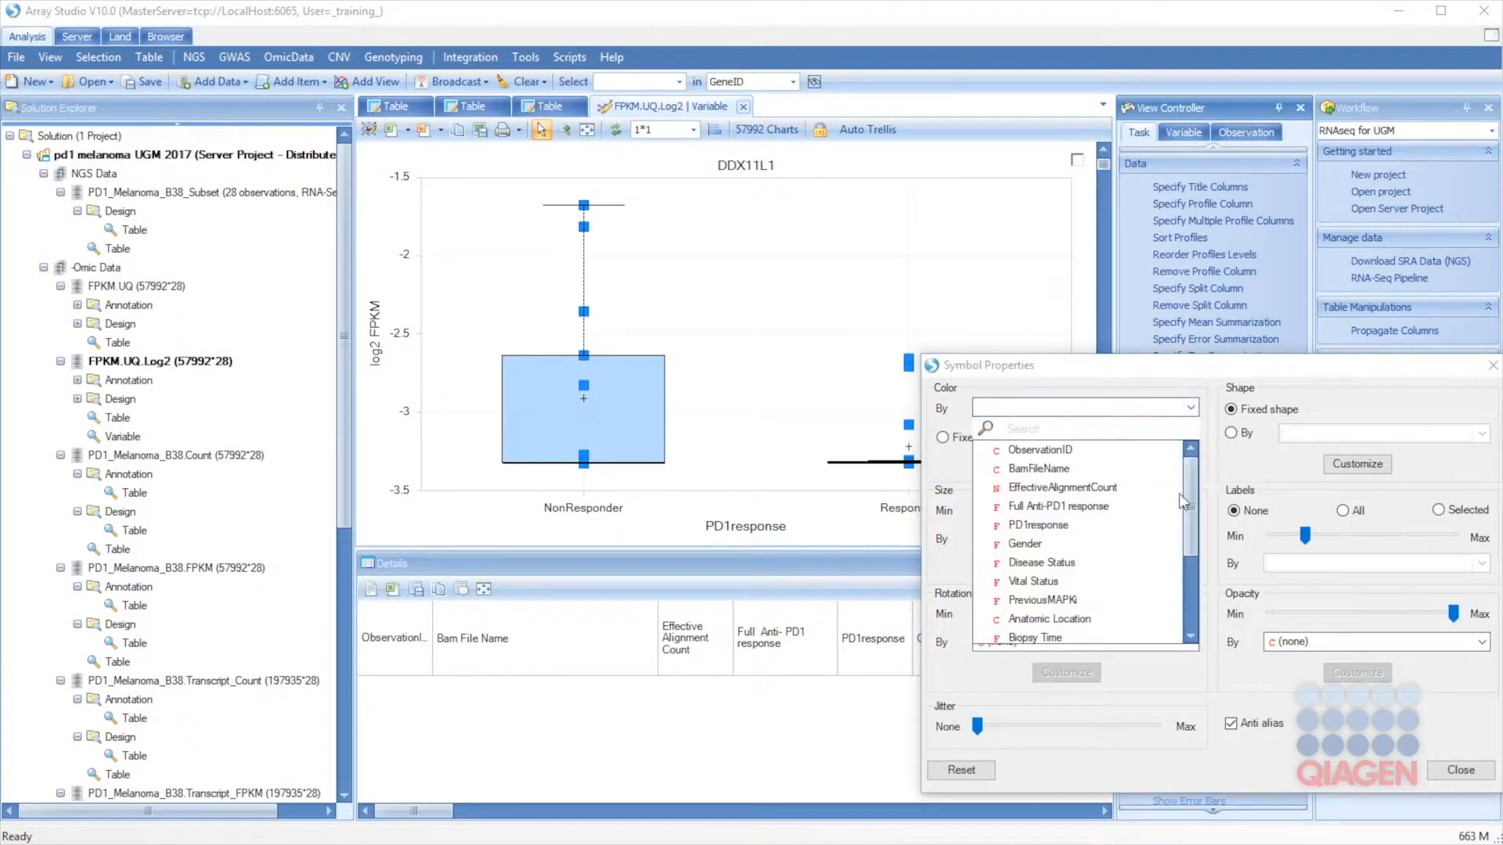
pyautogui.click(1061, 600)
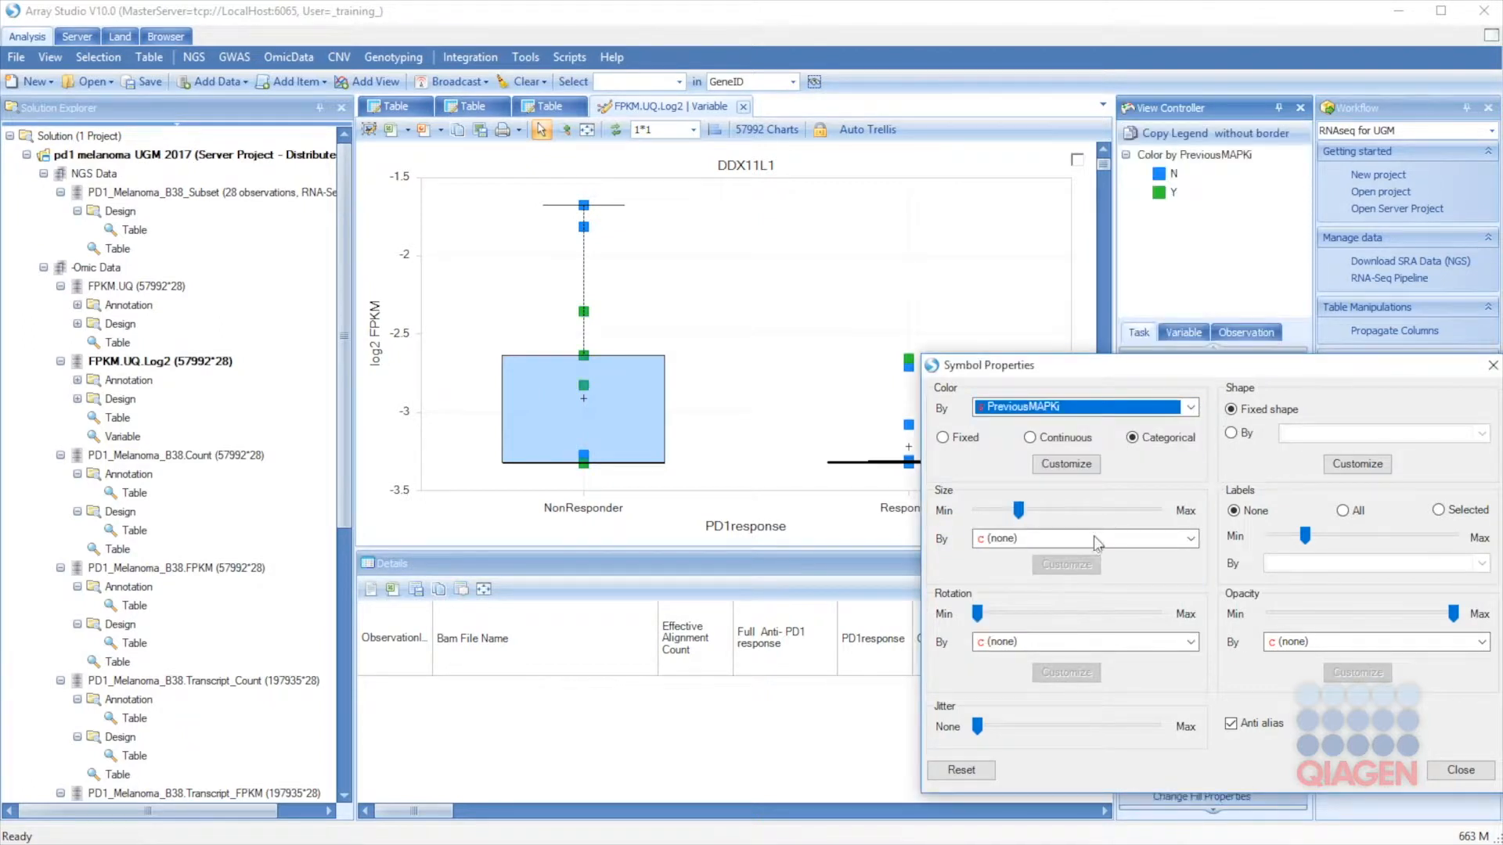
# Step: Make the points paler SolidCircle markers with lower opacity and added sideways jitter
pyautogui.click(1361, 467)
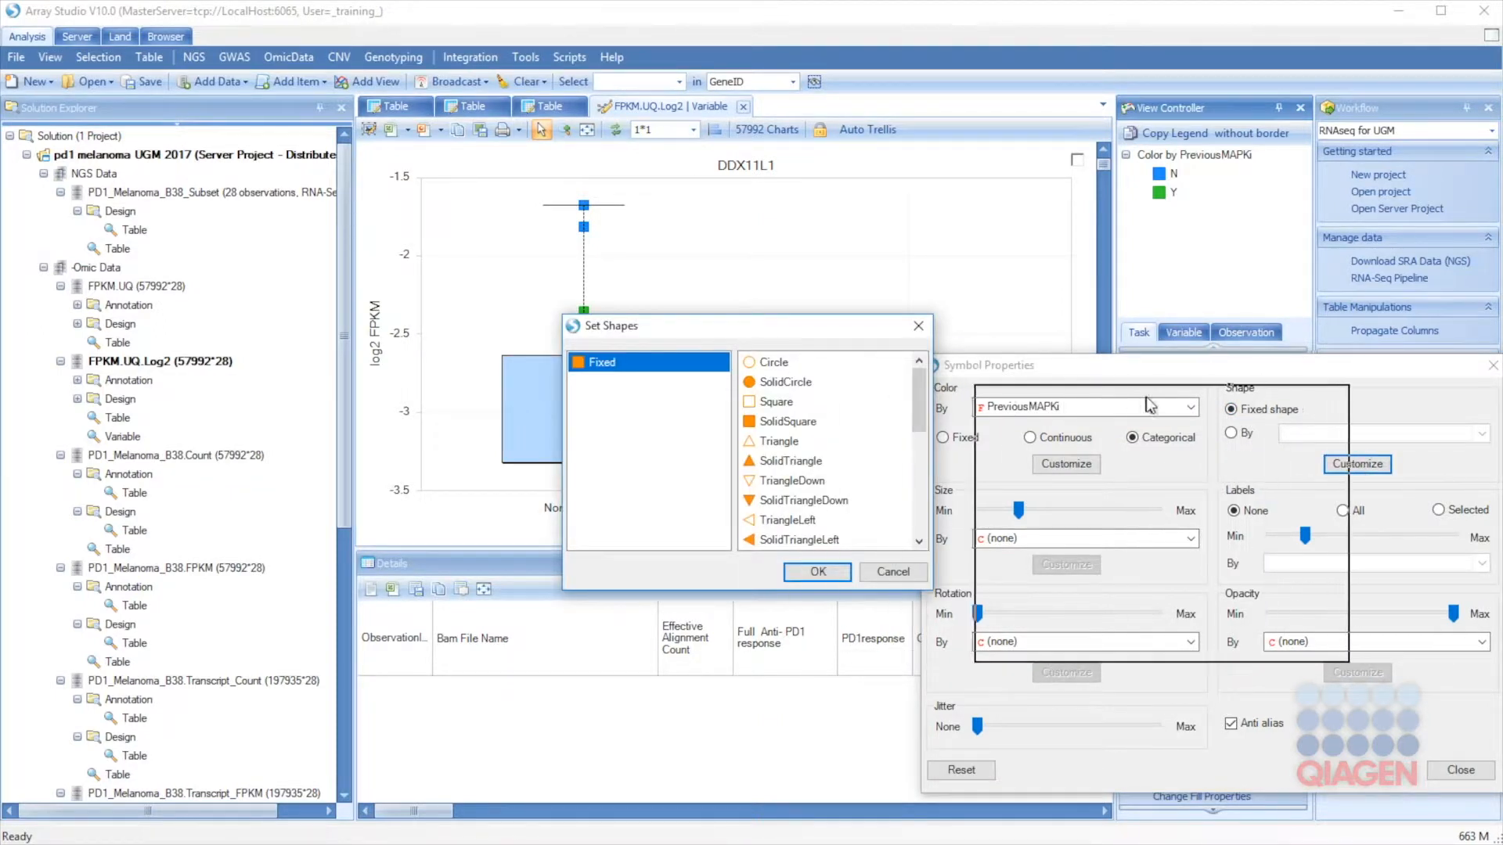
pyautogui.moveTo(778, 347); pyautogui.dragTo(1193, 419)
pyautogui.click(1198, 454)
pyautogui.click(1234, 643)
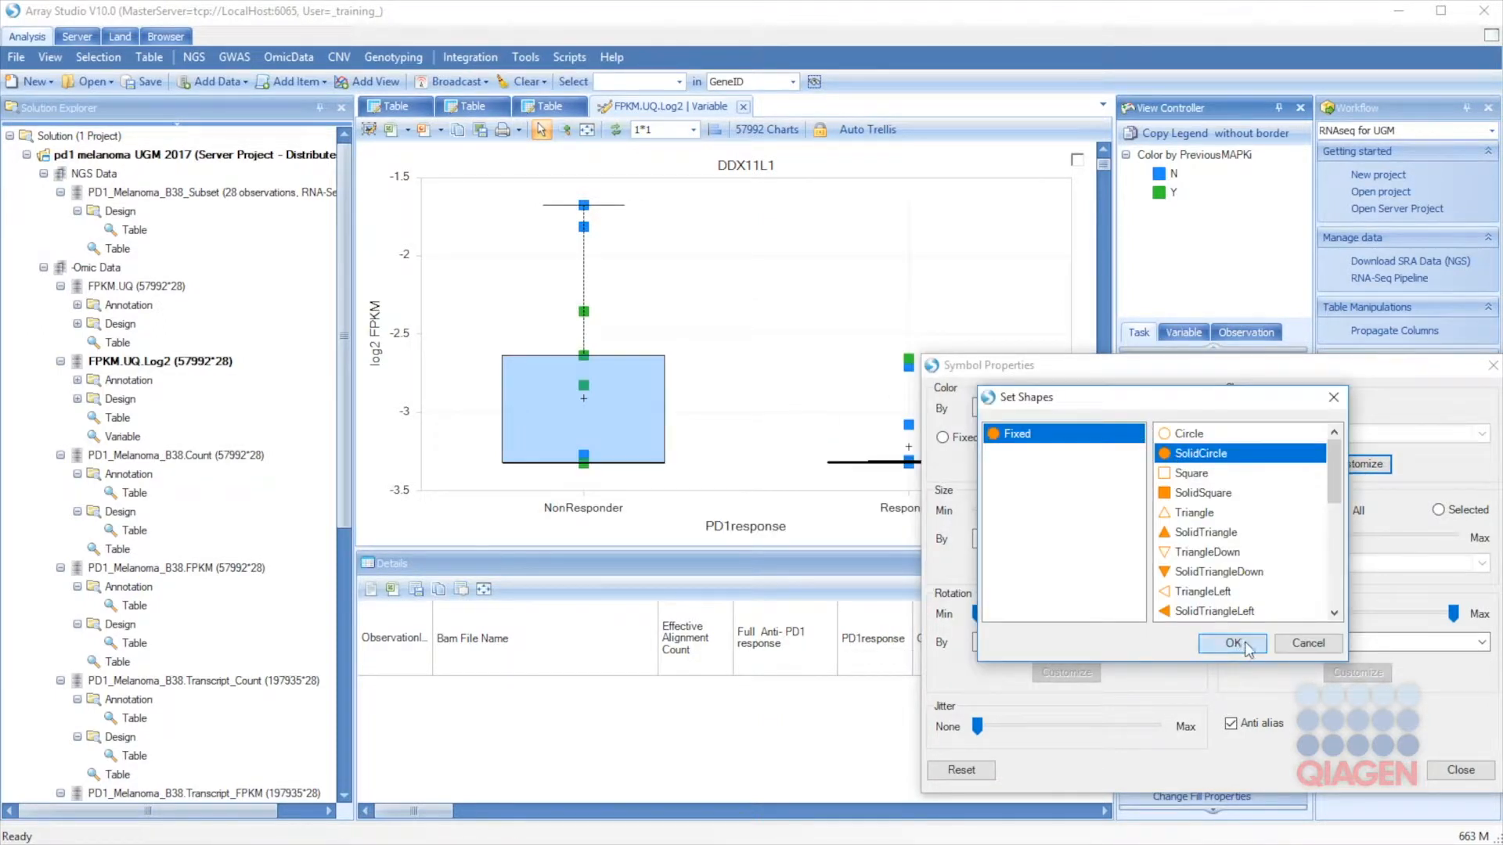
pyautogui.click(1454, 615)
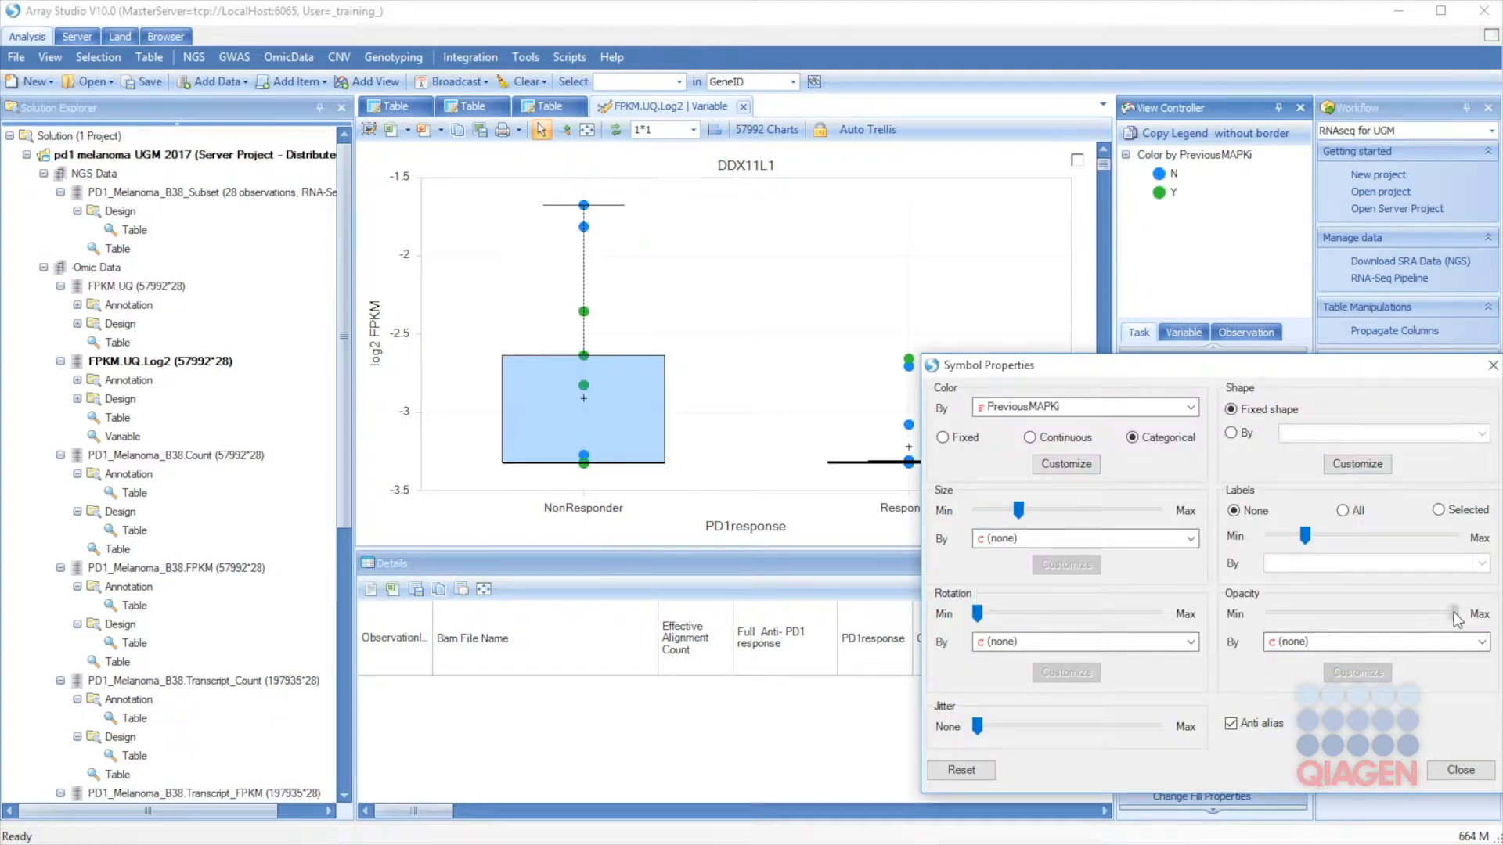
pyautogui.moveTo(1425, 614); pyautogui.dragTo(1376, 612)
pyautogui.moveTo(1000, 736); pyautogui.dragTo(1000, 728)
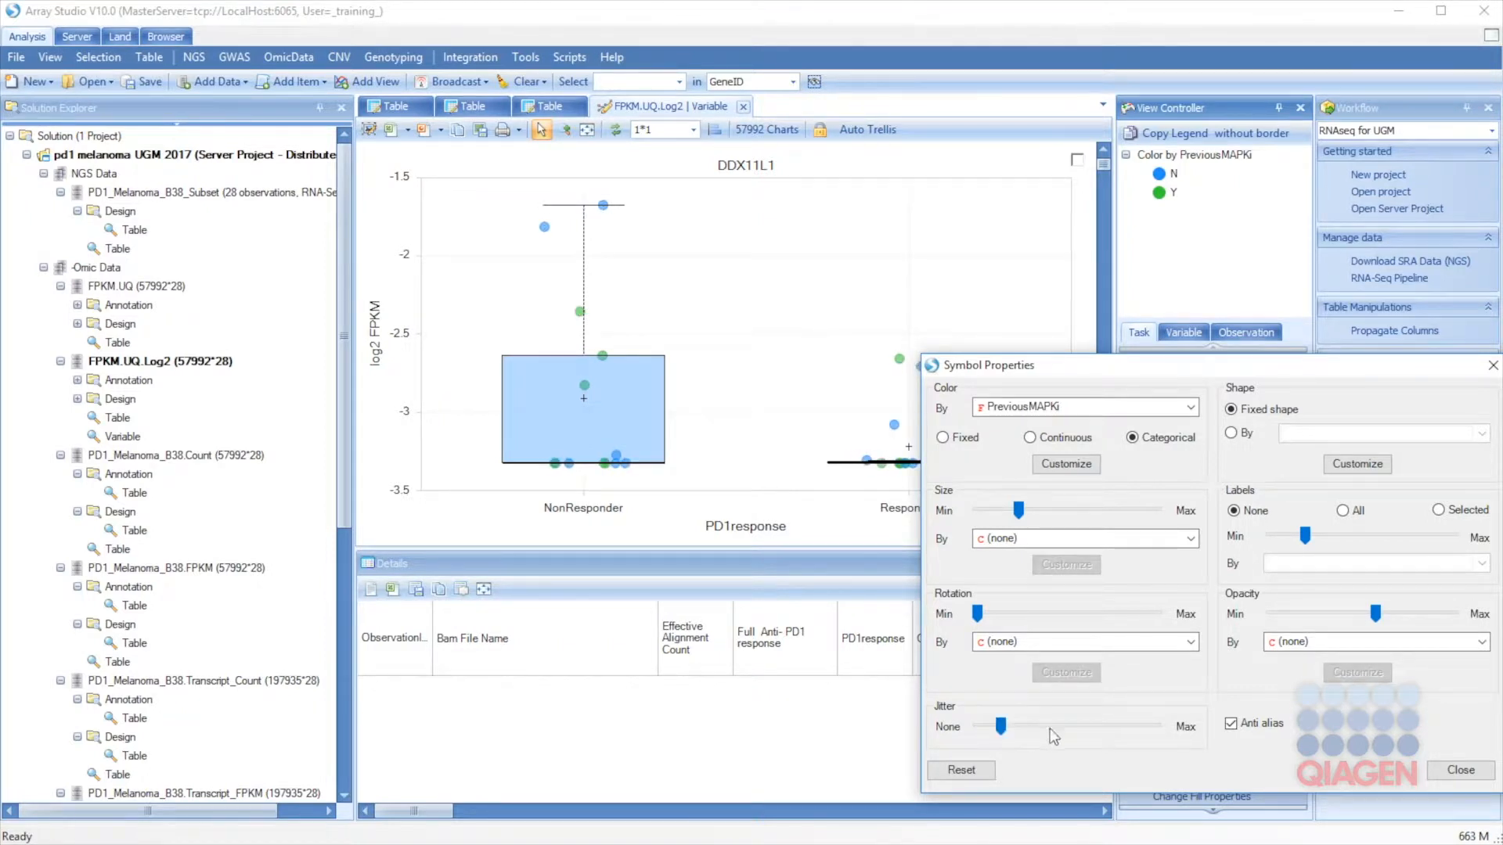
pyautogui.click(1461, 769)
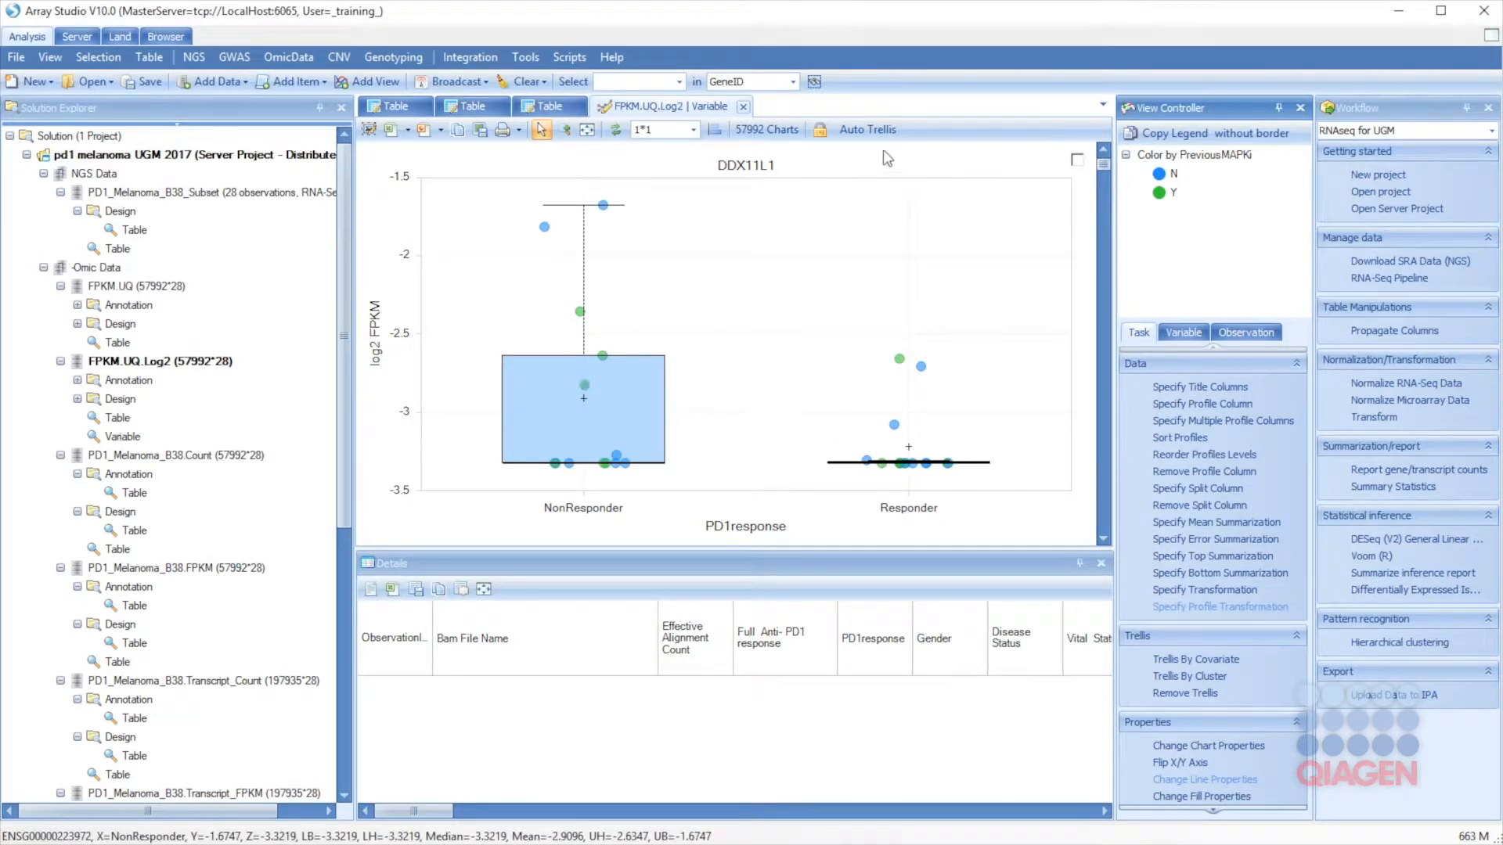
# Step: Filter the gene list by GeneName to CDH1
pyautogui.moveTo(1107, 200); pyautogui.dragTo(1117, 312)
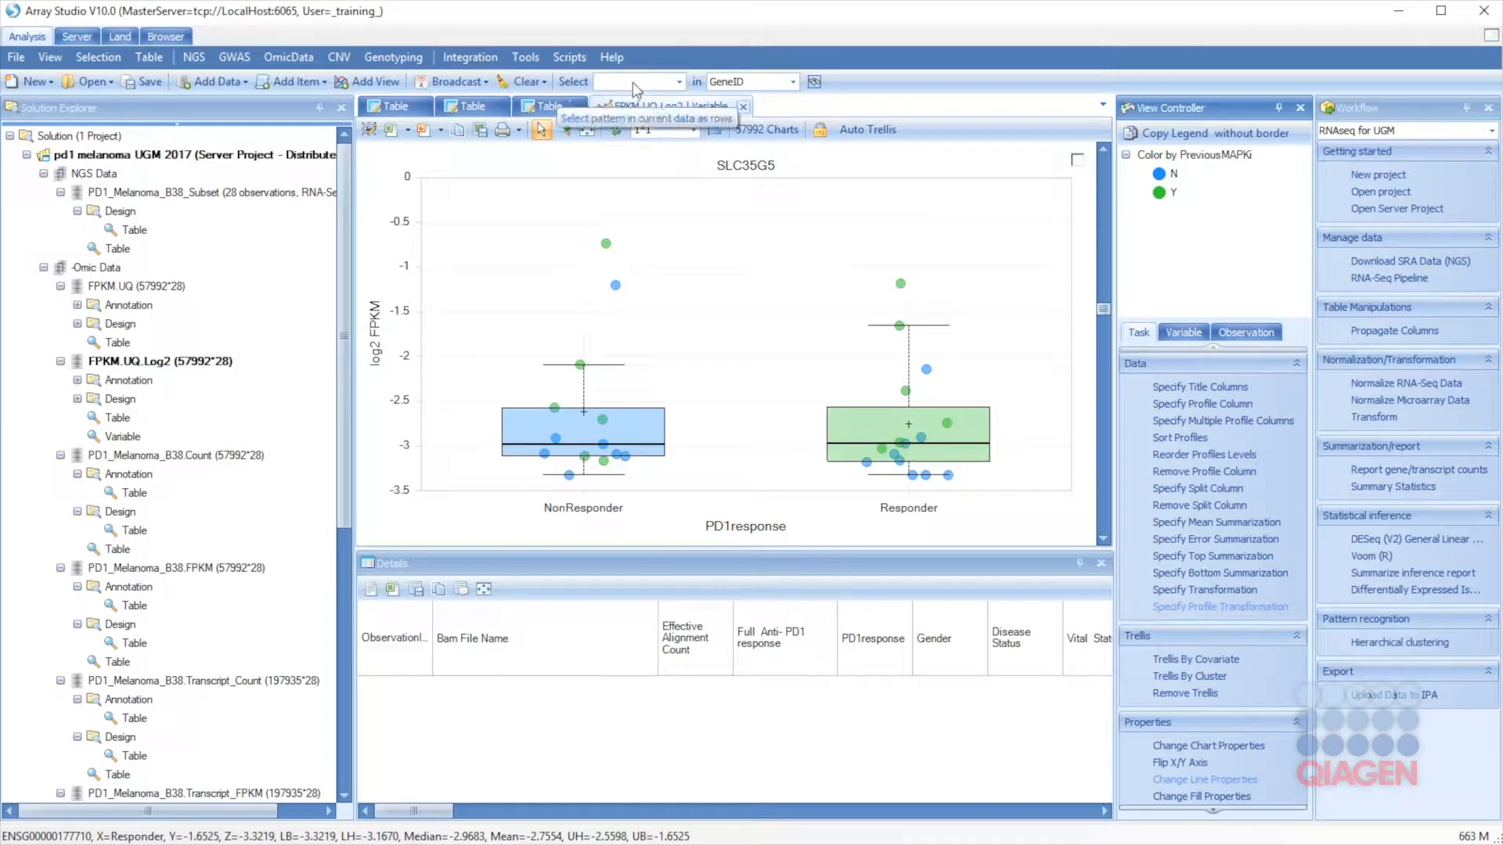
pyautogui.click(1182, 333)
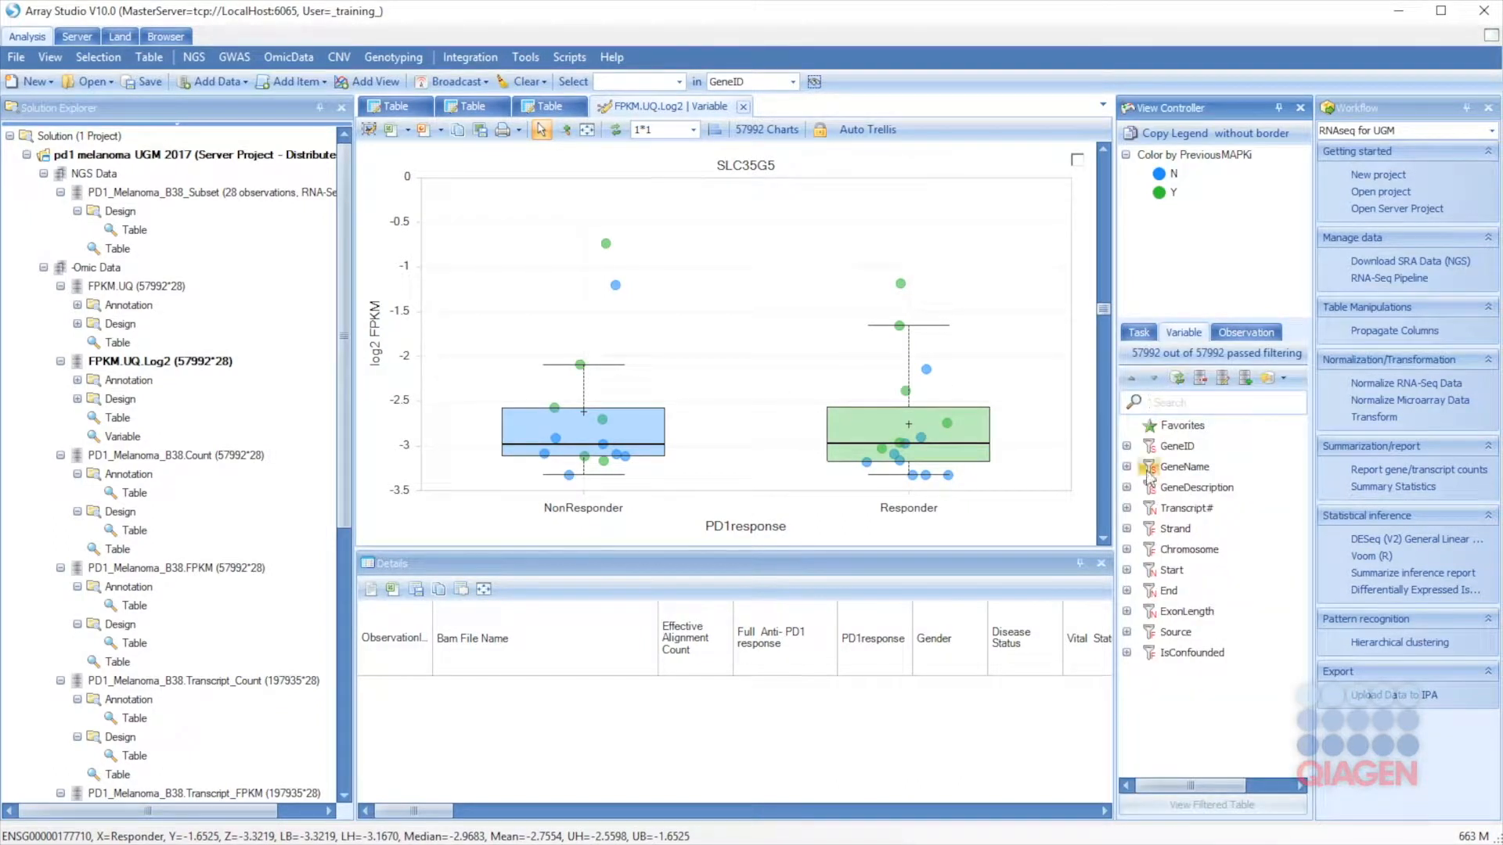
pyautogui.click(1127, 467)
pyautogui.click(1161, 508)
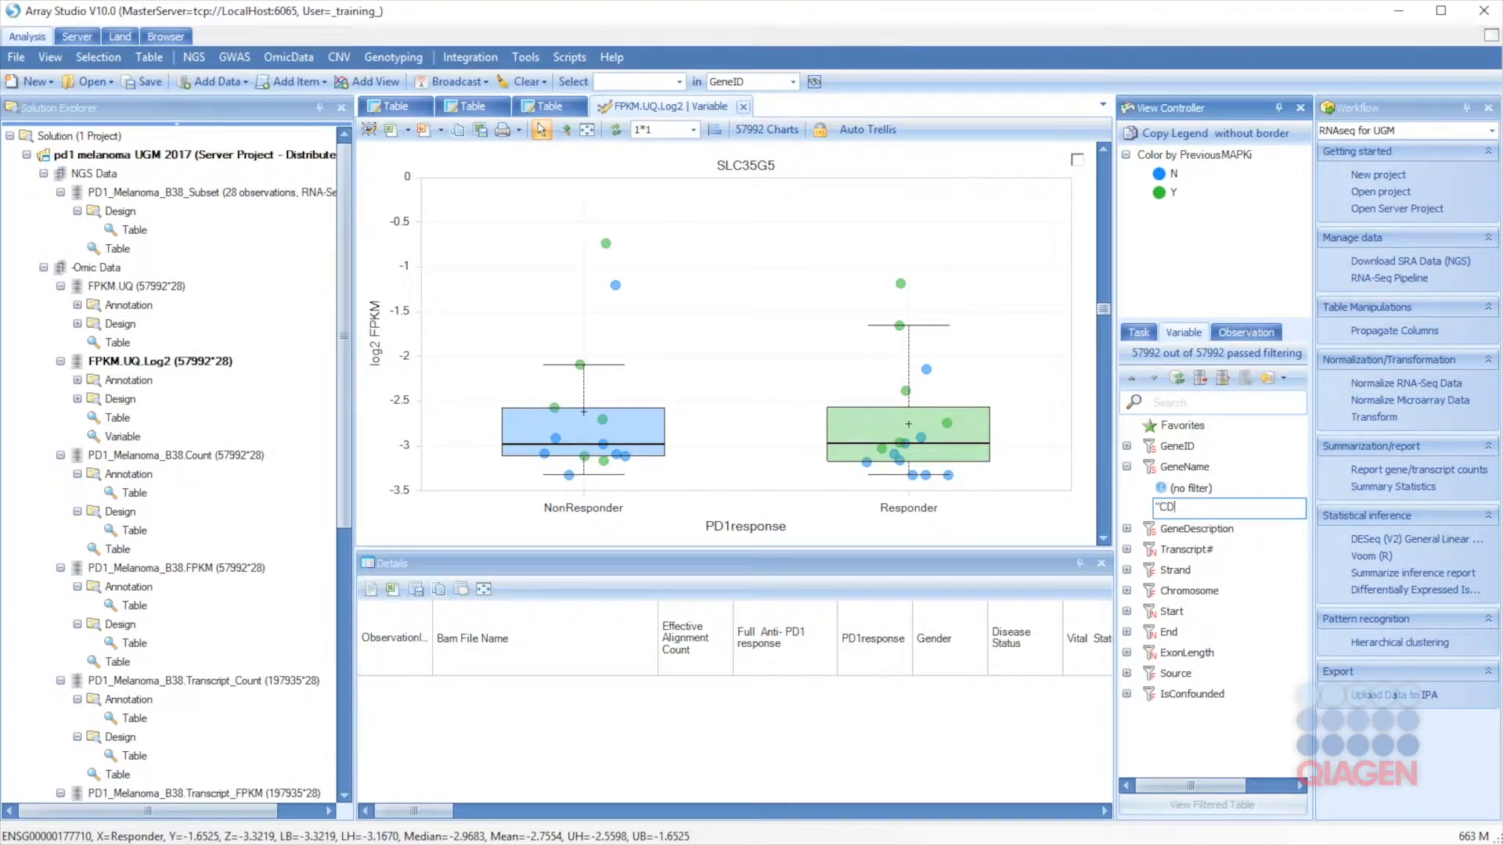
pyautogui.write('"CDH1"')
pyautogui.press('Return')
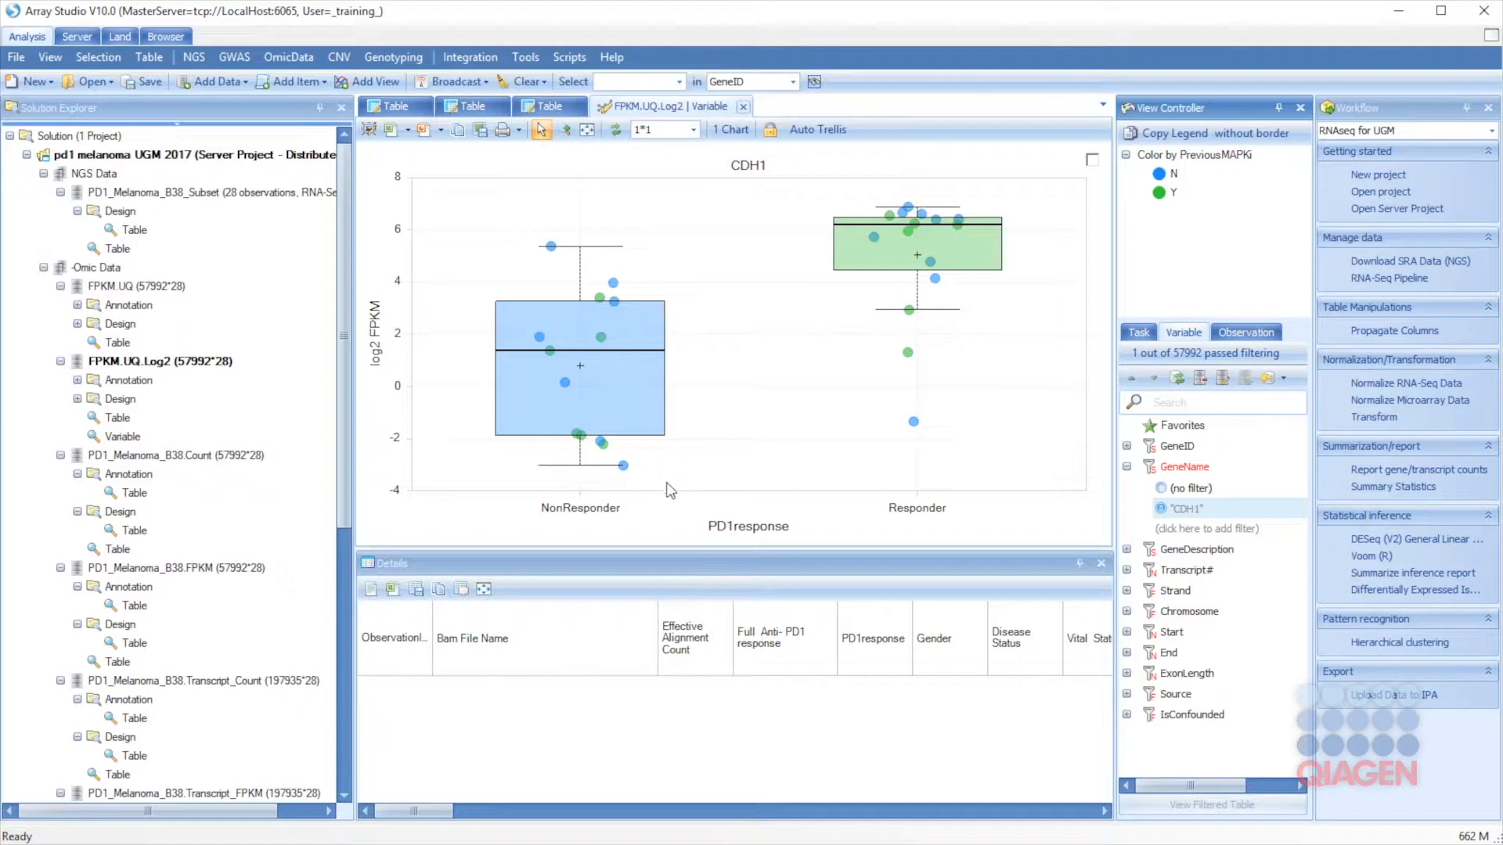
# Step: Add a GeneName filter for FGF2 and show the chart task list
pyautogui.moveTo(593, 424)
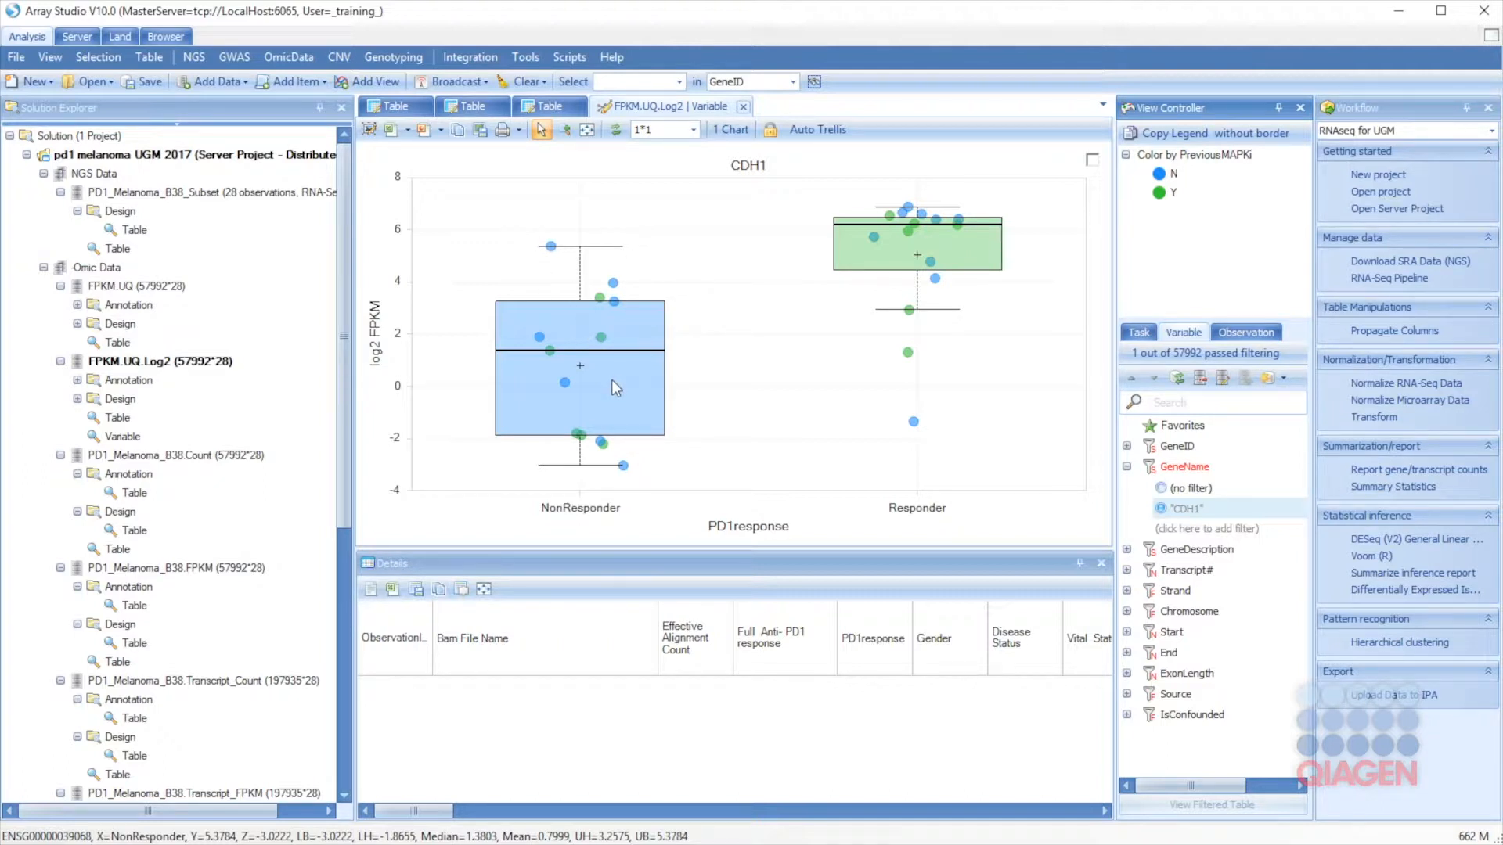
pyautogui.click(1203, 530)
pyautogui.write('"FGF2')
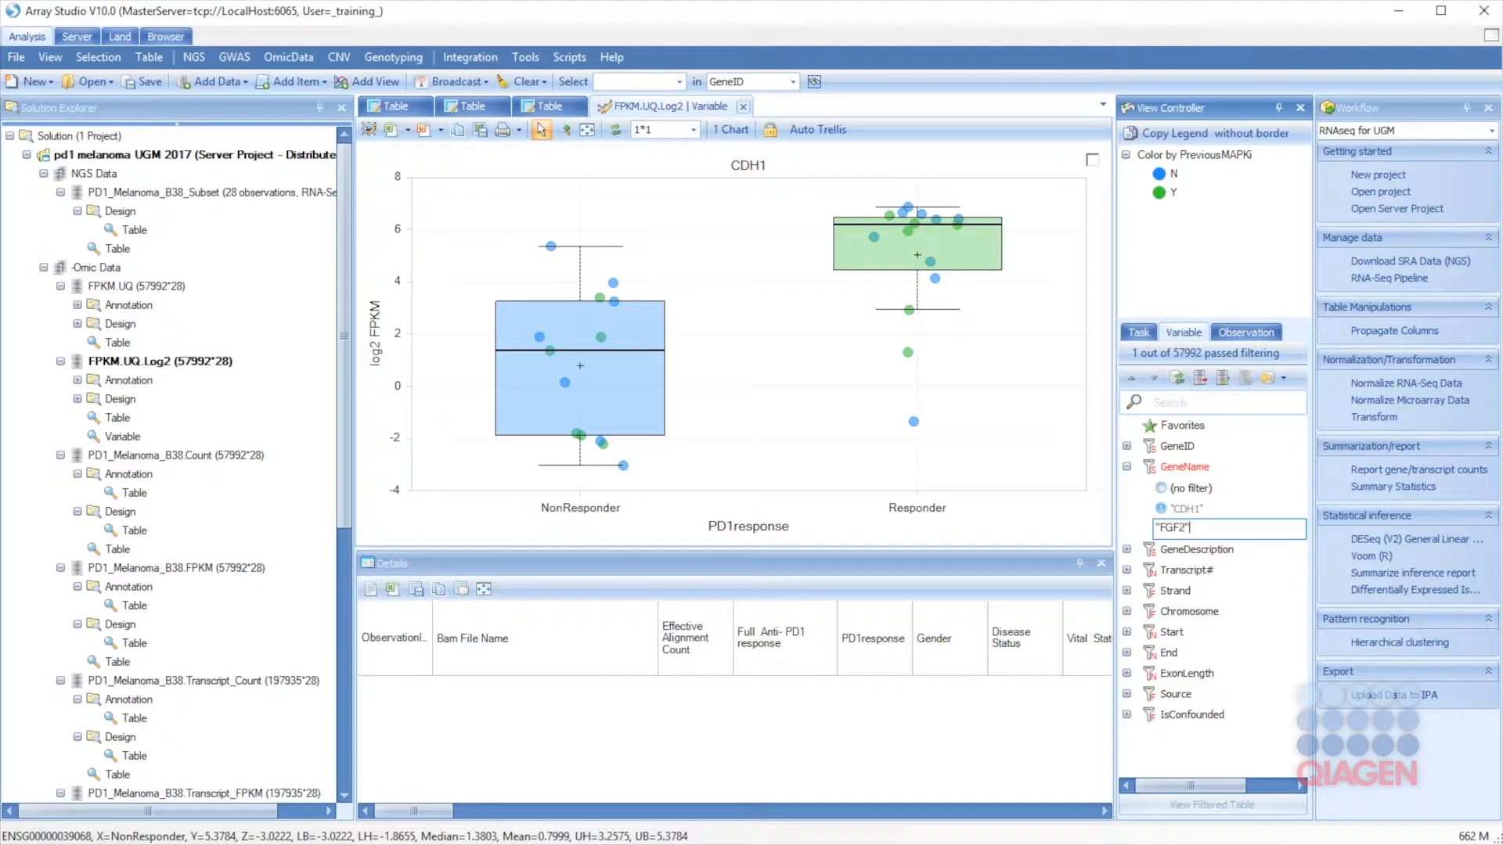
pyautogui.press('Return')
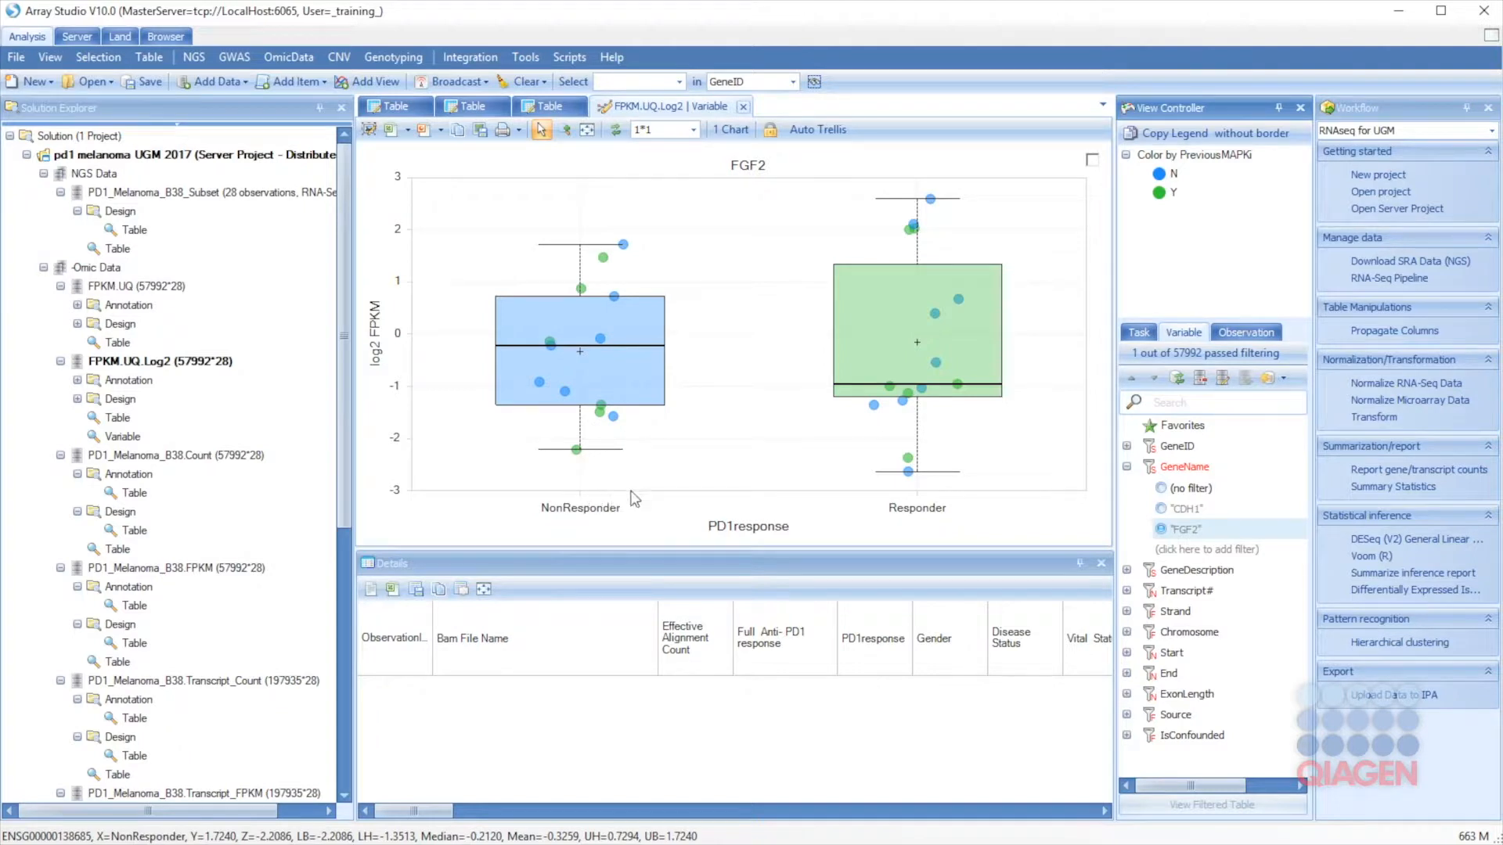
pyautogui.click(1138, 333)
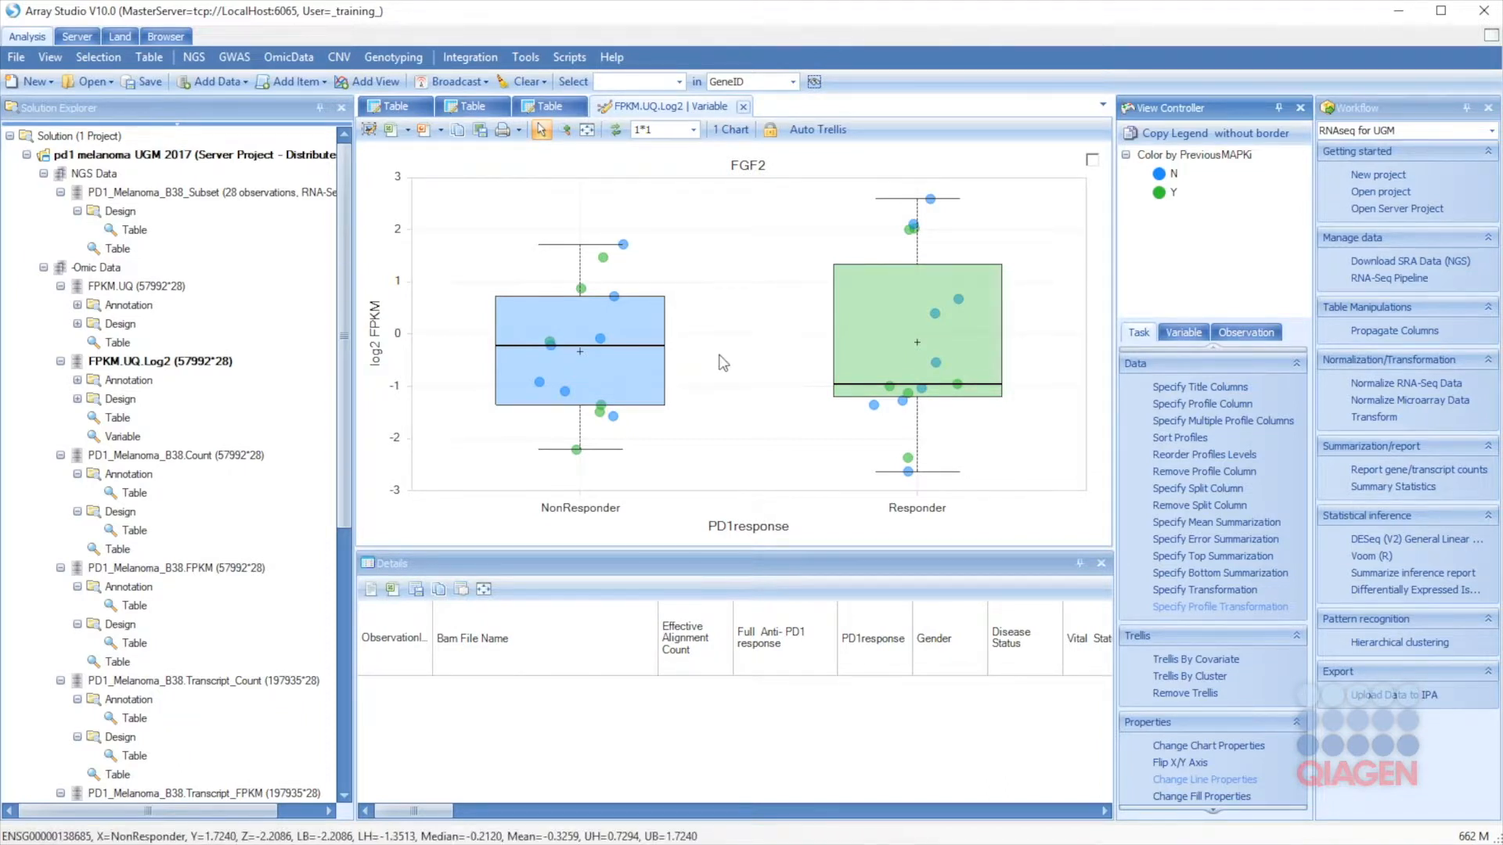
# Step: Group the FGF2 box plot by BRAFmutation and inspect the L331F sample's value
pyautogui.click(1216, 404)
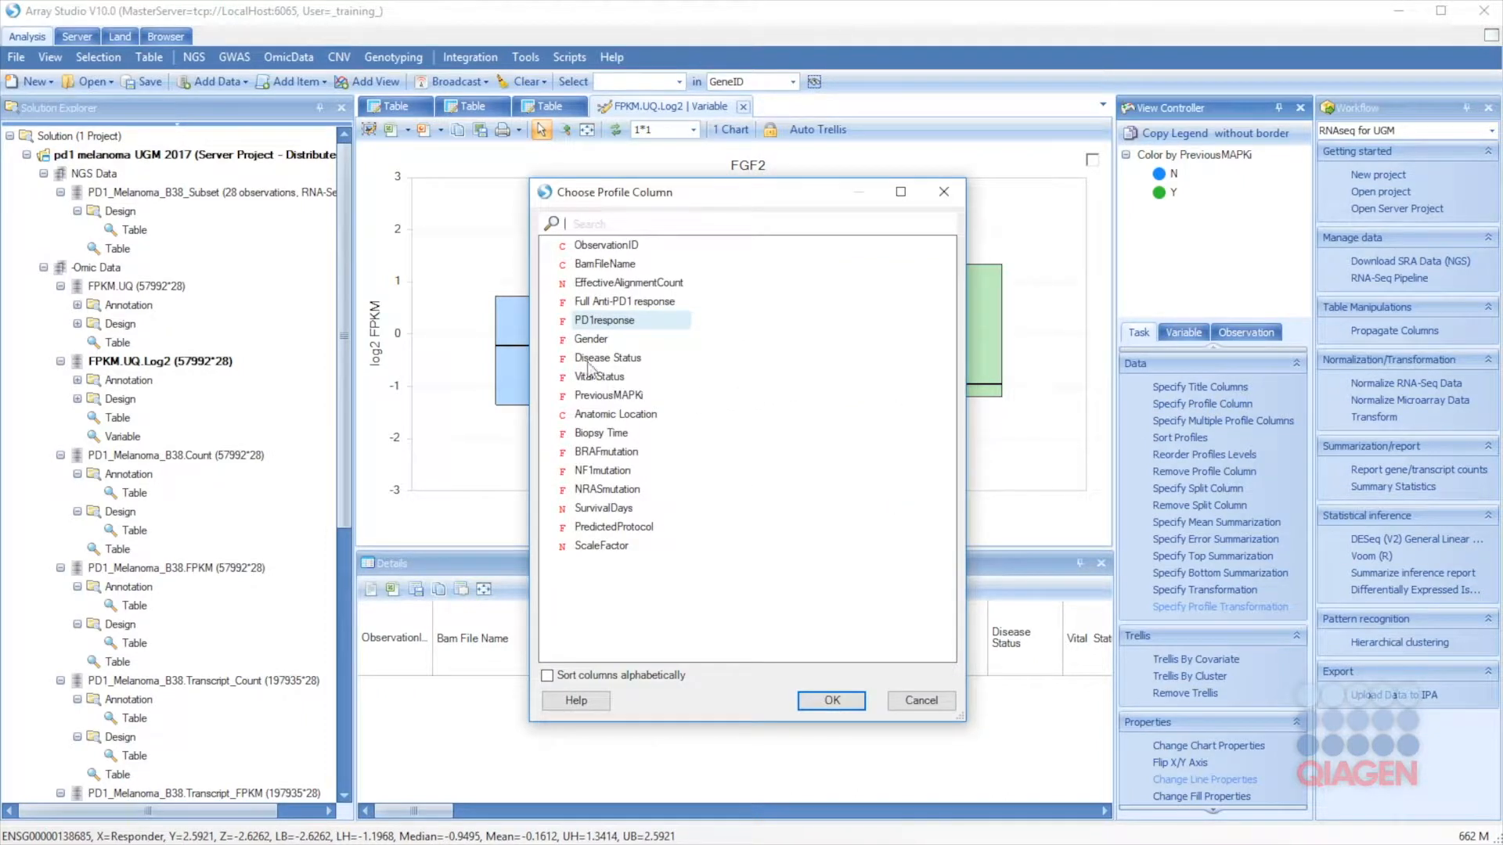
pyautogui.click(598, 454)
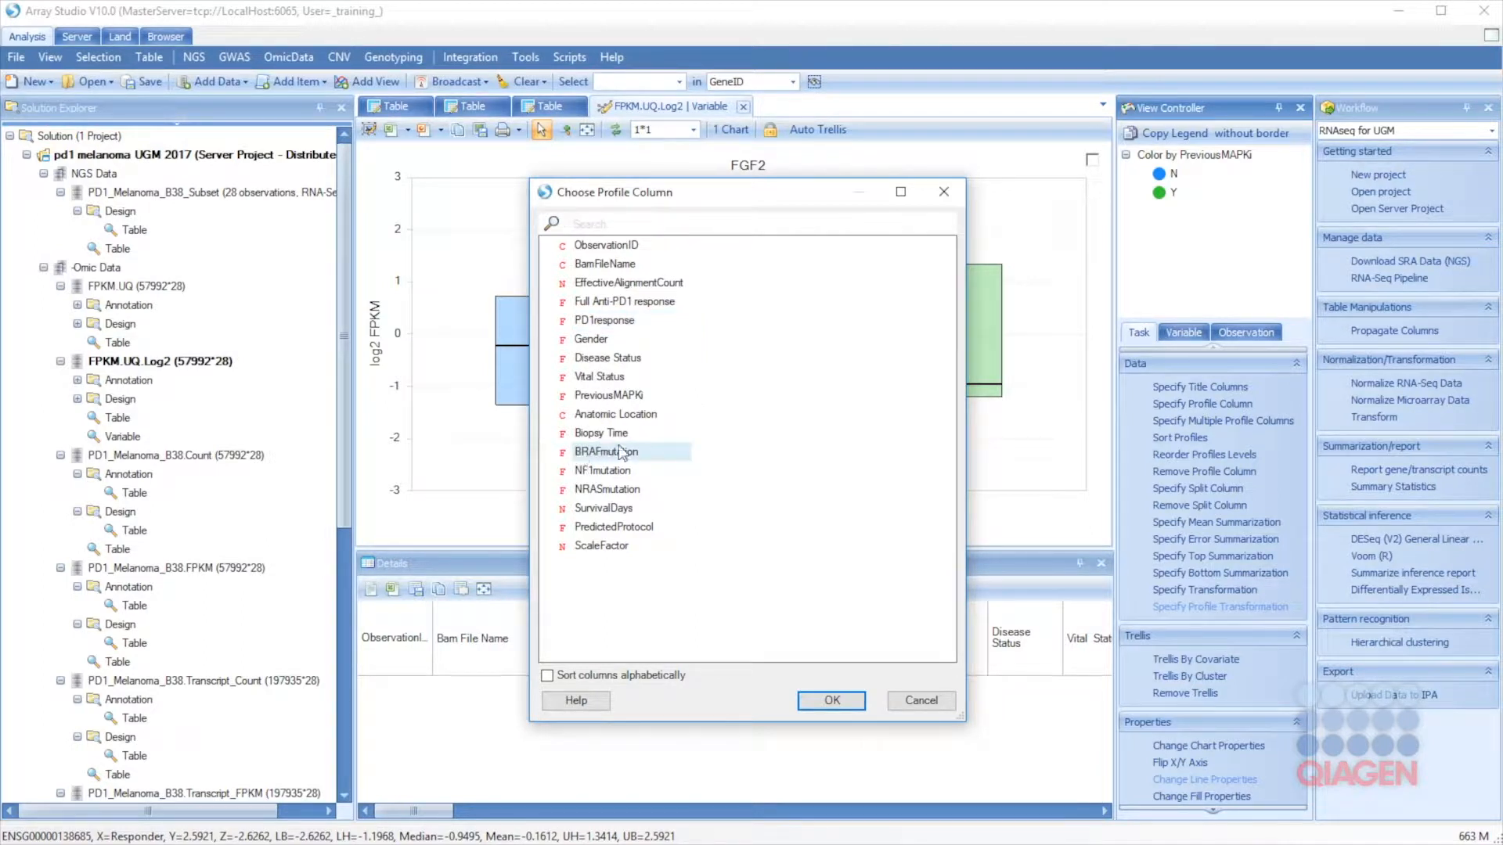
pyautogui.click(830, 700)
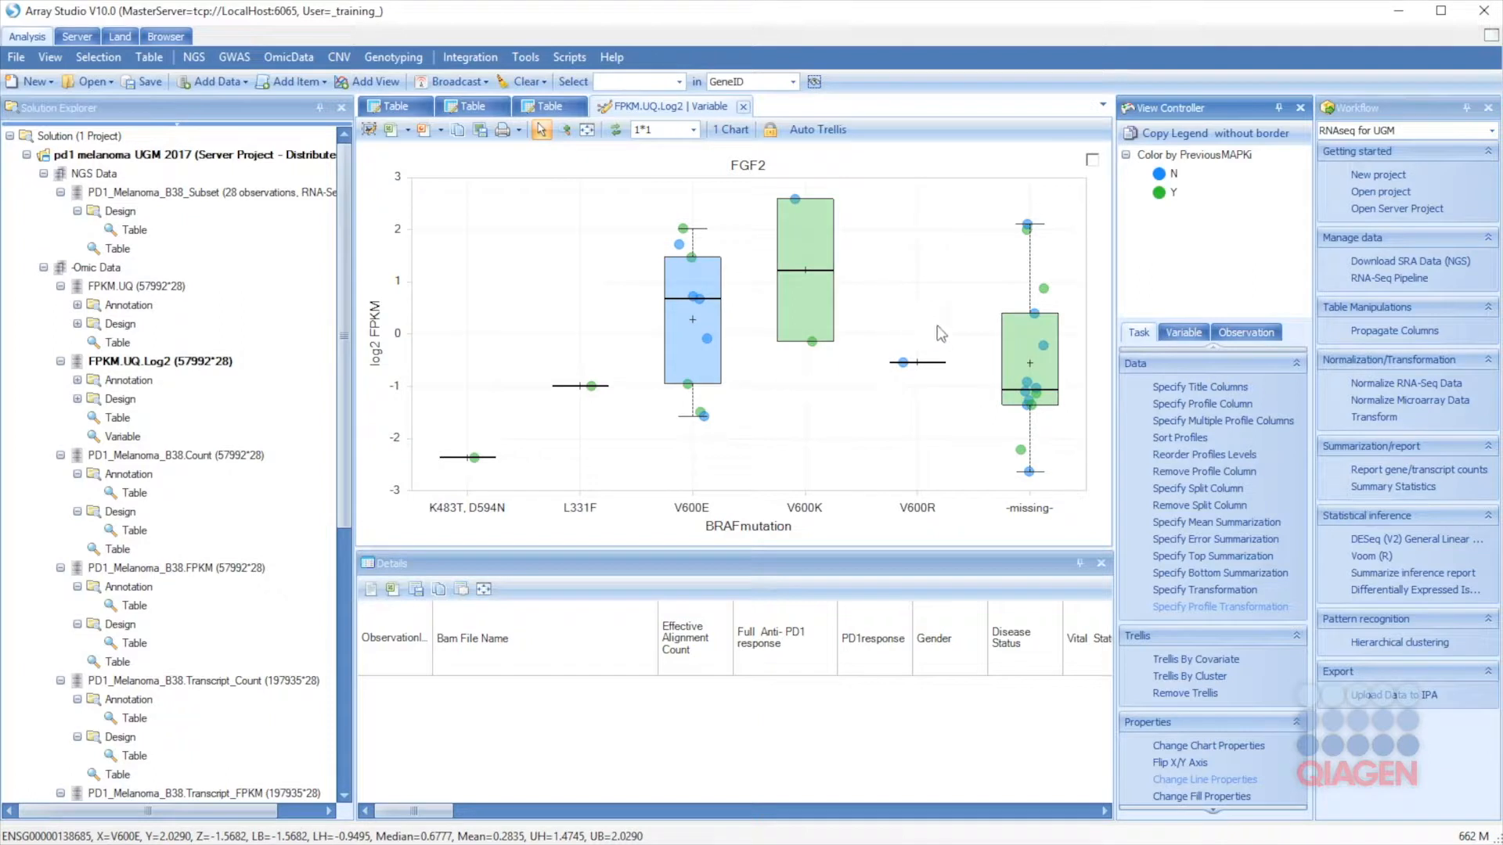
pyautogui.click(590, 385)
# Step: Expand BRAFmutation in the Observation filters to list its mutation values
pyautogui.click(1243, 334)
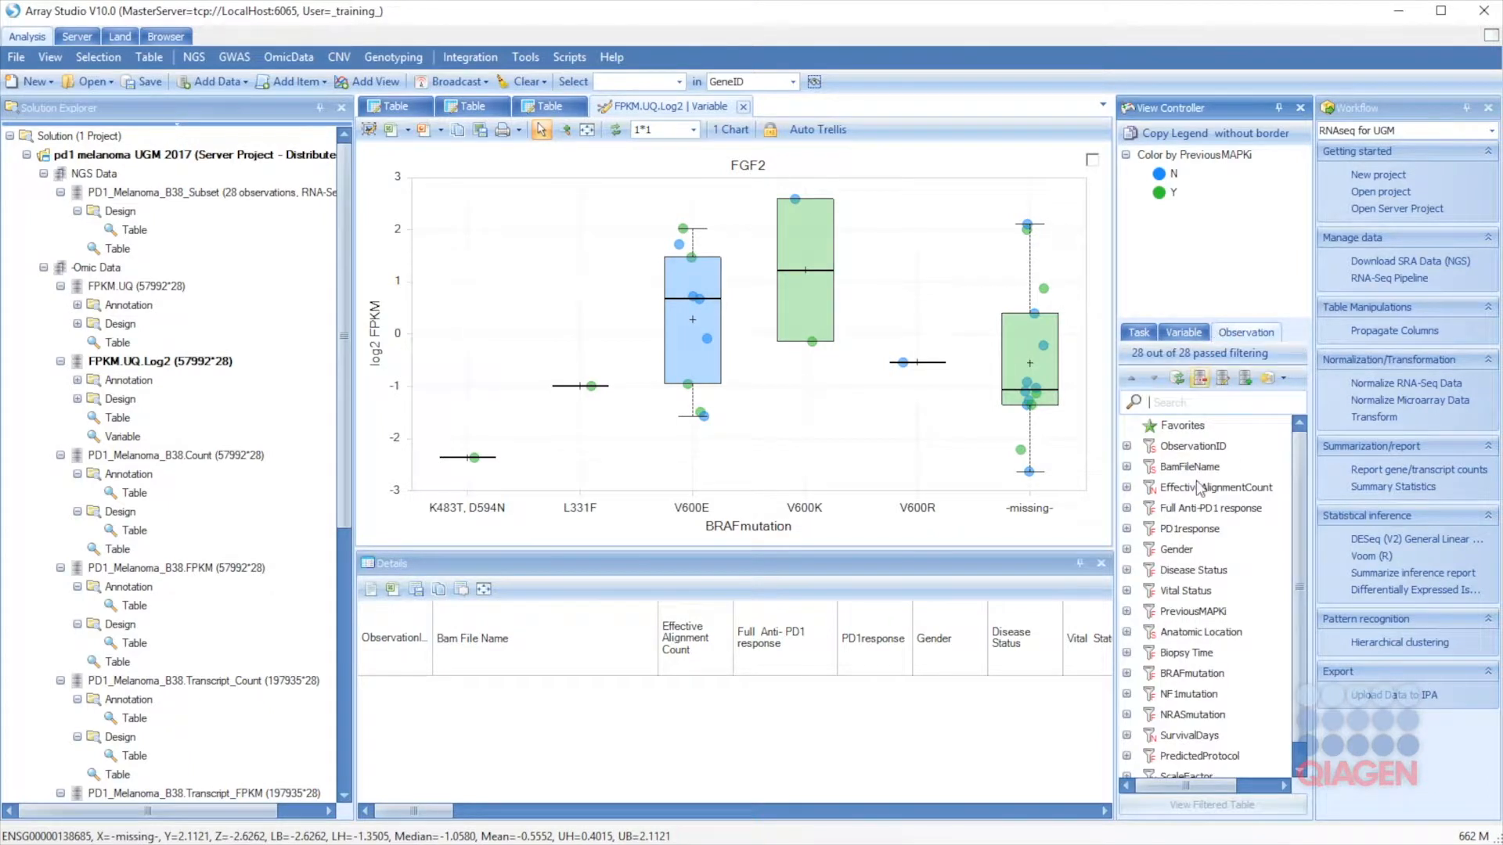
pyautogui.click(1128, 673)
pyautogui.scroll(-1, 1158, 704)
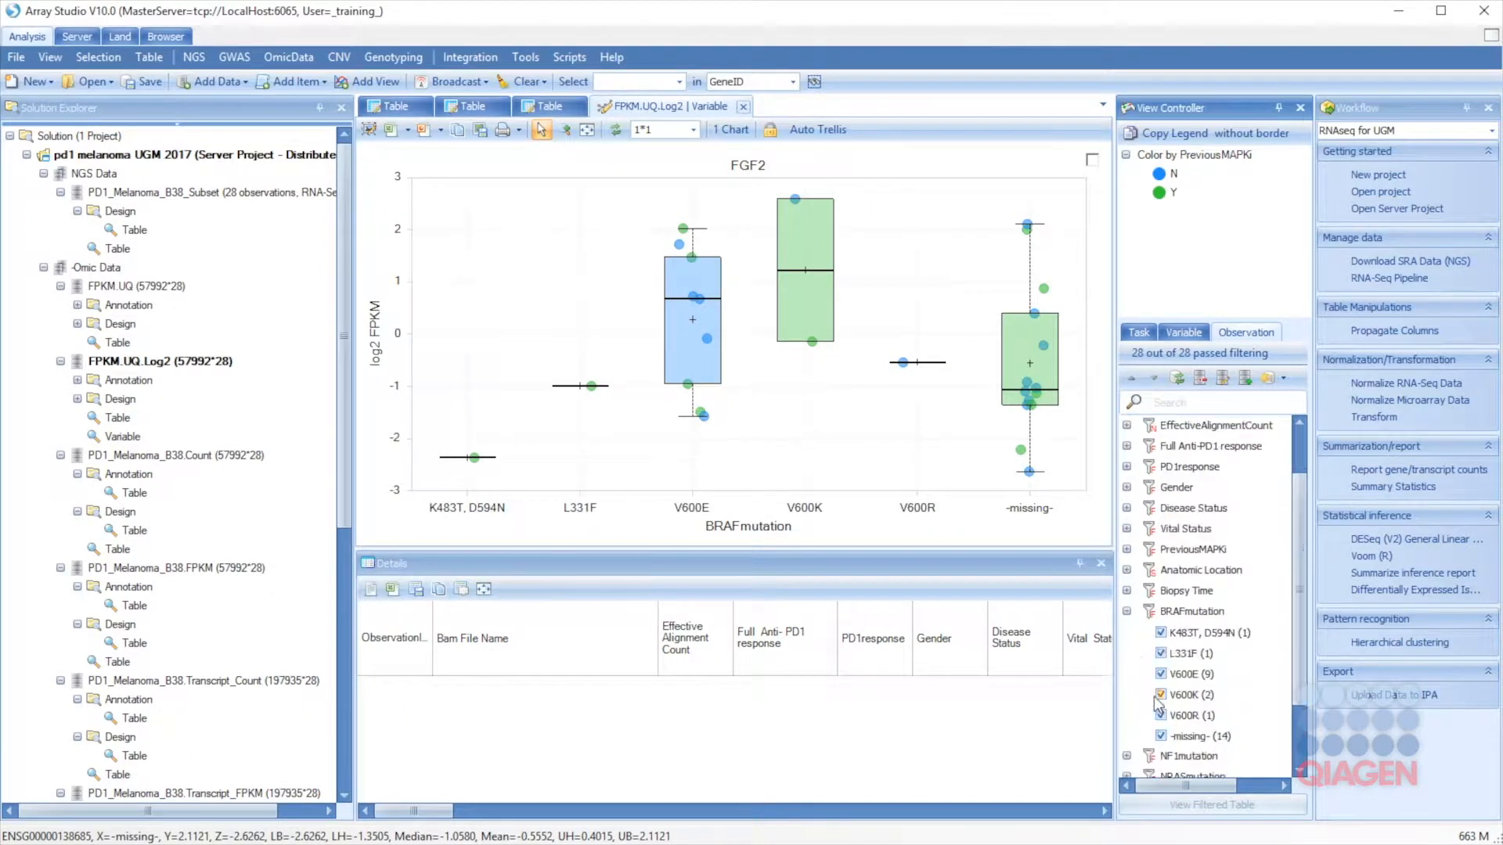
# Step: Uncheck K483T, D594N and L331F, then box-select the V600E, V600K and V600R points
pyautogui.click(1161, 632)
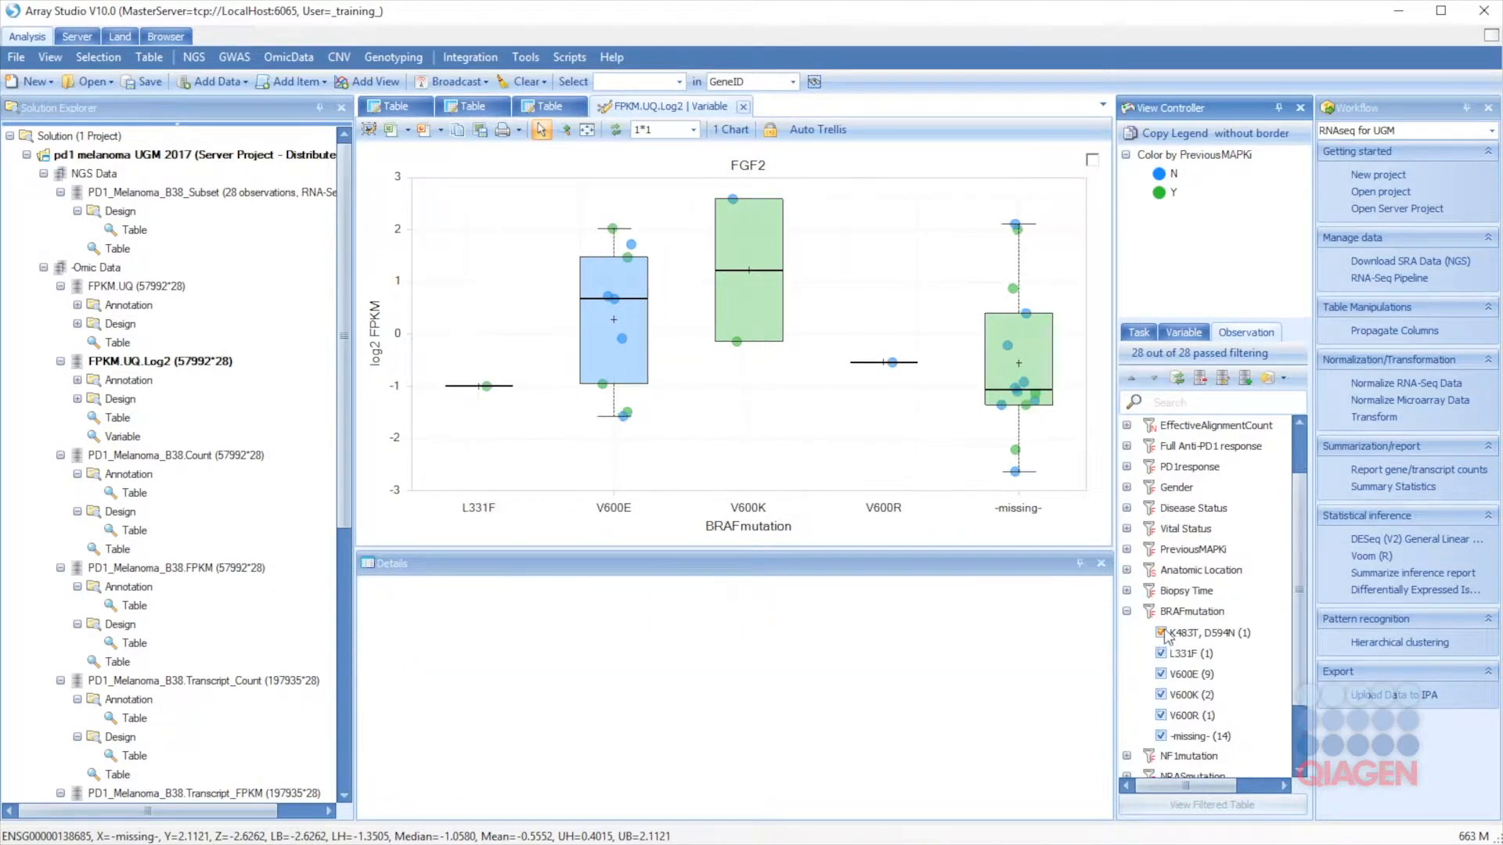
pyautogui.click(1162, 653)
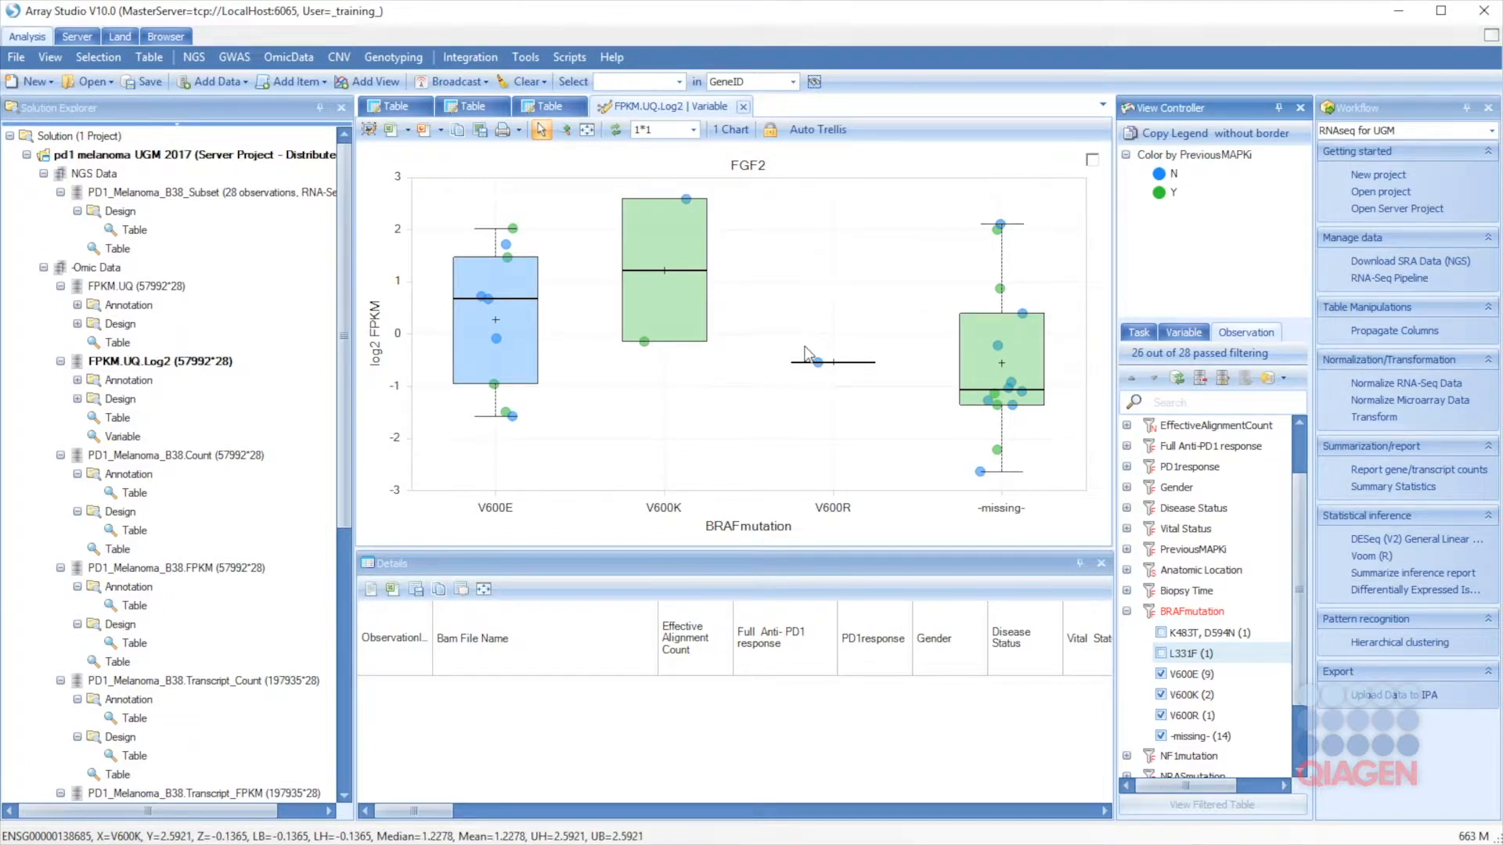
pyautogui.moveTo(883, 407); pyautogui.dragTo(896, 425)
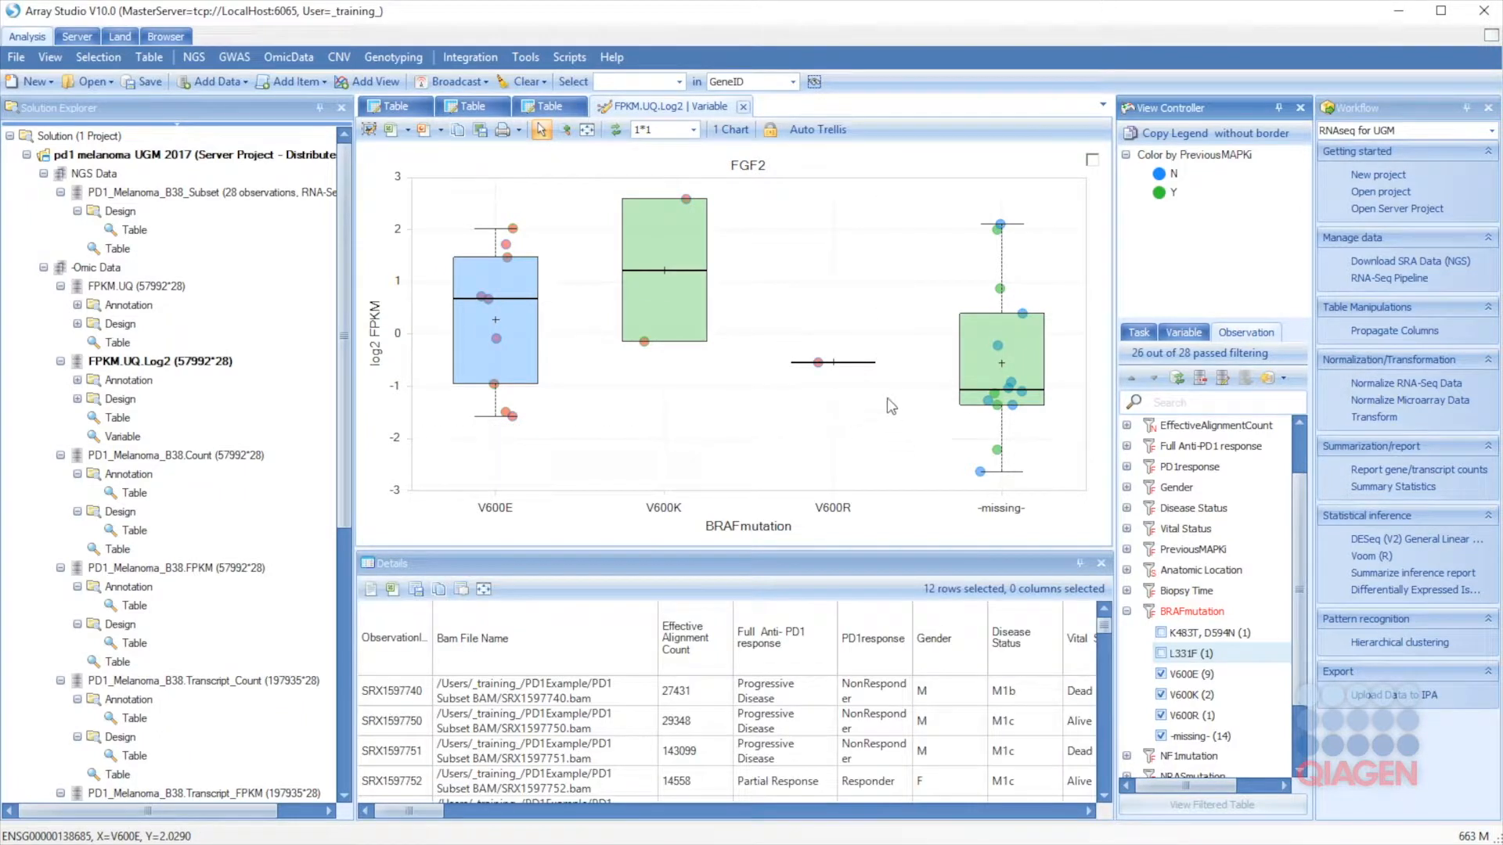
# Step: Generate column BRAF_V600 from the selection, labelling selected samples Mutant and others WildType
pyautogui.click(114, 59)
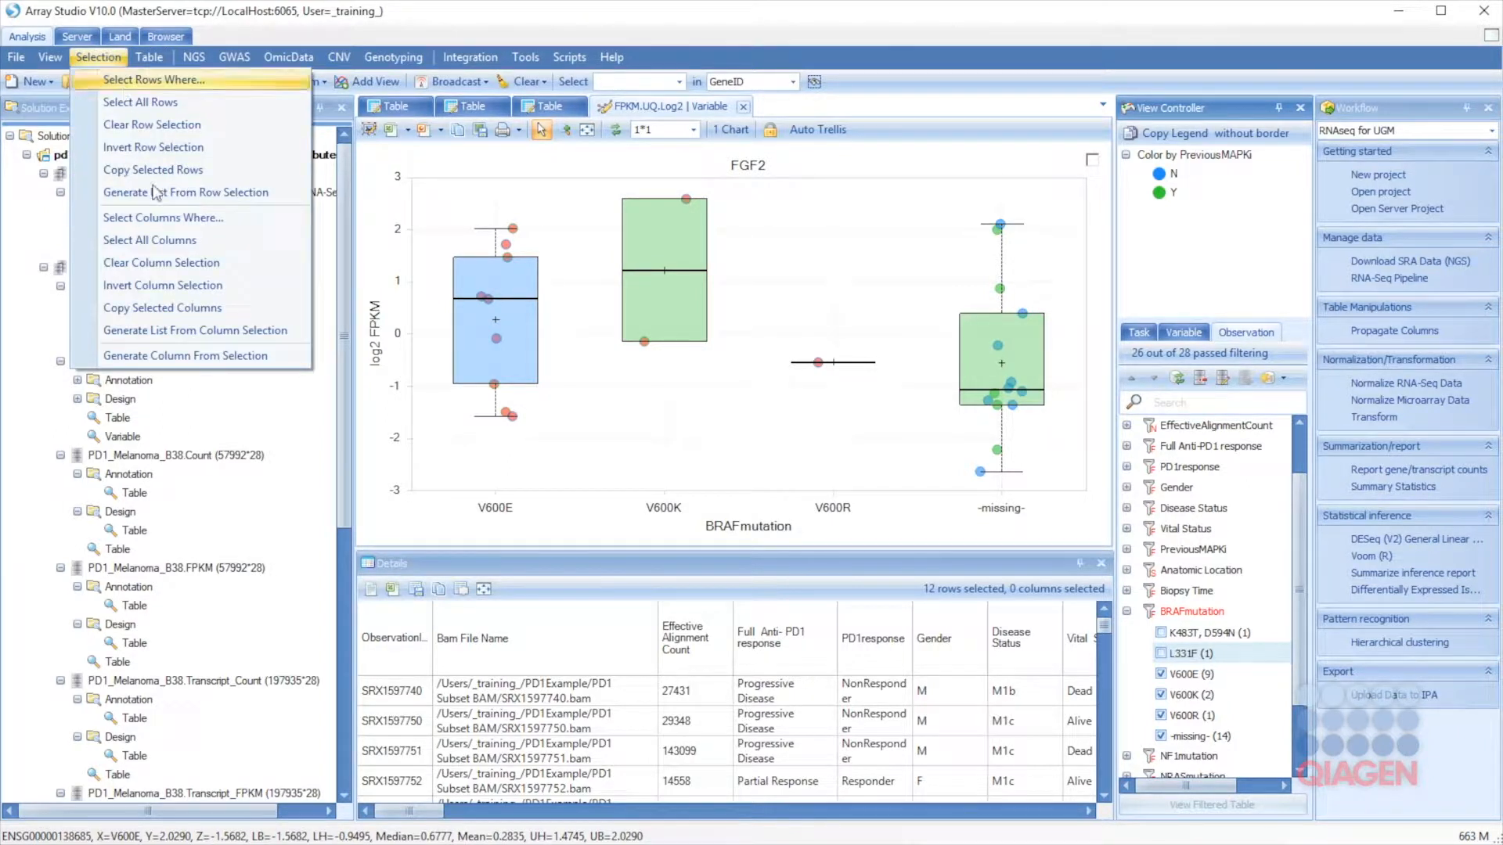
pyautogui.click(170, 353)
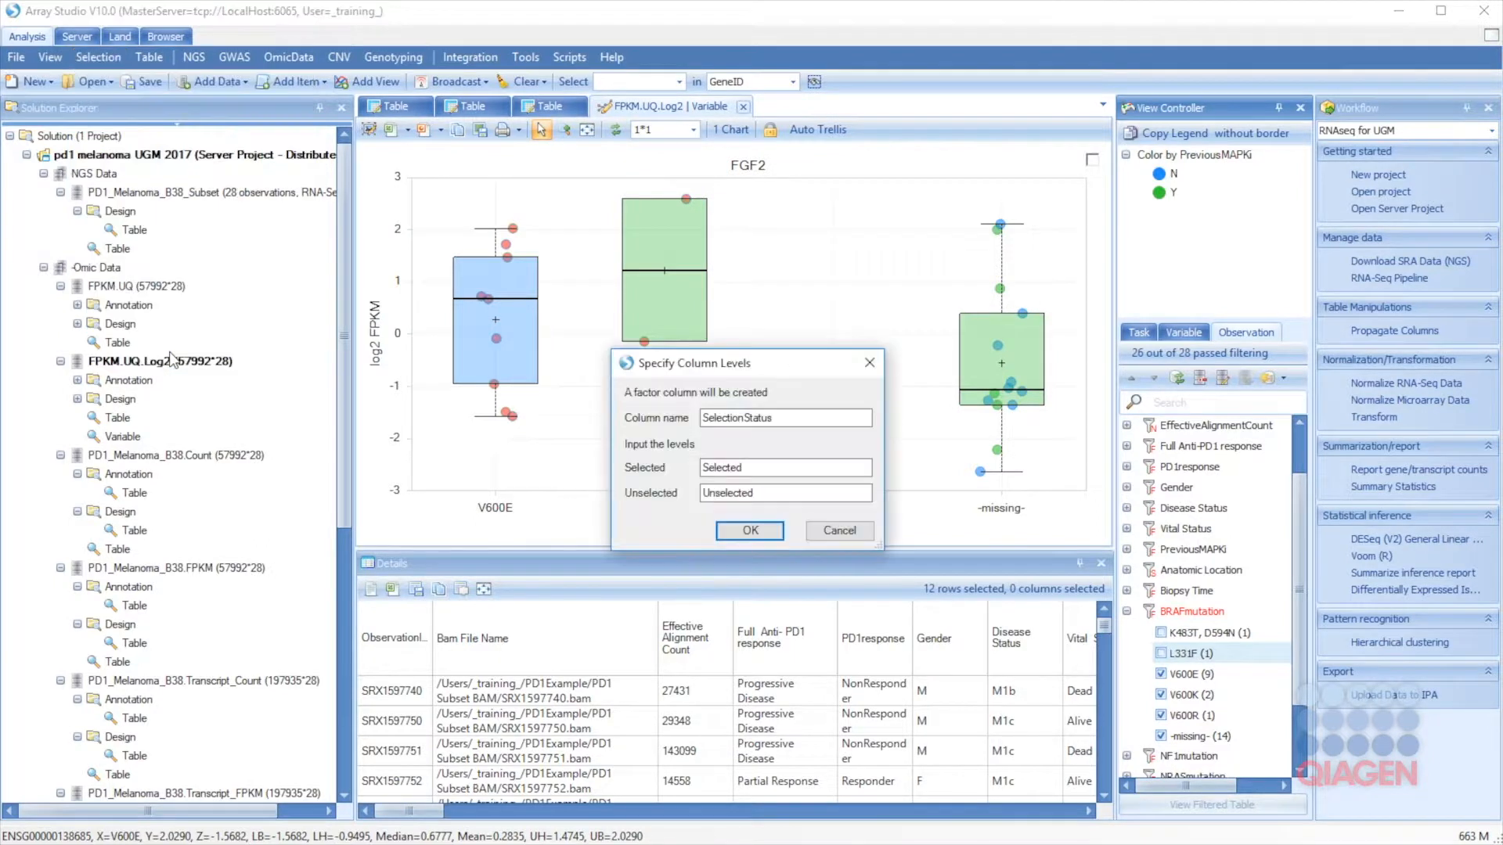
pyautogui.moveTo(774, 417); pyautogui.dragTo(626, 416)
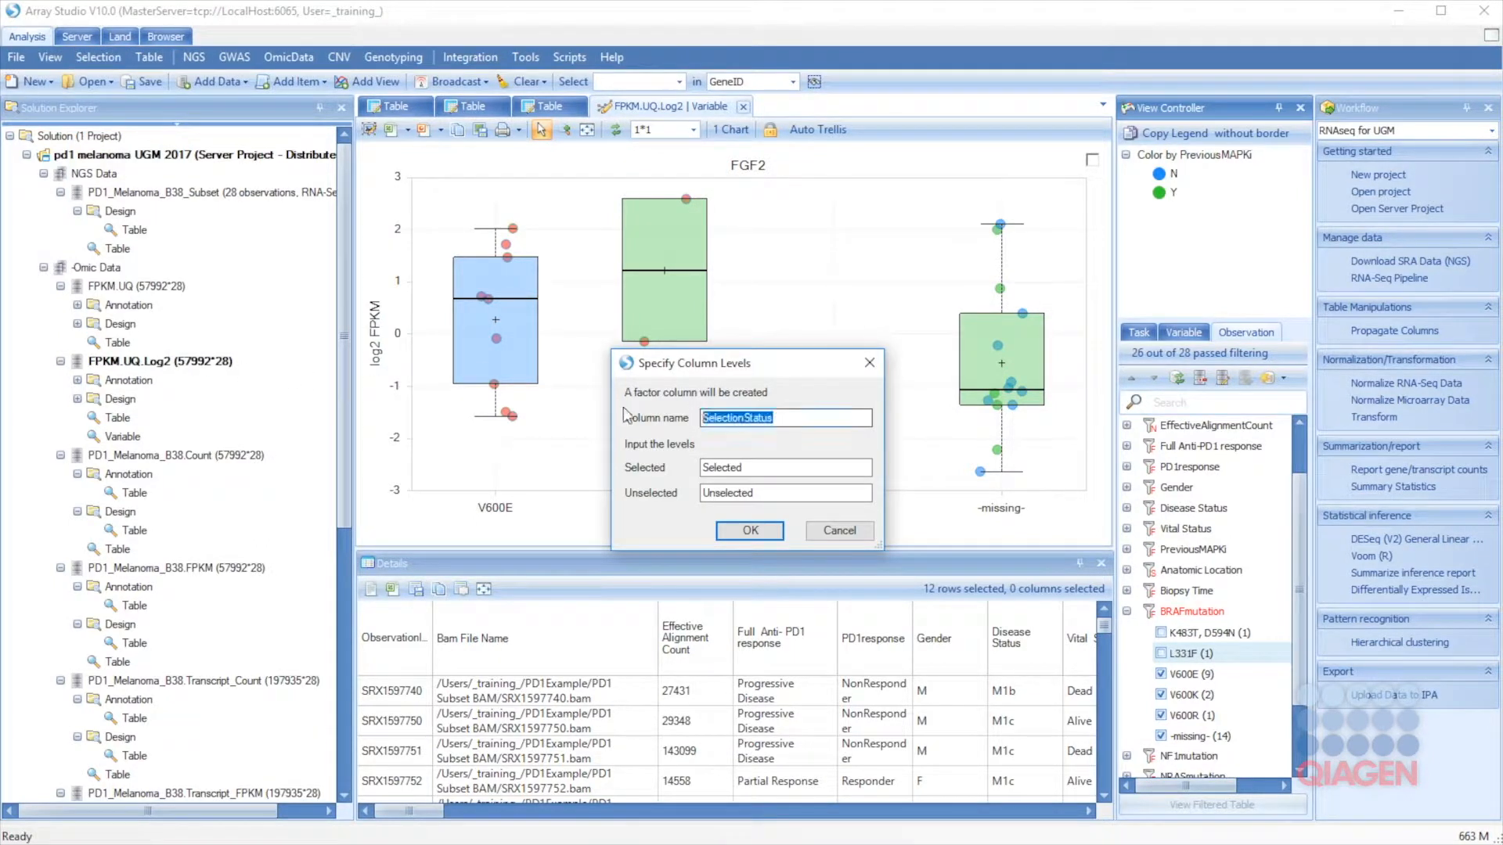
pyautogui.write('BRAF_V600')
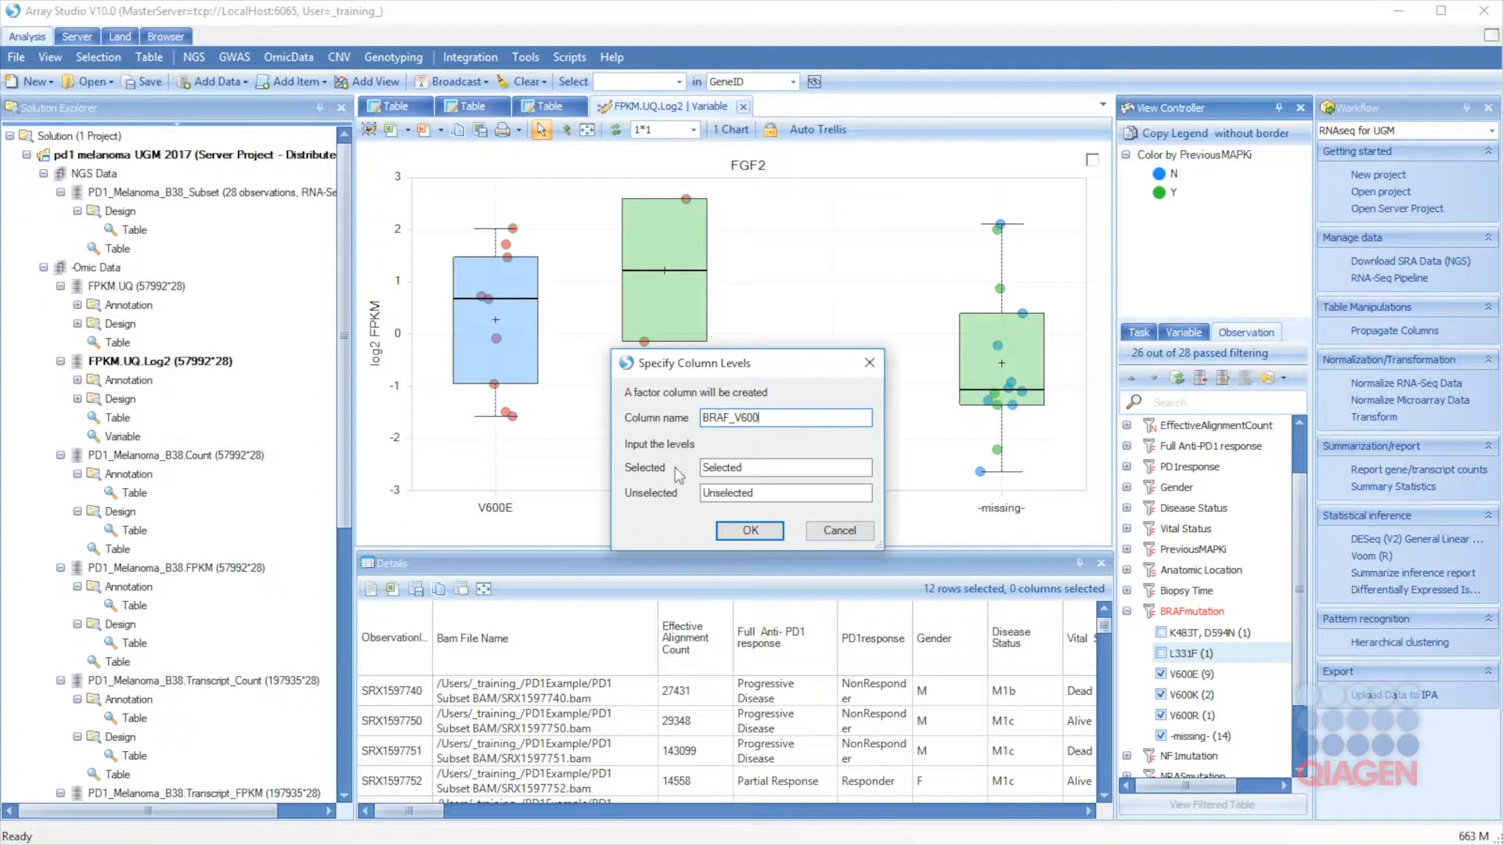
pyautogui.moveTo(768, 470); pyautogui.dragTo(623, 447)
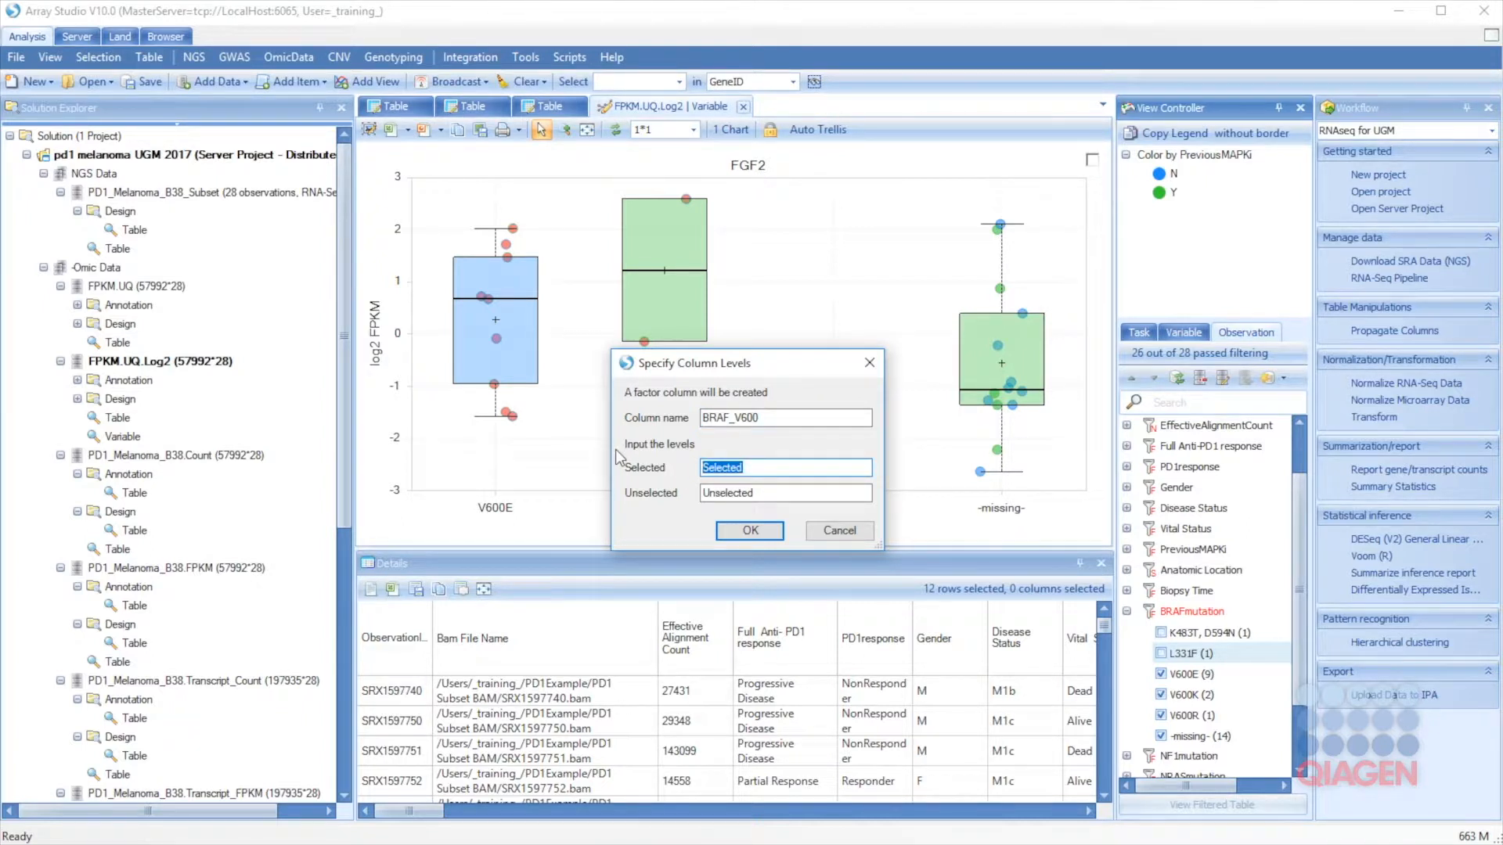
pyautogui.write('Mutant')
pyautogui.click(777, 493)
pyautogui.write('WildType')
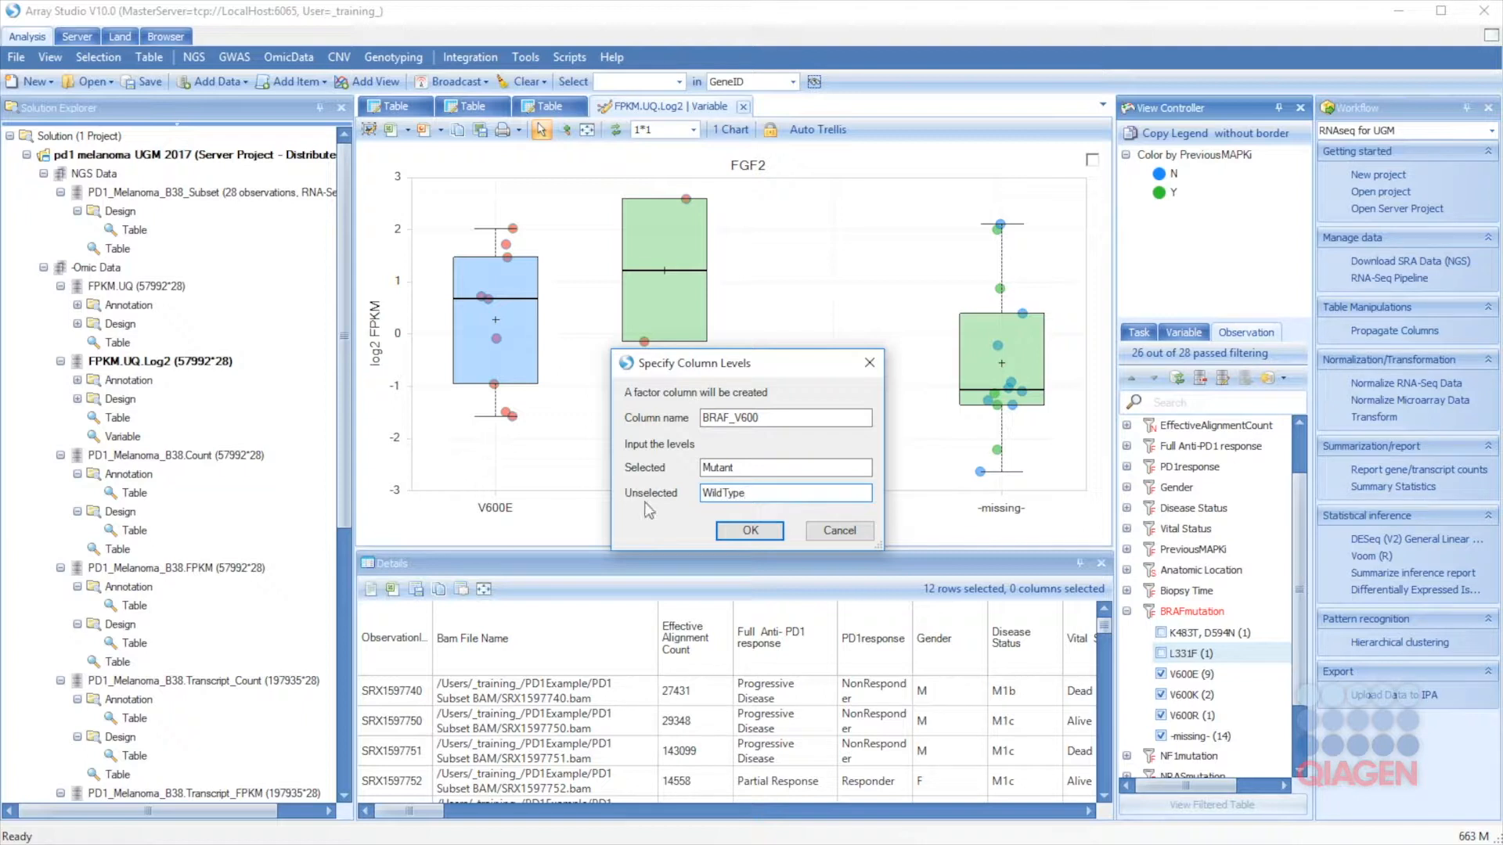
pyautogui.click(750, 531)
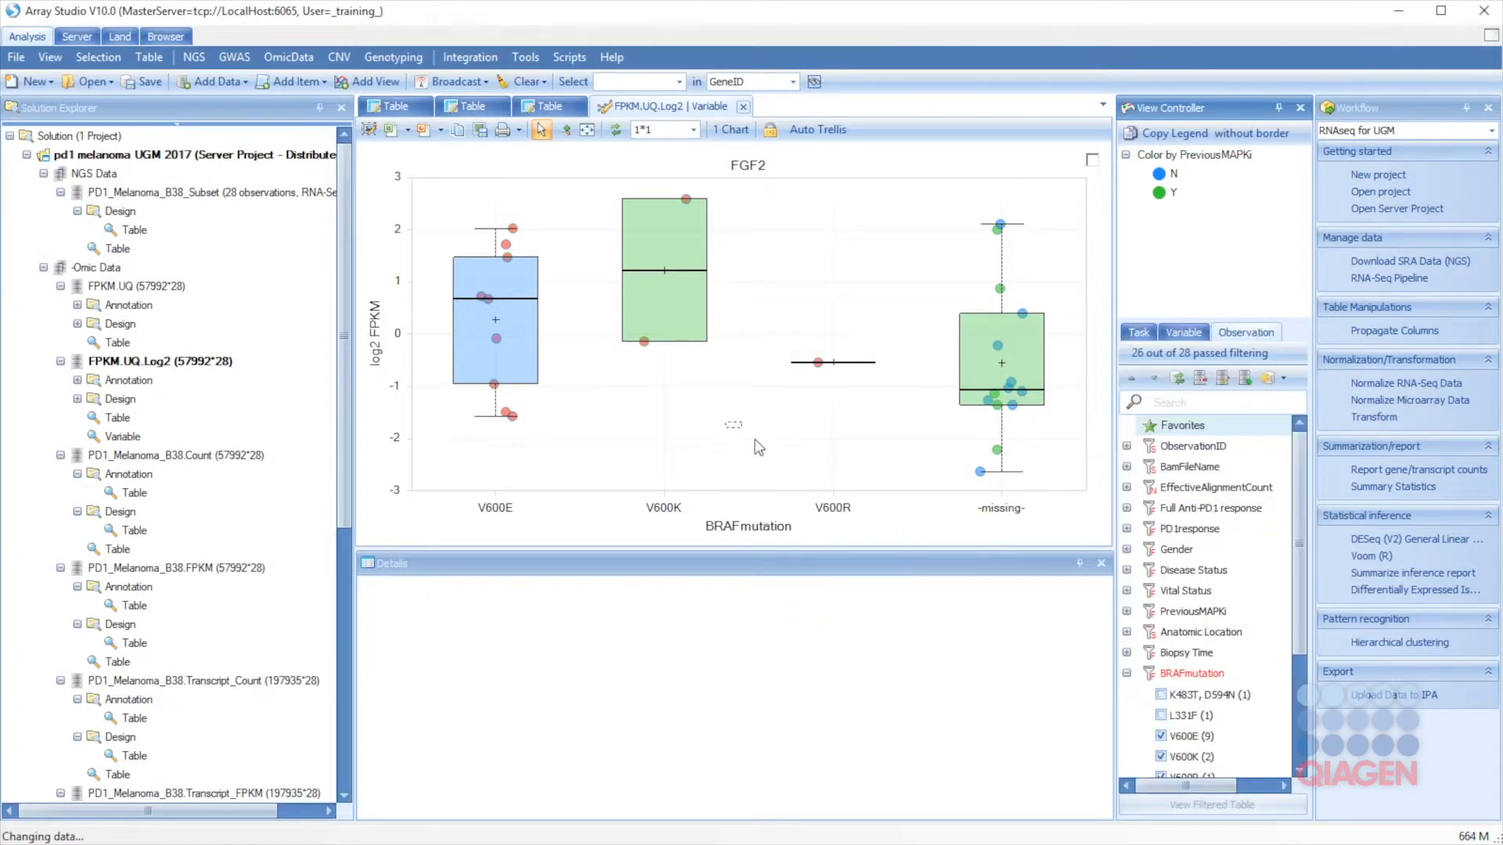
# Step: Set BRAF_V600 as the profile column and inspect the lowest Mutant sample's value
pyautogui.click(1149, 329)
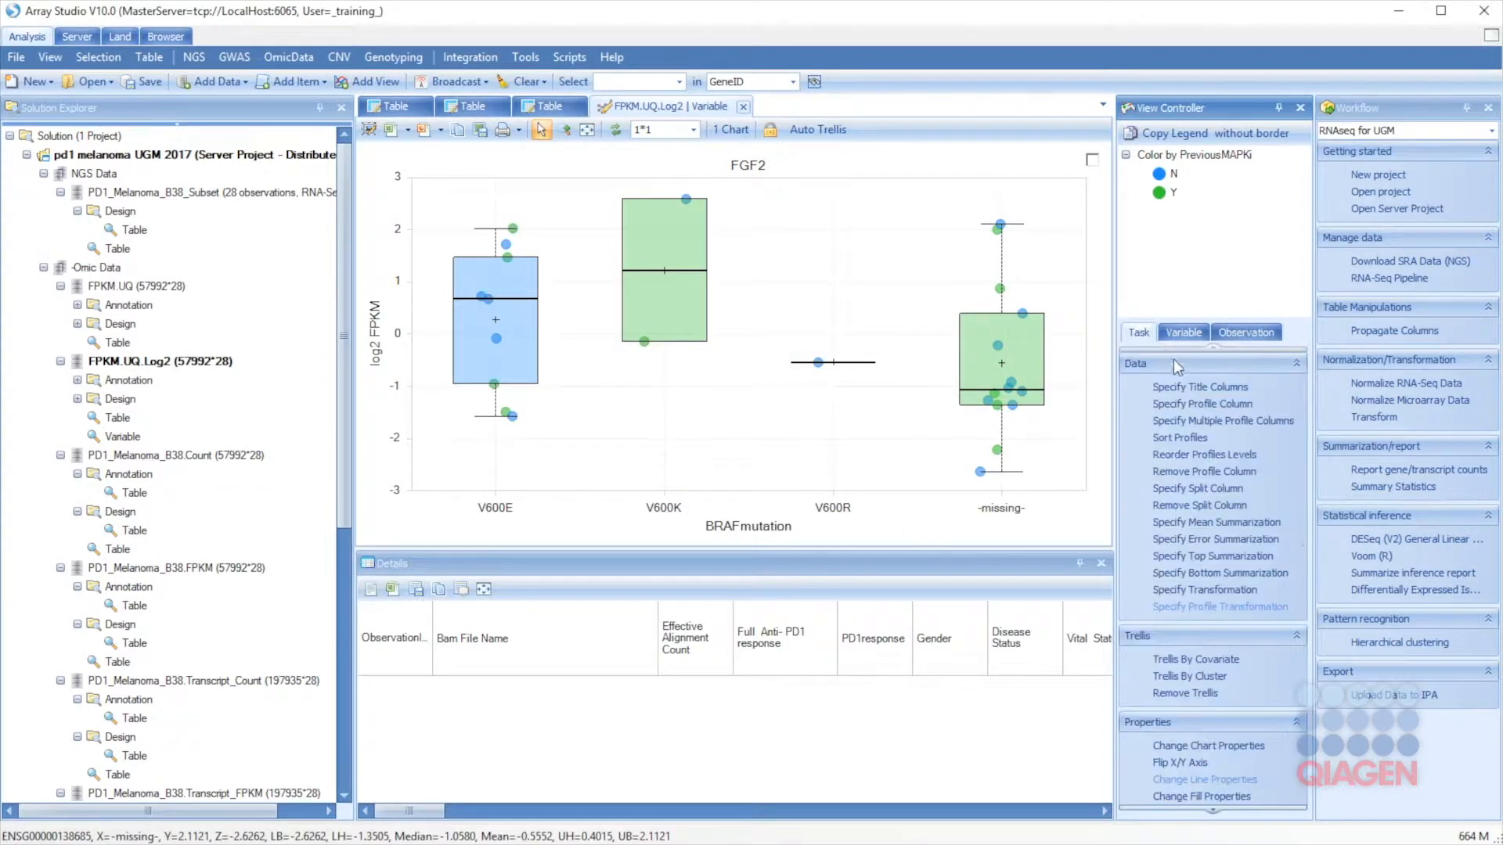
pyautogui.click(1177, 403)
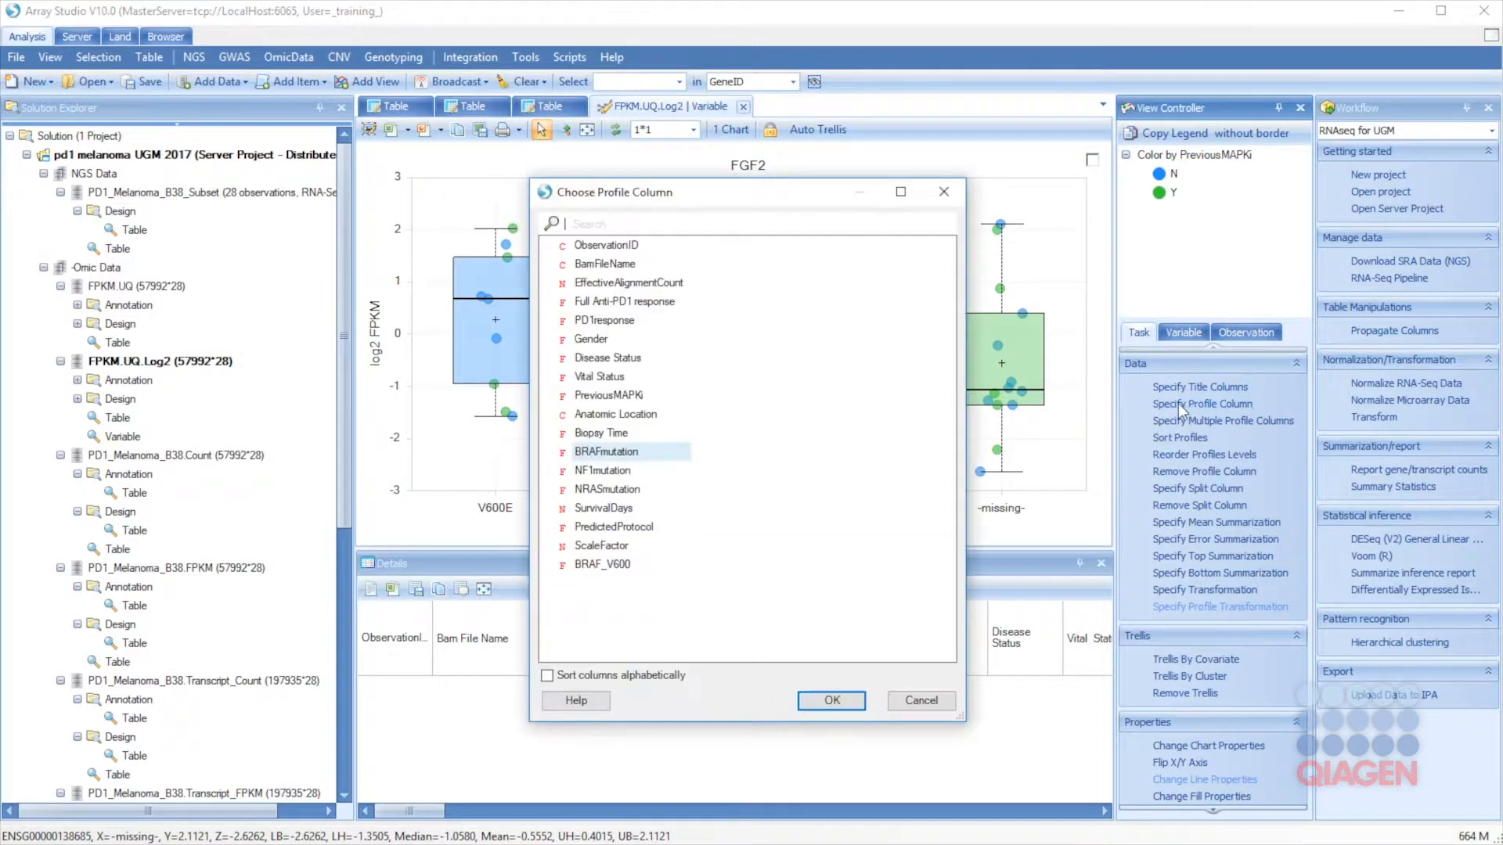
pyautogui.click(601, 564)
pyautogui.click(831, 700)
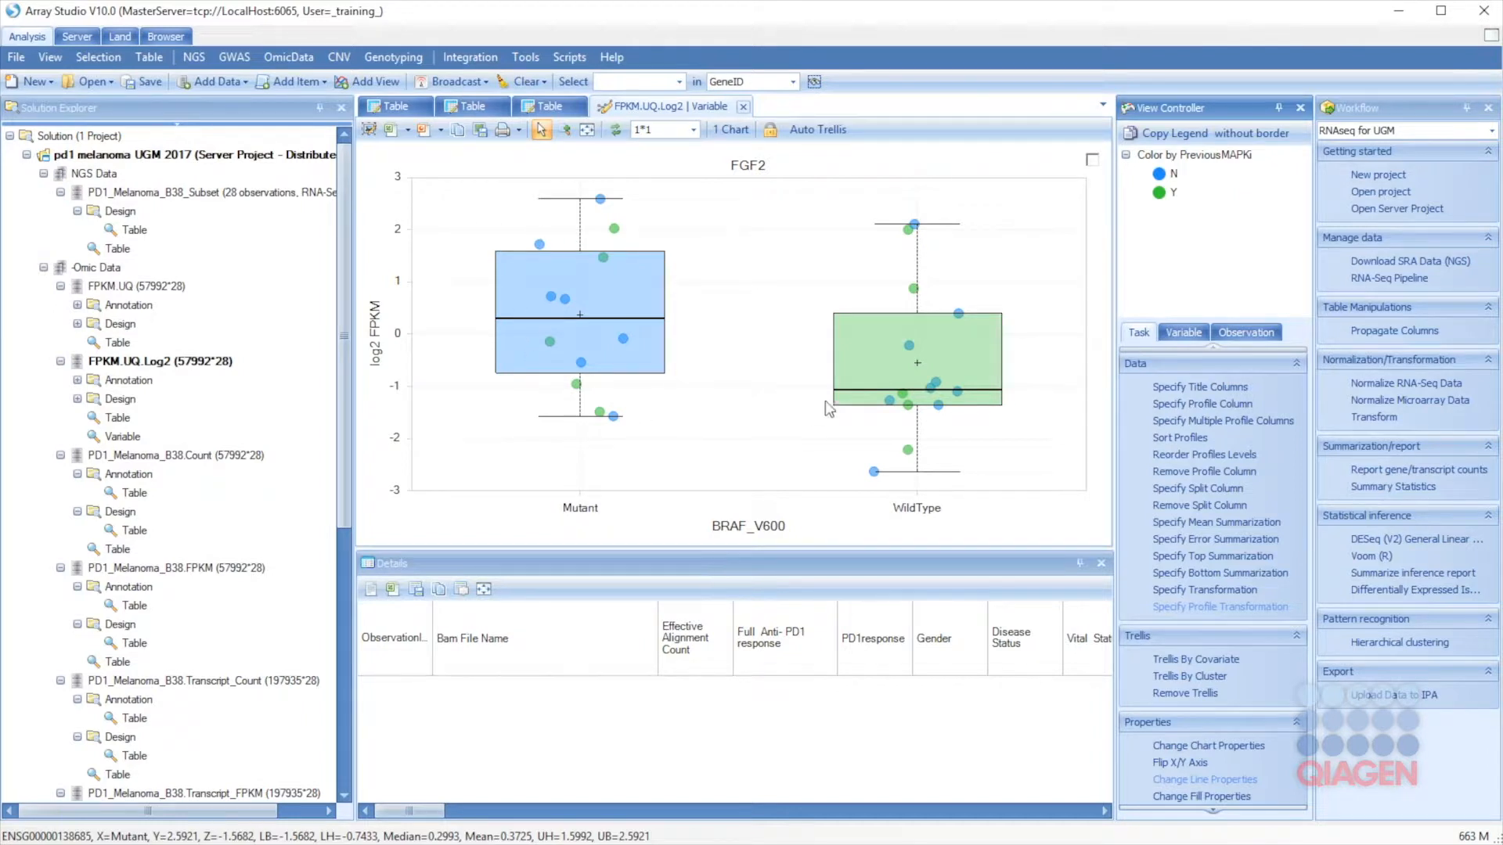
pyautogui.click(613, 415)
# Step: Show then hide the FGF2 ANOVA summary, and collapse the Omic Data node
pyautogui.scroll(-5, 1182, 548)
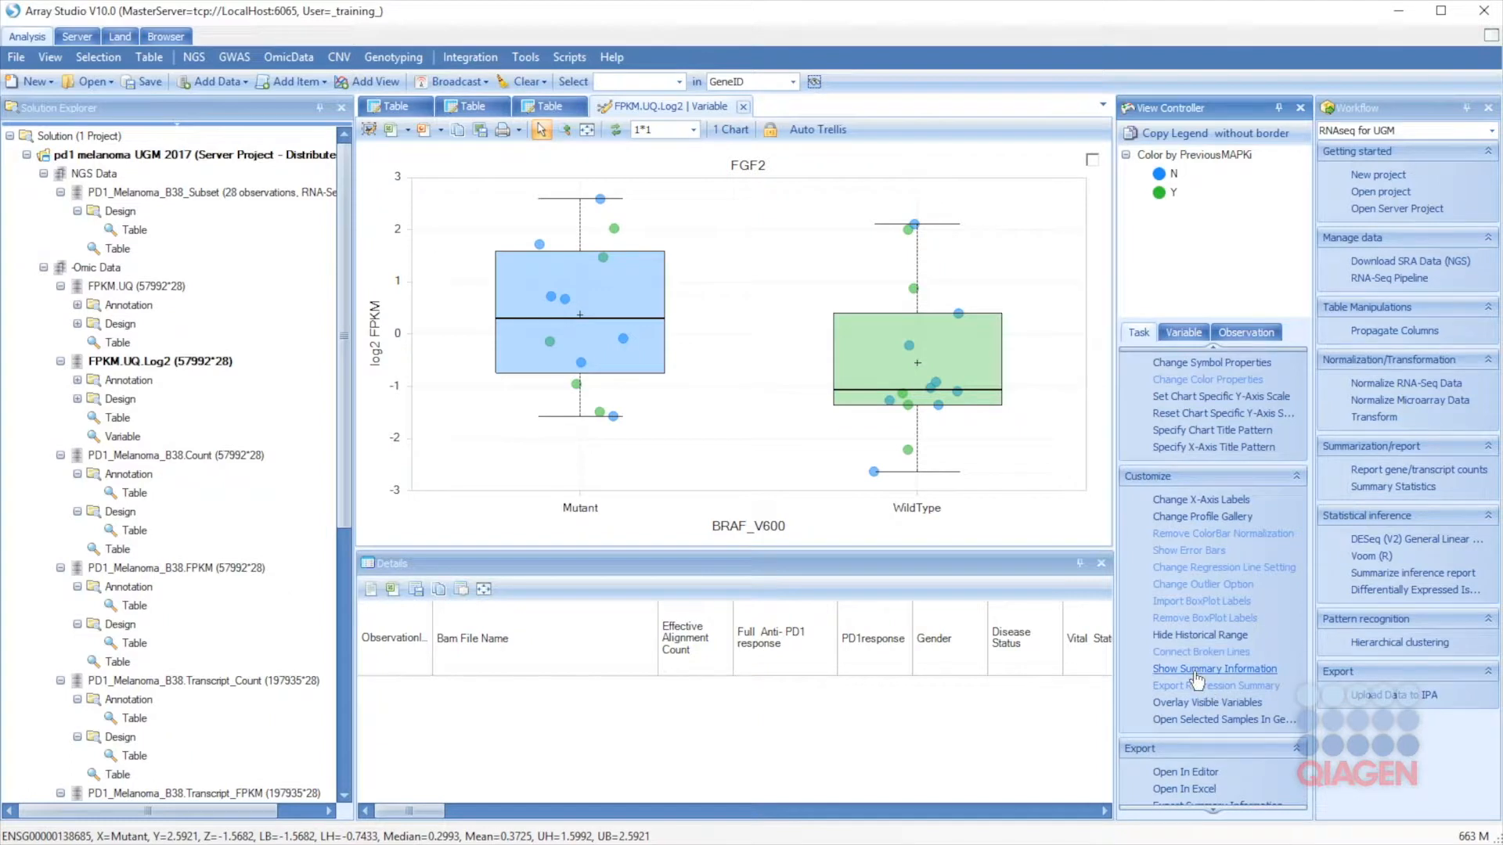
pyautogui.click(1198, 670)
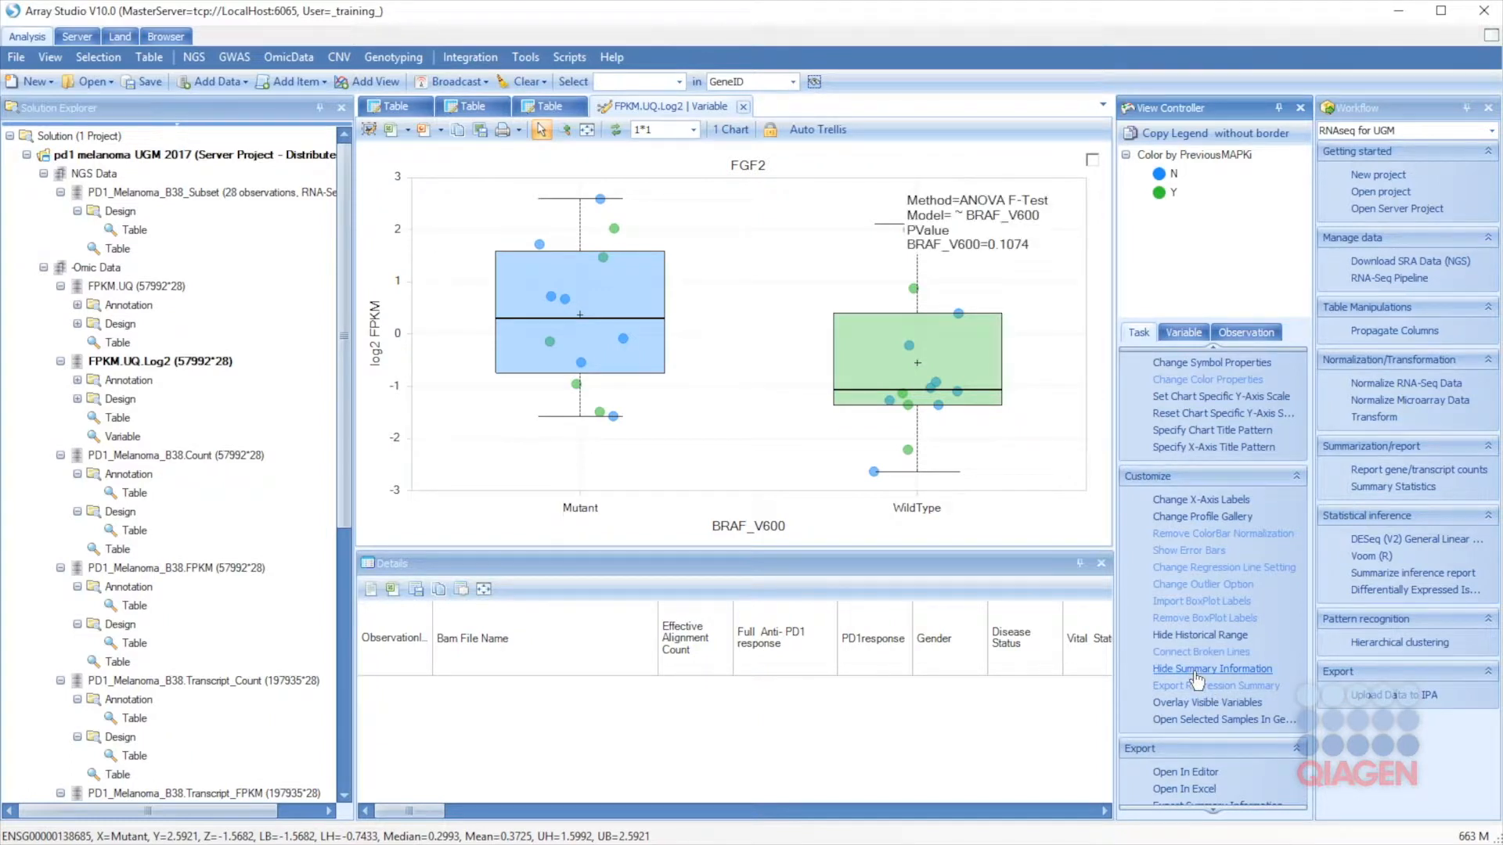
pyautogui.click(1194, 670)
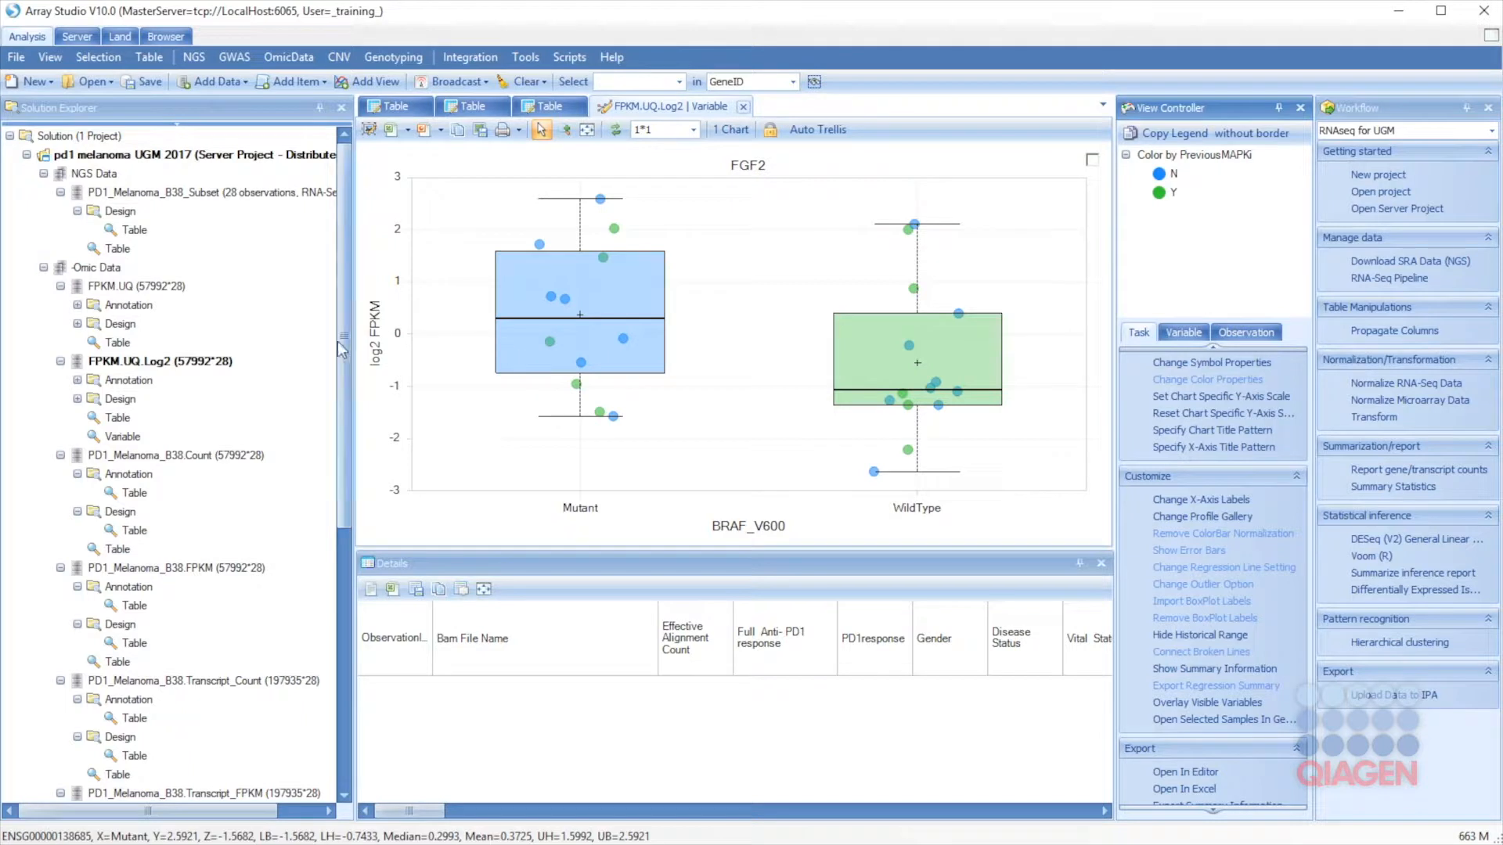
pyautogui.click(43, 267)
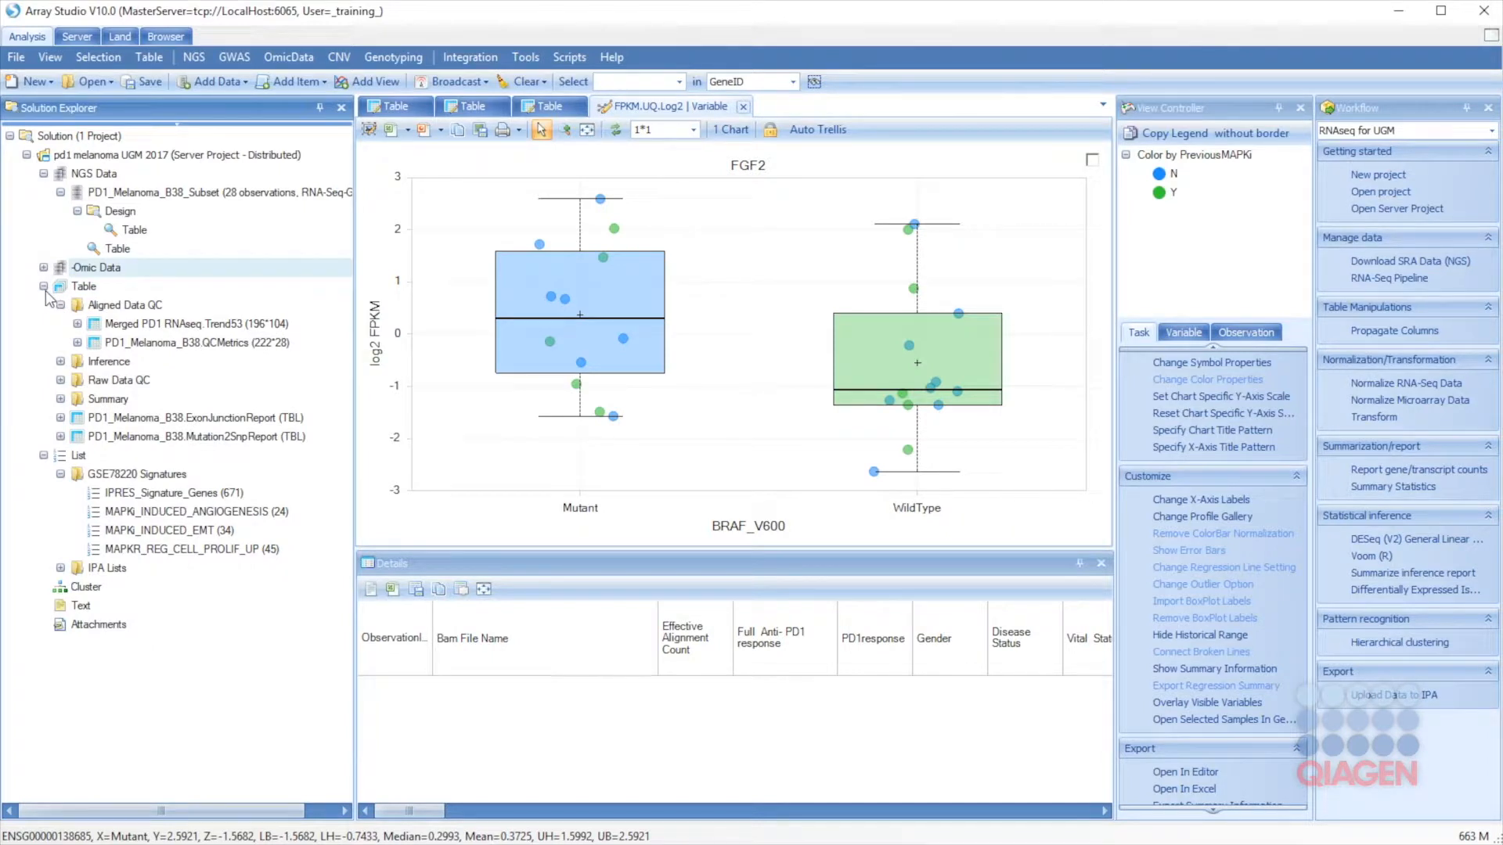
pyautogui.click(192, 57)
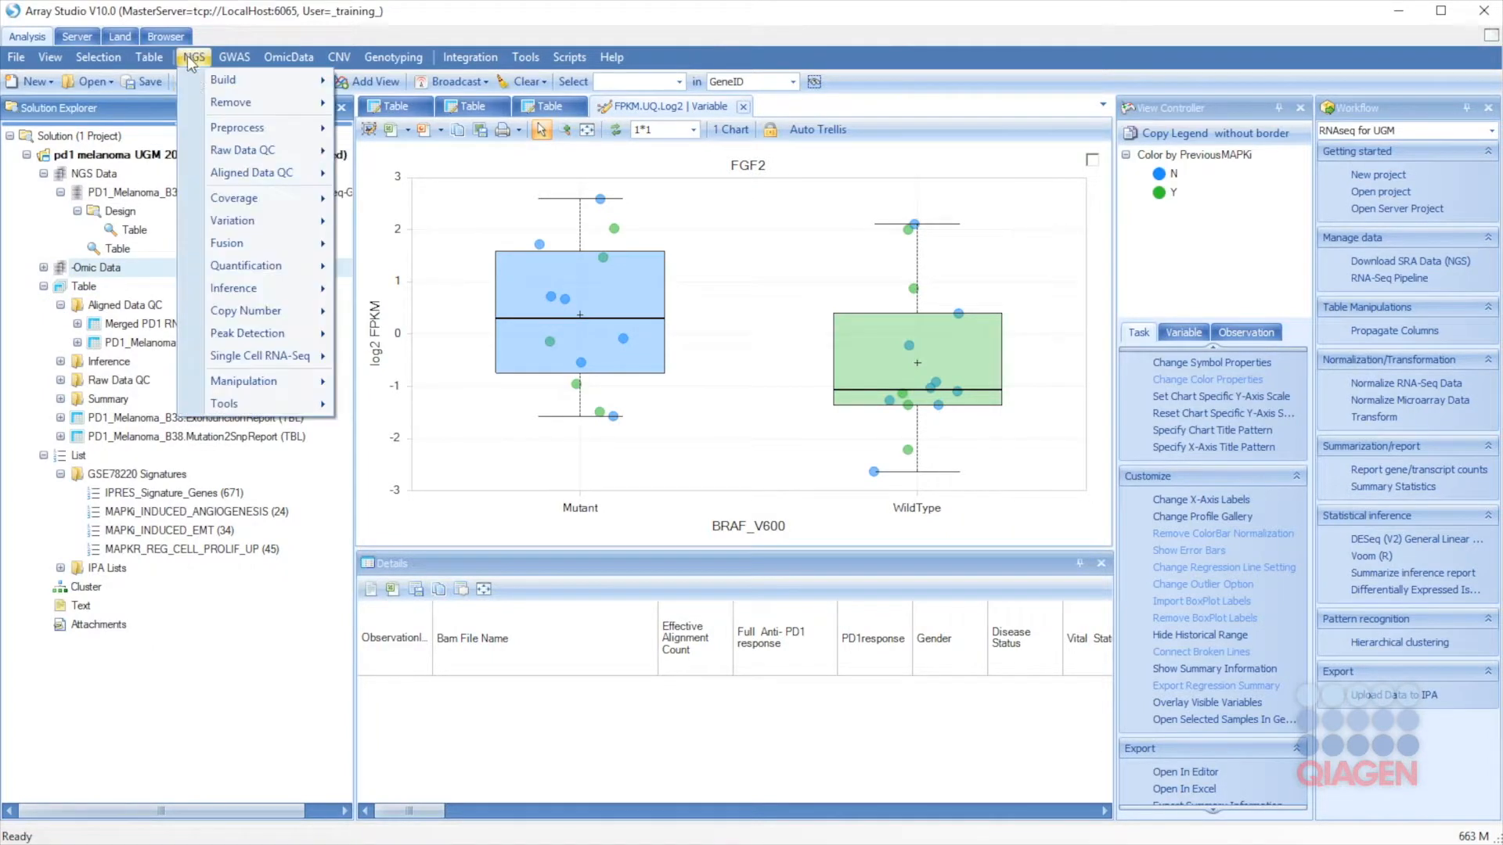
pyautogui.moveTo(259, 296)
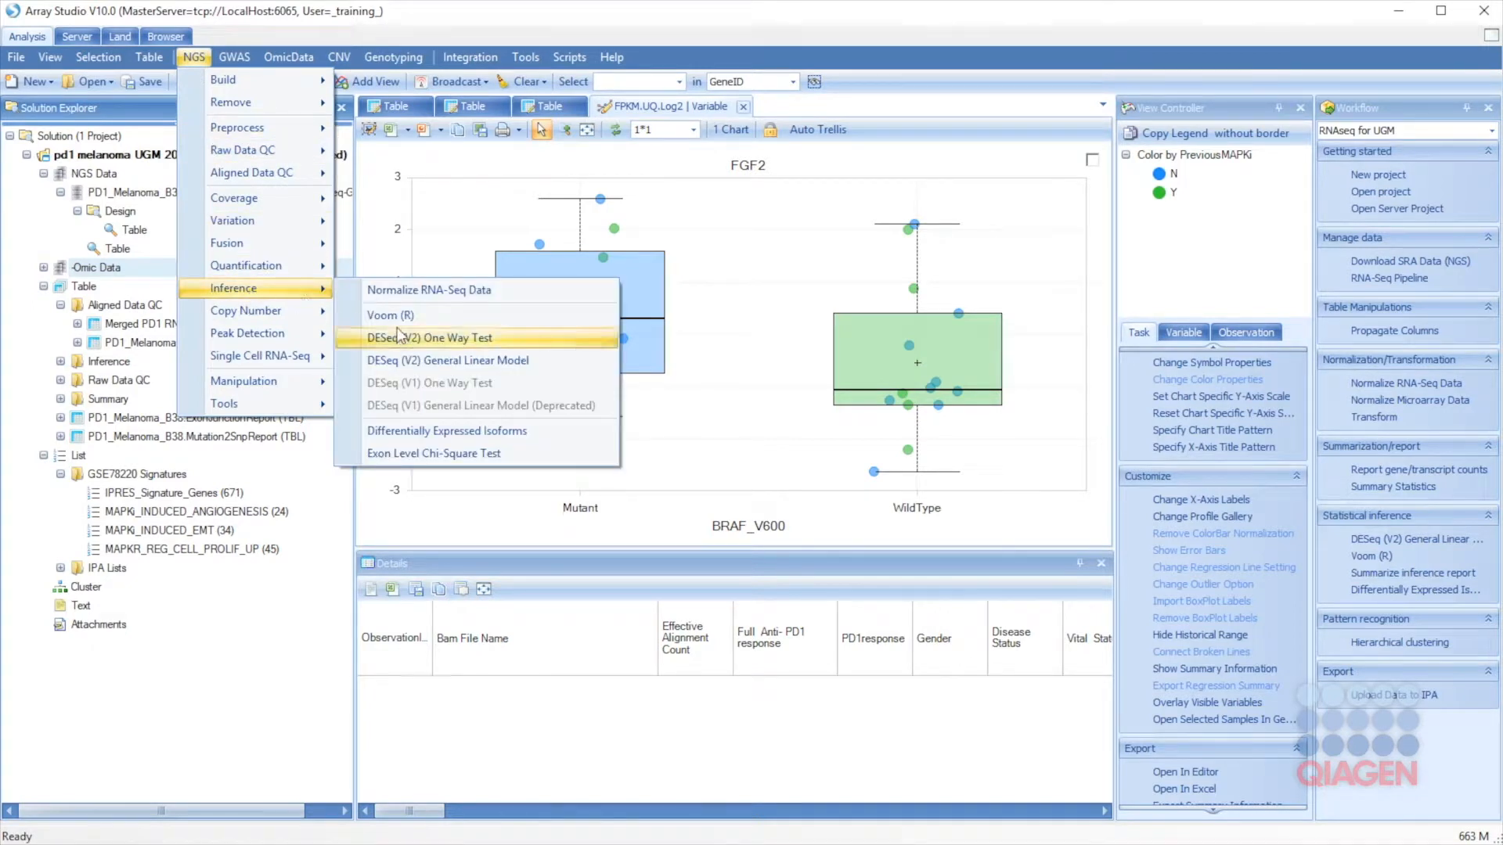
pyautogui.click(192, 57)
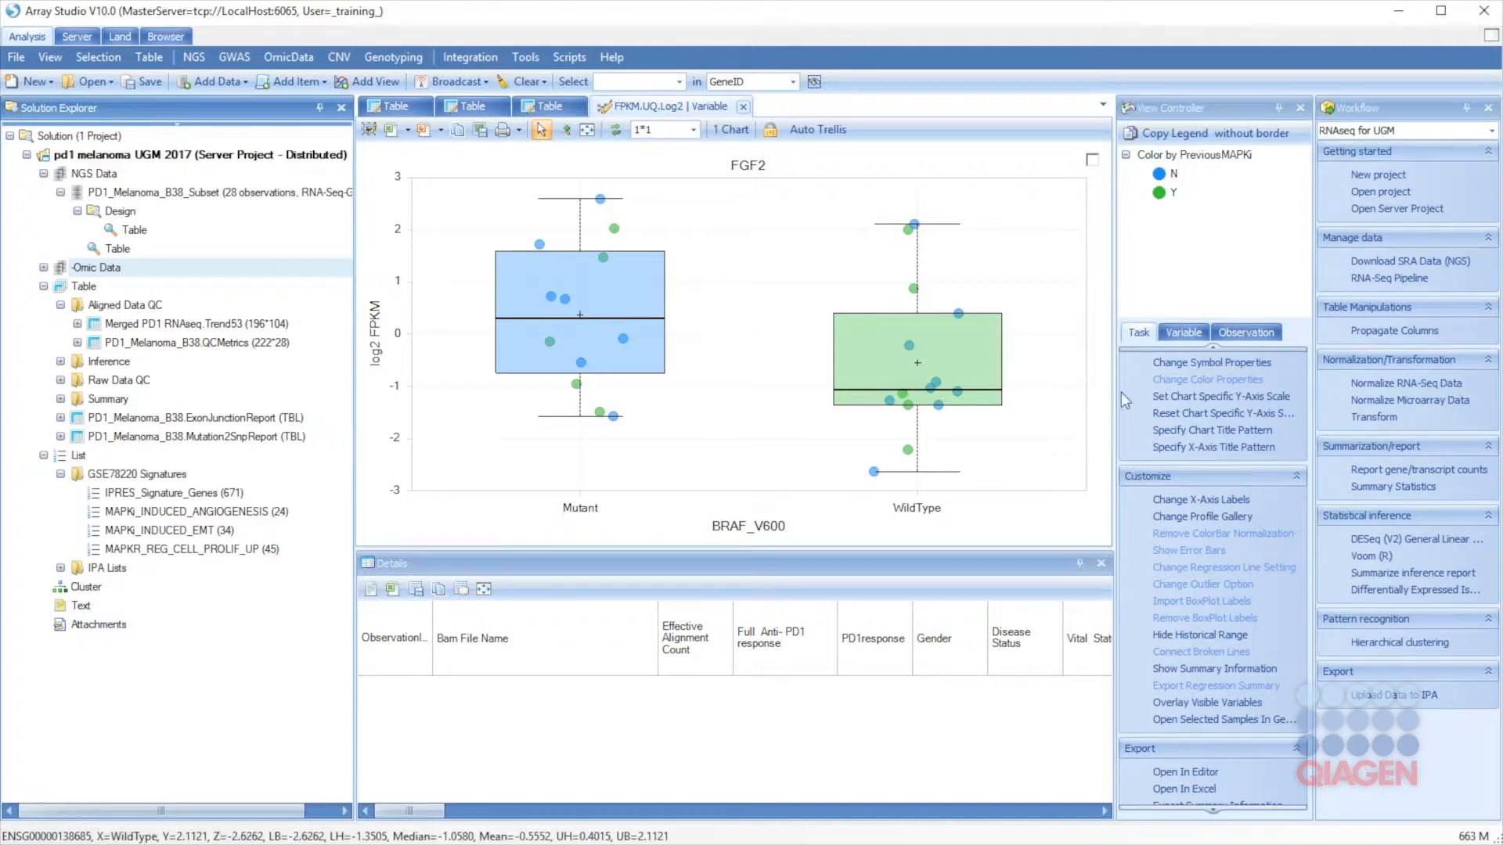
# Step: Set up a DESeq GLM test on PD1_Melanoma_B38.Count with PD1response as the model term
pyautogui.click(1387, 541)
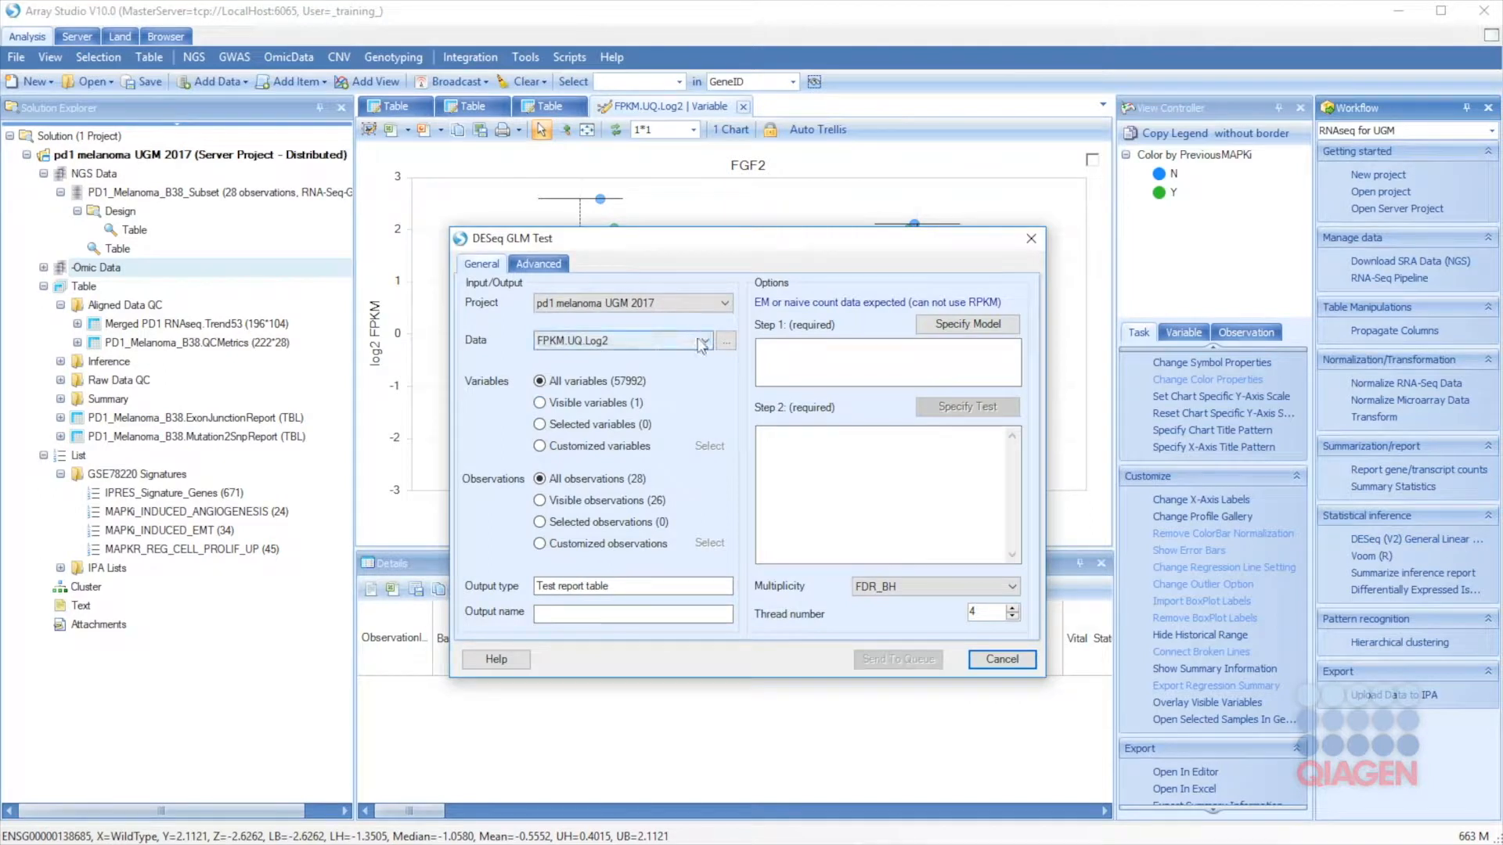
pyautogui.click(727, 343)
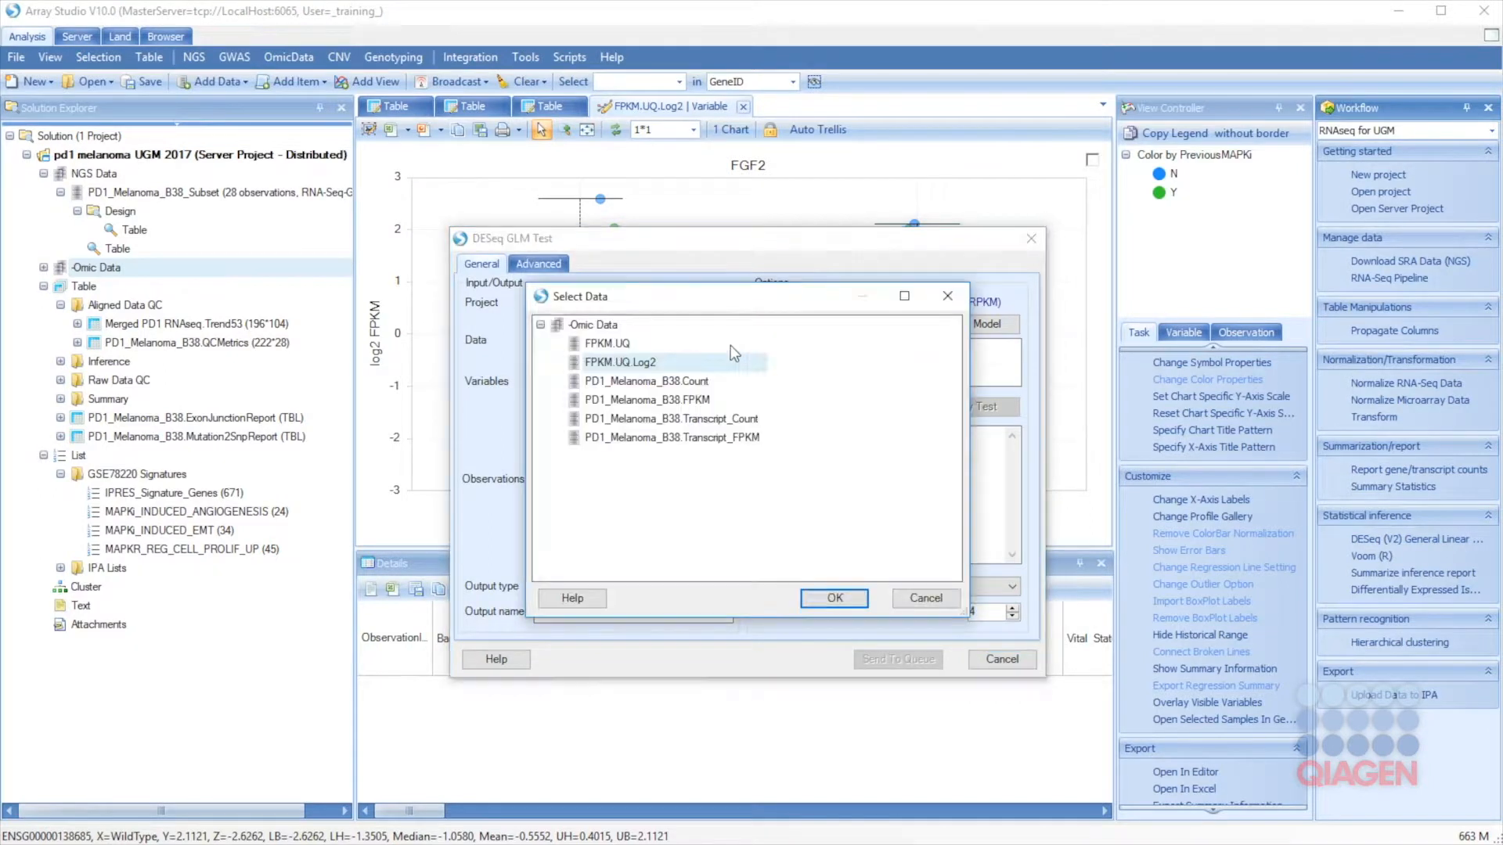
pyautogui.click(668, 382)
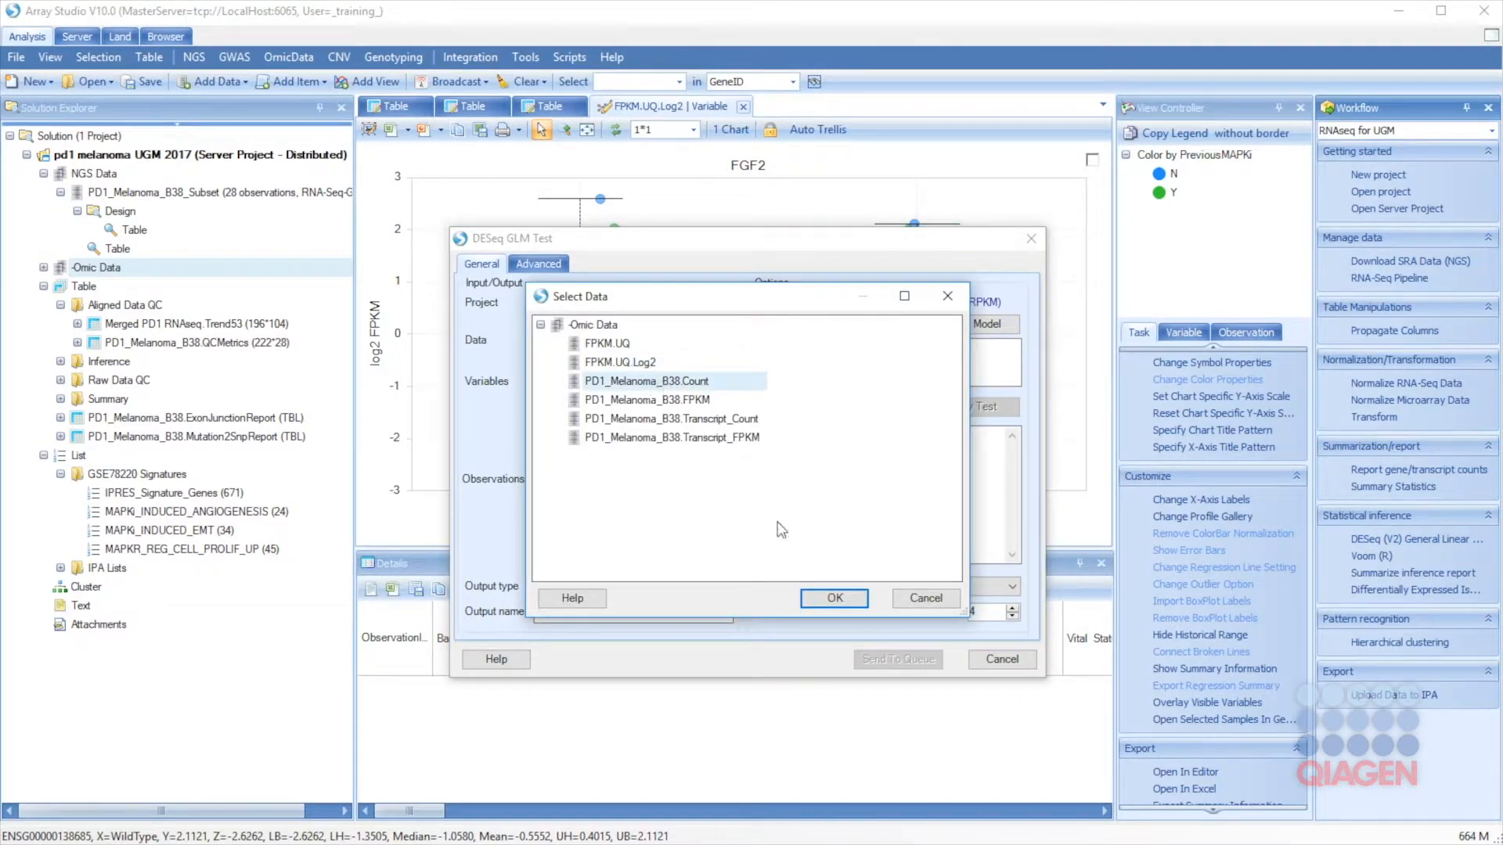
pyautogui.click(834, 598)
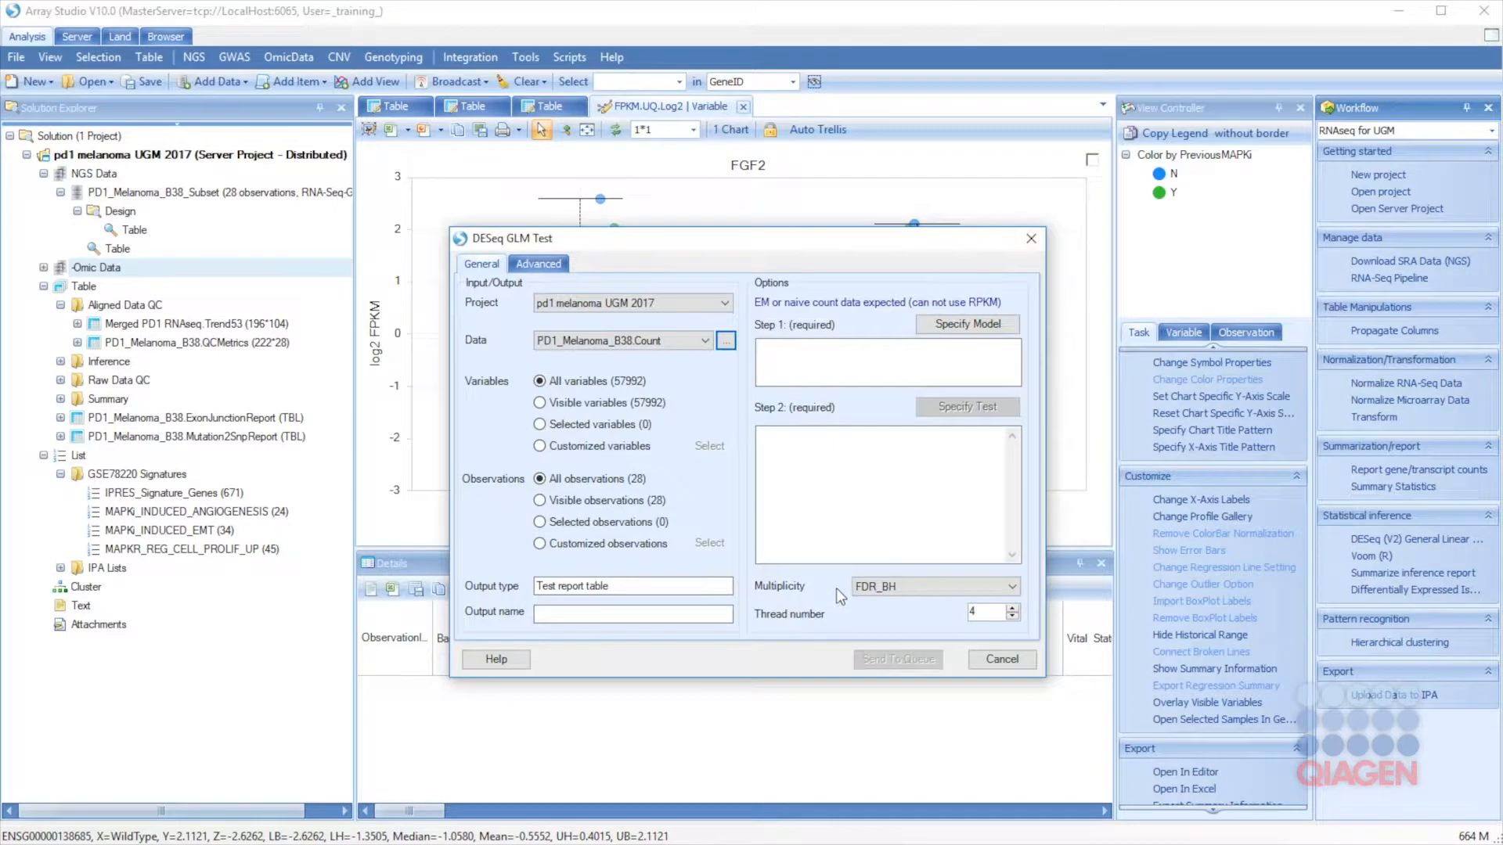
pyautogui.click(953, 328)
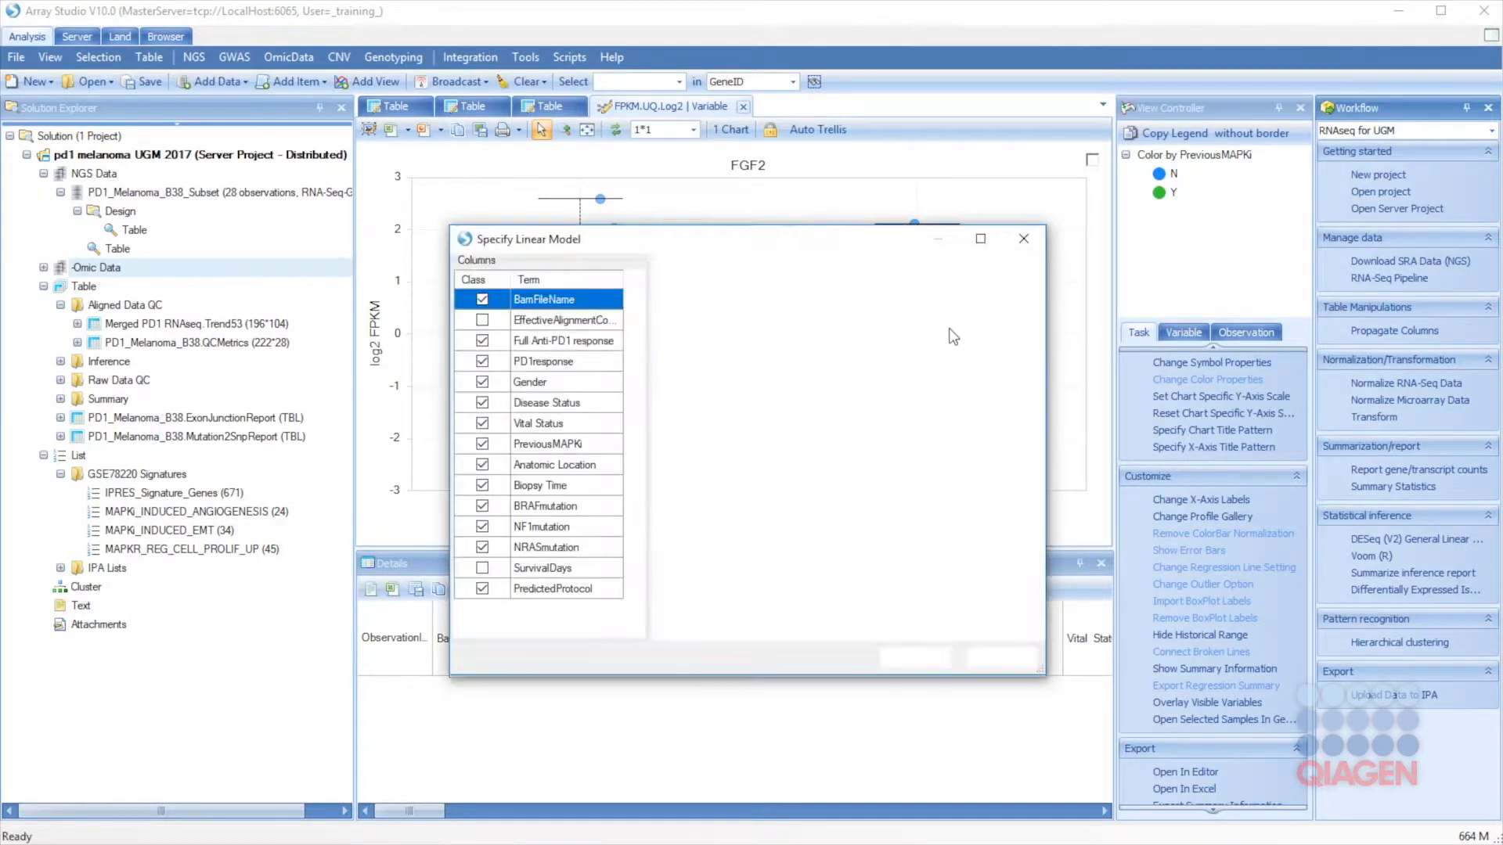
pyautogui.click(523, 361)
pyautogui.click(684, 281)
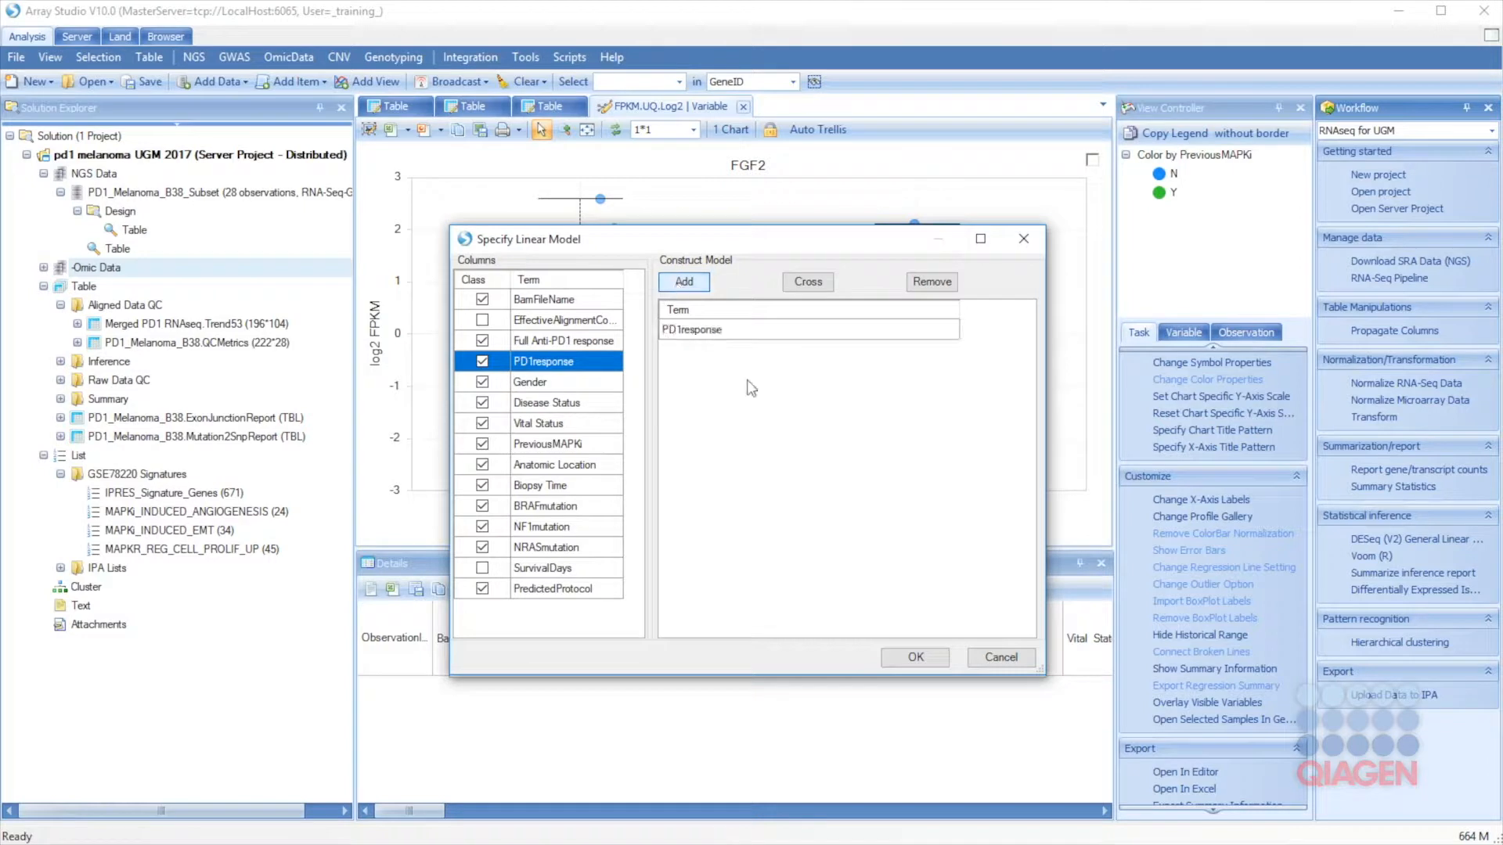
pyautogui.click(915, 657)
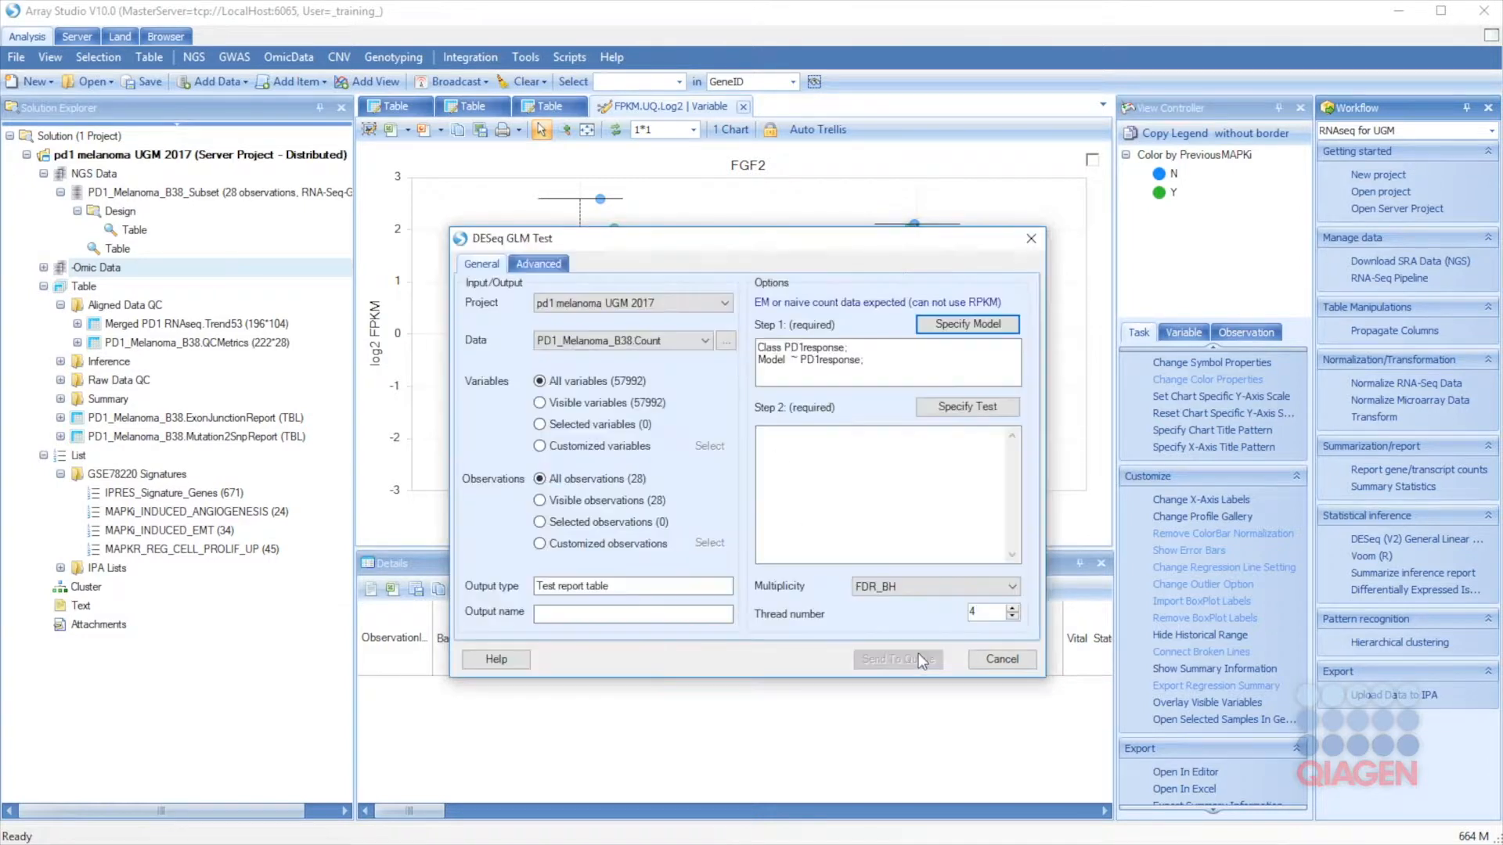
# Step: Add the NonResponder vs Responder contrast and submit the DESeq test
pyautogui.click(968, 408)
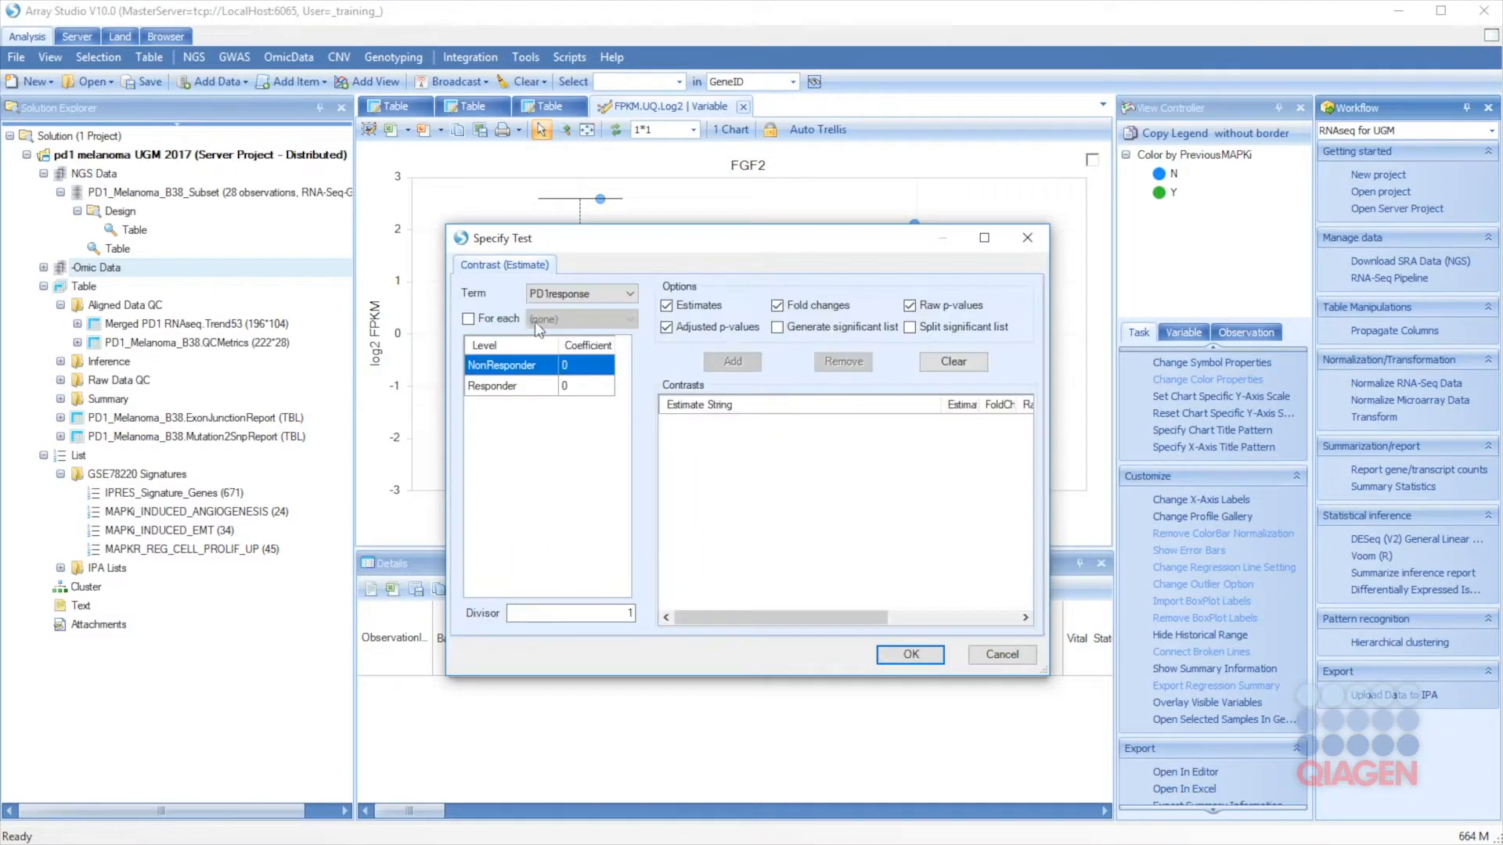
pyautogui.click(469, 320)
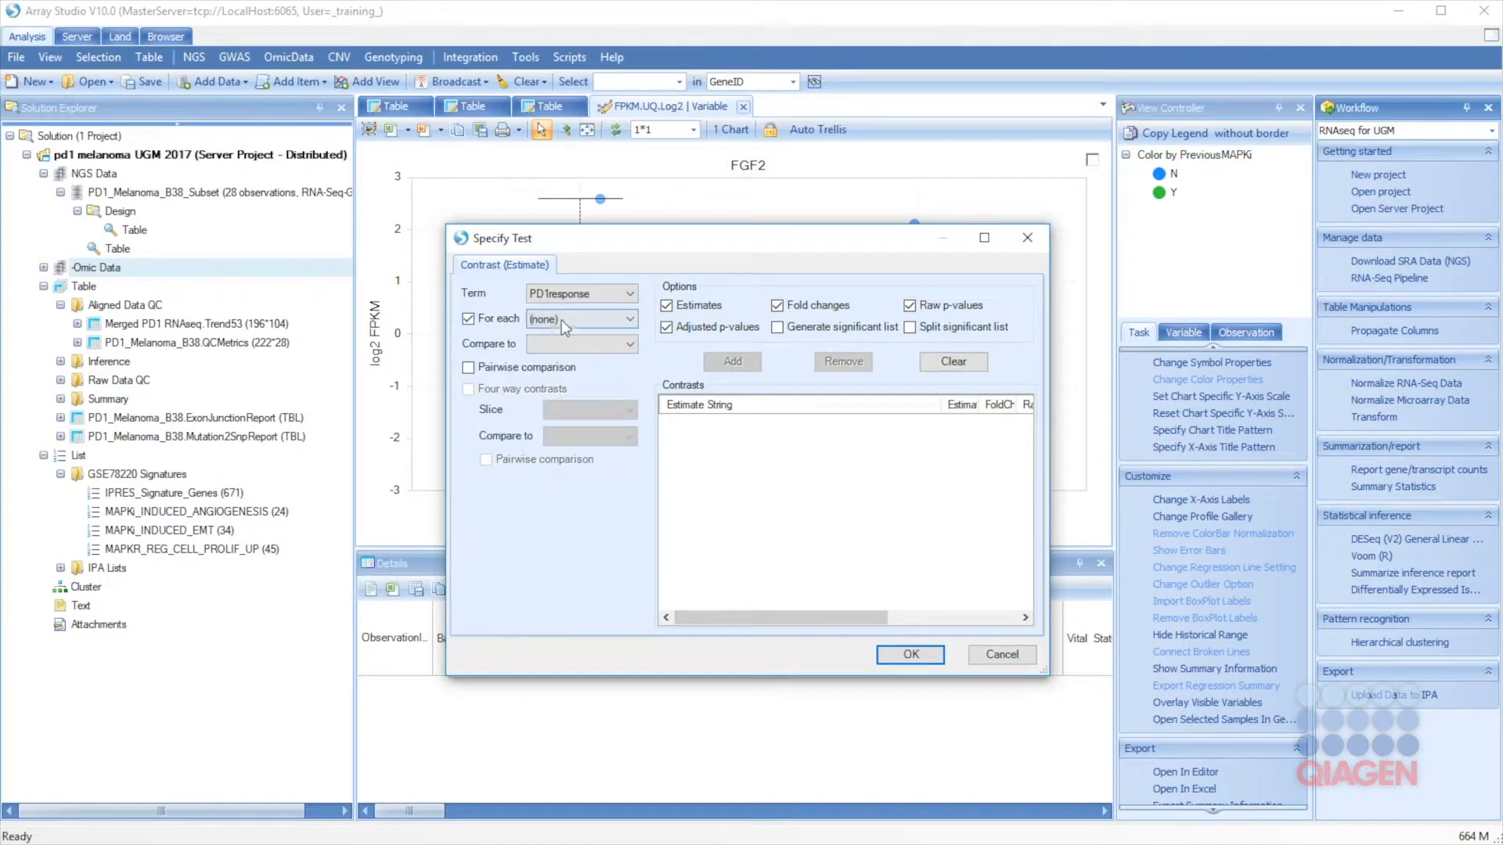
pyautogui.click(545, 349)
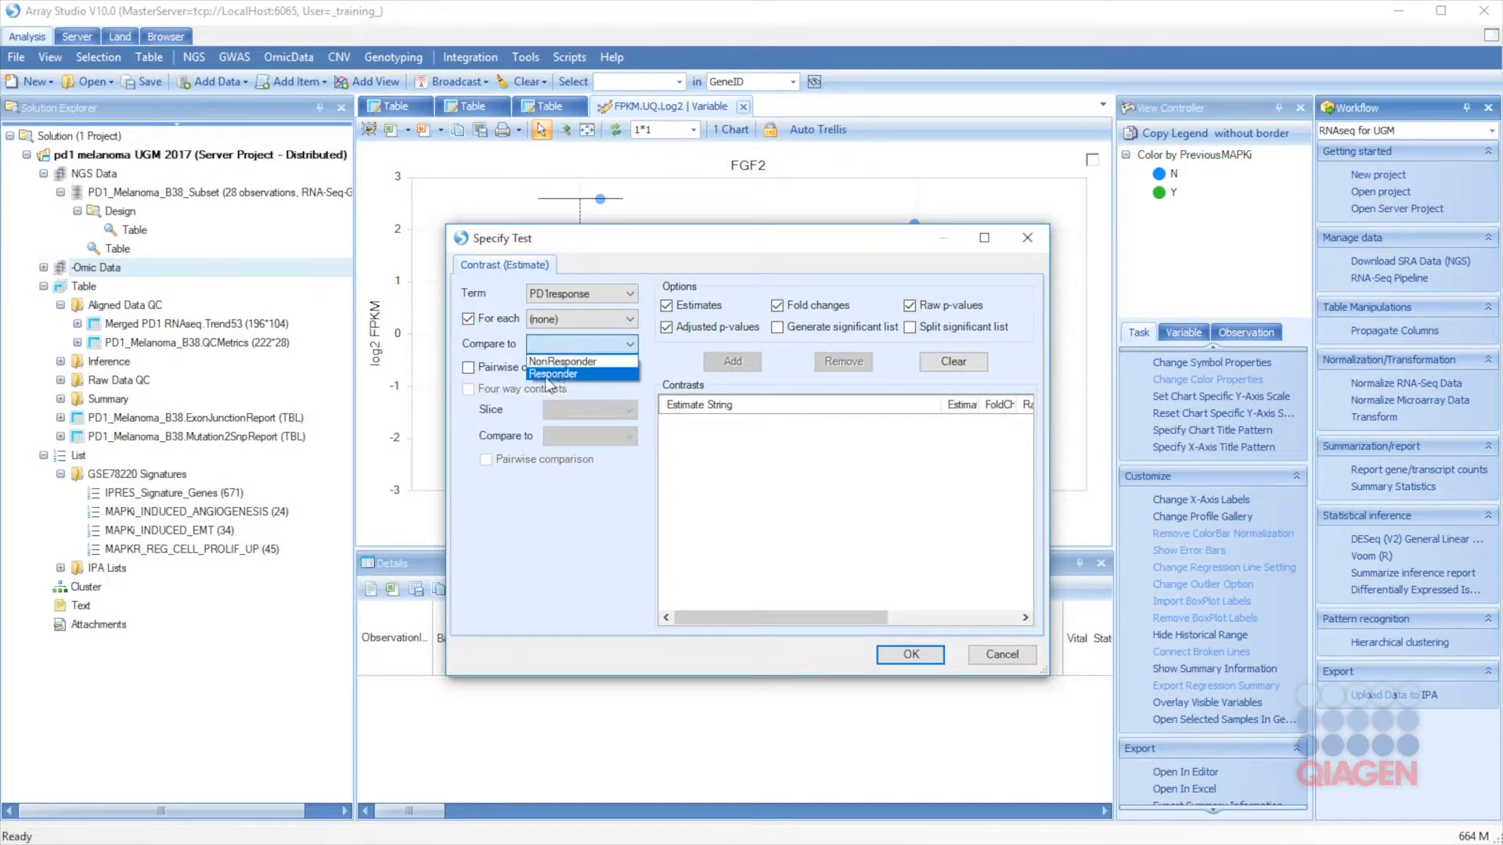
pyautogui.click(548, 374)
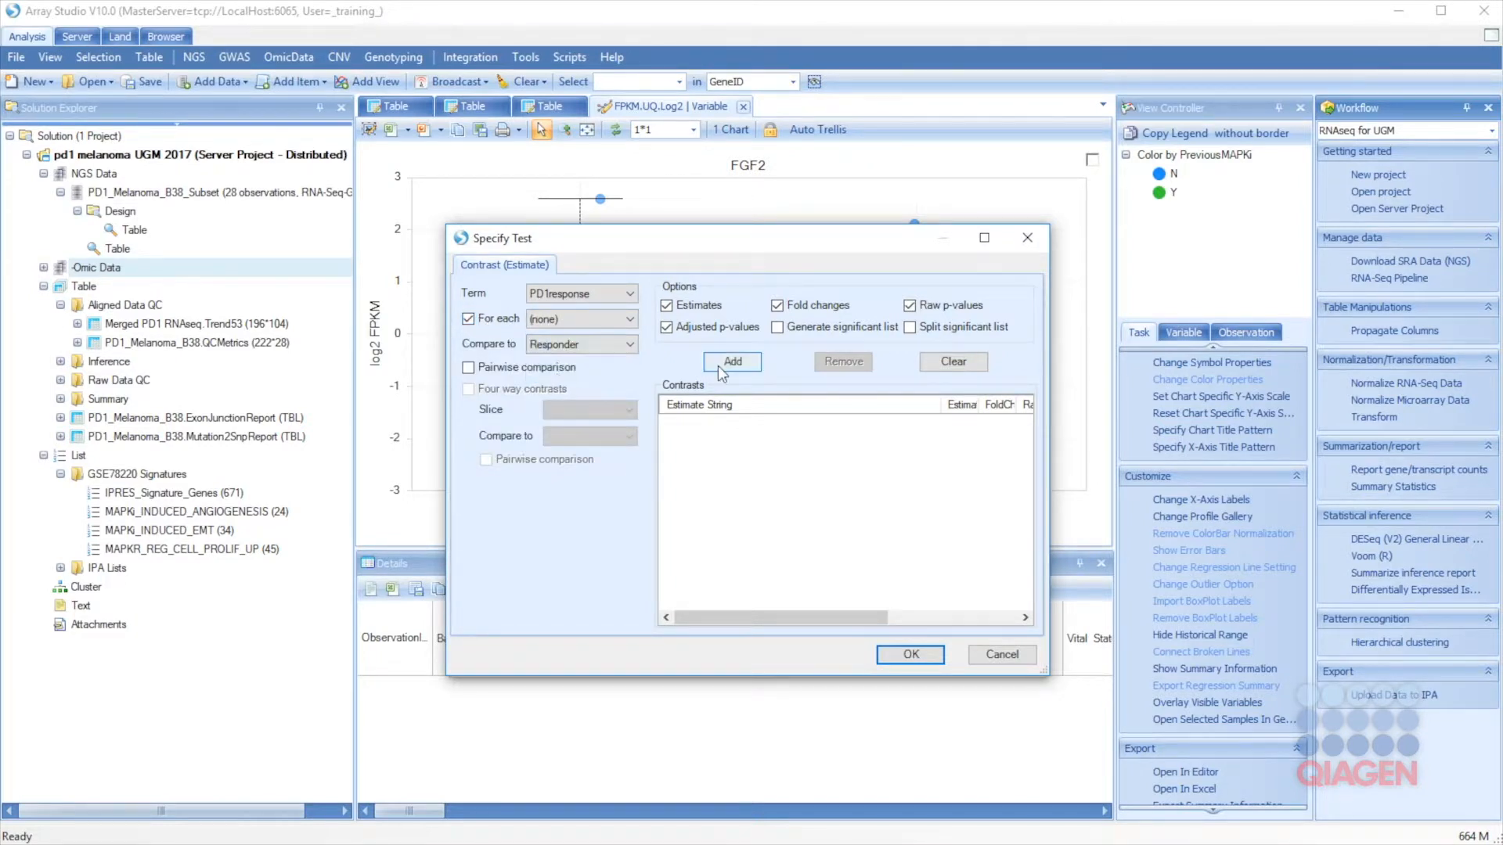
pyautogui.click(719, 366)
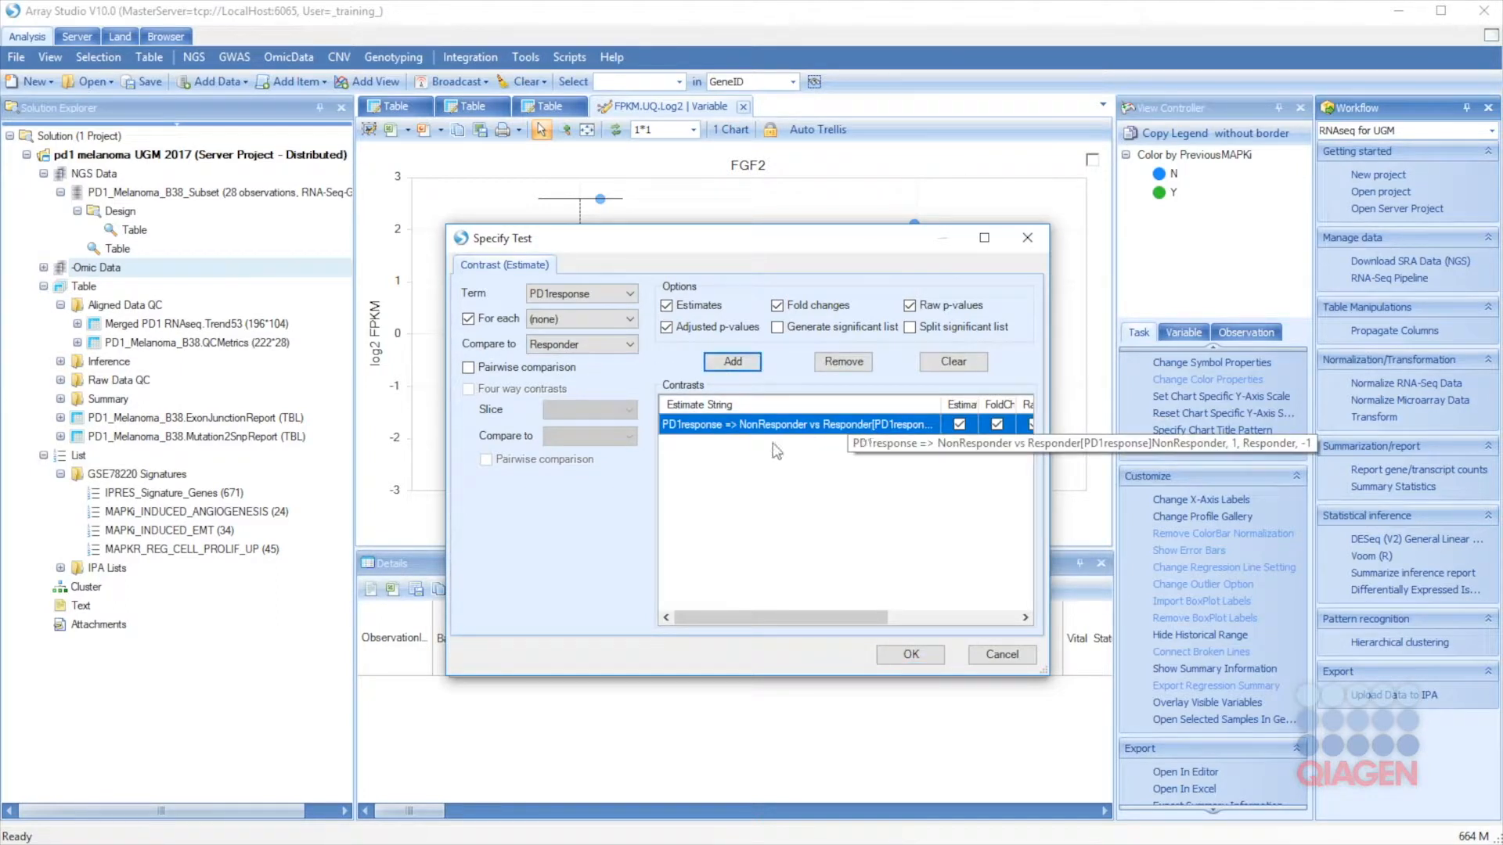
pyautogui.click(912, 657)
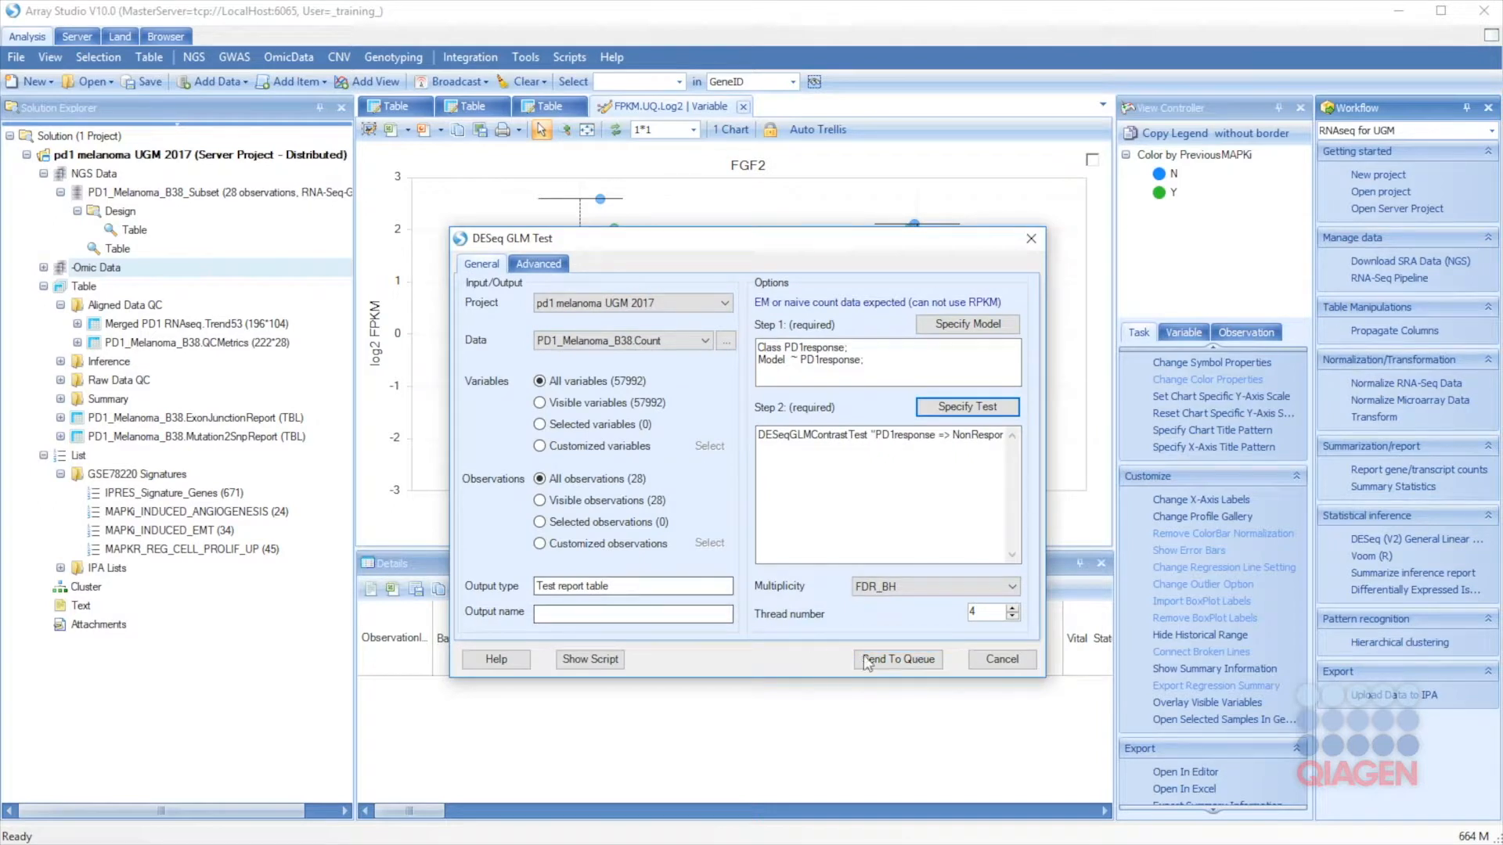
pyautogui.click(557, 267)
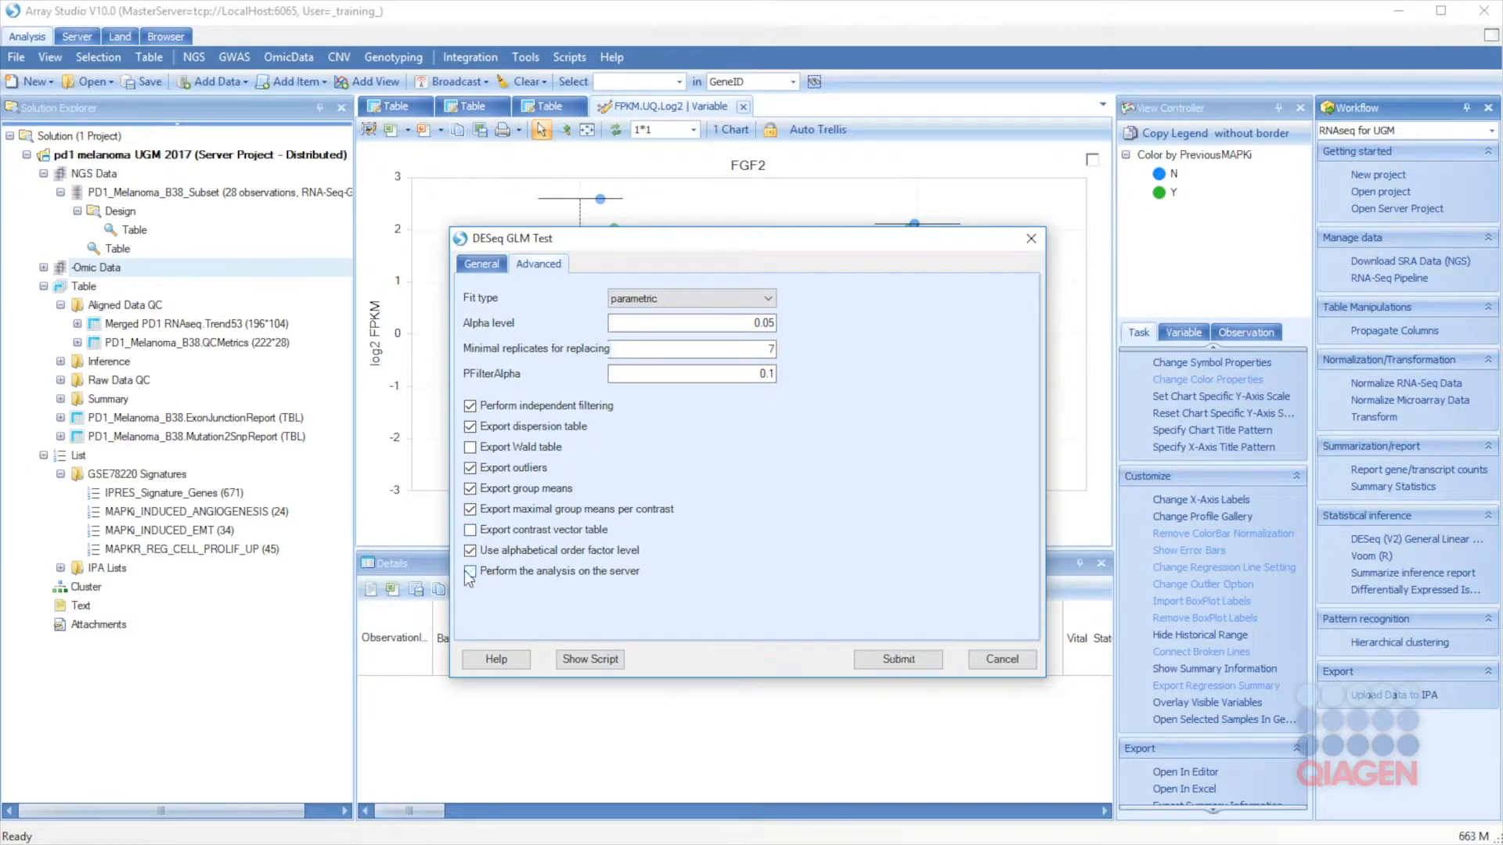
pyautogui.click(481, 264)
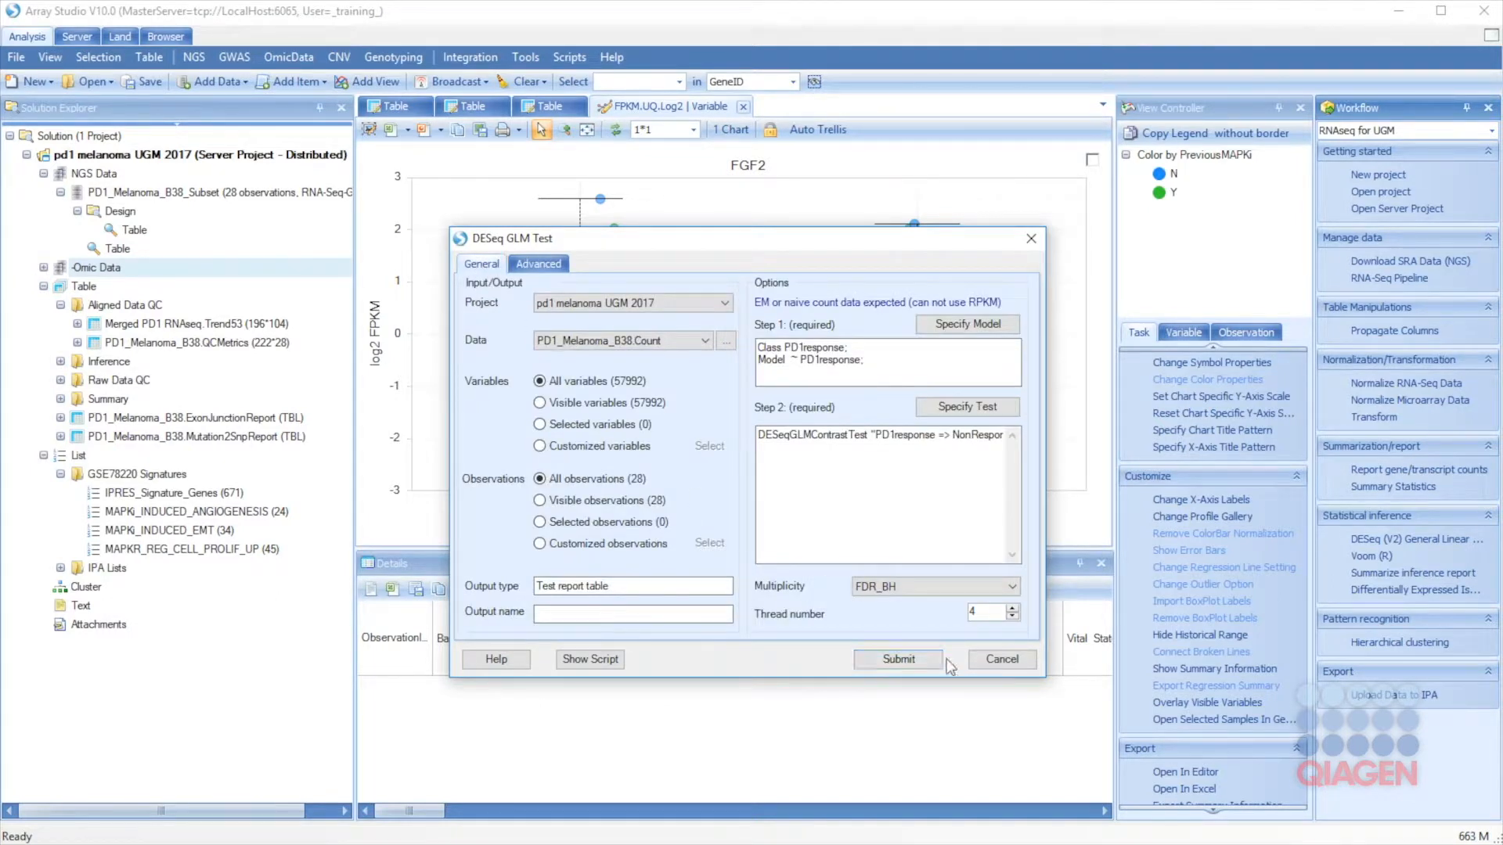
pyautogui.click(1002, 659)
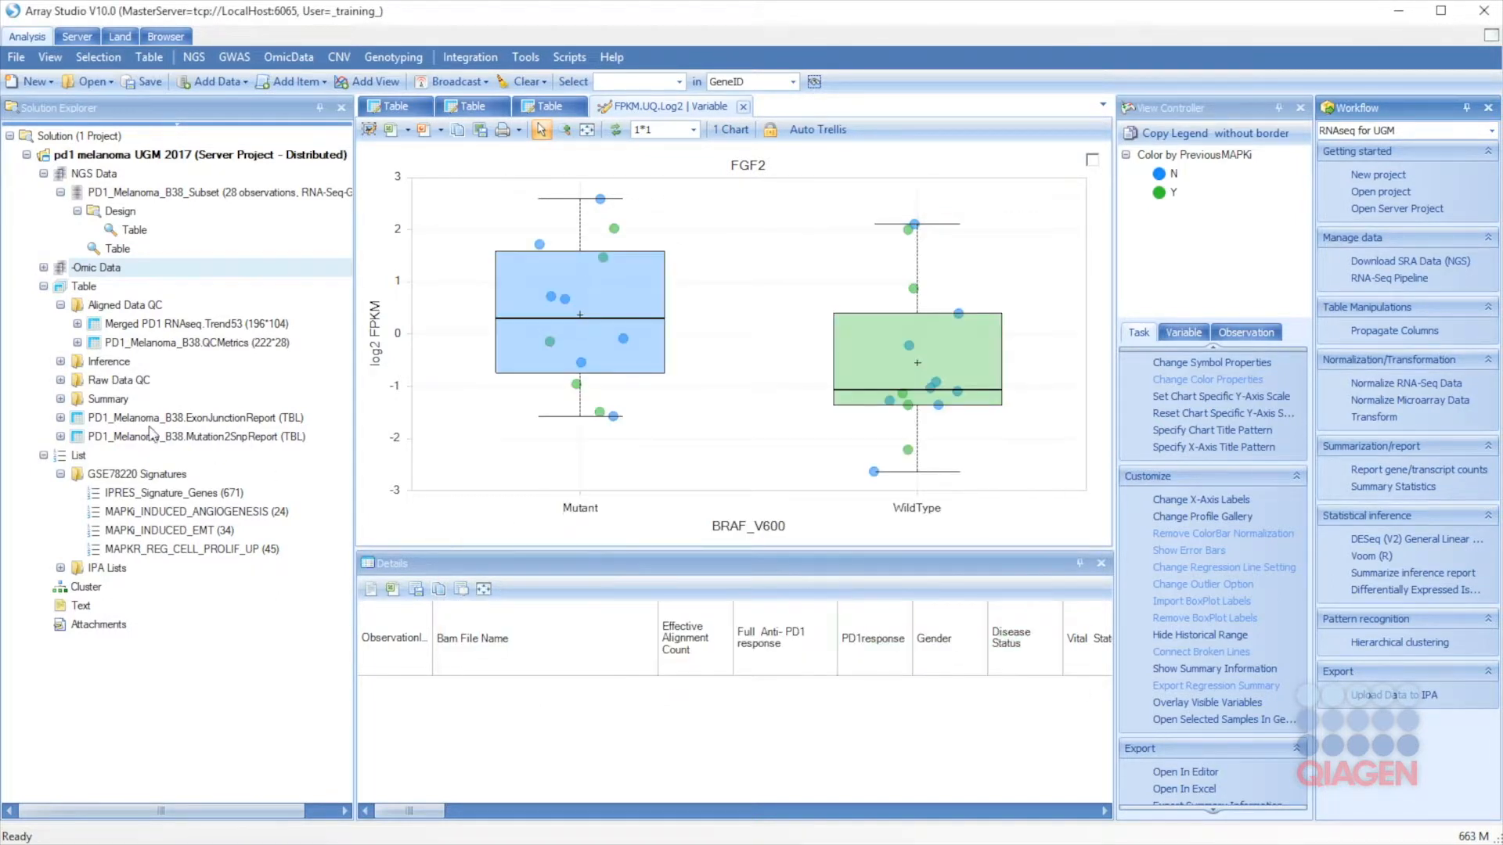
# Step: Expand the Inference folder and open the GeneLevel.NRvsR.DESeq2ContrastTest Report
pyautogui.click(60, 362)
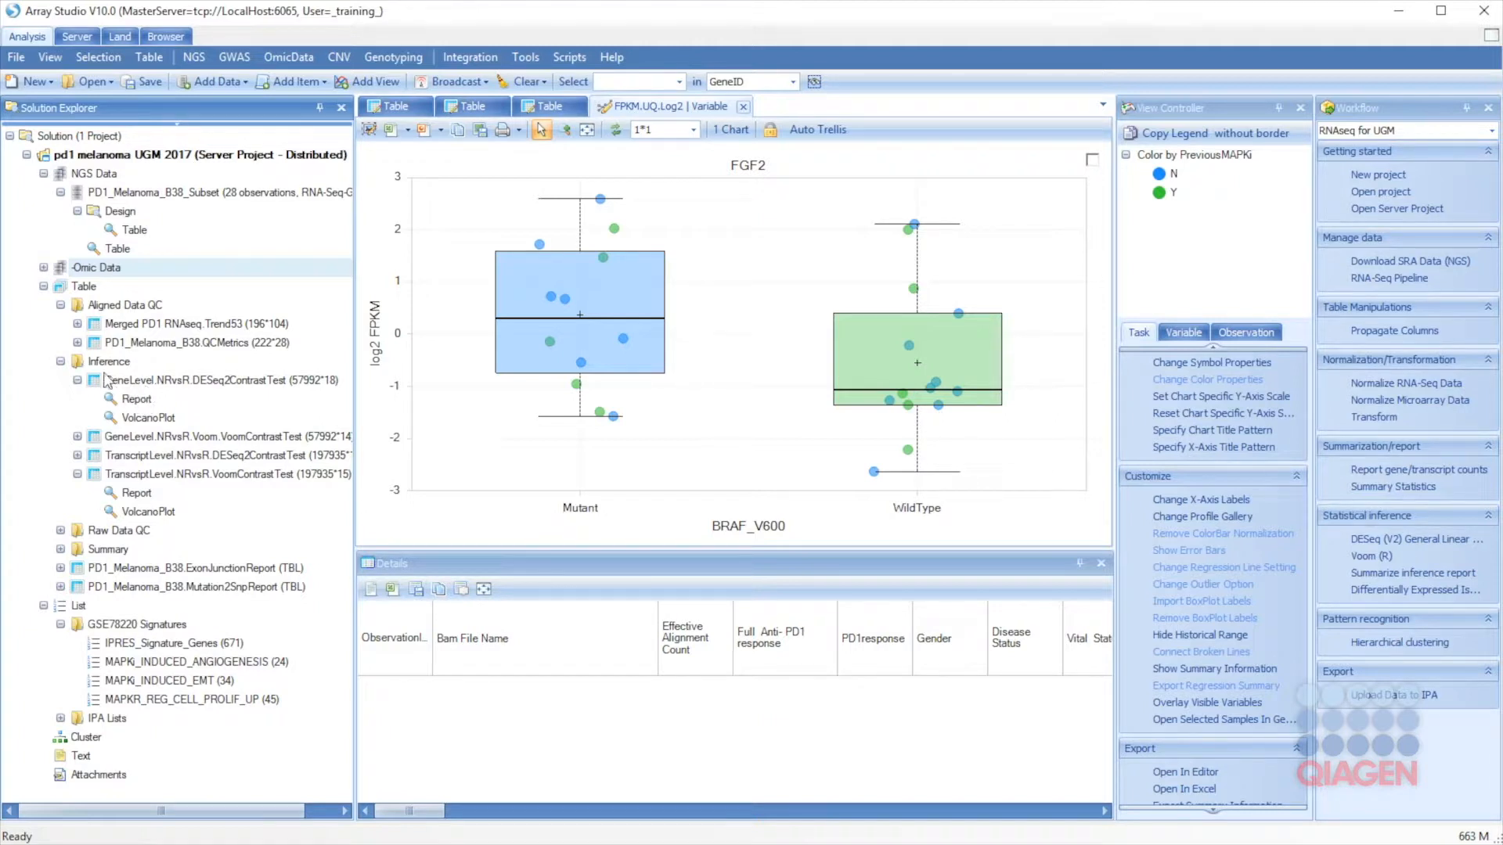
pyautogui.doubleClick(144, 400)
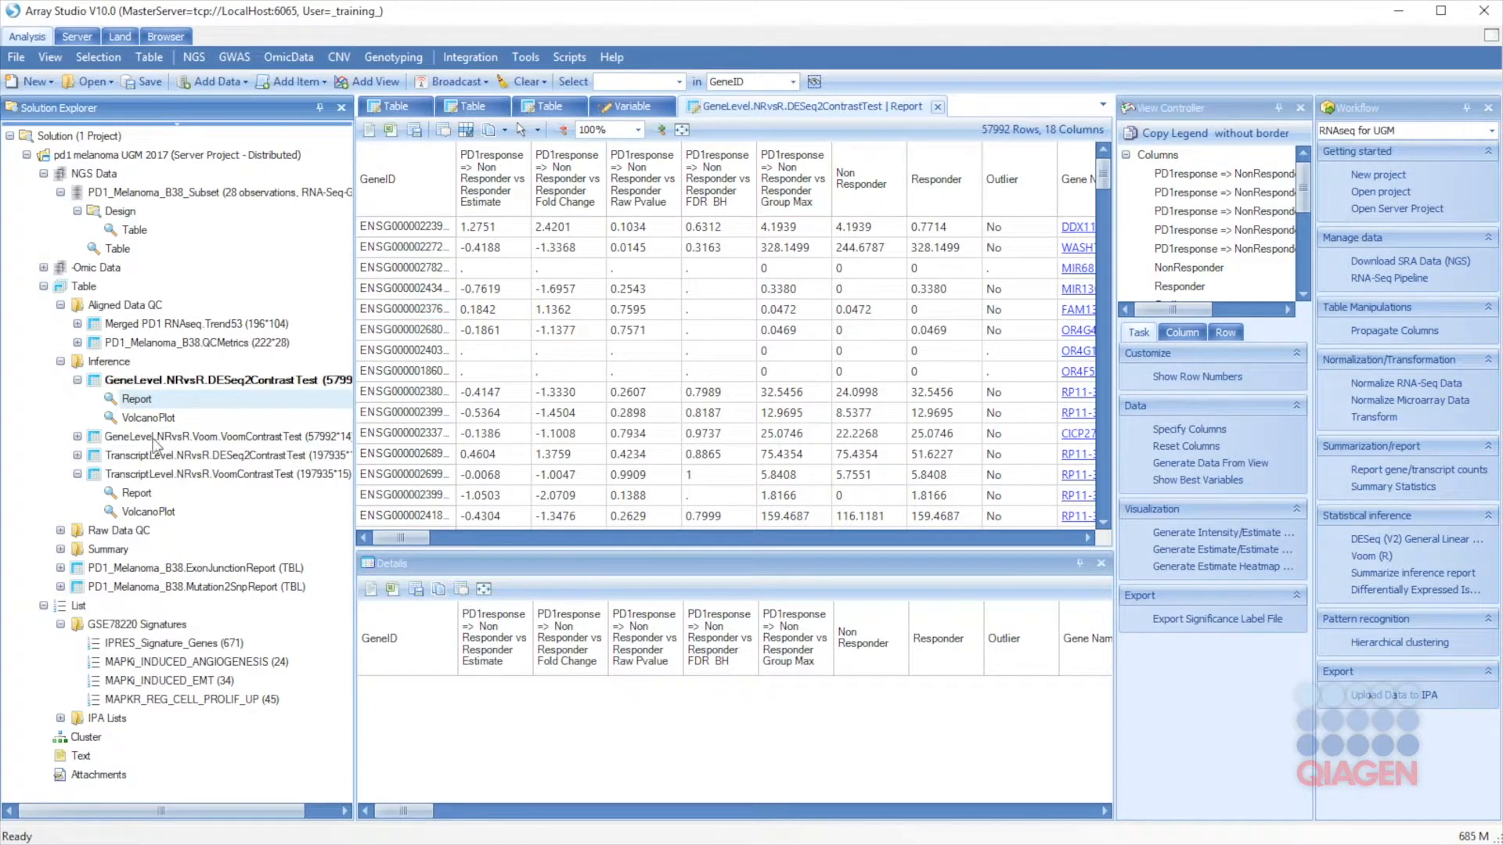
# Step: Open the VolcanoPlot in quality-first mode and bring up its Symbol Properties dialog
pyautogui.doubleClick(136, 420)
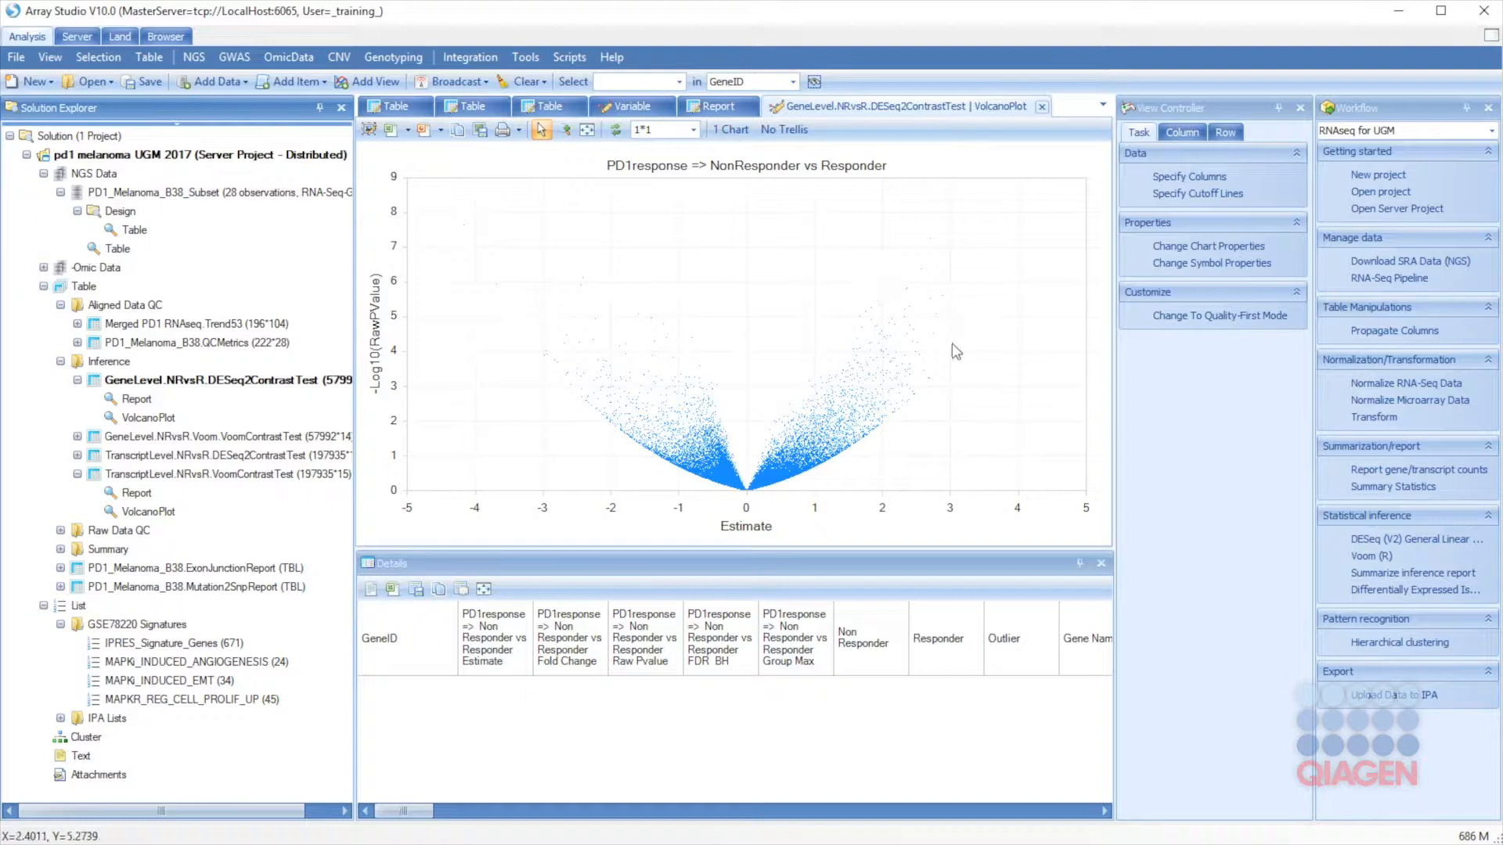
pyautogui.click(1184, 319)
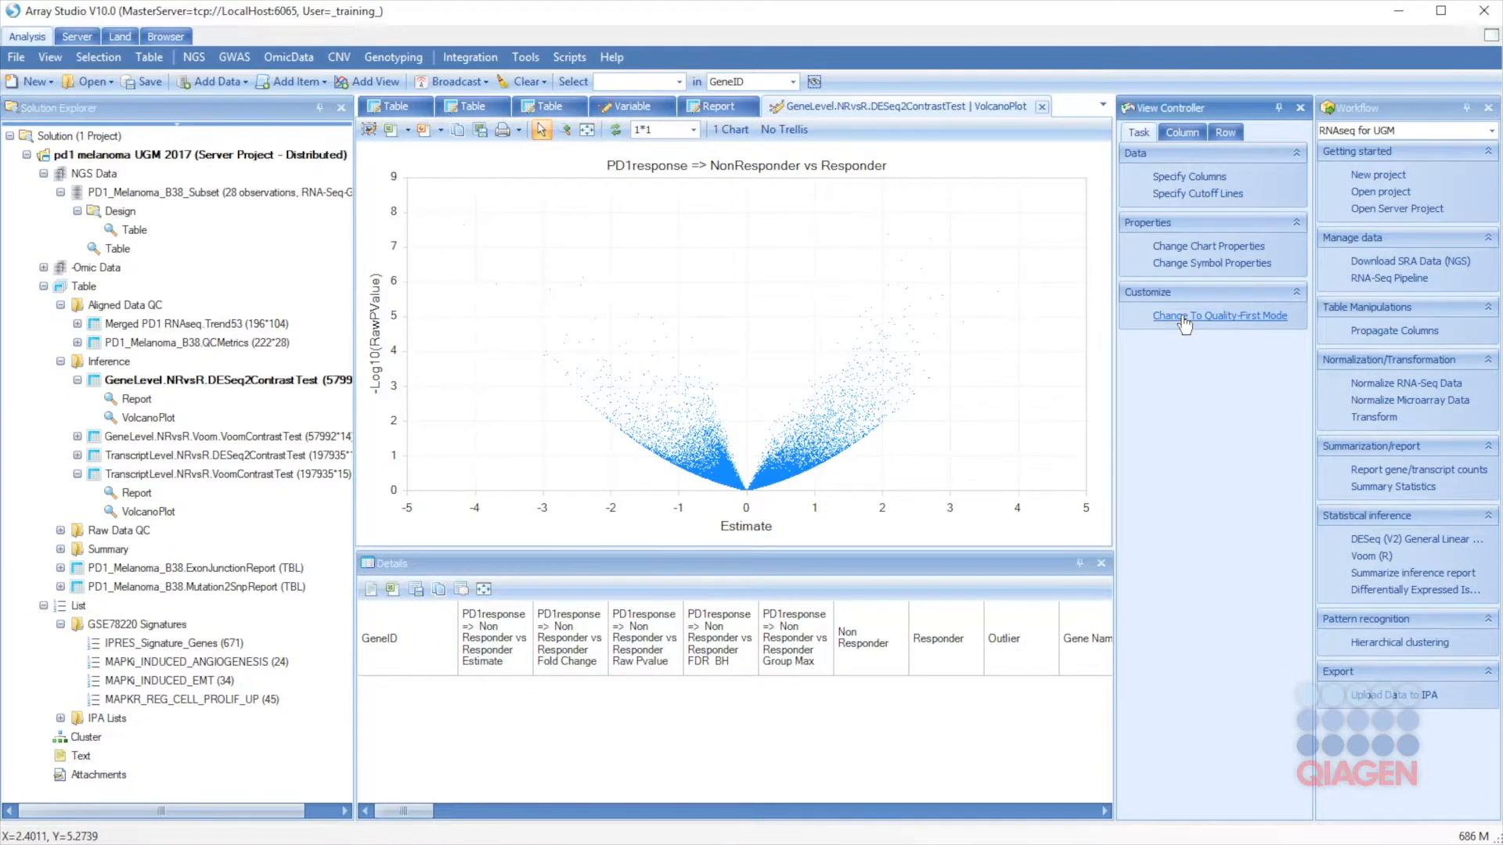
pyautogui.click(1174, 265)
pyautogui.moveTo(708, 247); pyautogui.dragTo(1171, 411)
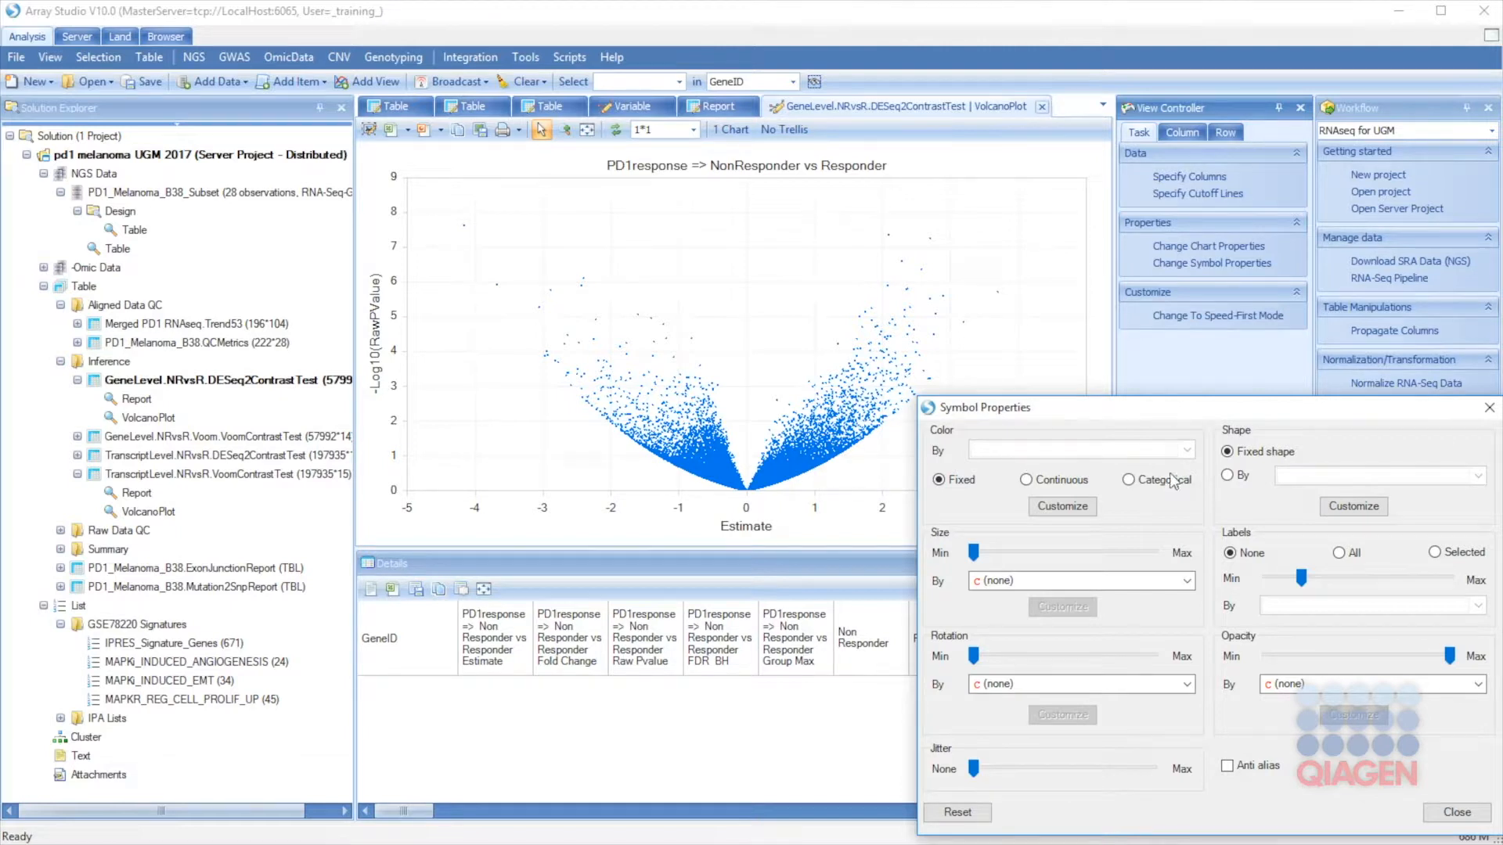
# Step: Colour points continuously by Estimate and size them by a PD1response contrast statistic, enlarging the smallest
pyautogui.click(1026, 480)
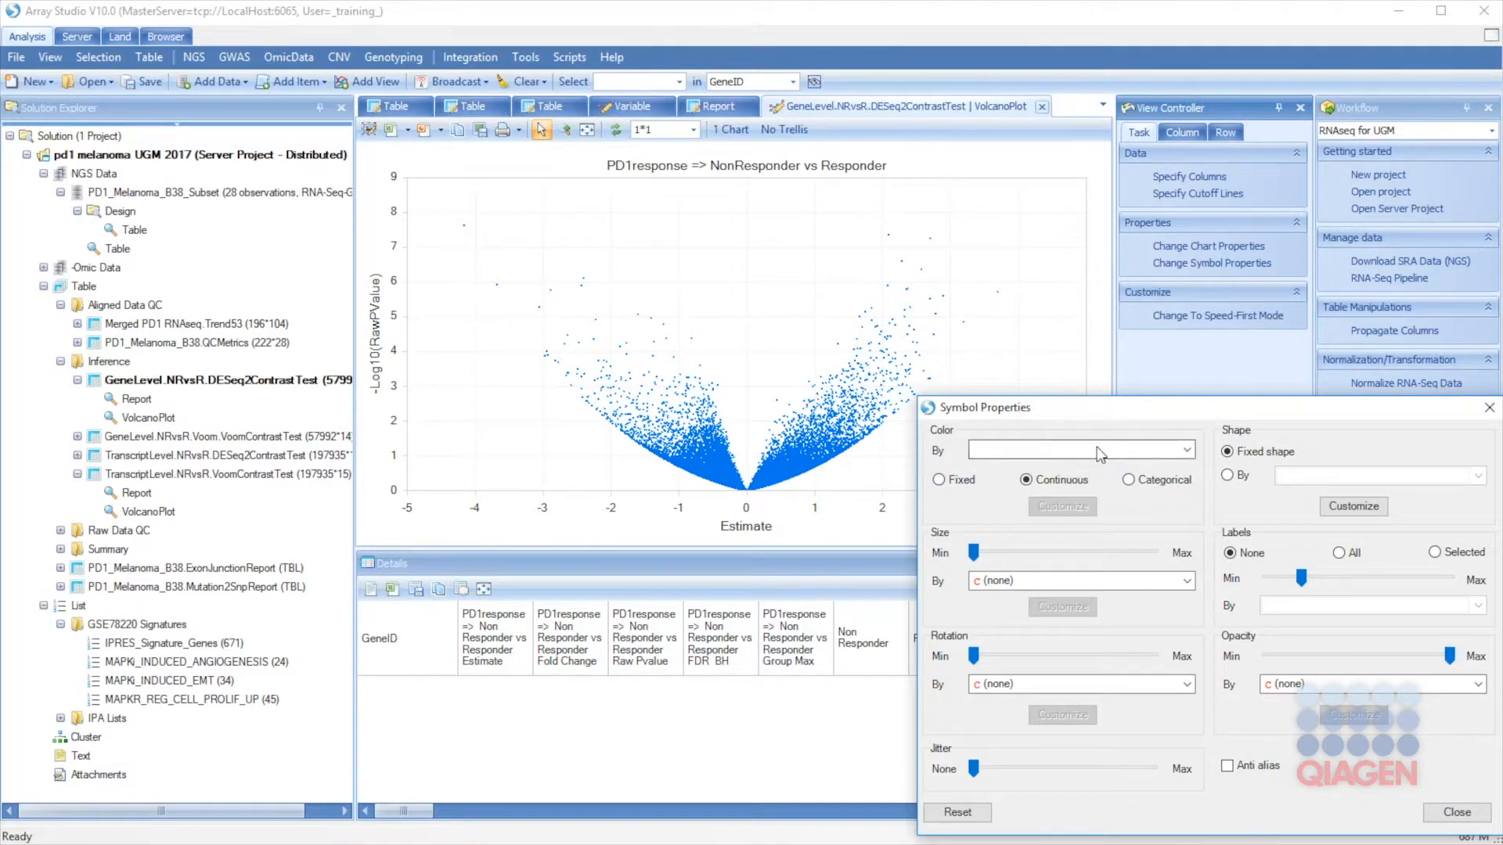
pyautogui.click(1100, 453)
pyautogui.click(1084, 512)
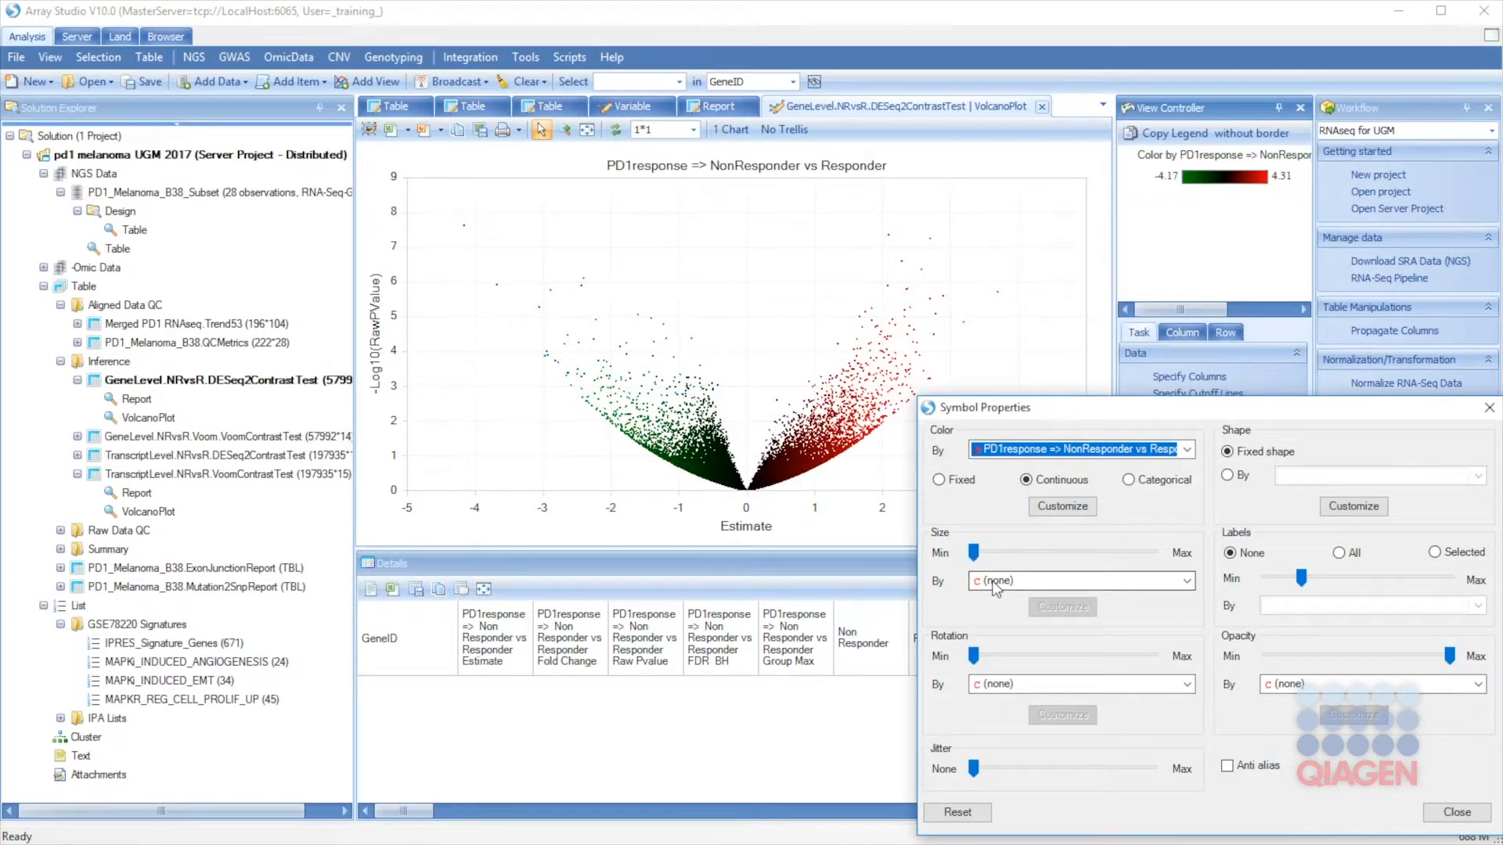
pyautogui.click(995, 585)
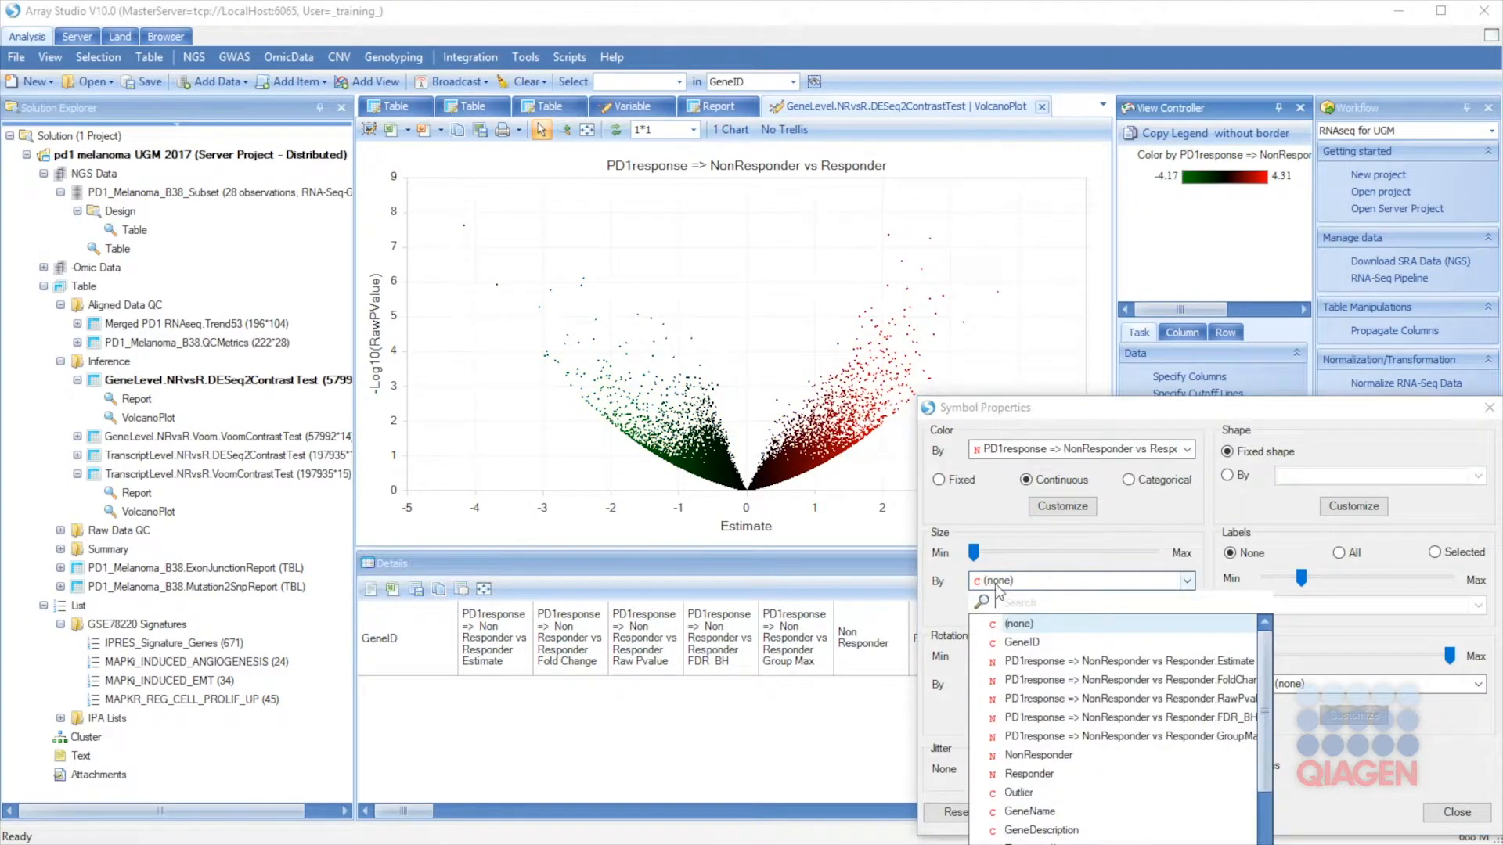
pyautogui.click(1034, 718)
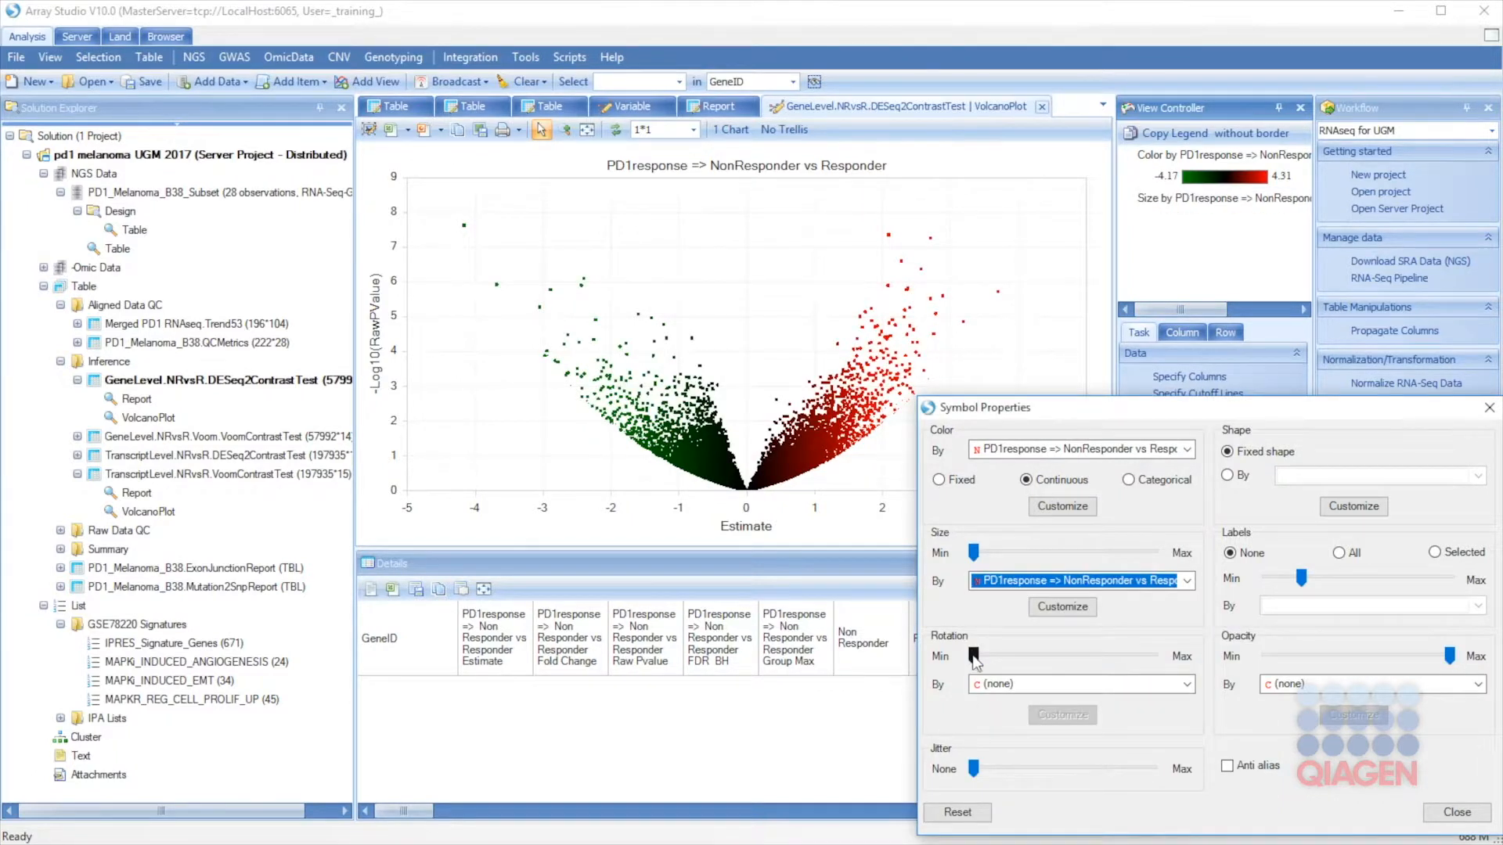
pyautogui.moveTo(973, 553); pyautogui.dragTo(1008, 554)
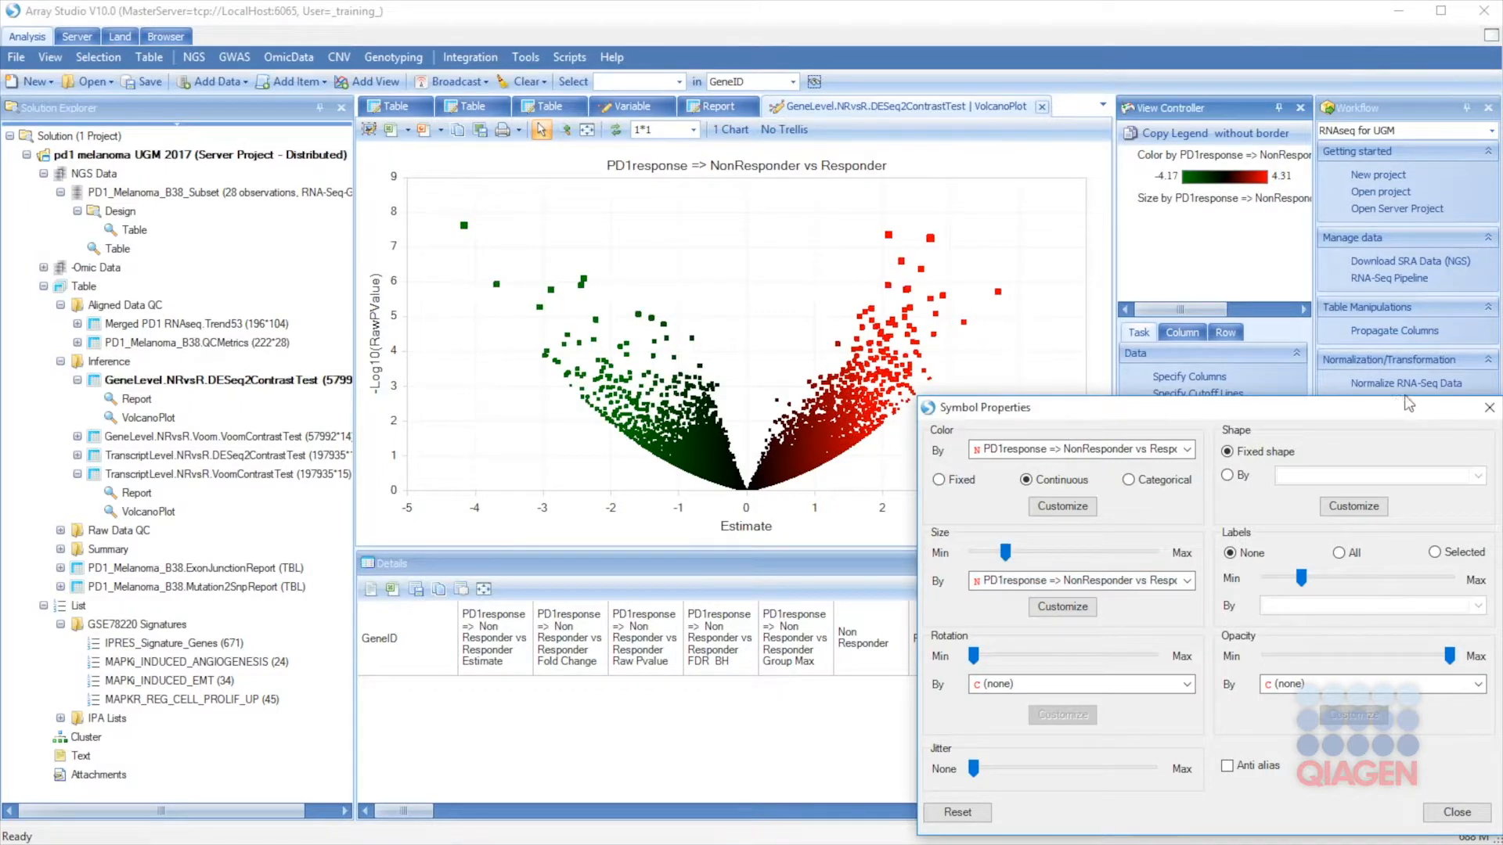
# Step: Set the volcano point shape to SolidCircle
pyautogui.click(1340, 510)
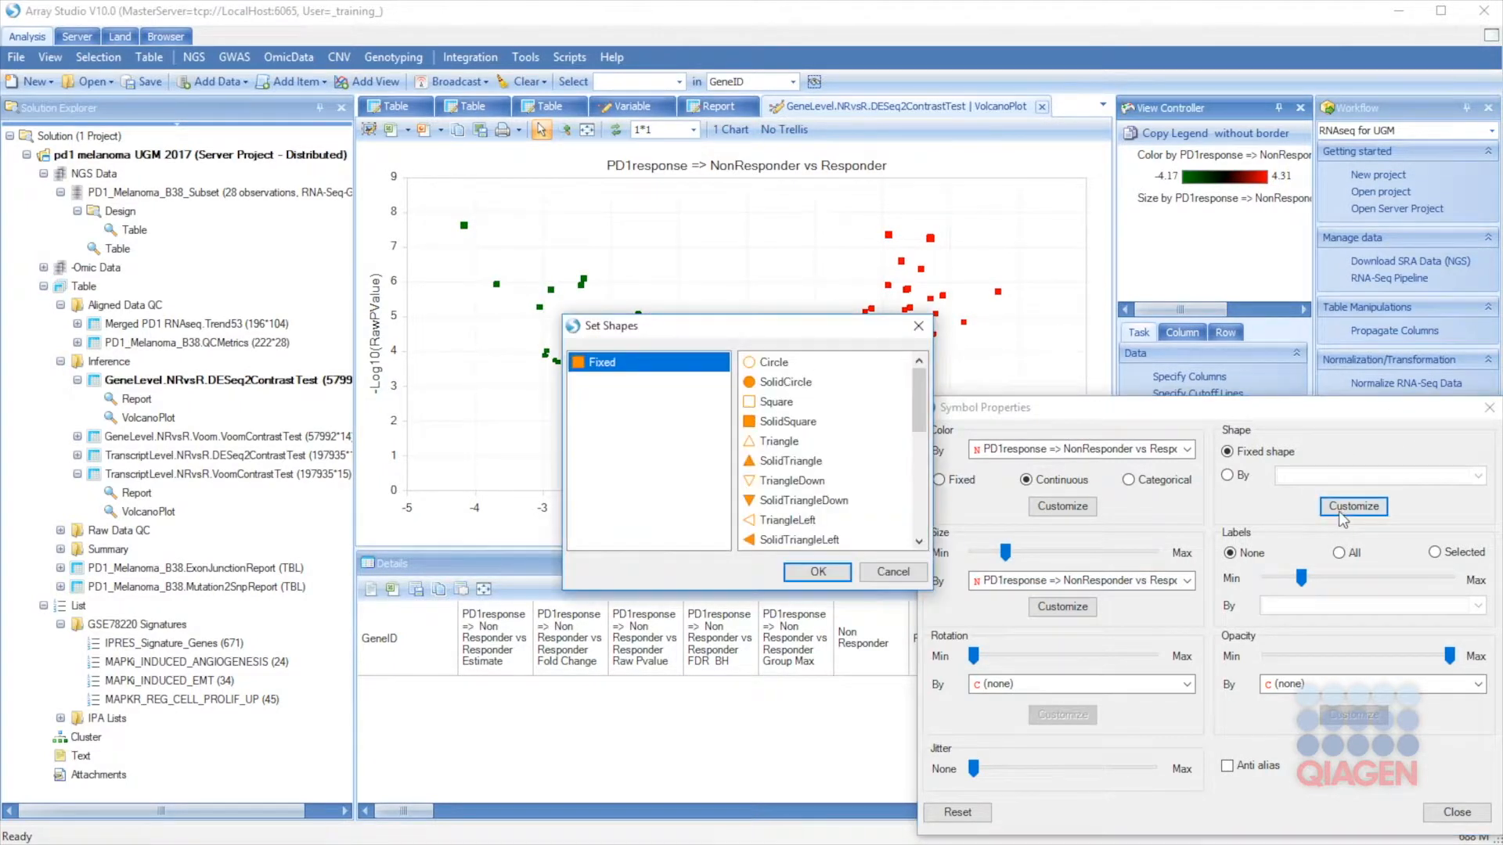
pyautogui.moveTo(685, 327); pyautogui.dragTo(1049, 455)
pyautogui.click(1142, 509)
pyautogui.click(1181, 699)
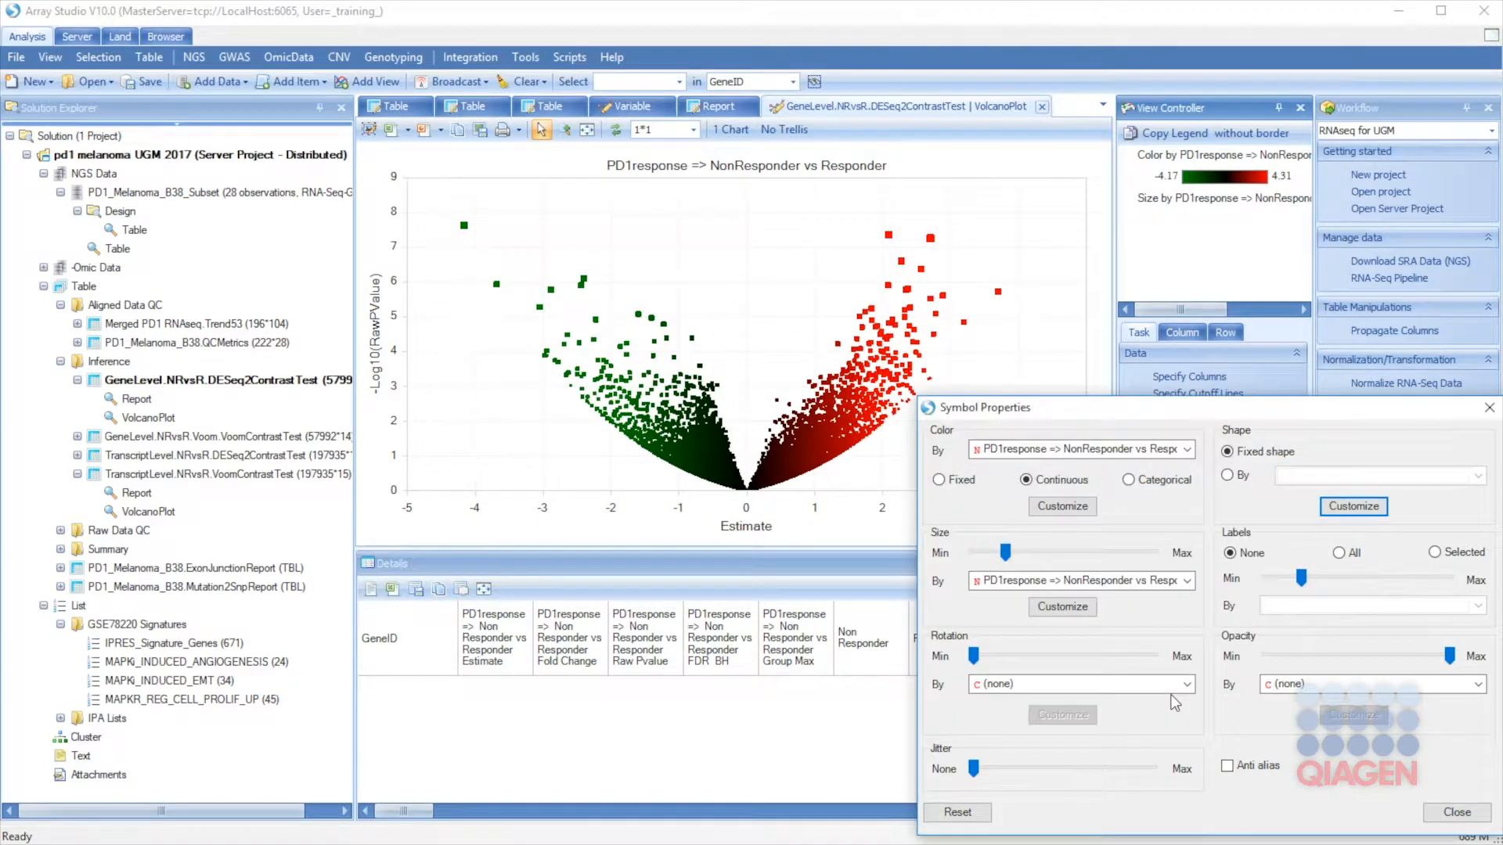
# Step: Label selected points by GeneName and make the points more transparent
pyautogui.click(1437, 553)
pyautogui.click(1454, 606)
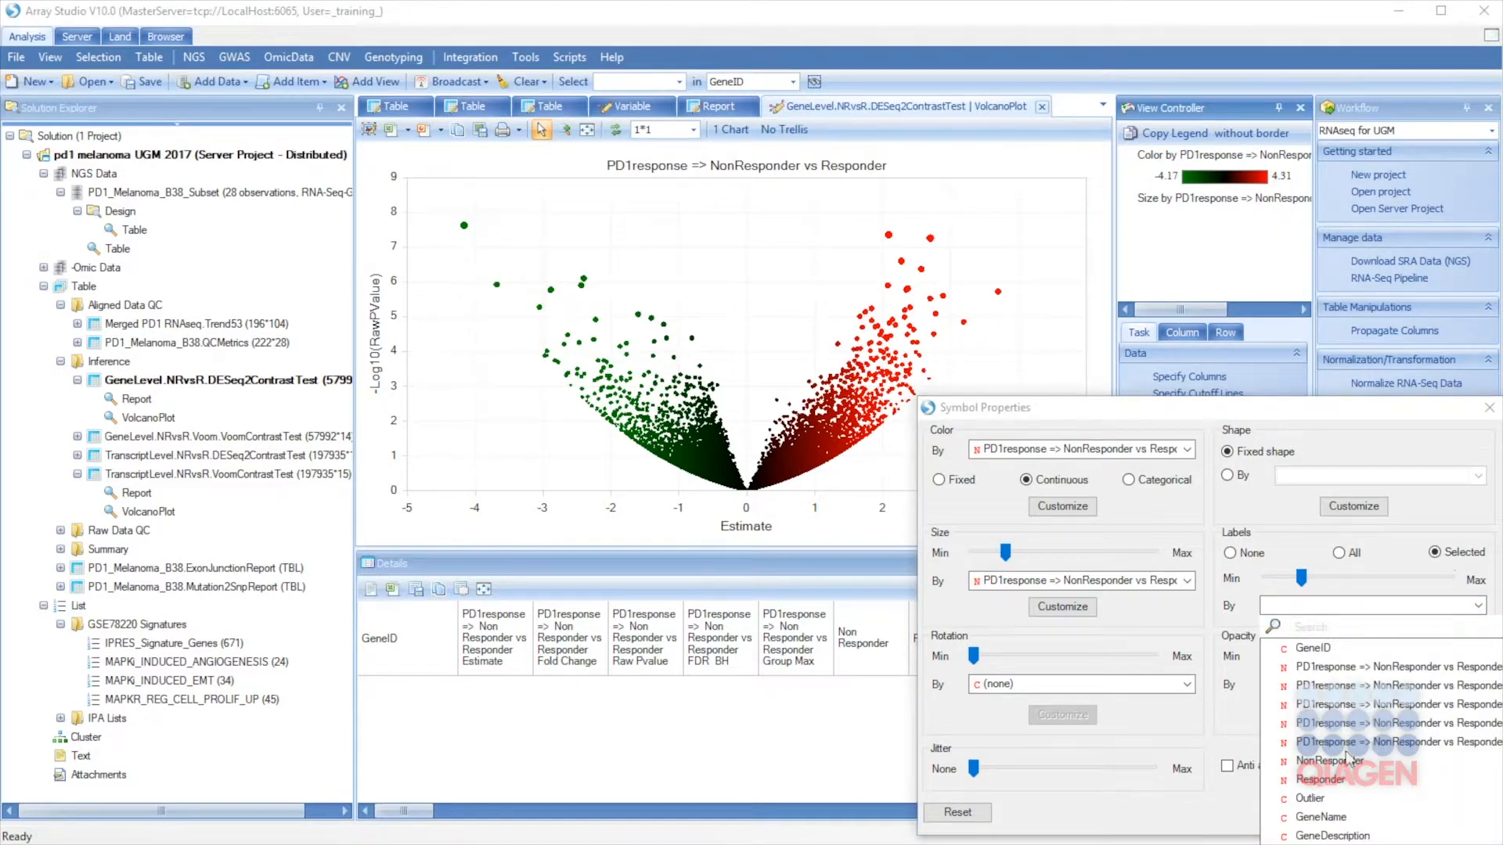
pyautogui.click(1340, 818)
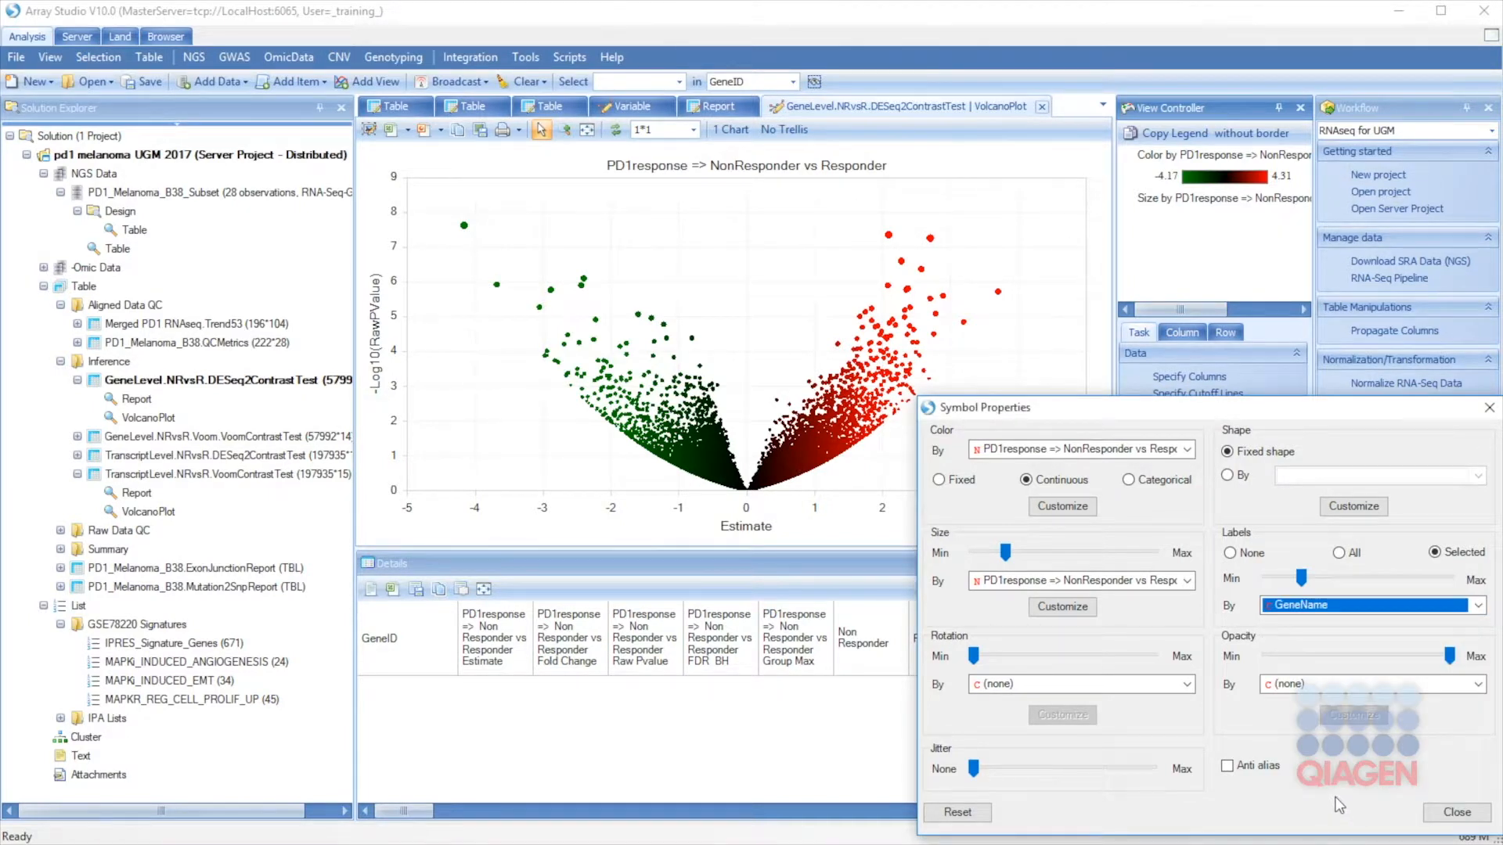
pyautogui.moveTo(1450, 656); pyautogui.dragTo(1372, 664)
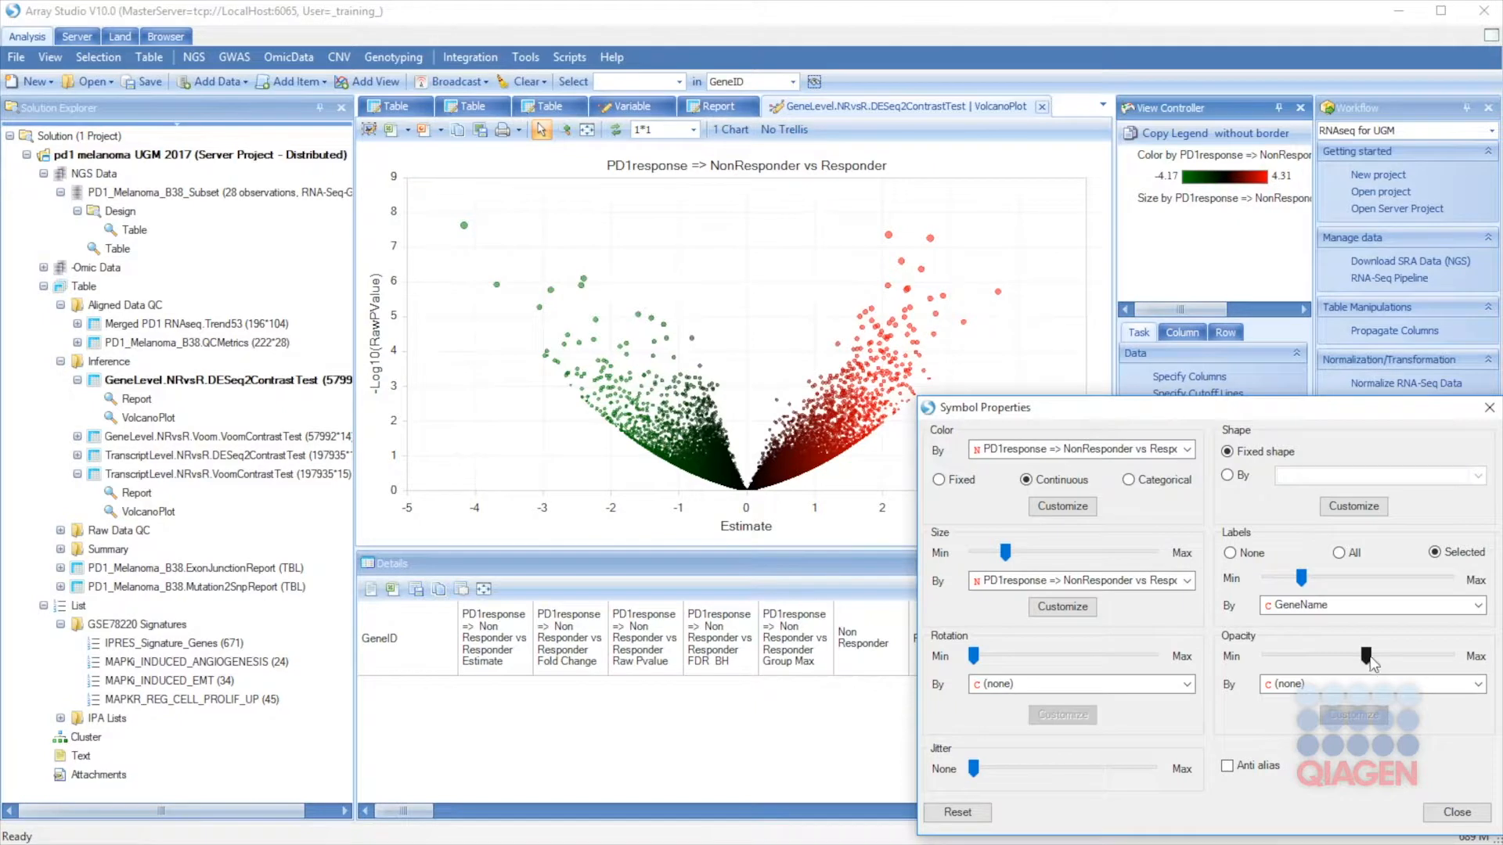
pyautogui.click(1440, 814)
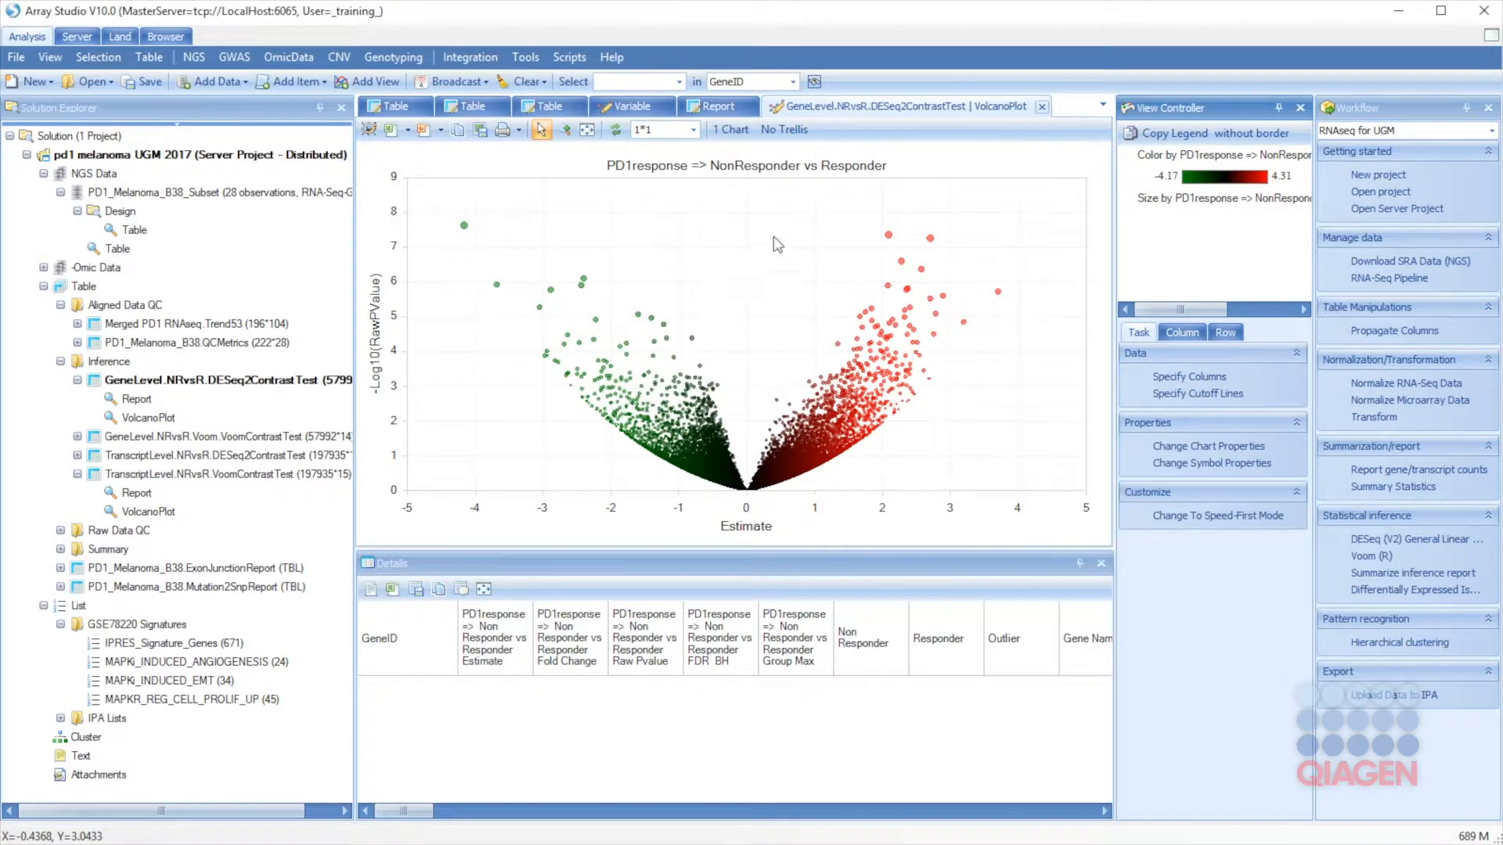
# Step: Box-select the highest up- and down-regulated points on both sides of the volcano, 32 genes in all
pyautogui.moveTo(854, 204); pyautogui.dragTo(978, 257)
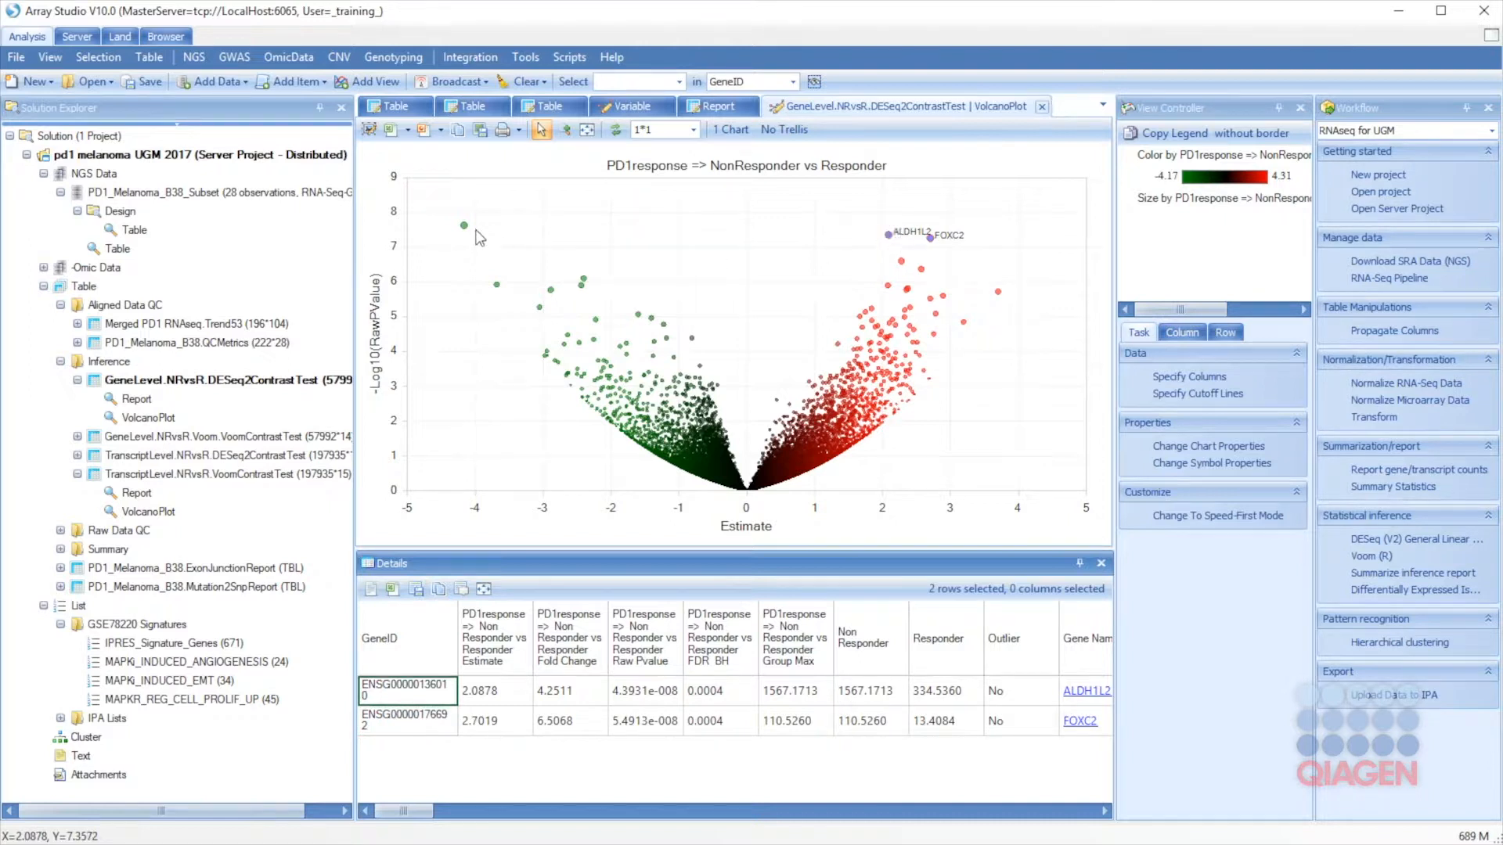
pyautogui.moveTo(426, 203); pyautogui.dragTo(618, 300)
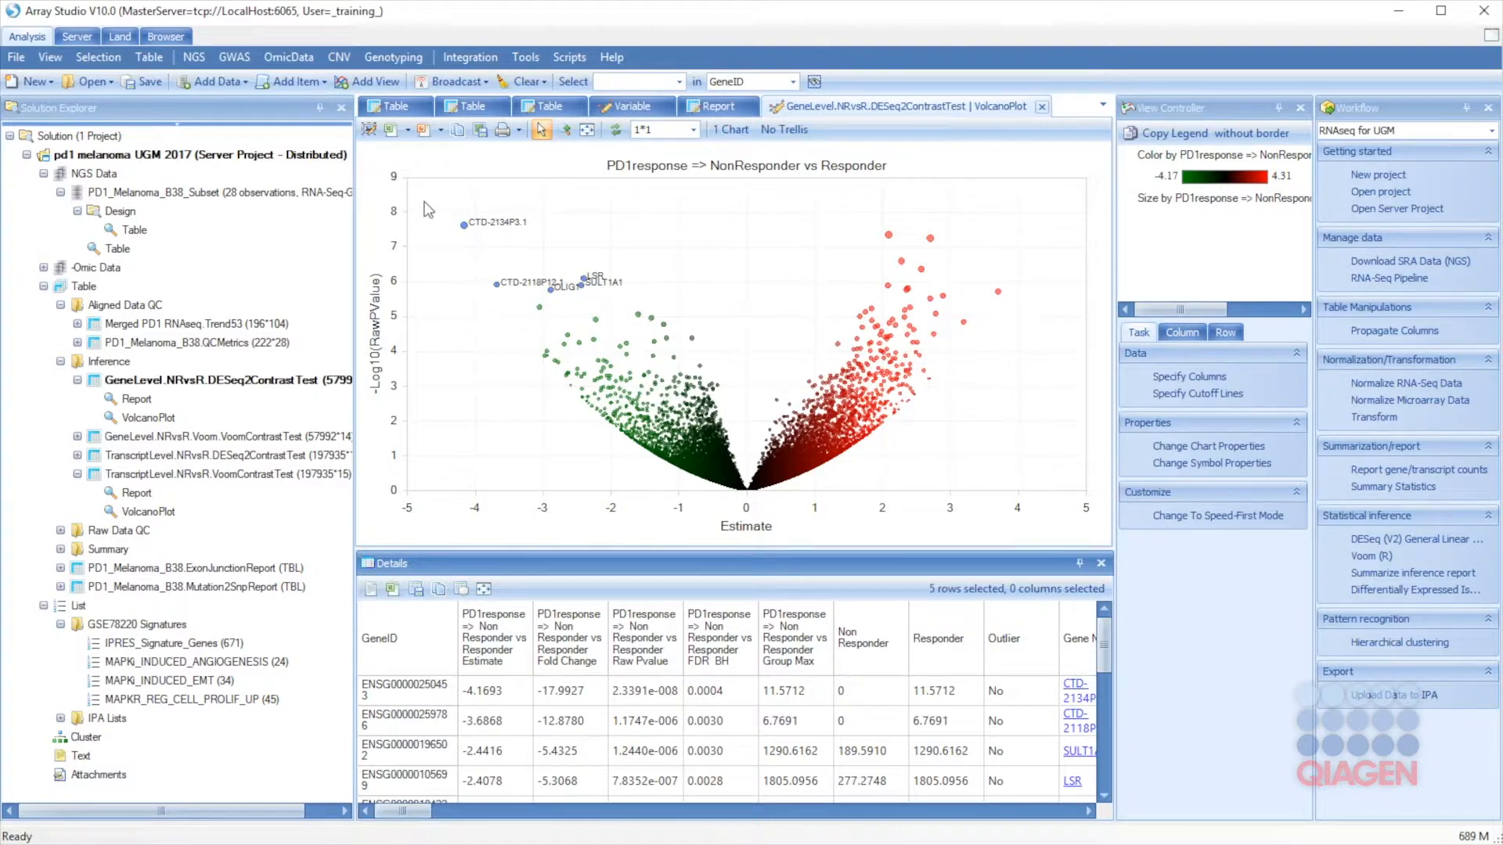
pyautogui.moveTo(441, 198); pyautogui.dragTo(1046, 326)
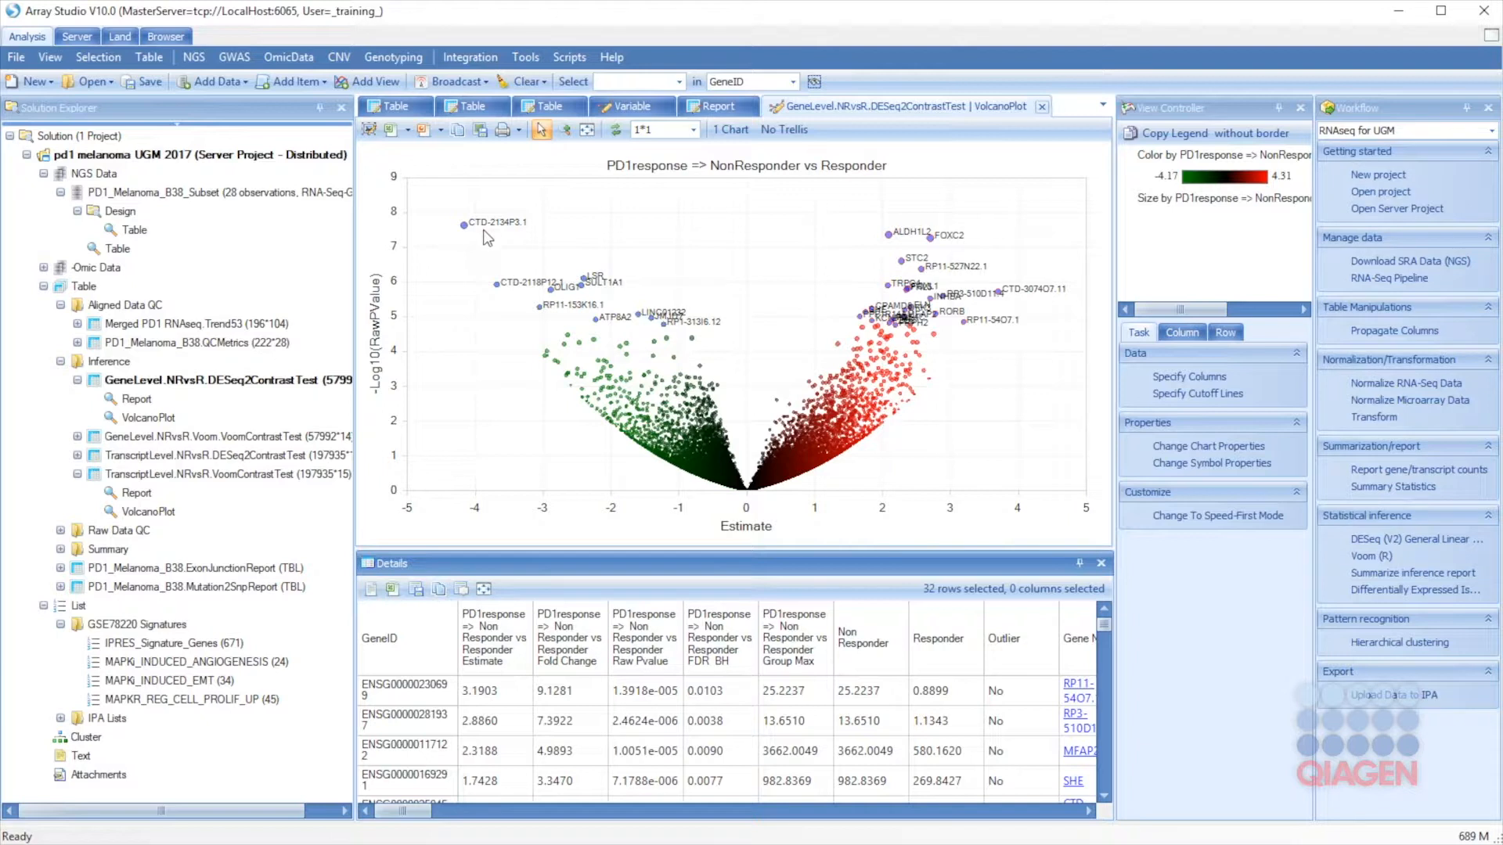
# Step: Add list 'SomeInterestingGenes' from the selected rows, then view its gene IDs
pyautogui.rightClick(79, 608)
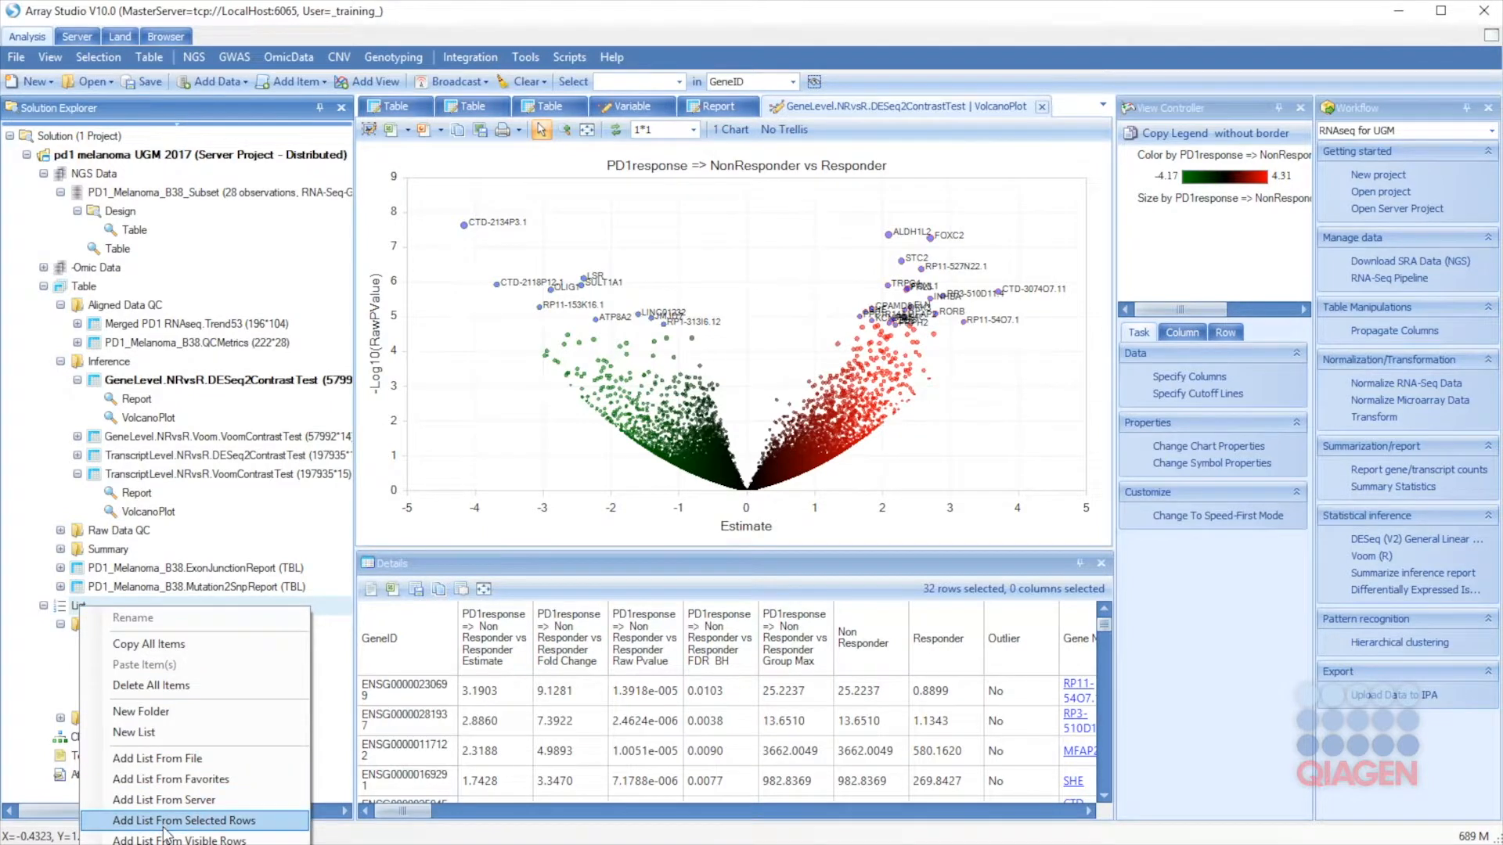
pyautogui.click(163, 824)
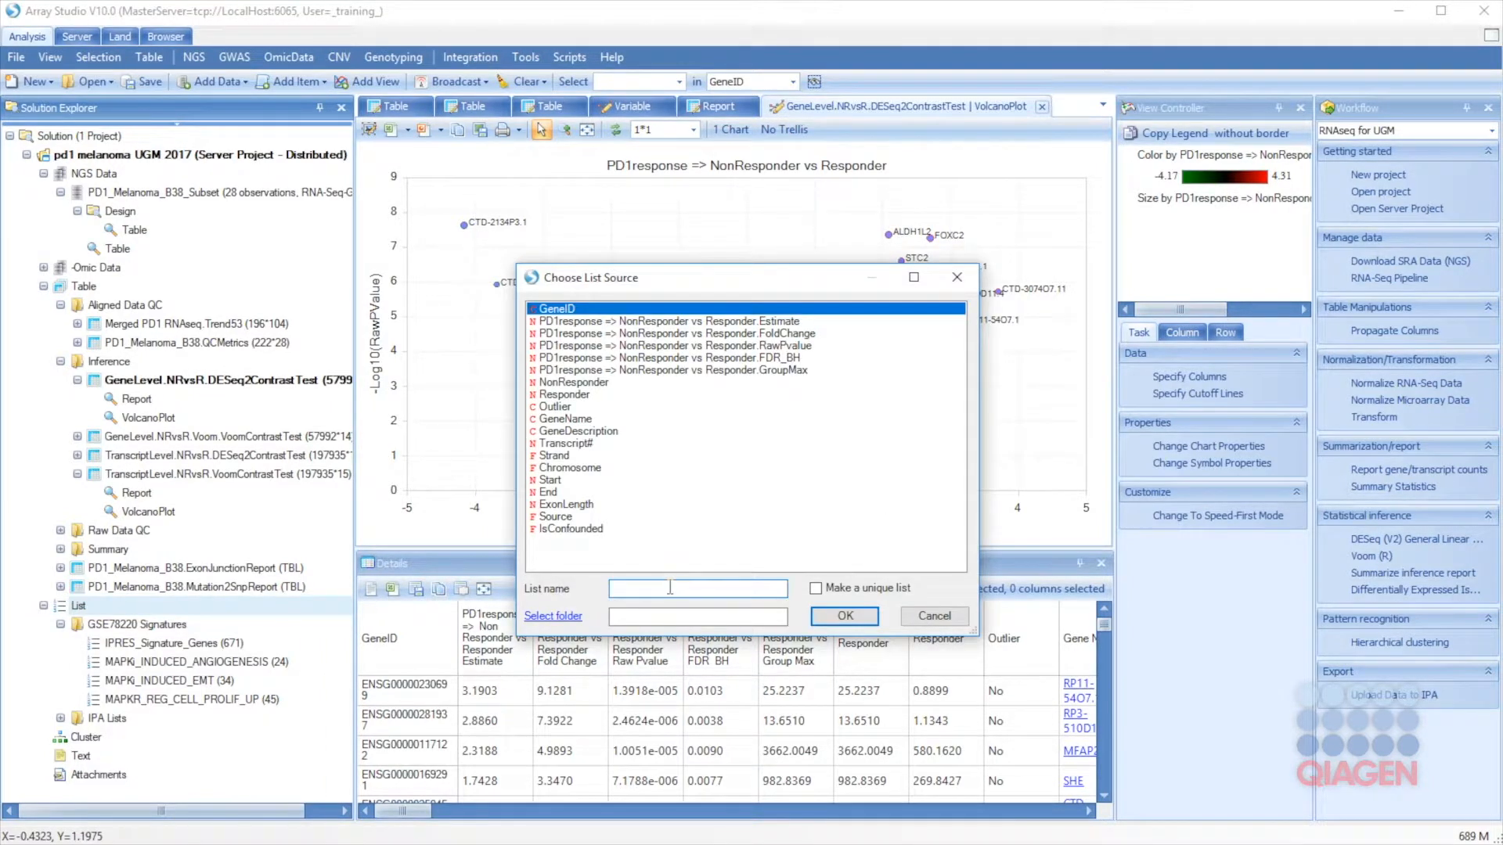
pyautogui.write('SomeInterestingGenes')
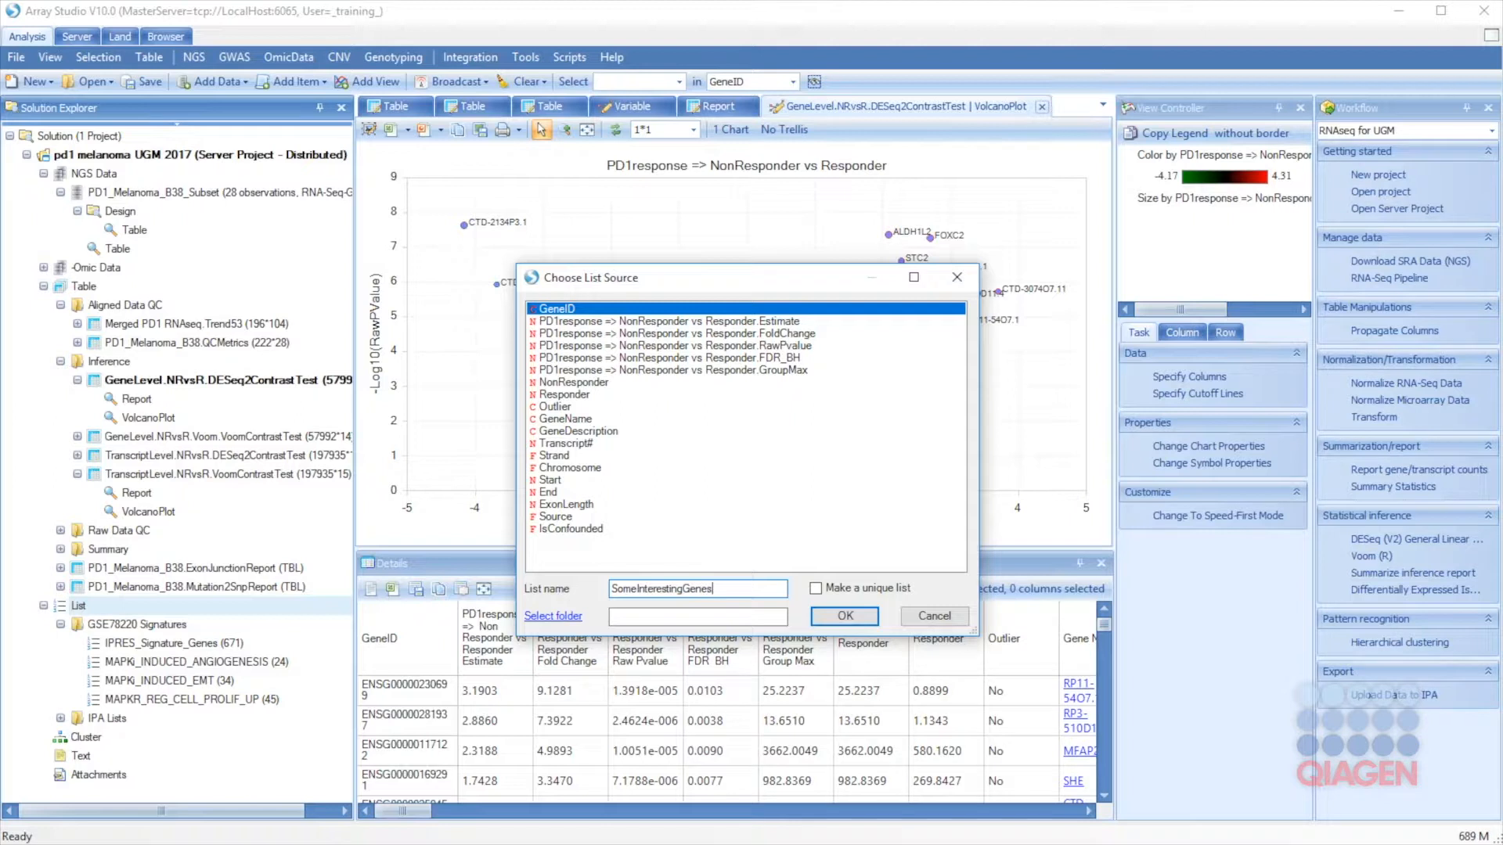
pyautogui.click(838, 618)
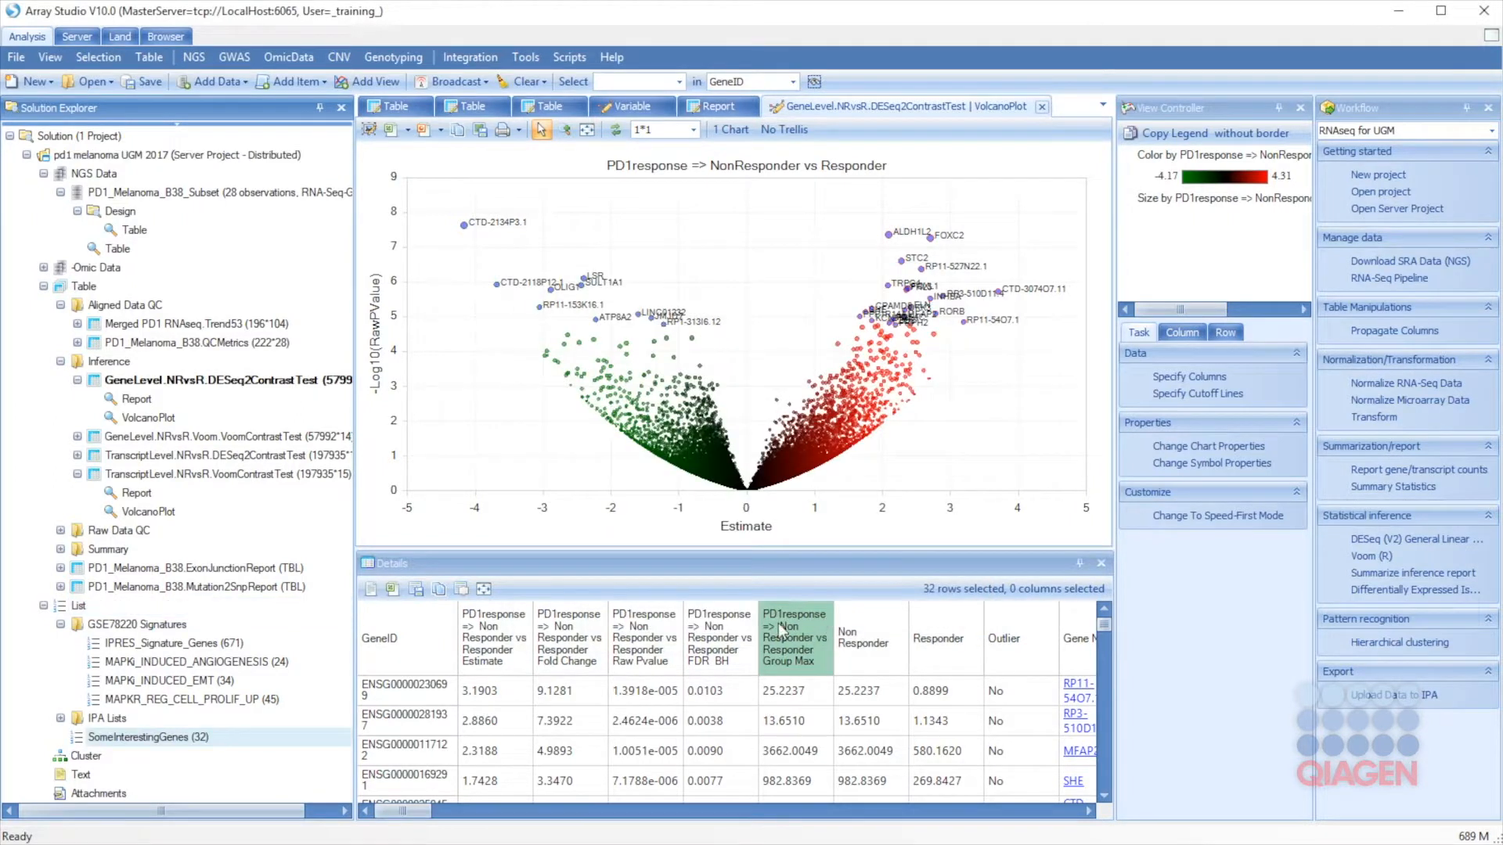
pyautogui.doubleClick(127, 738)
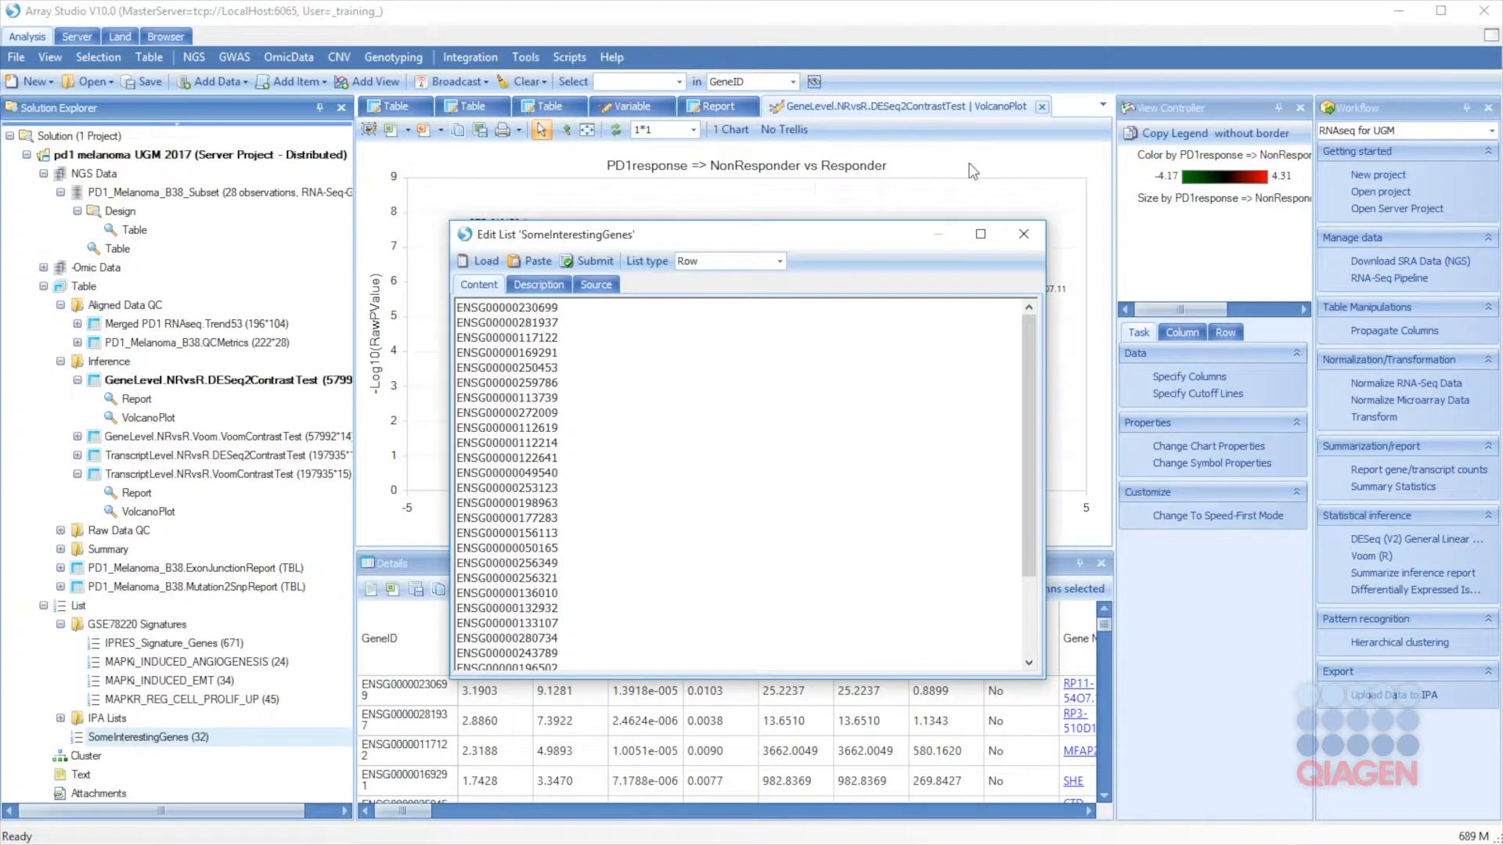
pyautogui.click(1023, 234)
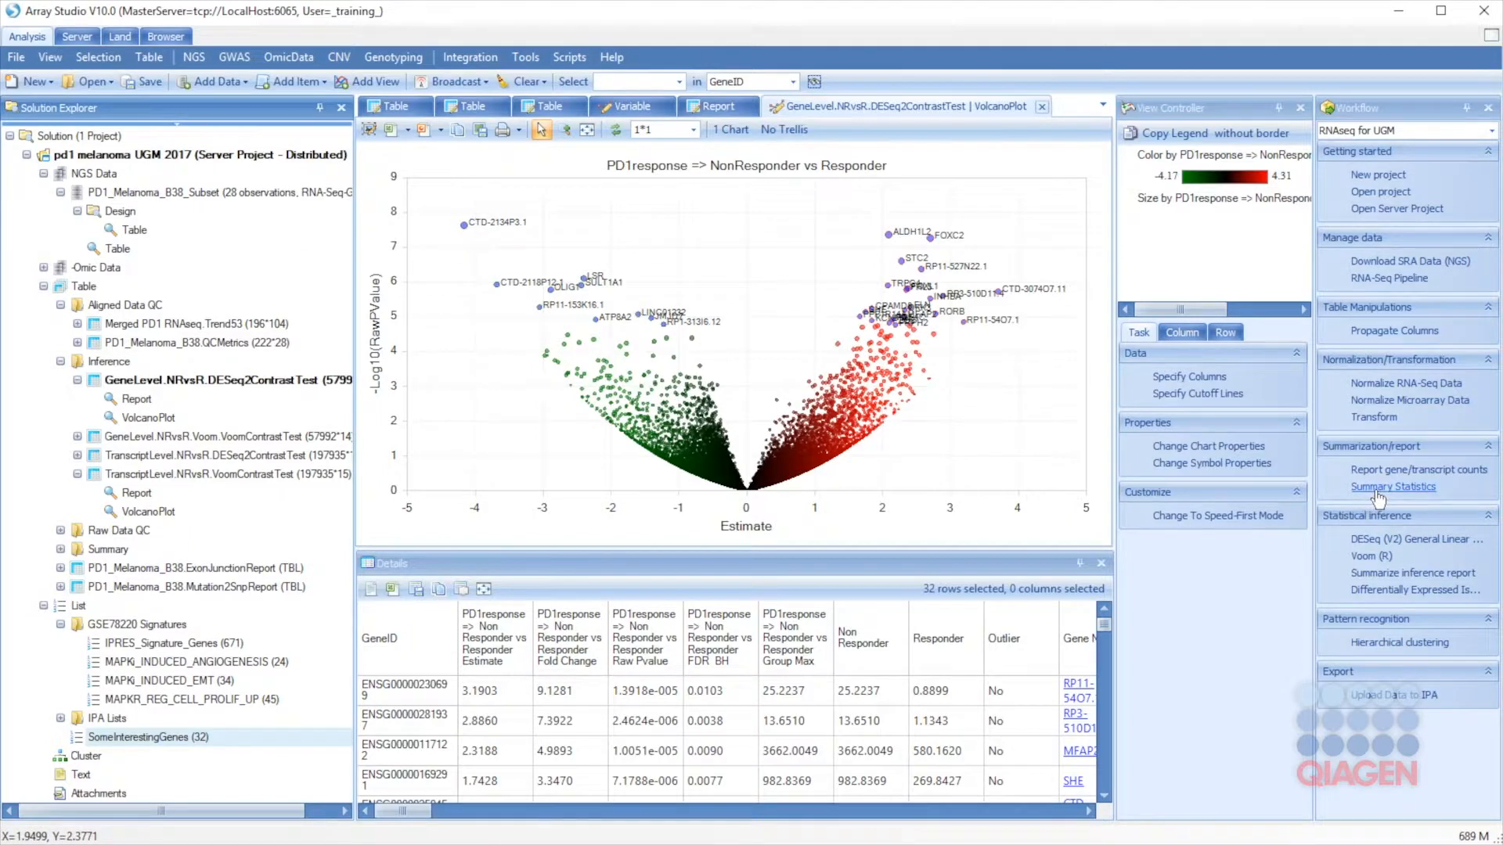
# Step: Summarize the DESeq2 gene-level table with a condition named 'DEseq .05'
pyautogui.click(1386, 575)
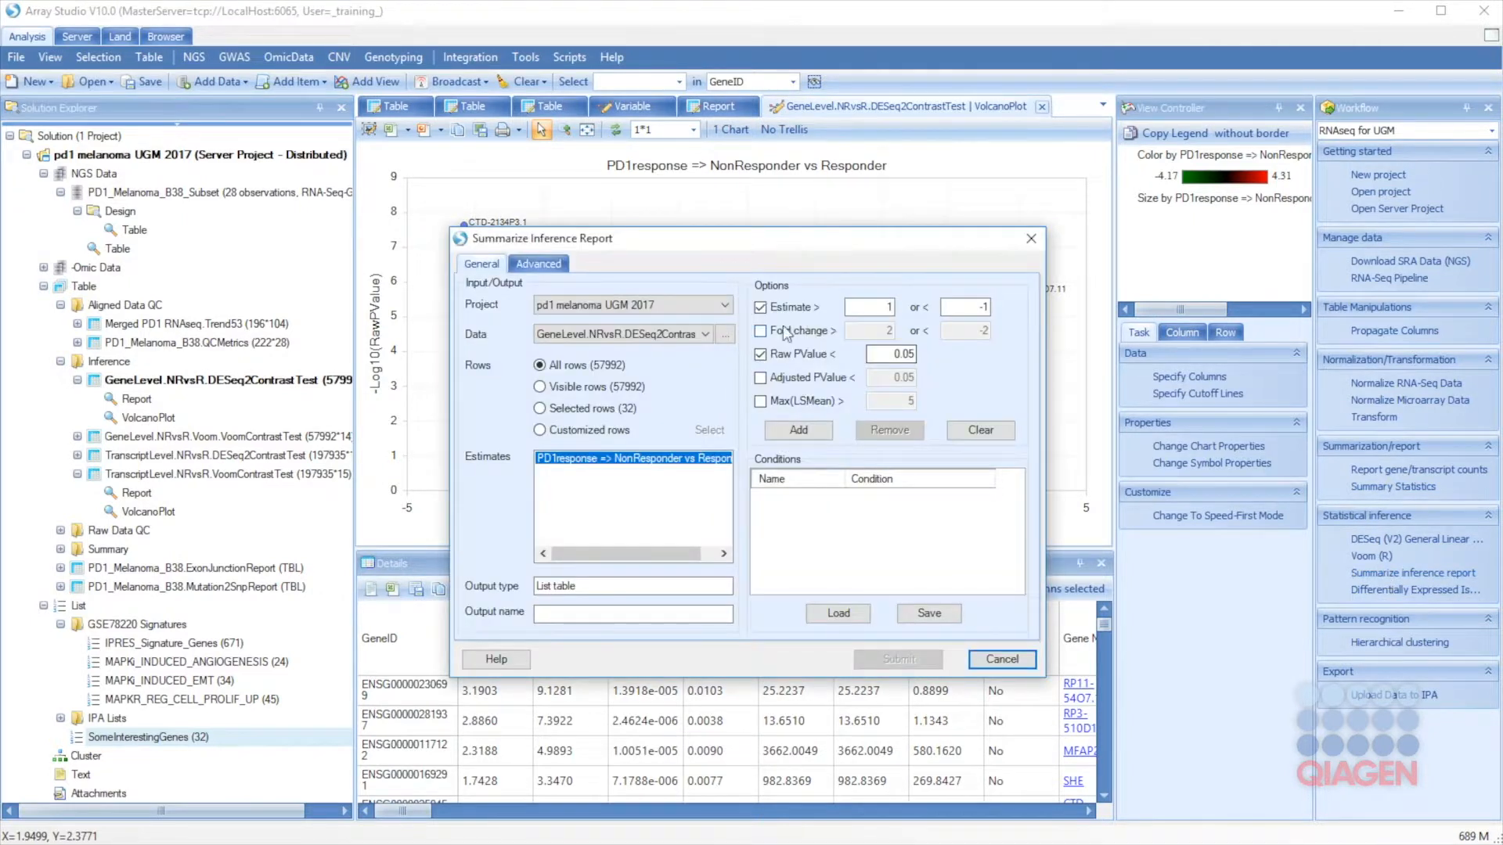
pyautogui.click(726, 335)
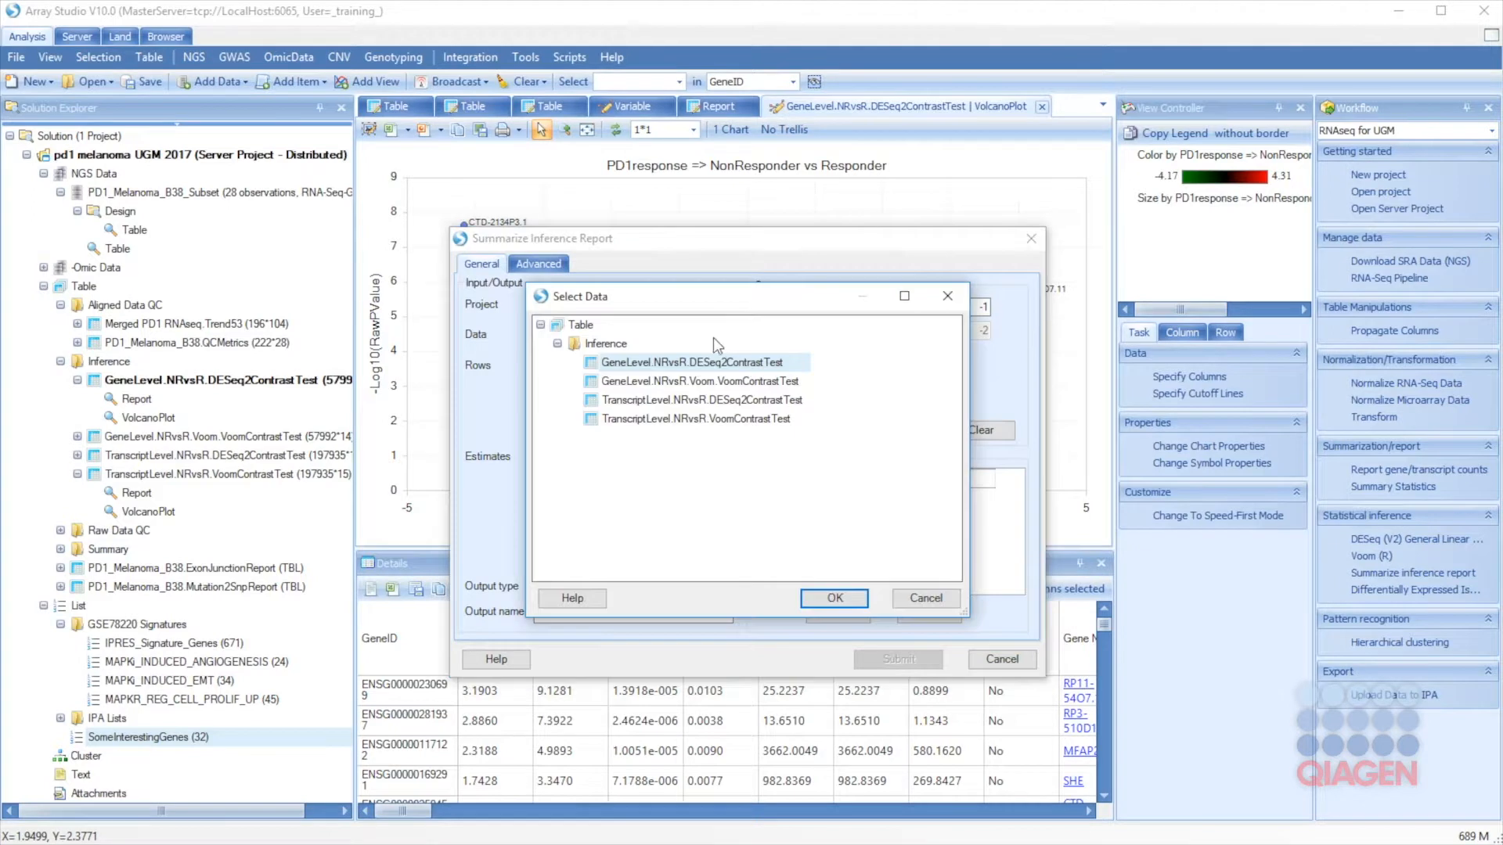
pyautogui.click(835, 598)
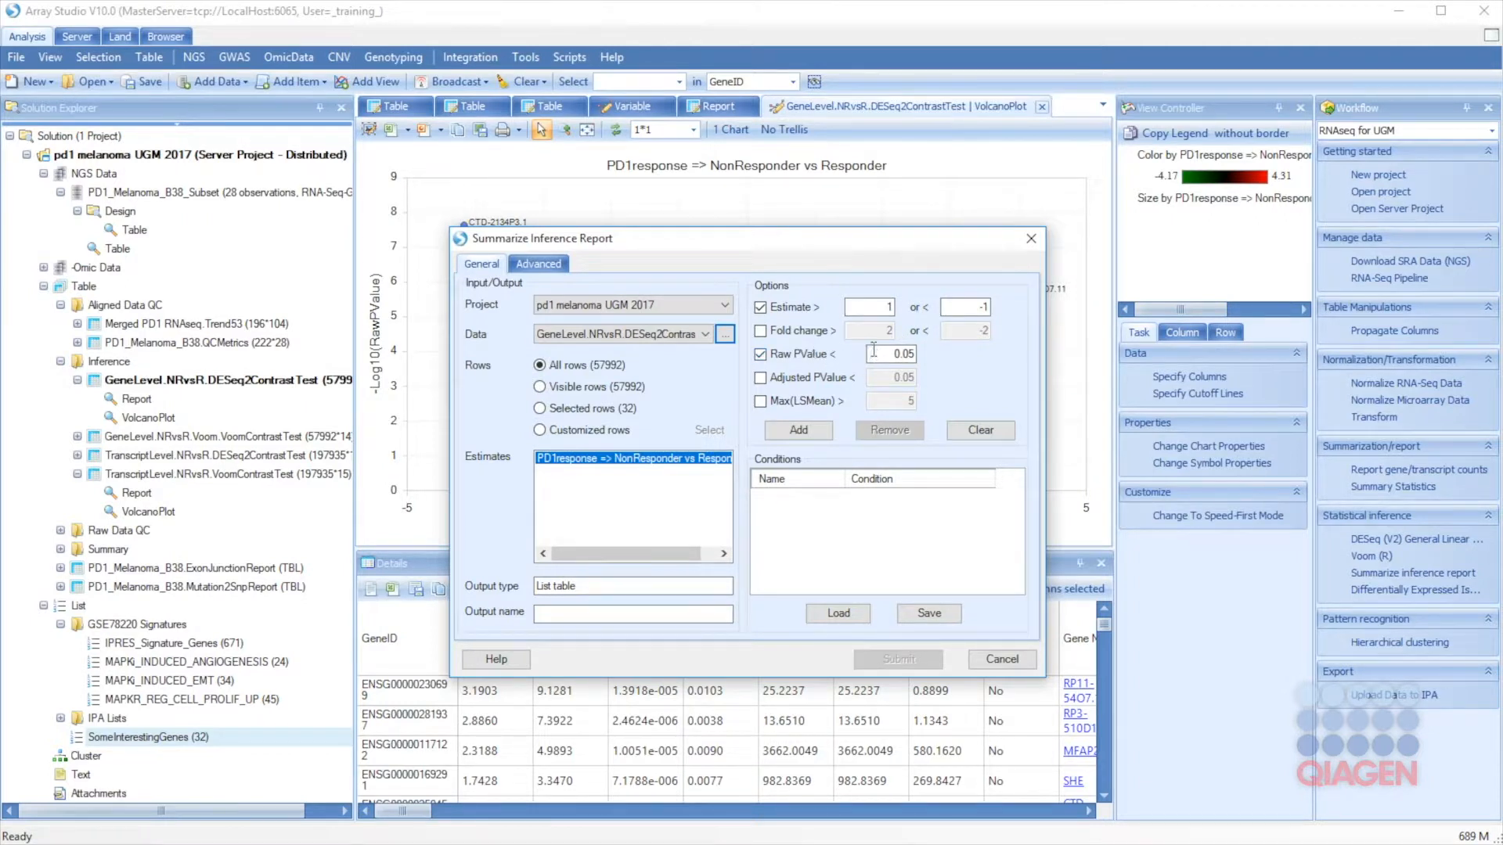
pyautogui.click(799, 431)
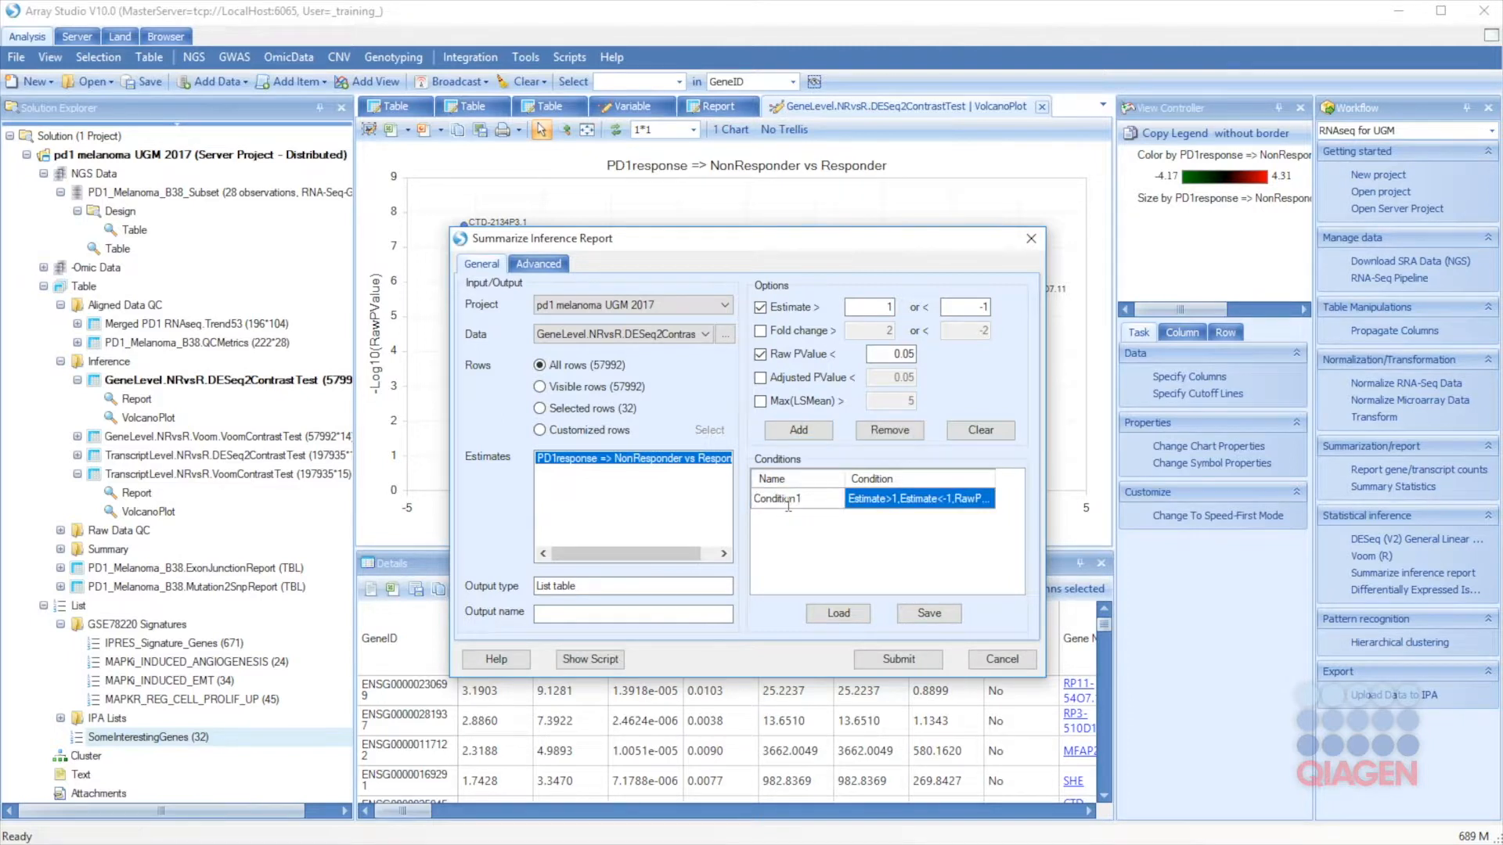
pyautogui.doubleClick(789, 505)
pyautogui.write('DEseq .05')
pyautogui.click(875, 501)
# Step: Add a second condition 'DEseq .01' with raw p-value below 0.01
pyautogui.click(885, 354)
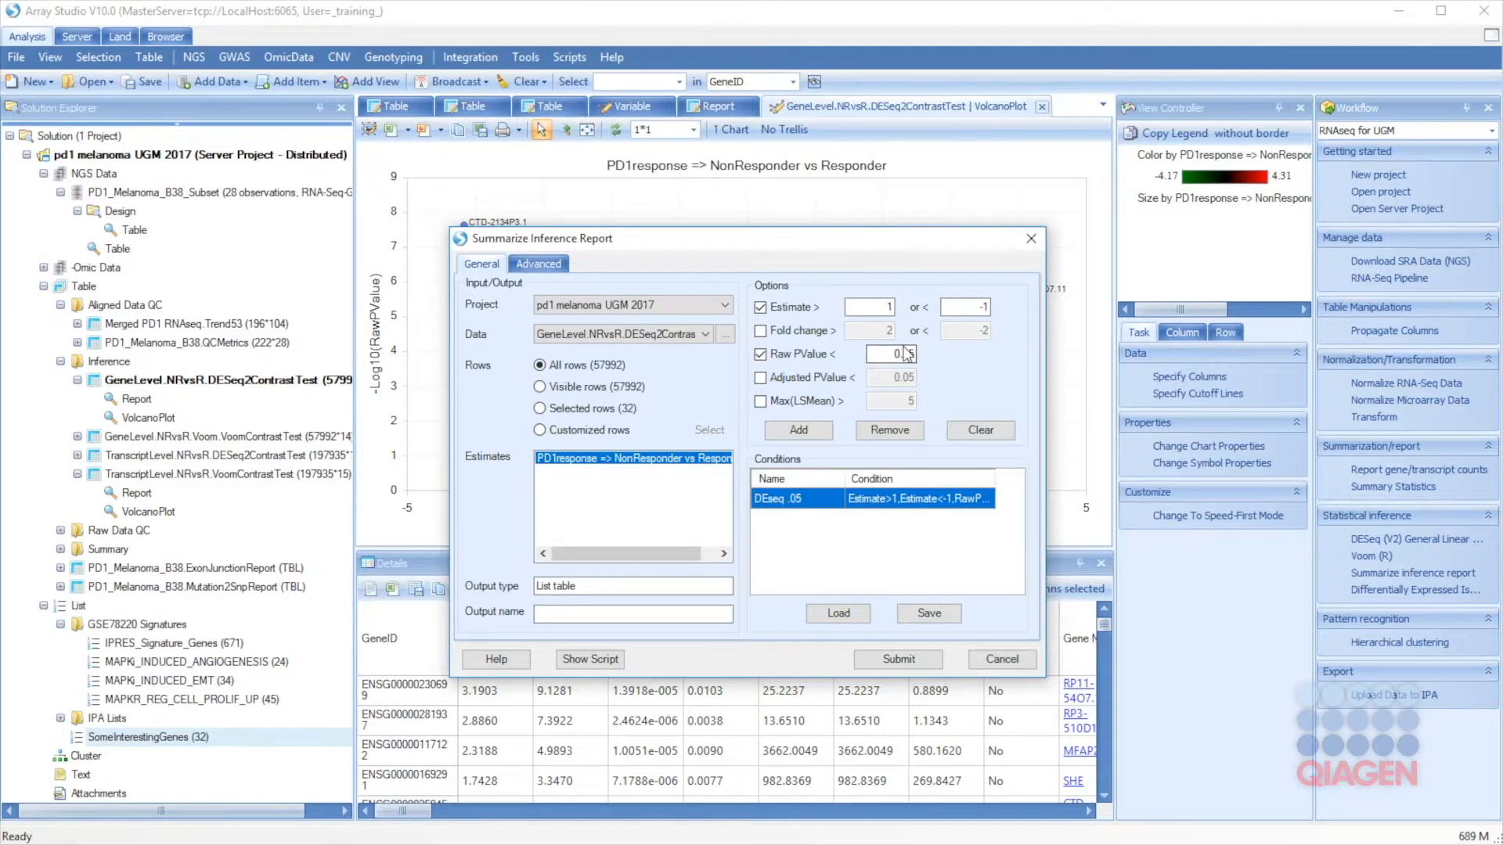
pyautogui.moveTo(910, 356); pyautogui.dragTo(921, 358)
pyautogui.write('1')
pyautogui.click(799, 431)
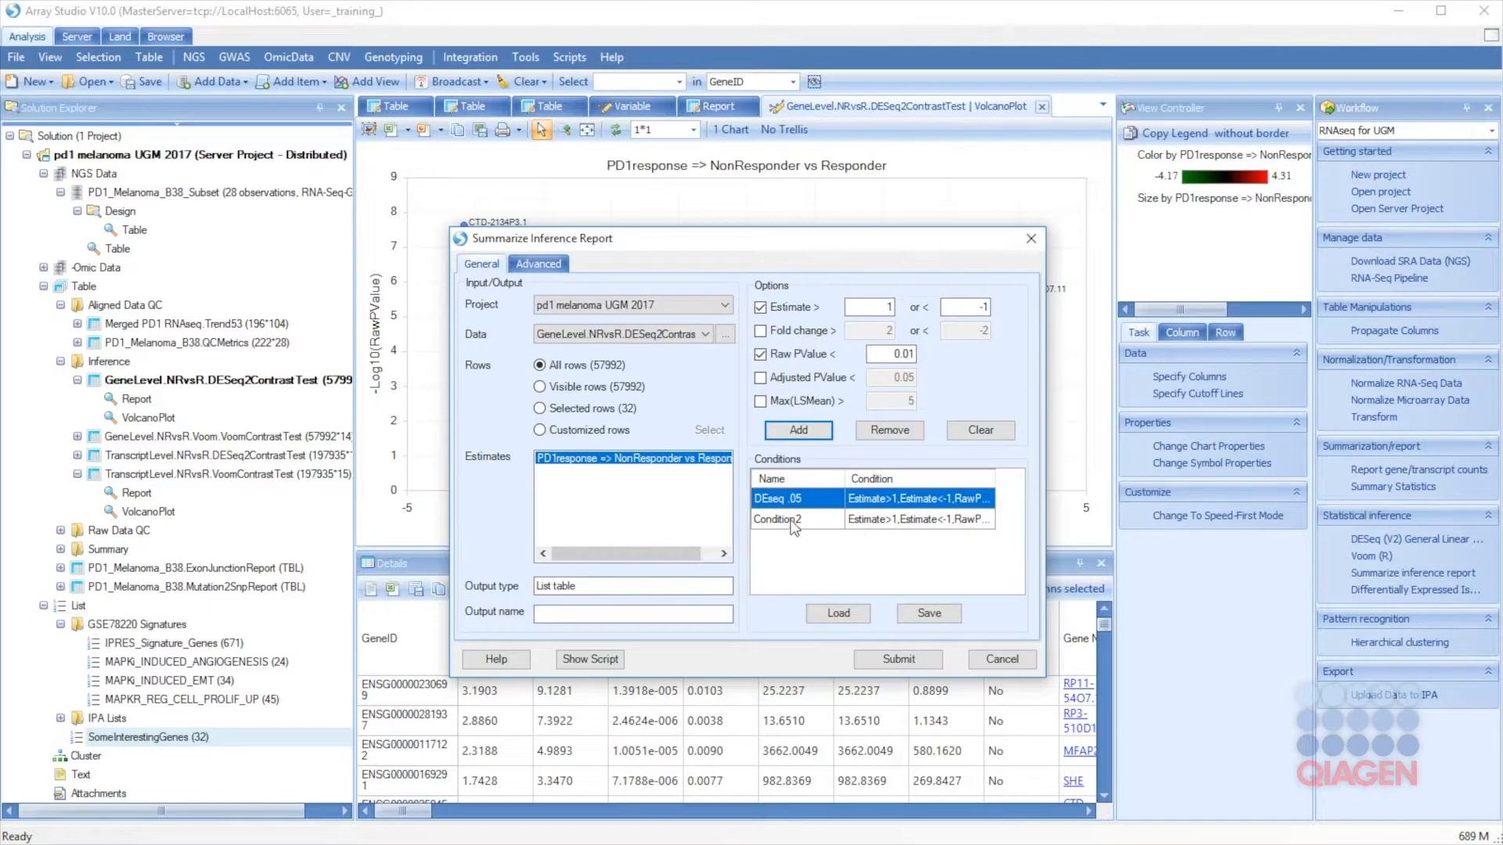
pyautogui.click(793, 523)
pyautogui.click(816, 521)
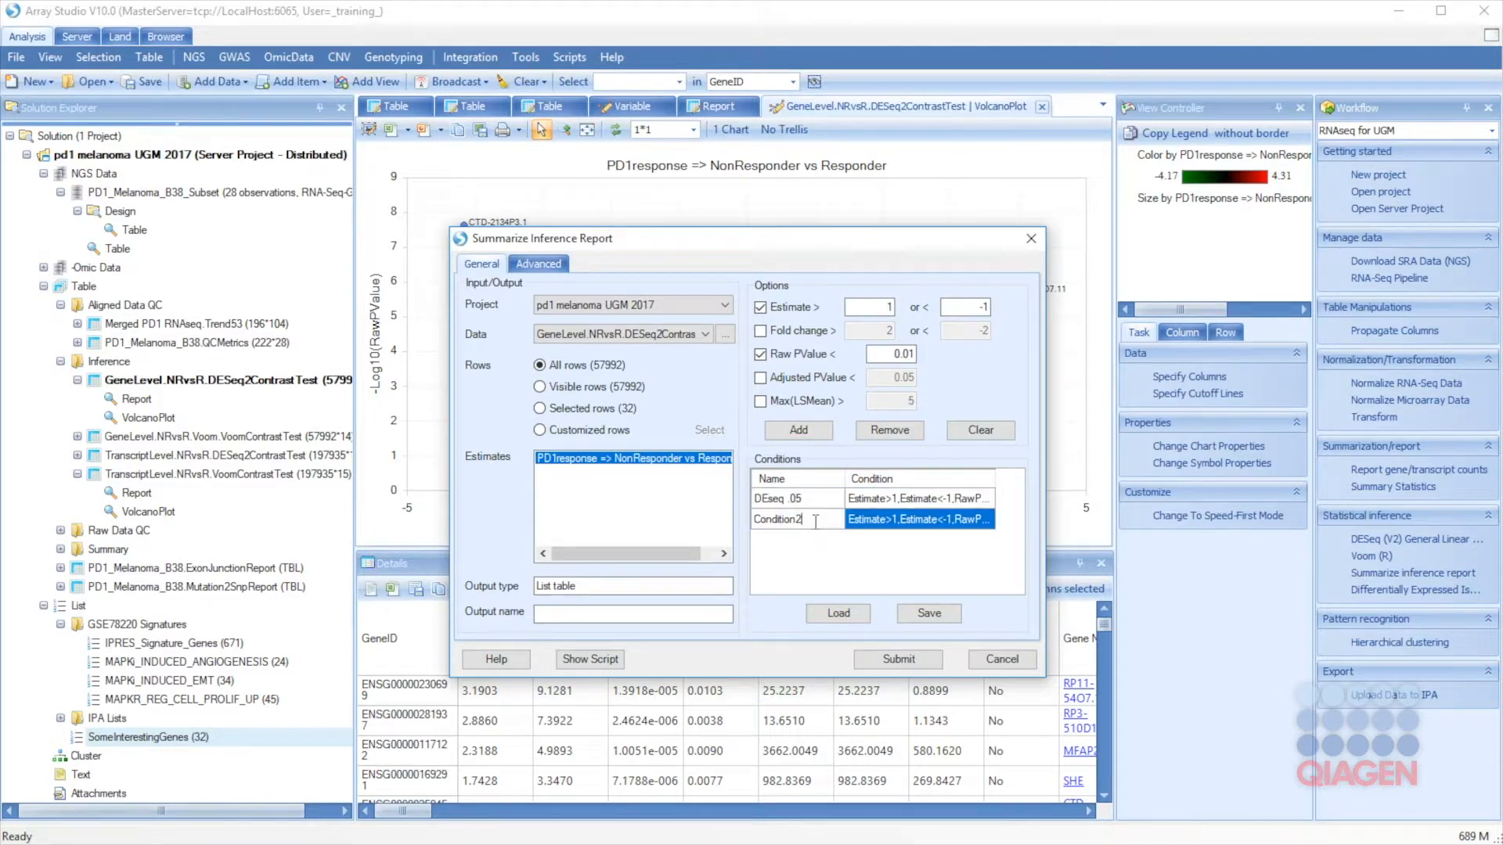
pyautogui.doubleClick(816, 521)
pyautogui.write('DEseq .01')
pyautogui.click(894, 523)
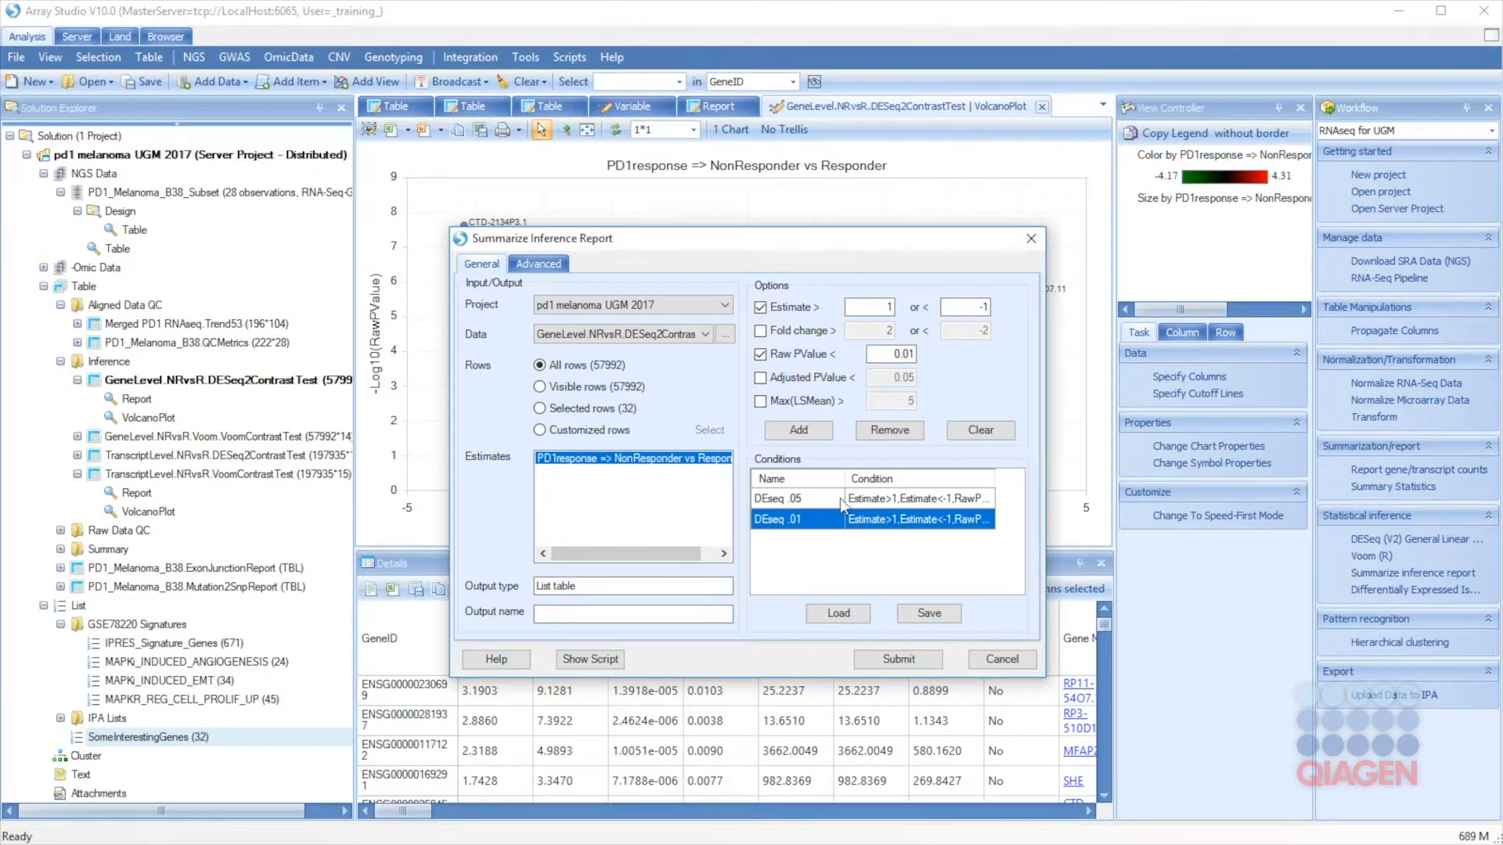
# Step: Enable list generation, name the output 'DEseq2 tests', and submit the report
pyautogui.click(539, 265)
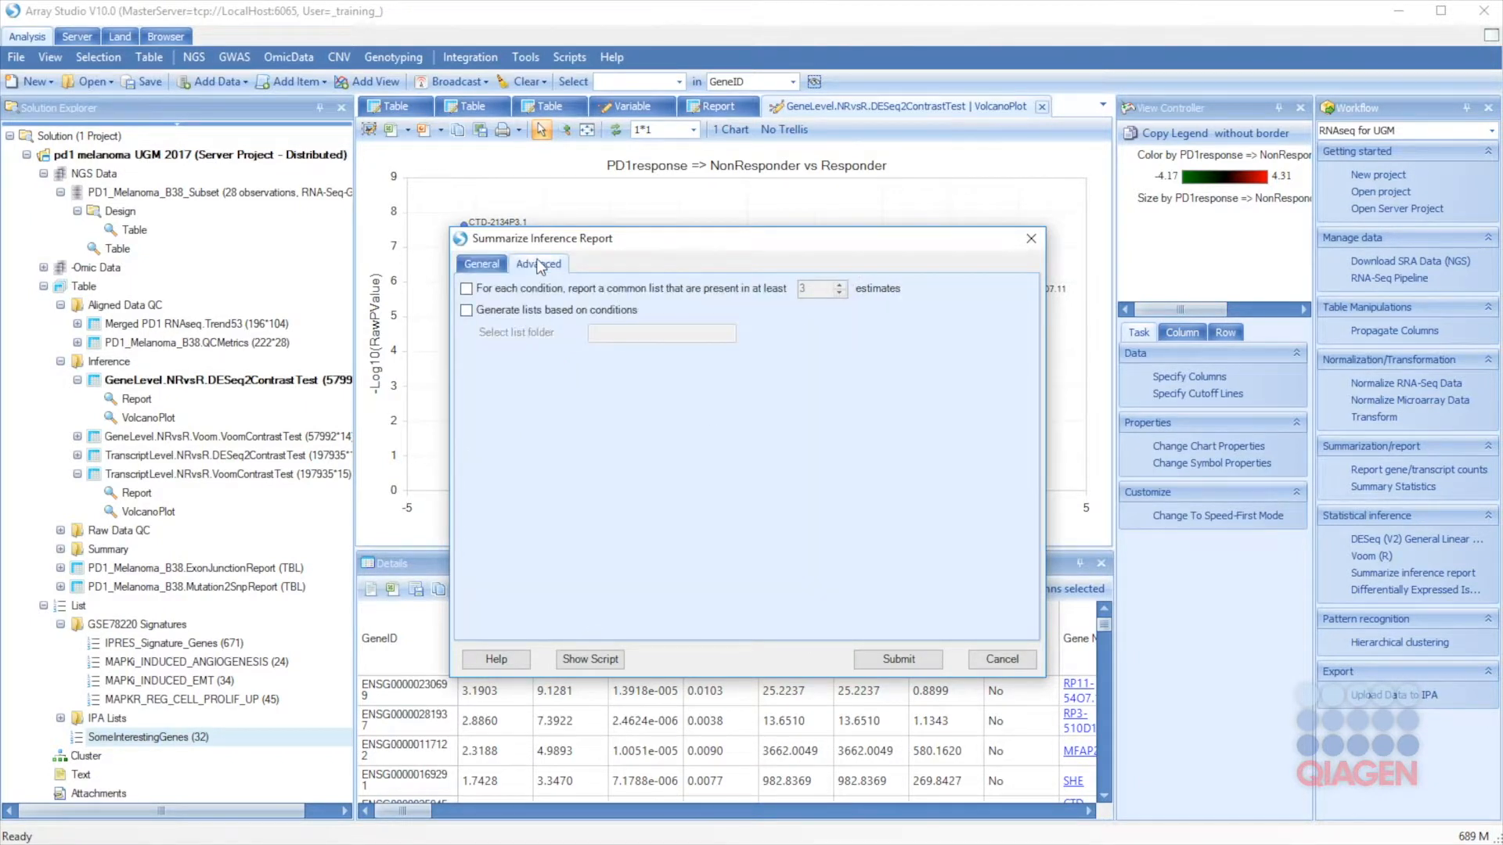
pyautogui.click(467, 310)
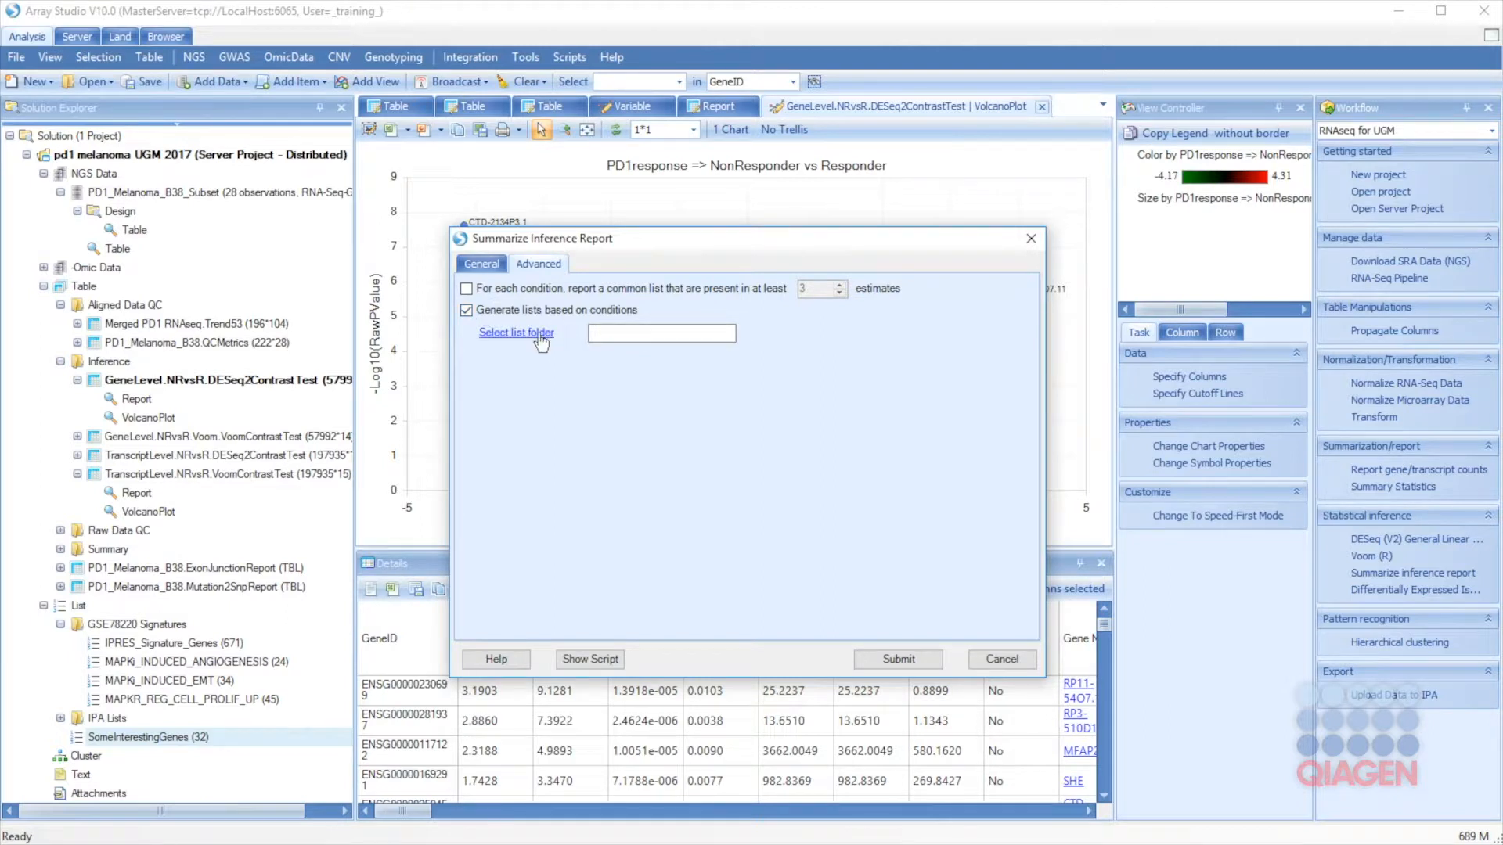
pyautogui.click(494, 266)
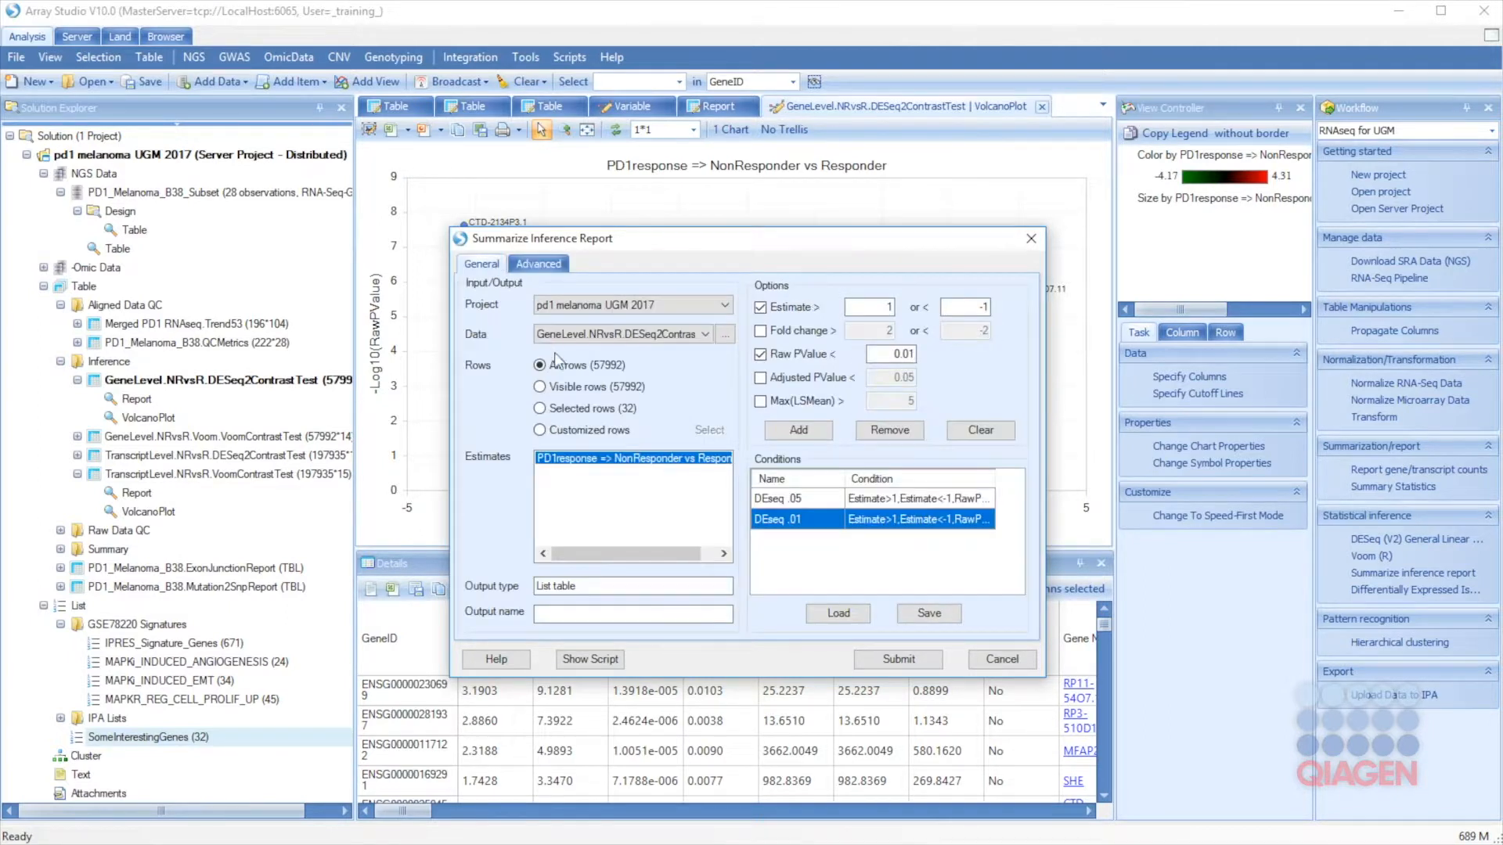
pyautogui.click(602, 612)
pyautogui.write('DEseq2 tests')
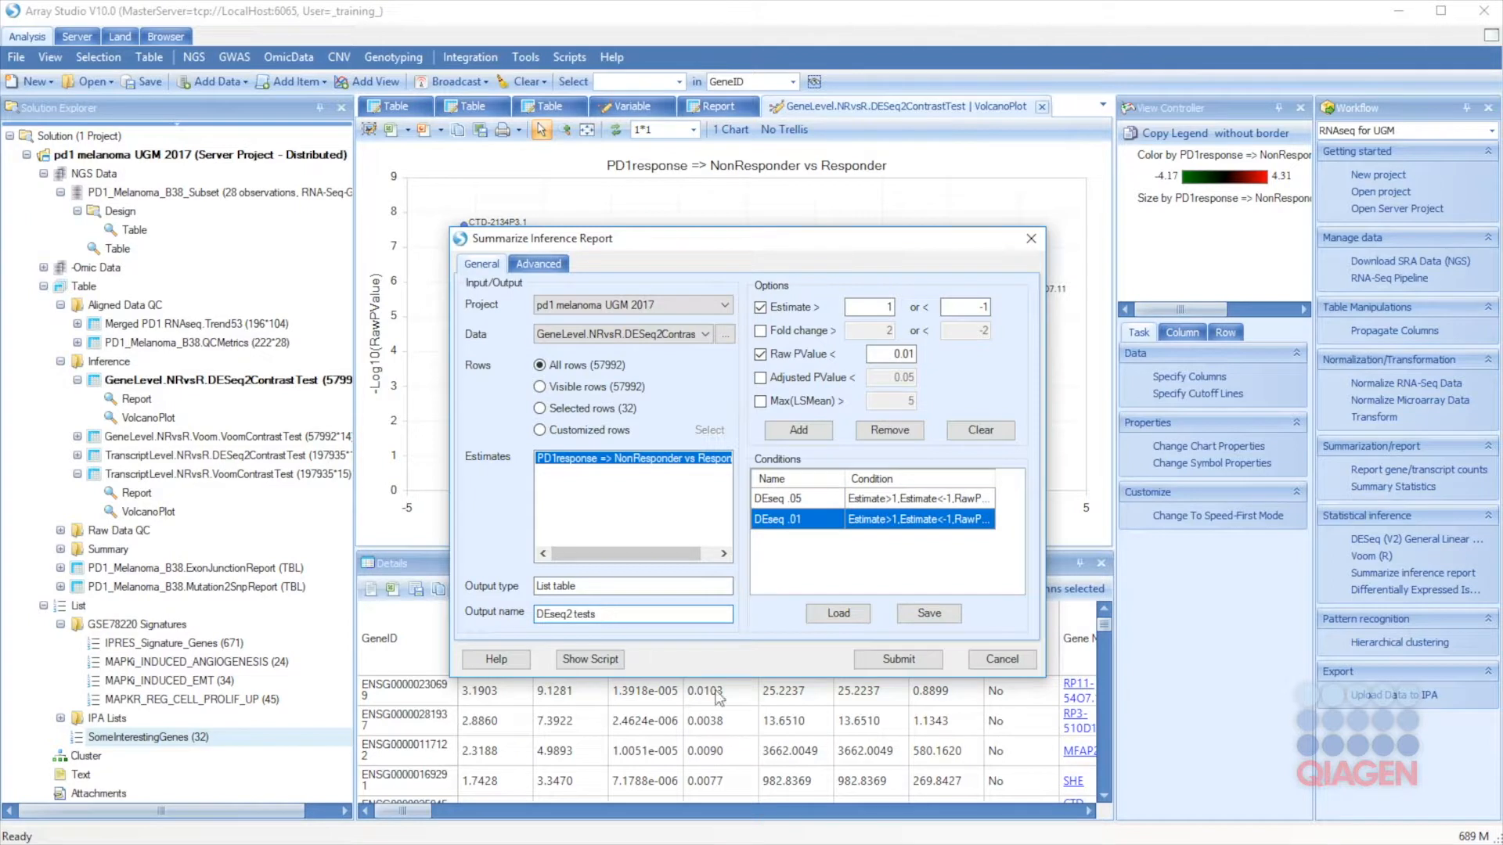
pyautogui.click(893, 660)
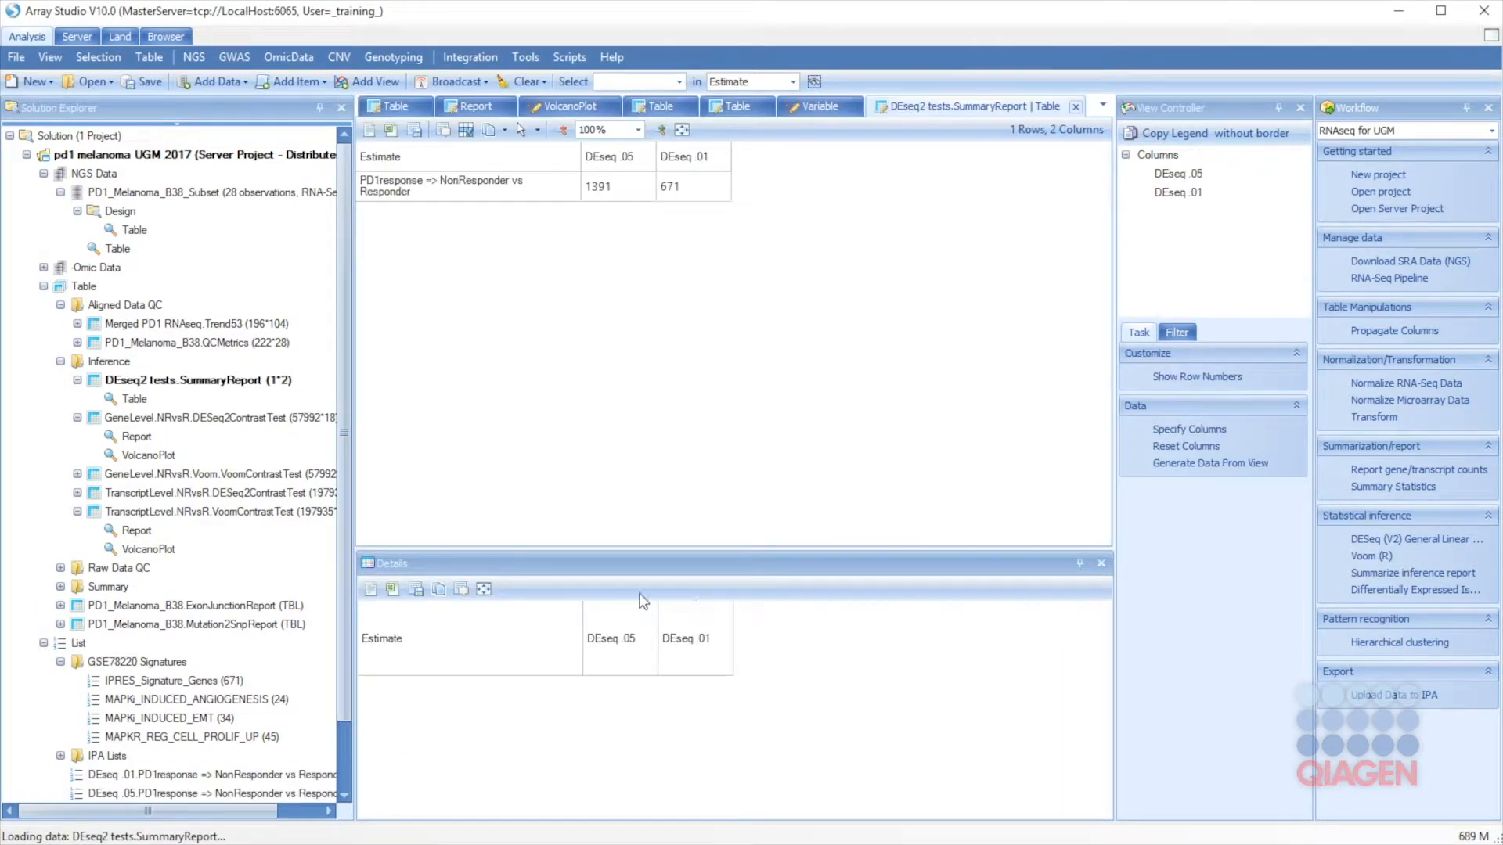
# Step: List the 1391 DEseq .05 genes in Details from the DEseq2 tests summary table
pyautogui.scroll(-2, 343, 592)
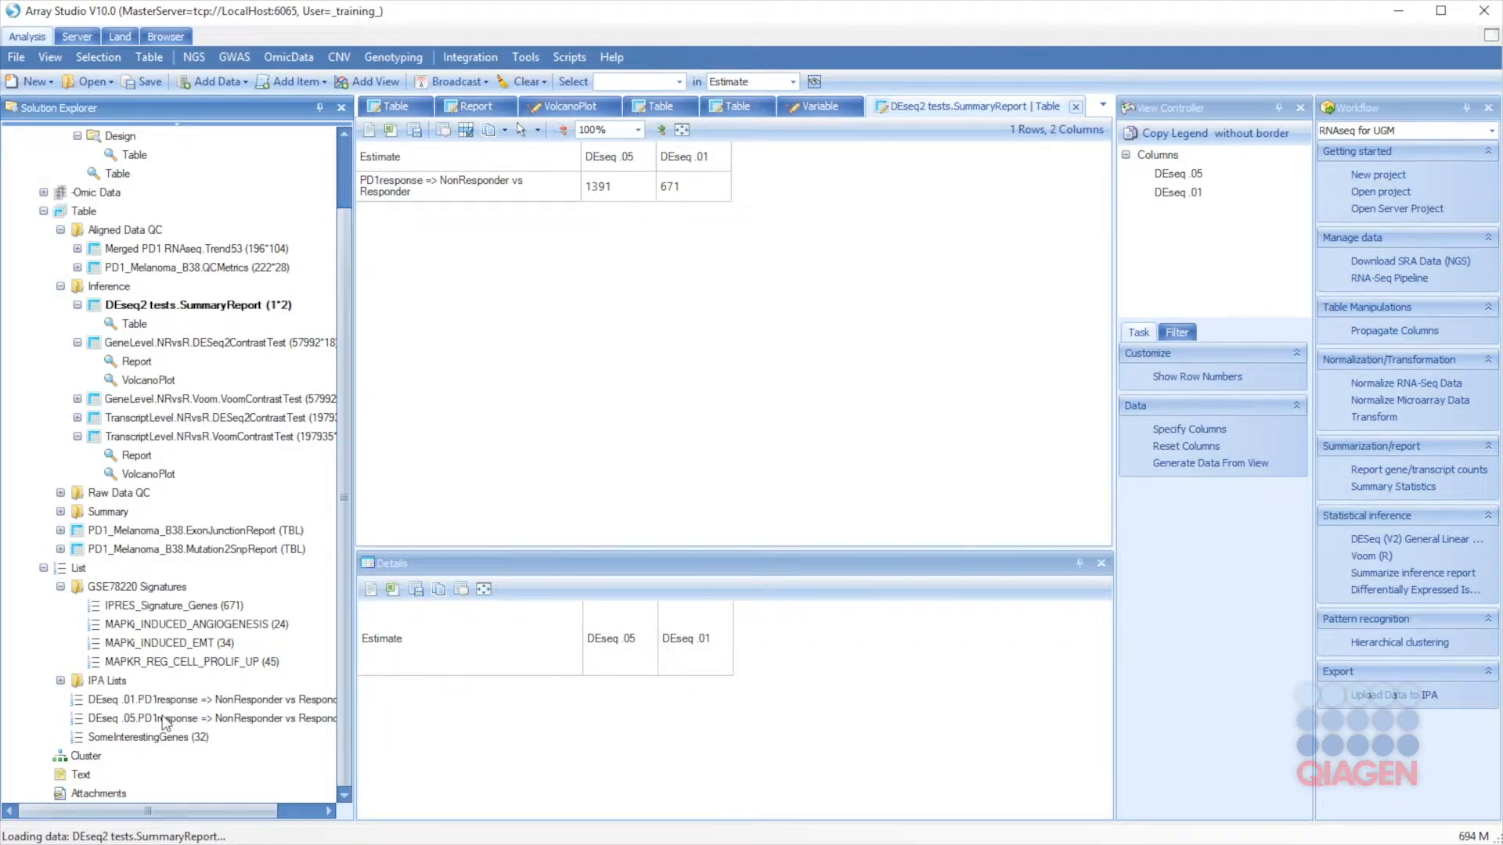
pyautogui.click(466, 194)
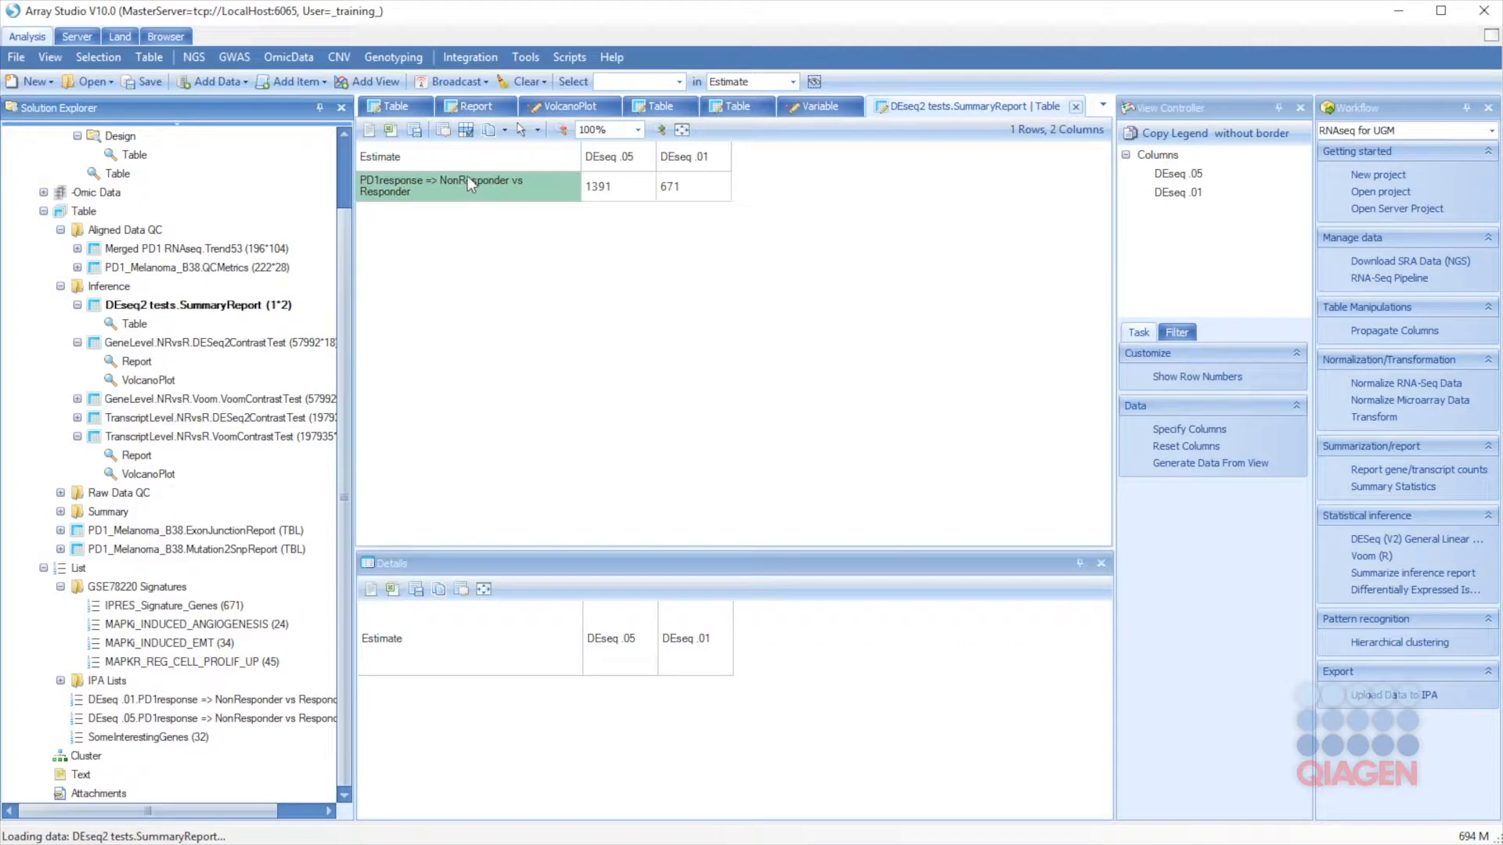
pyautogui.click(611, 187)
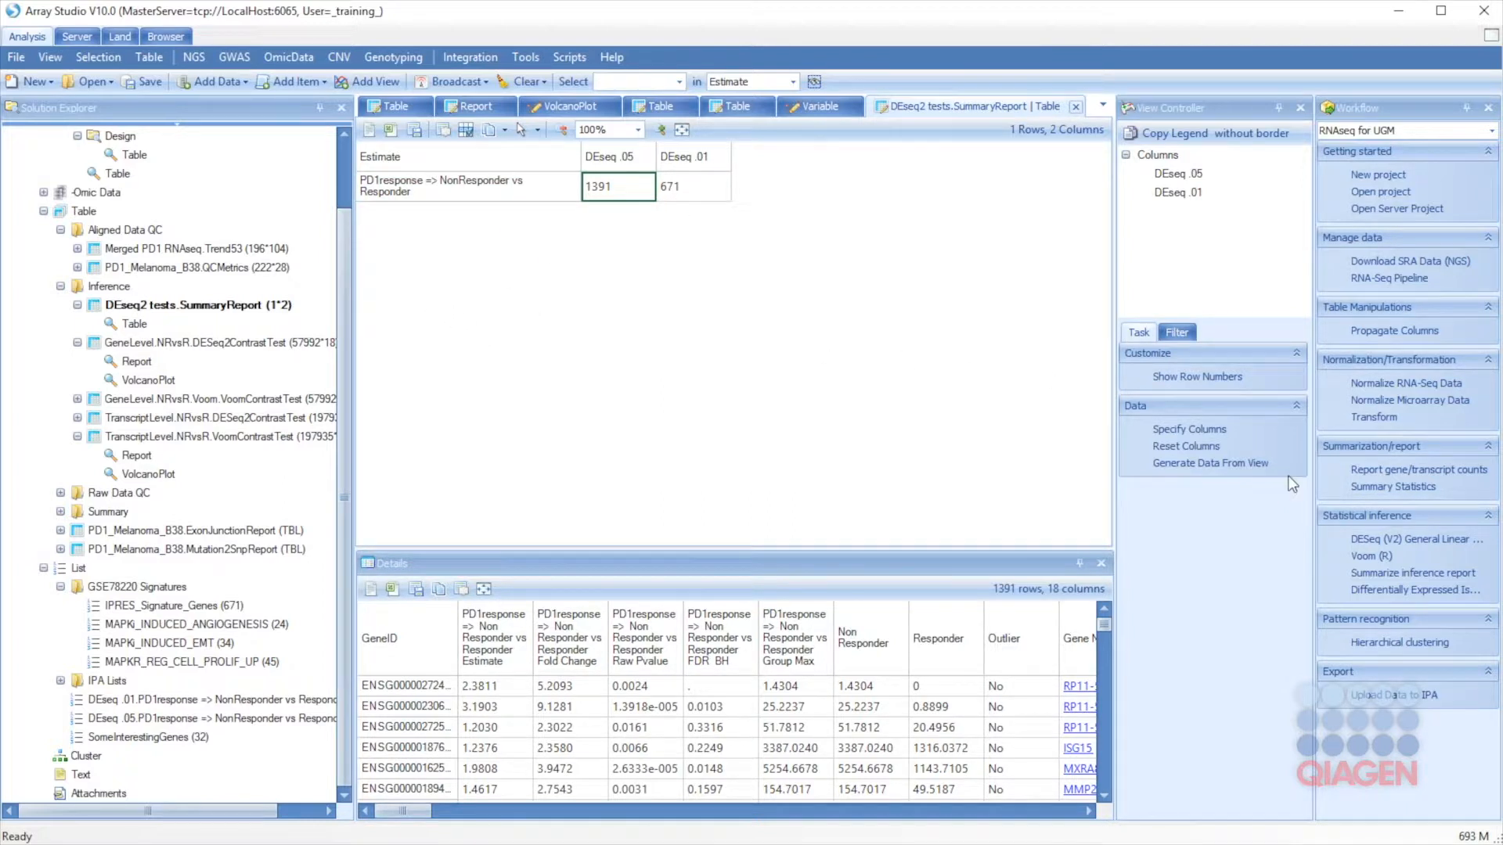
# Step: Summarize the gene-level Voom contrast table with a condition named 'Voom .05'
pyautogui.click(1388, 574)
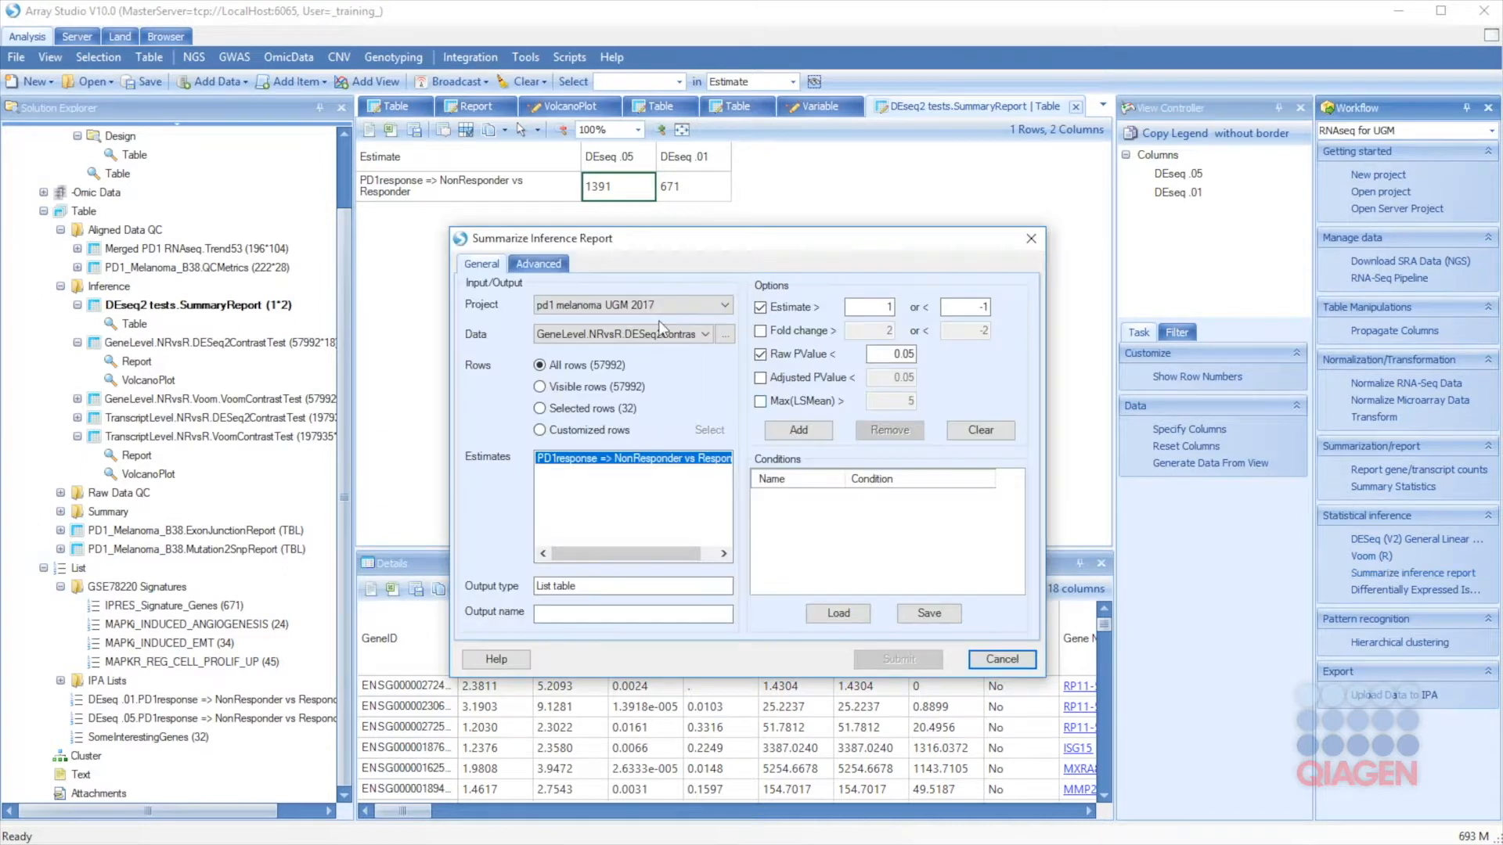
pyautogui.click(726, 334)
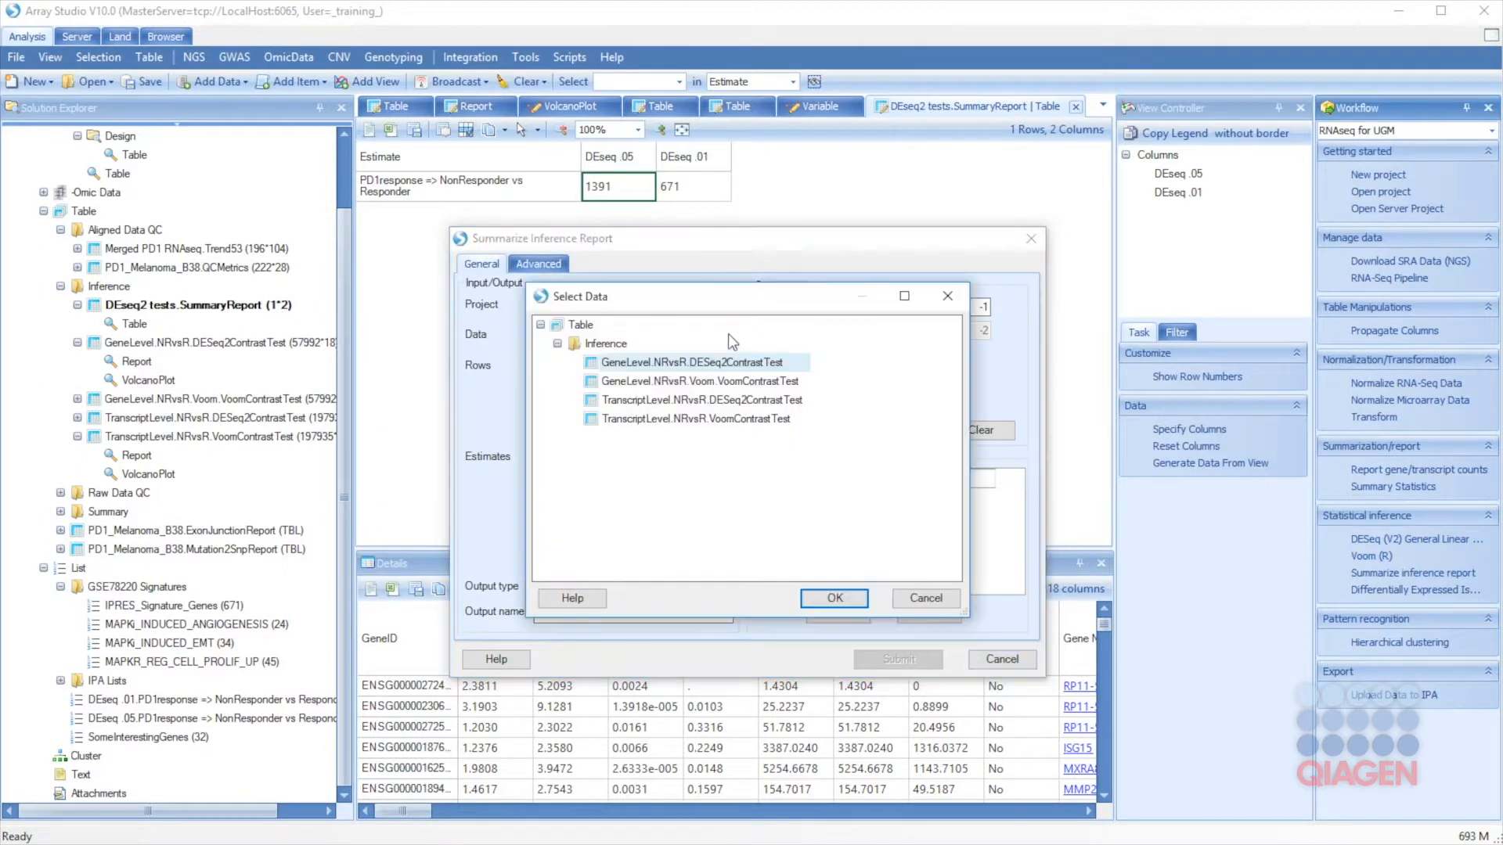
pyautogui.click(685, 383)
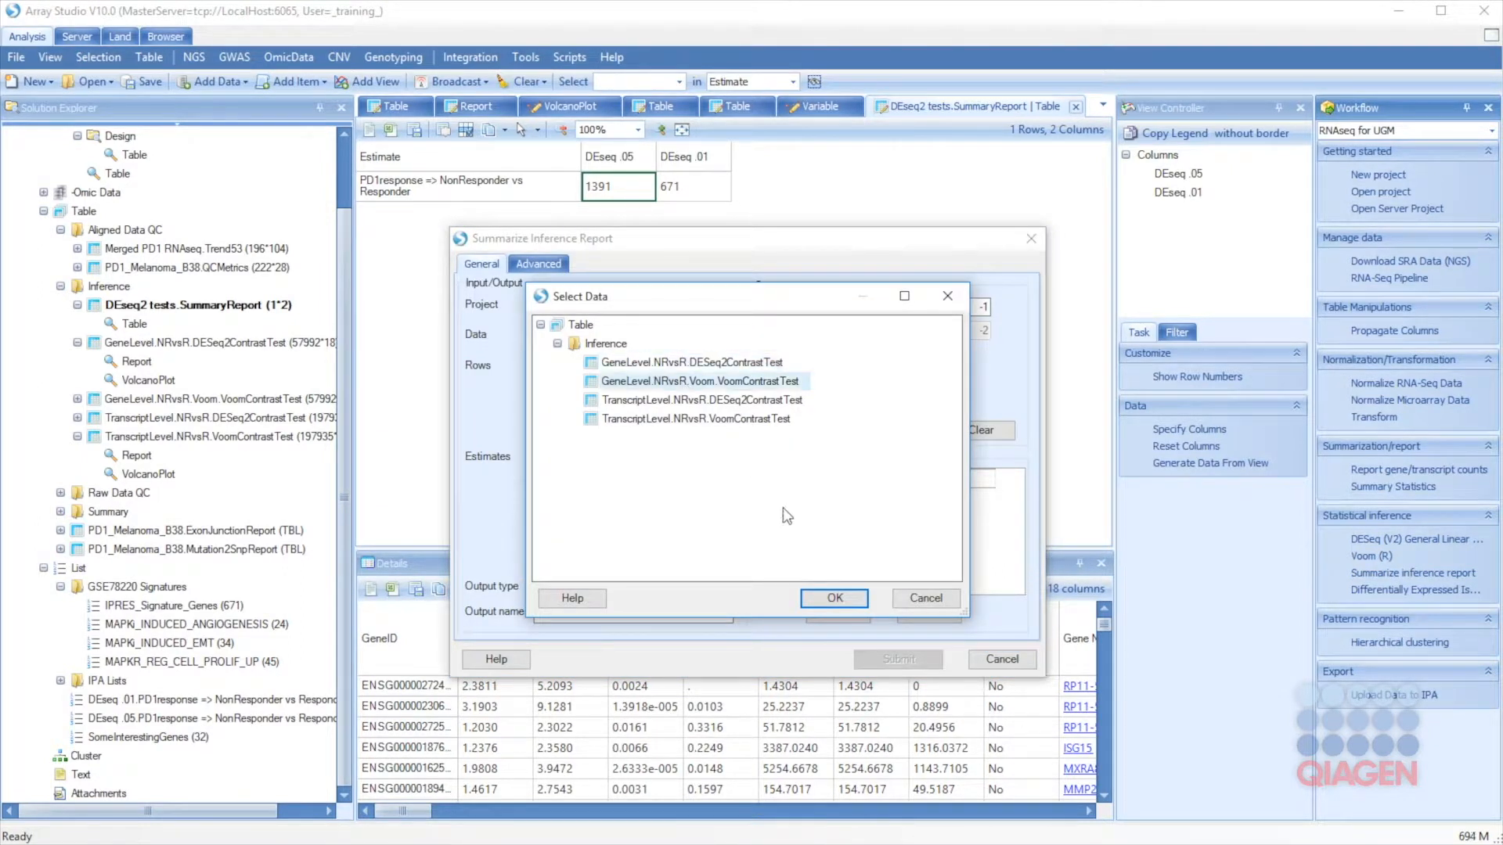
pyautogui.click(836, 599)
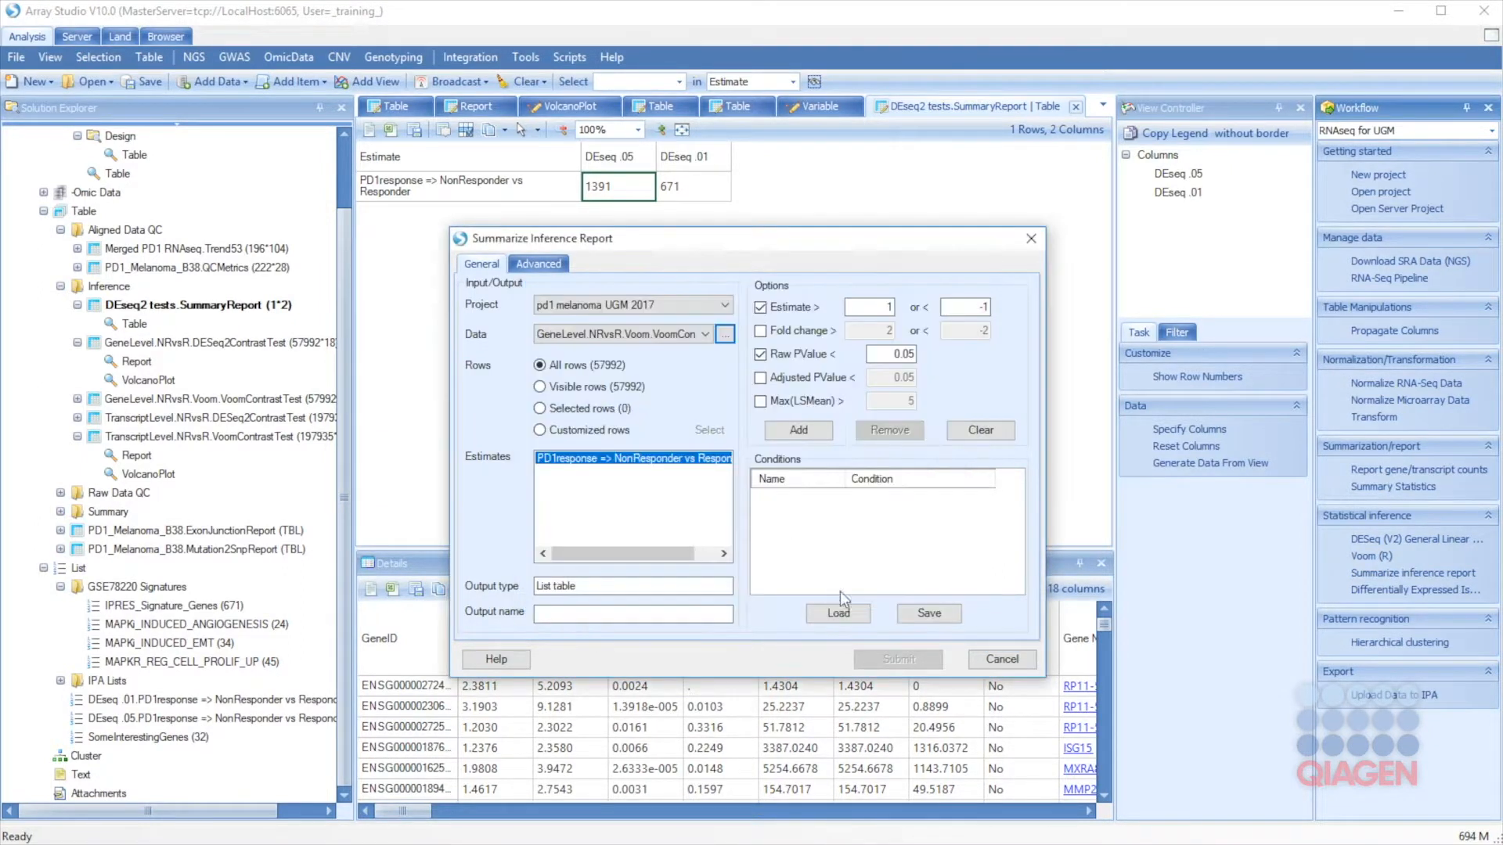
pyautogui.click(799, 430)
pyautogui.click(797, 501)
pyautogui.doubleClick(806, 501)
pyautogui.write('Voom')
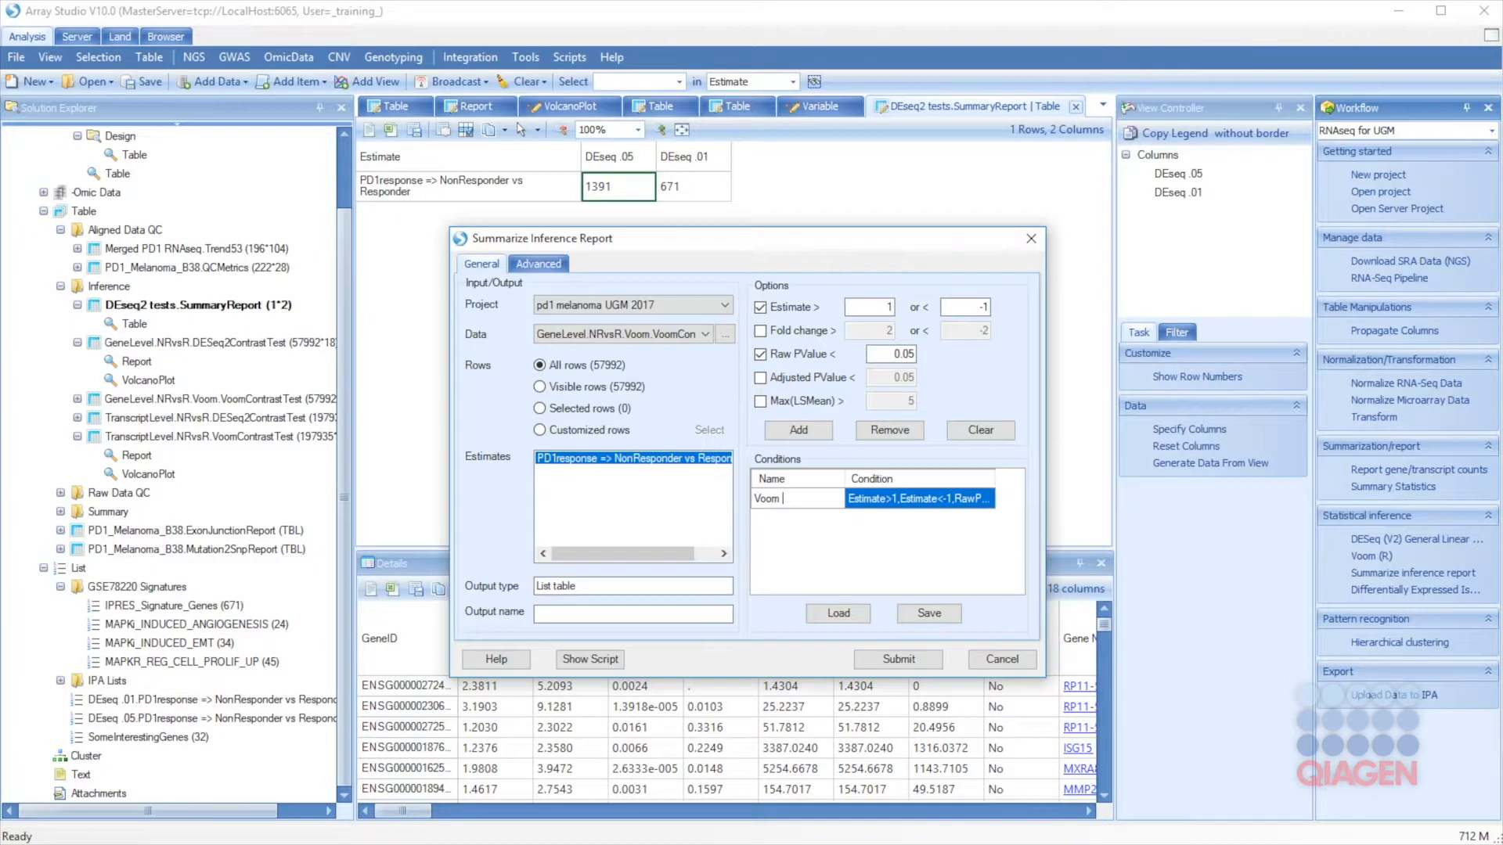
pyautogui.write(' .05')
pyautogui.click(861, 502)
# Step: Add a second condition 'Voom .01' with raw p-value below 0.01
pyautogui.click(911, 353)
pyautogui.press('BackSpace')
pyautogui.write('1')
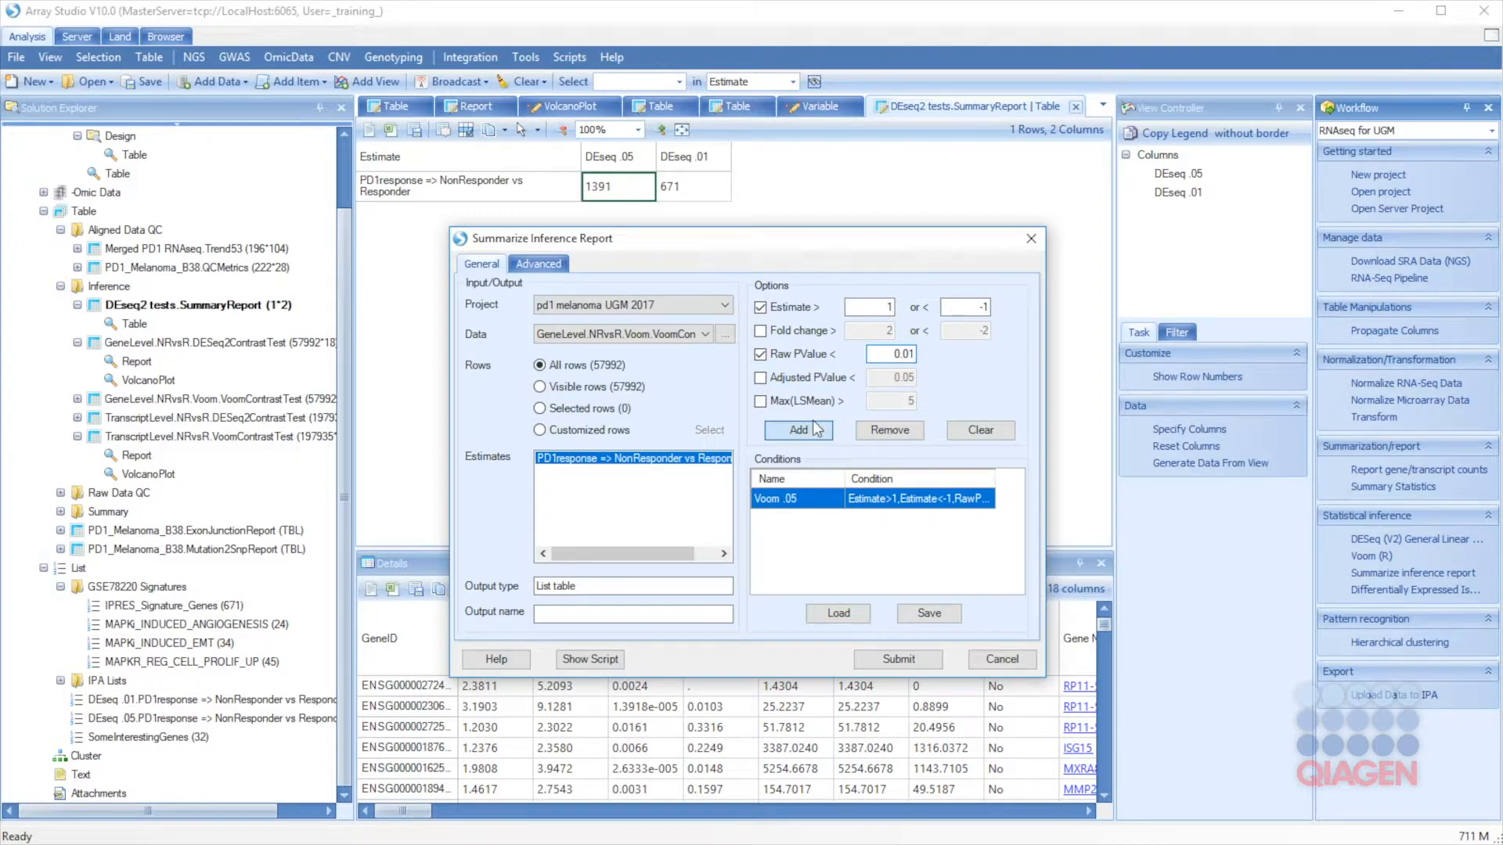
pyautogui.click(814, 429)
pyautogui.click(809, 523)
pyautogui.click(809, 522)
pyautogui.write('Voom .01')
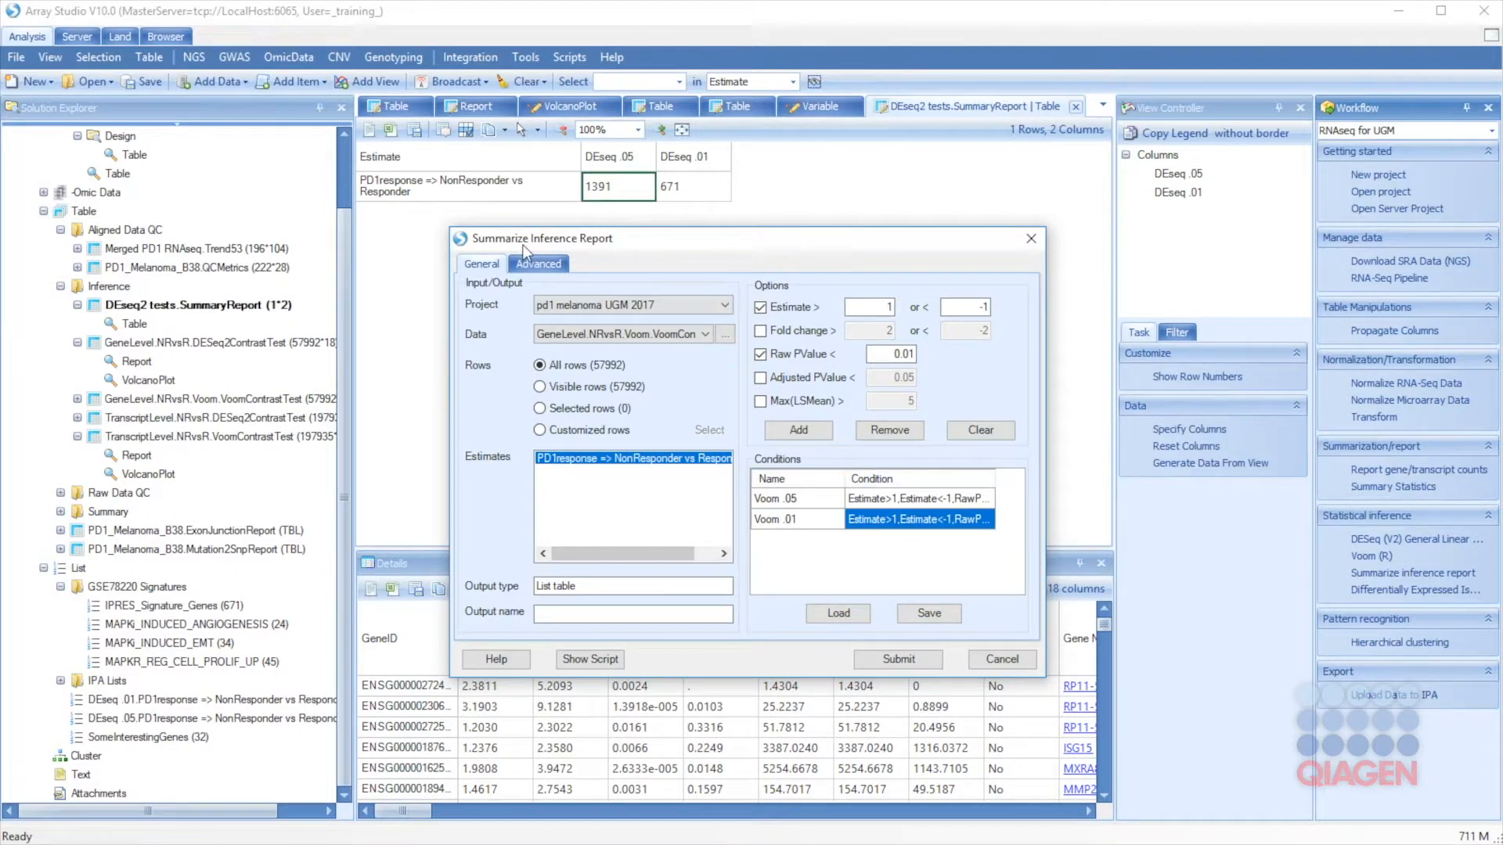
# Step: Name the output 'Voom tests' and submit the summary report
pyautogui.click(539, 264)
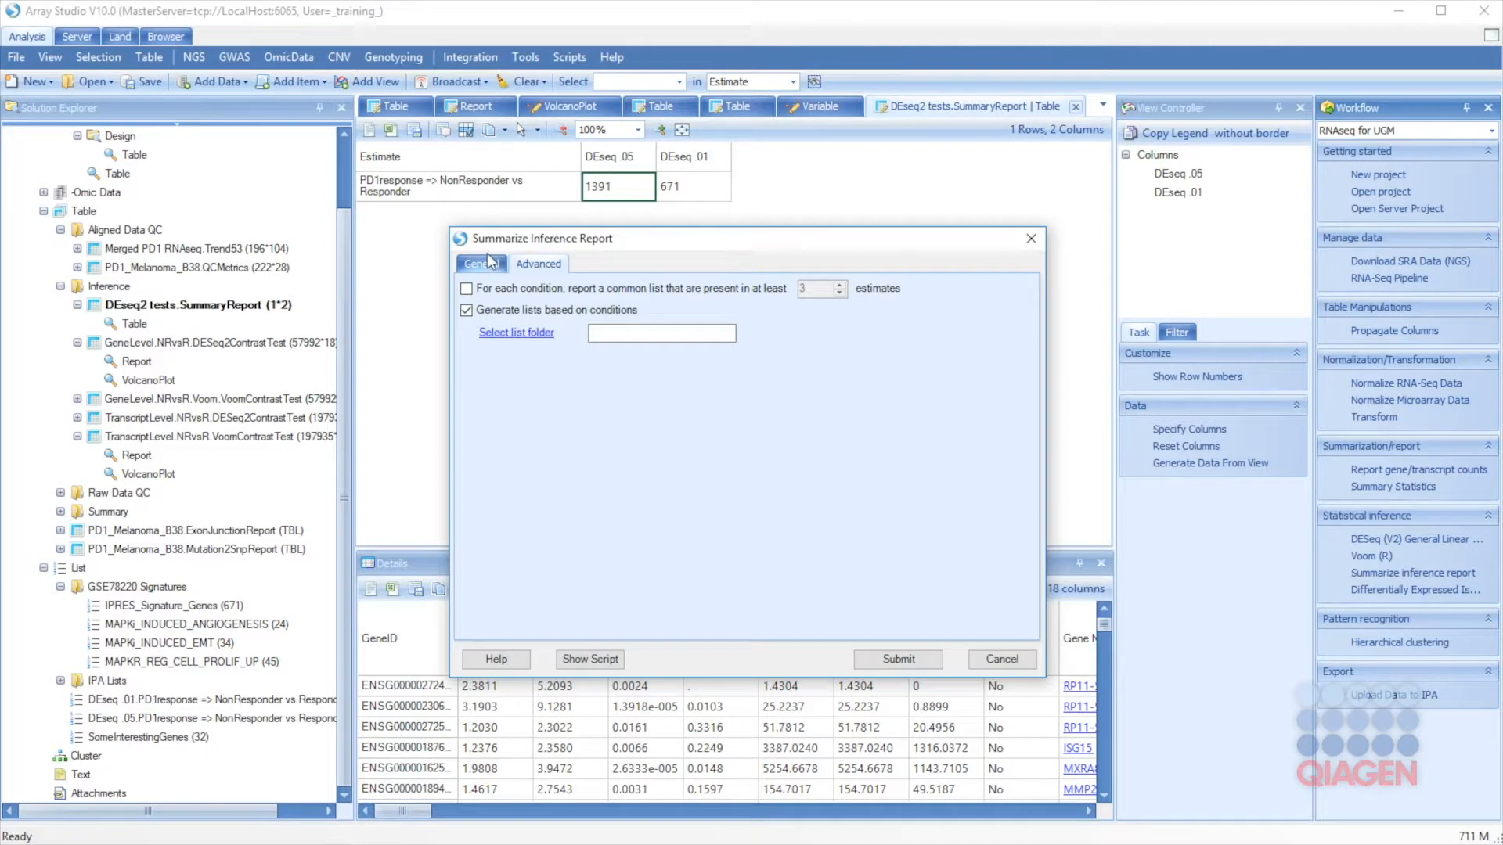
pyautogui.click(483, 266)
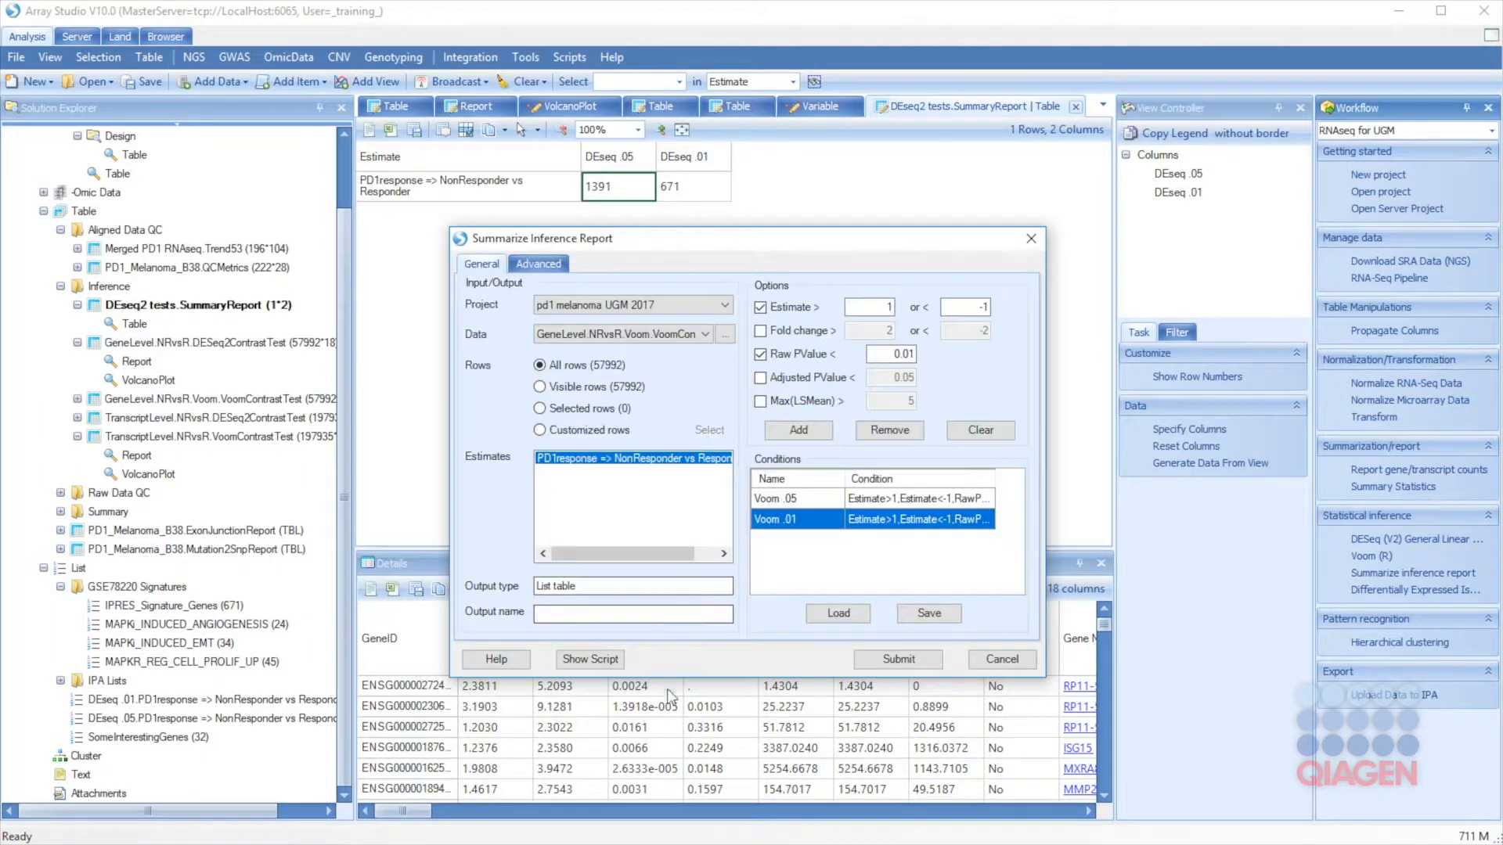
pyautogui.click(604, 617)
pyautogui.write('Voom test')
pyautogui.write('s')
pyautogui.click(898, 660)
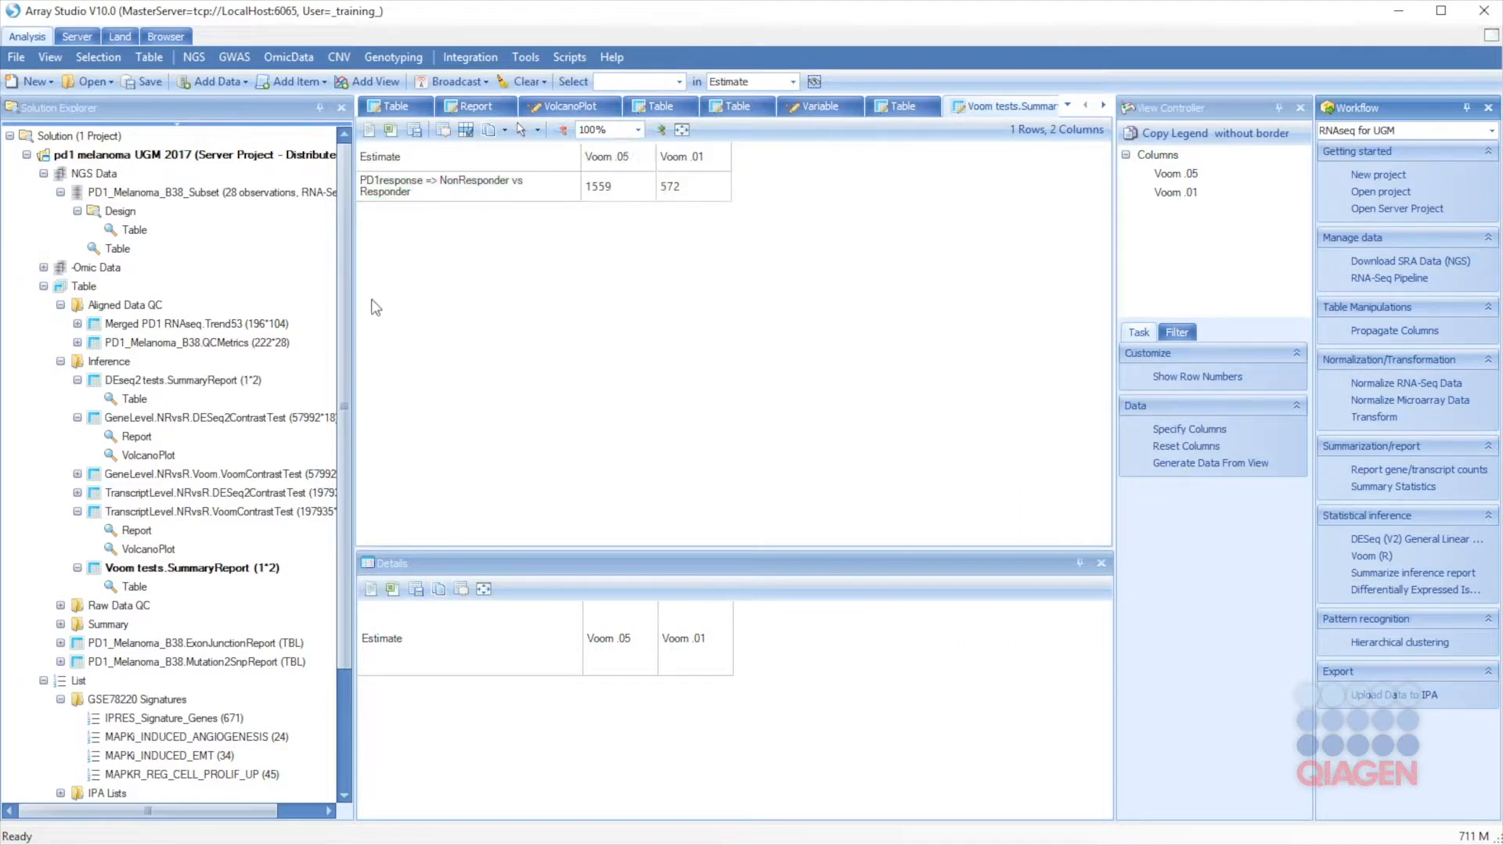
pyautogui.click(347, 298)
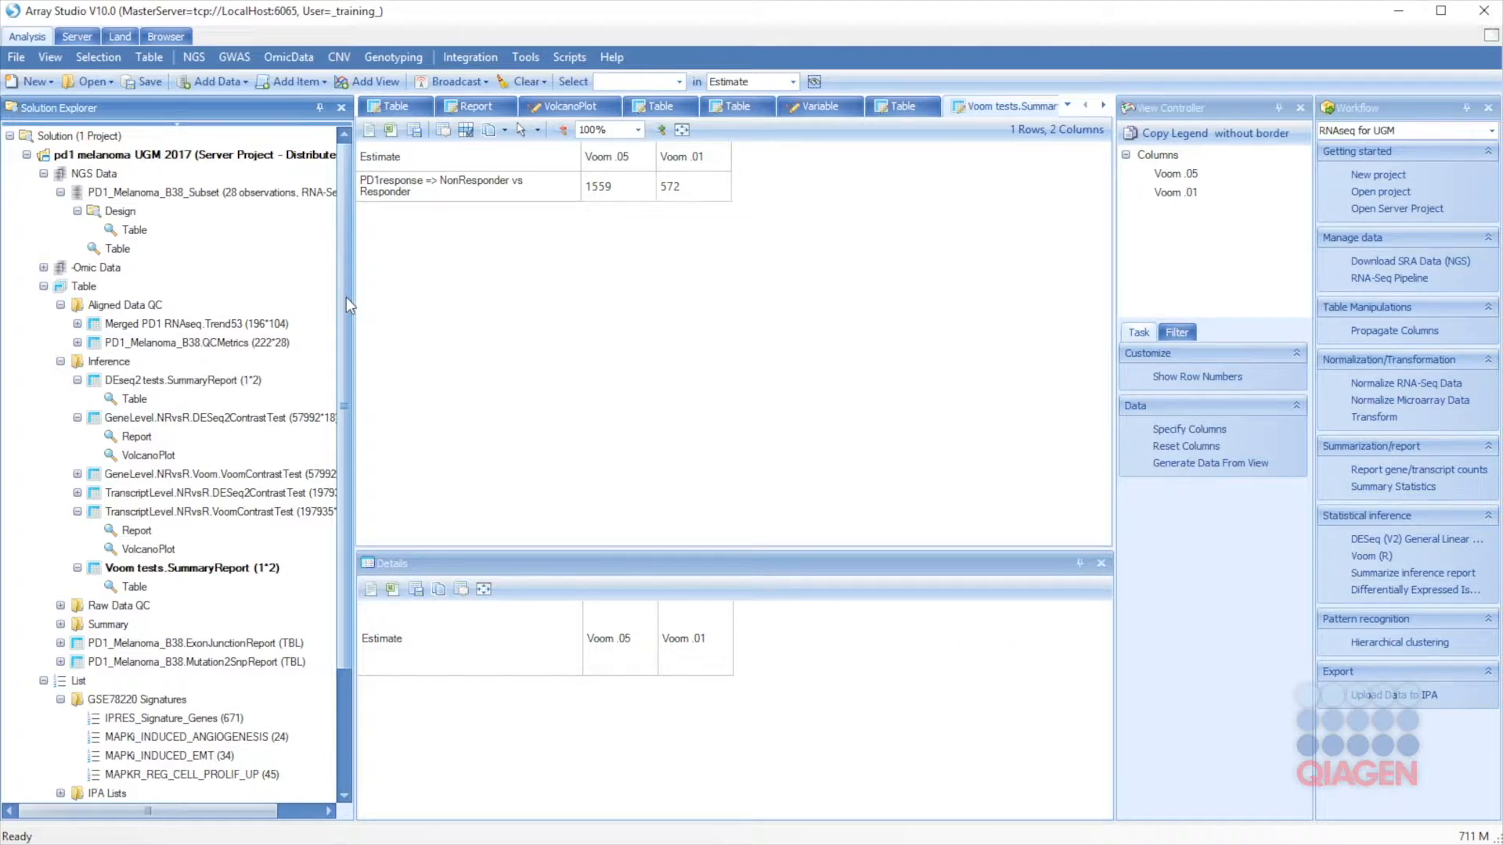
# Step: Add a VennDiagramView to the FPKM.UQ.Log2 dataset
pyautogui.click(44, 268)
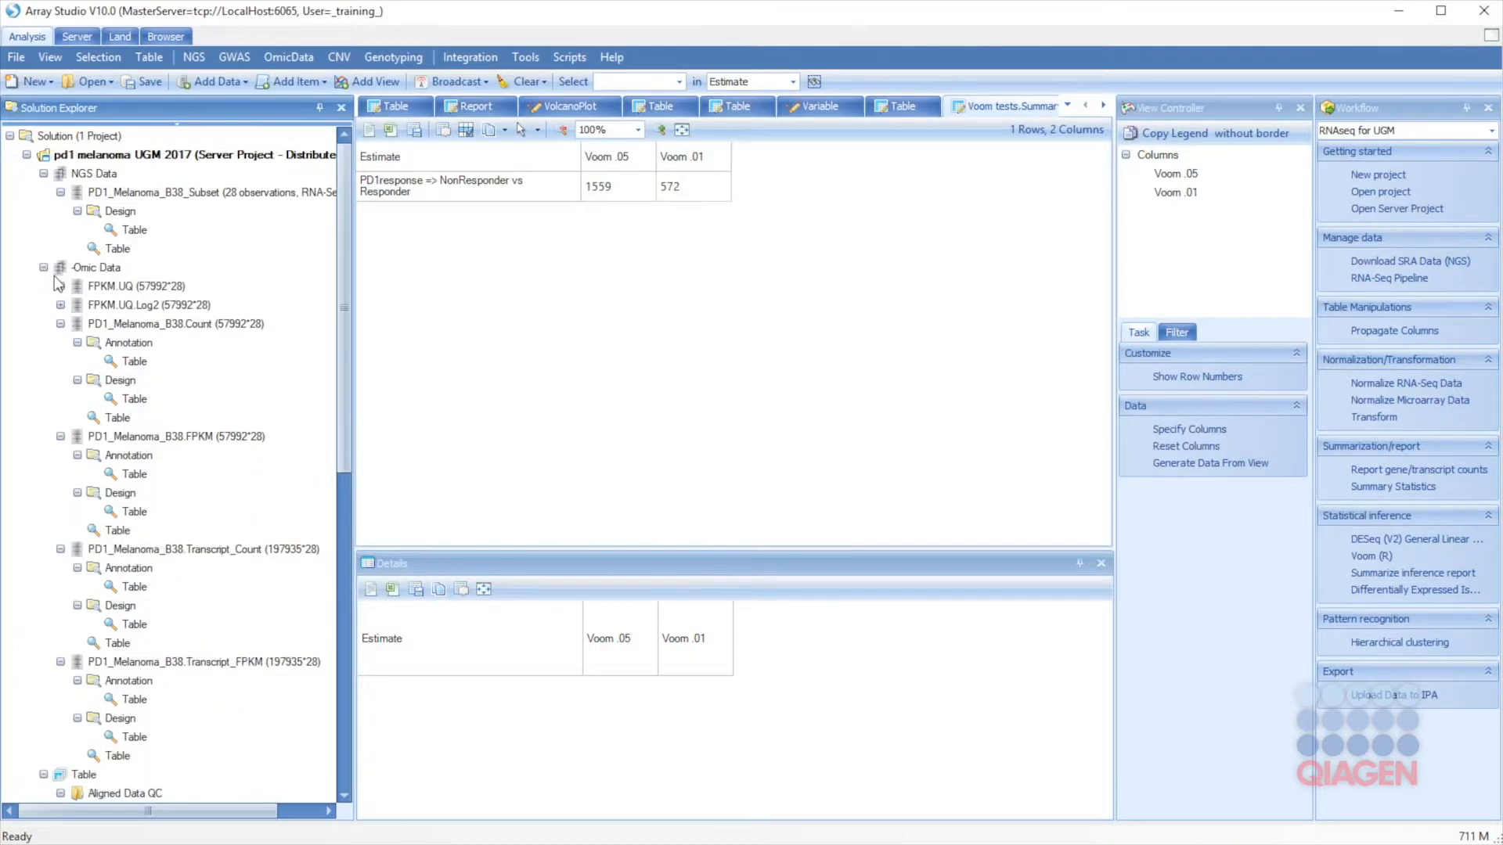
pyautogui.moveTo(341, 230)
pyautogui.mouseDown()
pyautogui.moveTo(338, 432)
pyautogui.moveTo(313, 227)
pyautogui.mouseUp()
pyautogui.rightClick(137, 311)
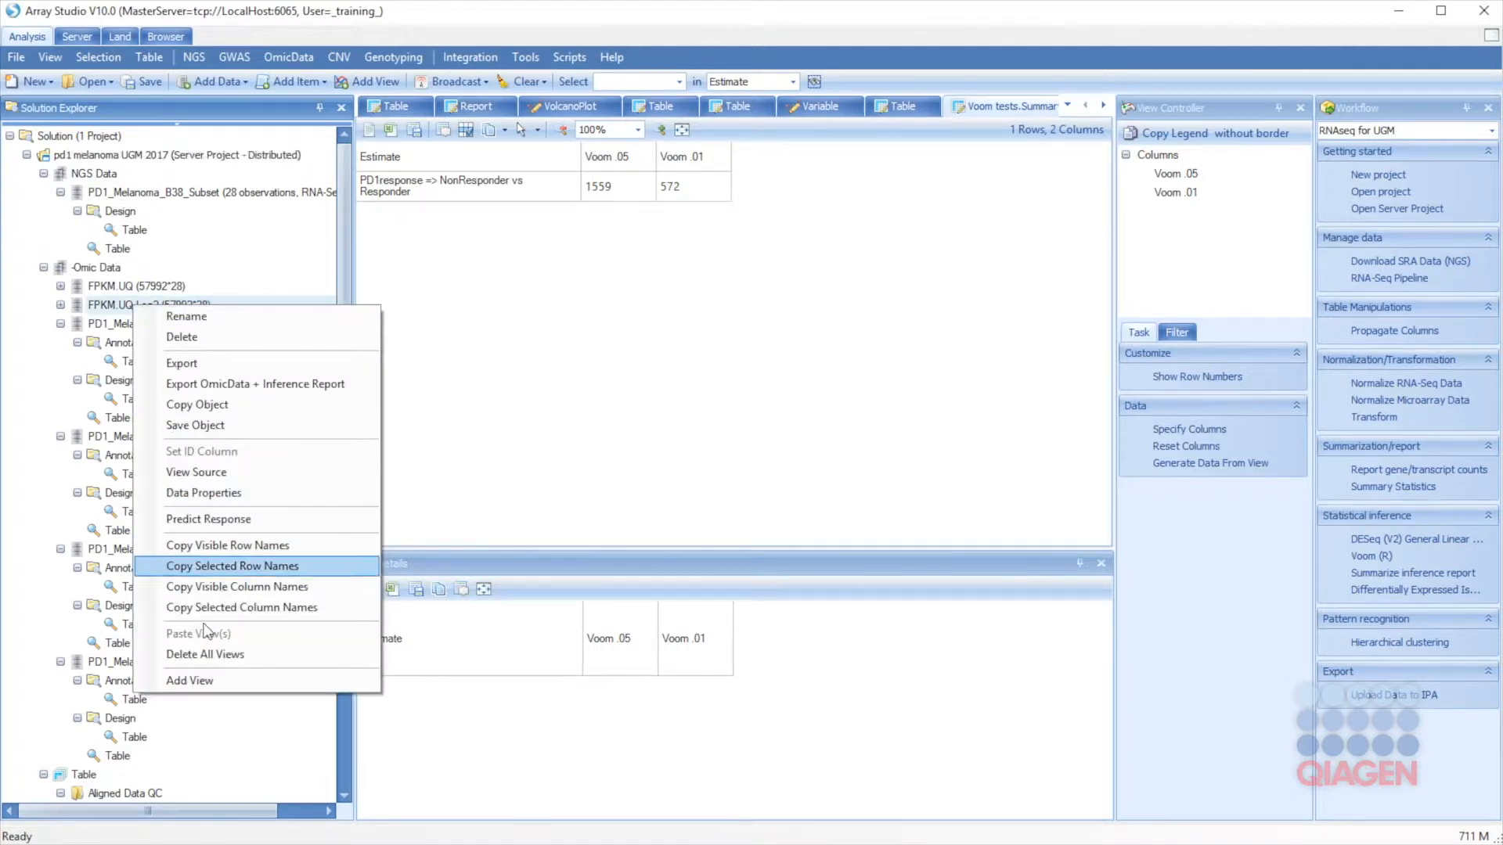
pyautogui.click(199, 680)
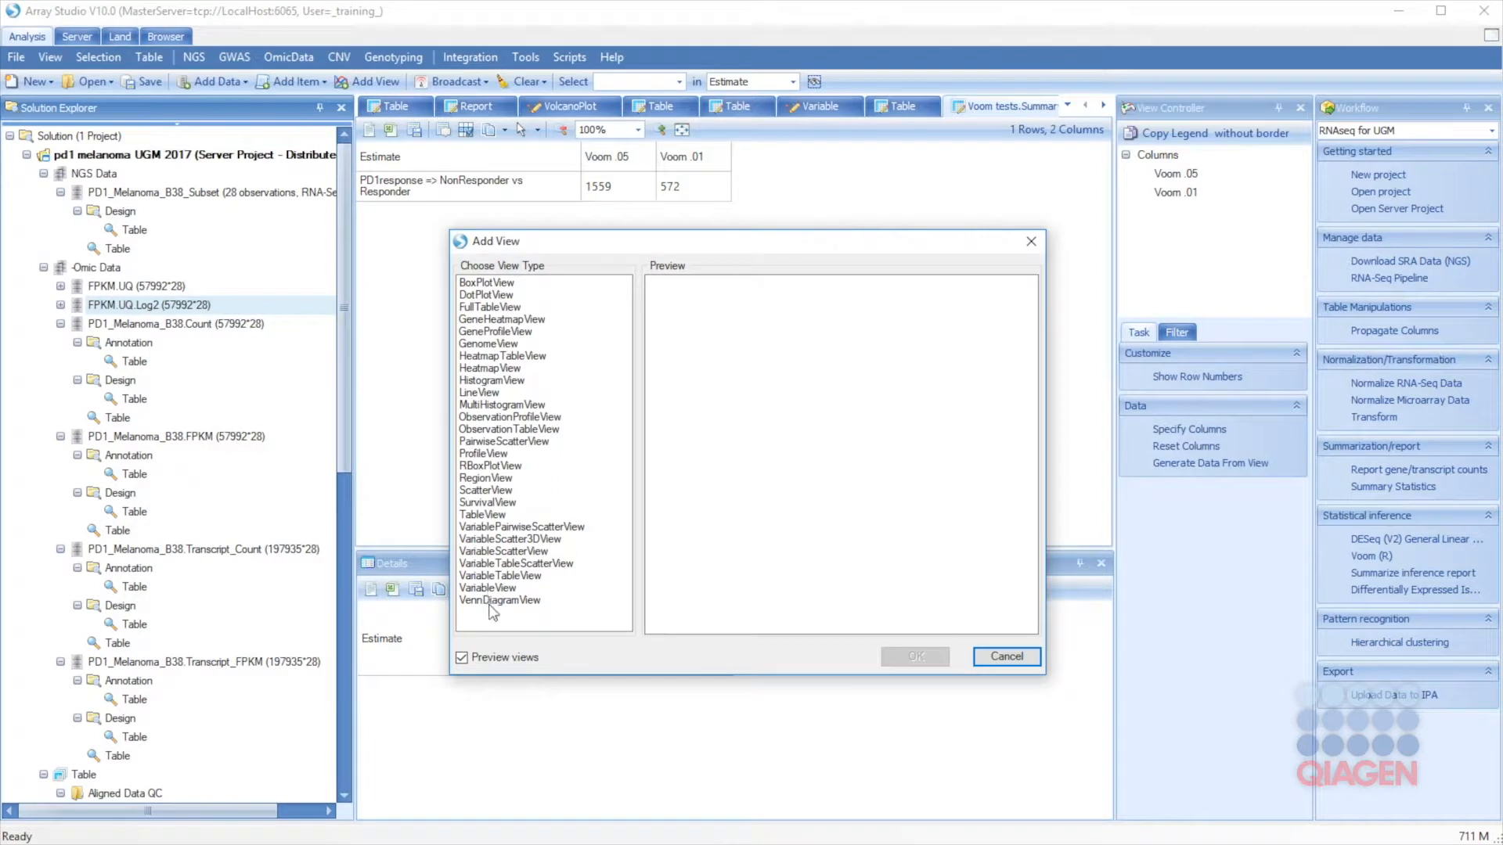
pyautogui.click(498, 600)
pyautogui.click(911, 659)
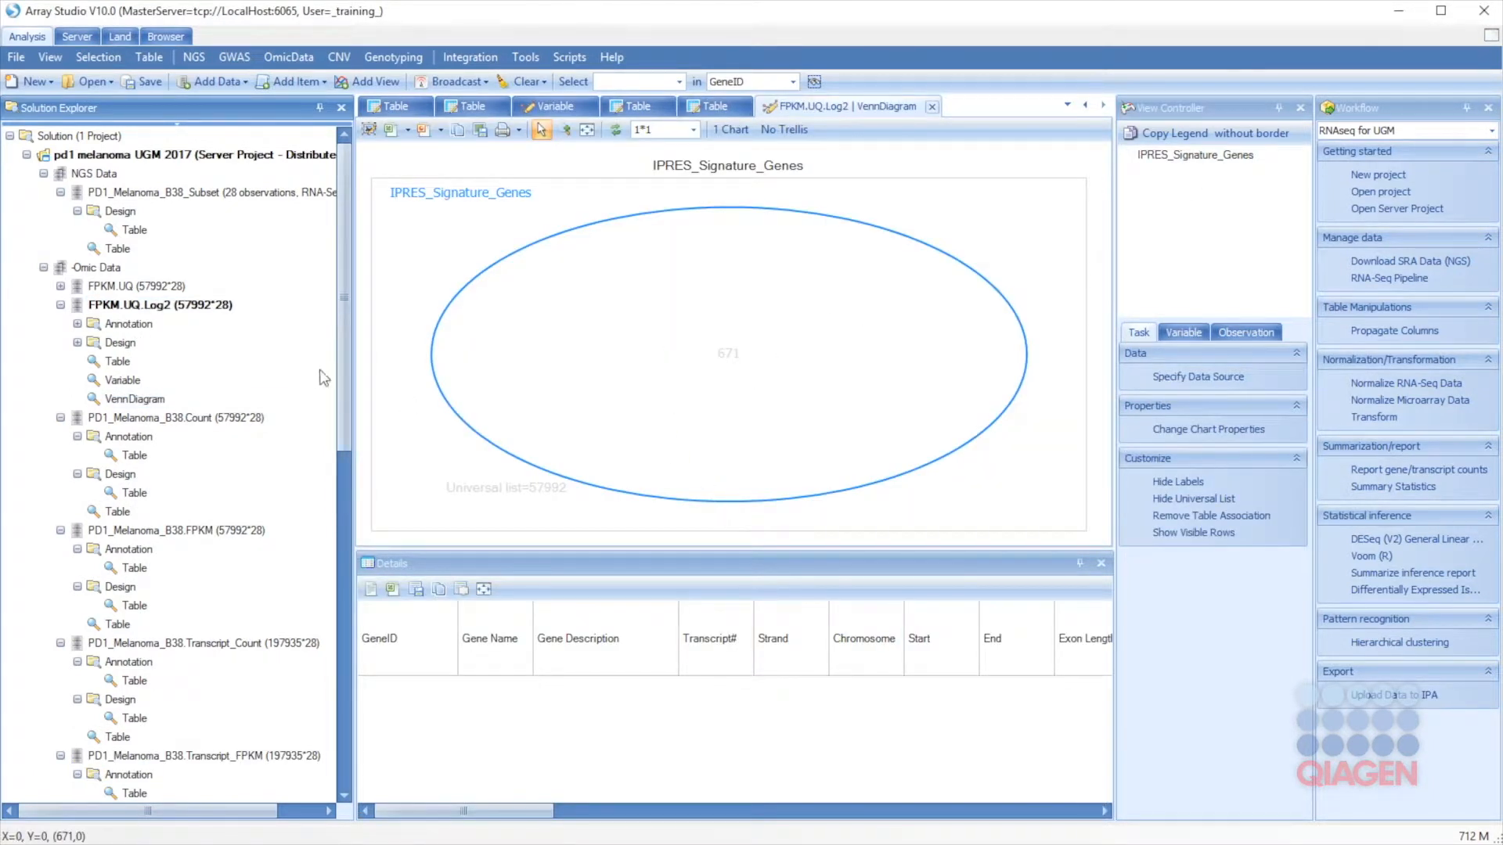
# Step: Drop the DEseq .05 and Voom .05 lists onto the Venn and select the 606 shared genes
pyautogui.moveTo(336, 346); pyautogui.dragTo(326, 717)
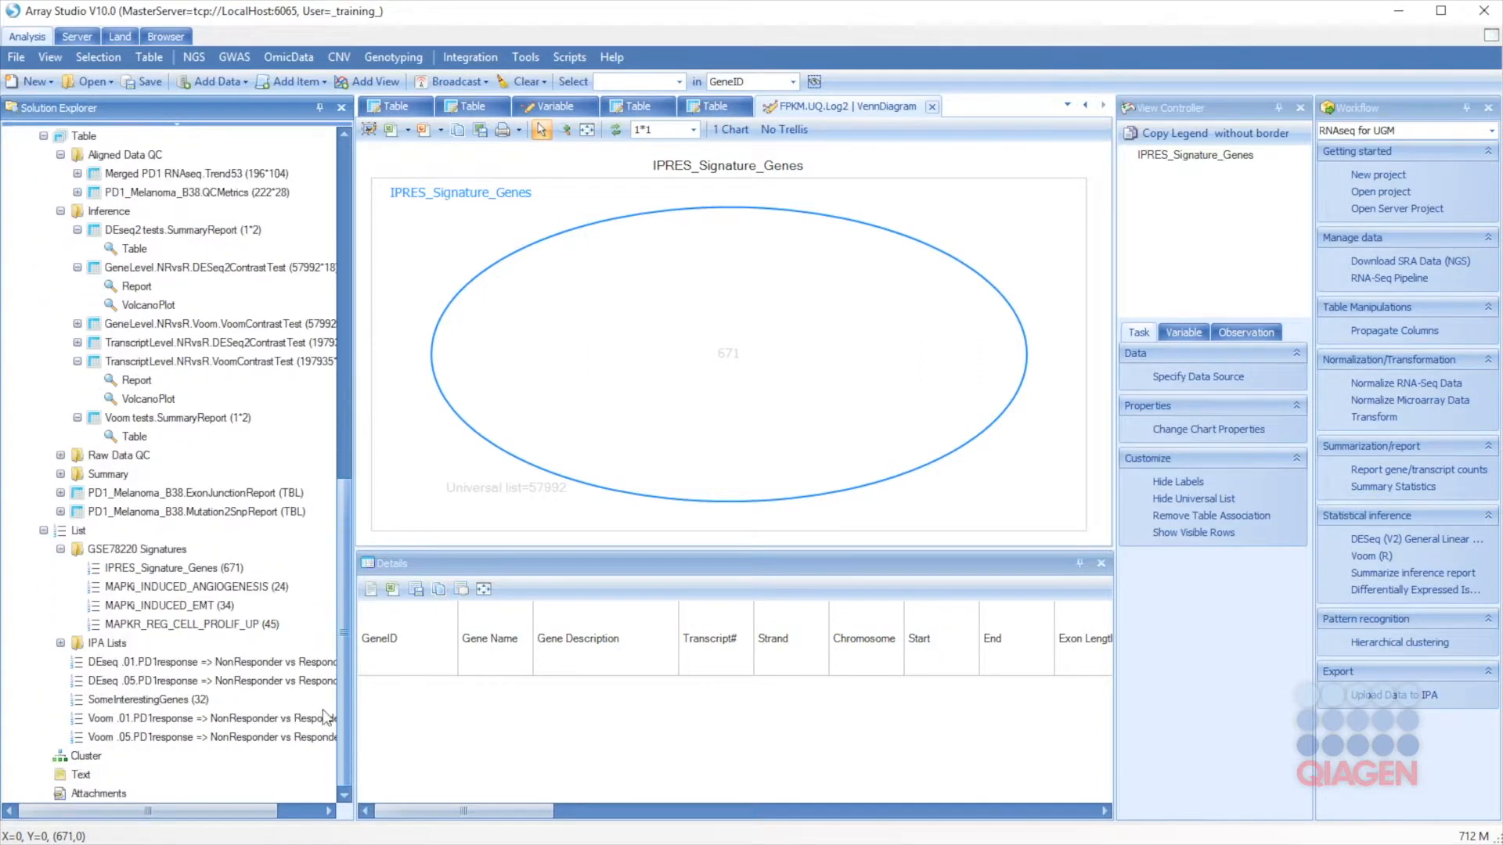
pyautogui.click(127, 680)
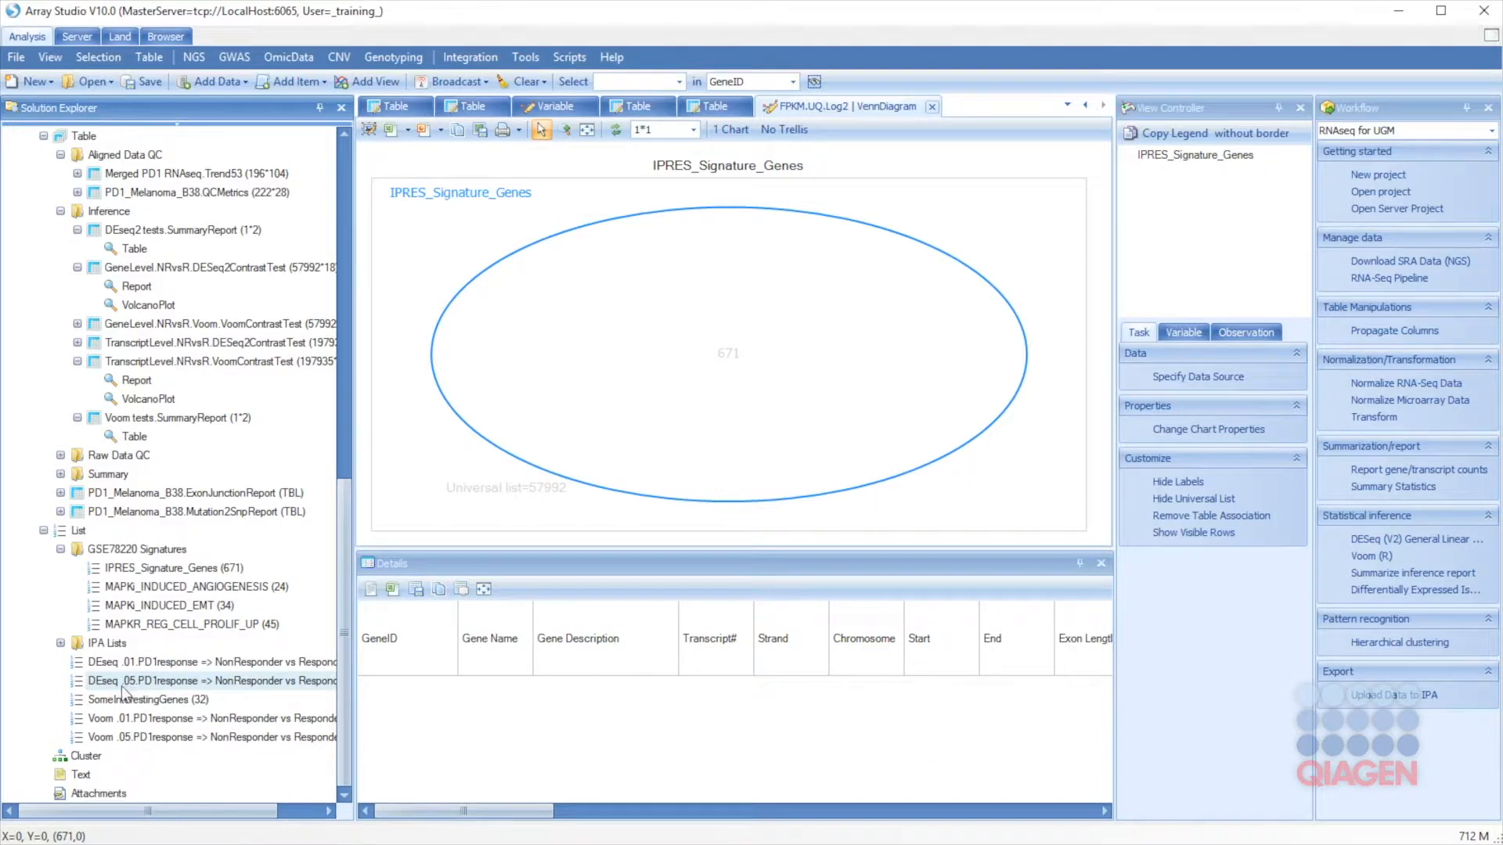
pyautogui.keyDown('ctrl'); pyautogui.click(138, 738); pyautogui.keyUp('ctrl')
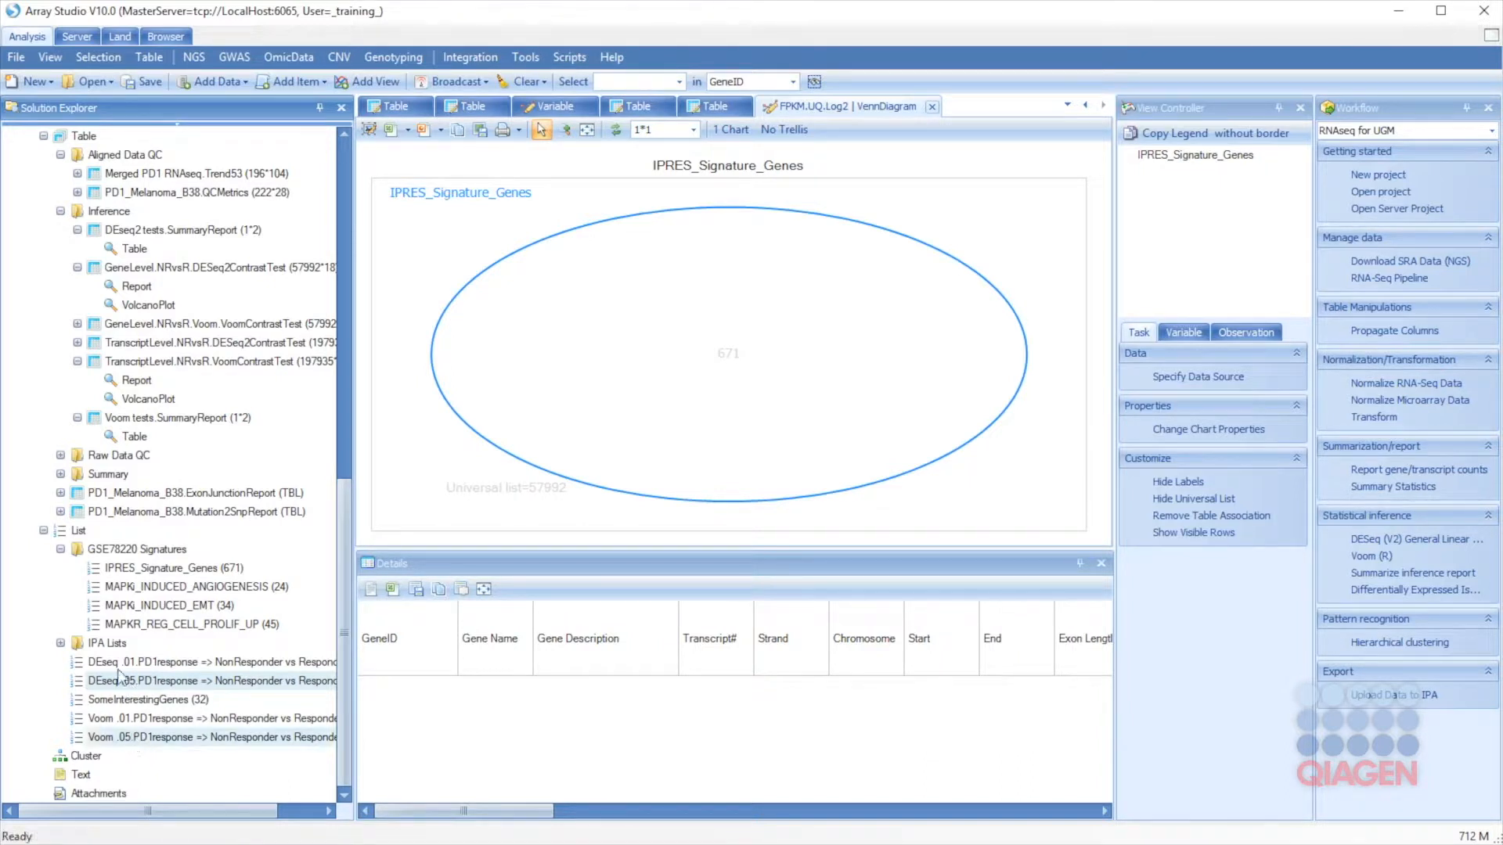
pyautogui.moveTo(112, 687); pyautogui.dragTo(714, 345)
pyautogui.moveTo(194, 688); pyautogui.dragTo(589, 377)
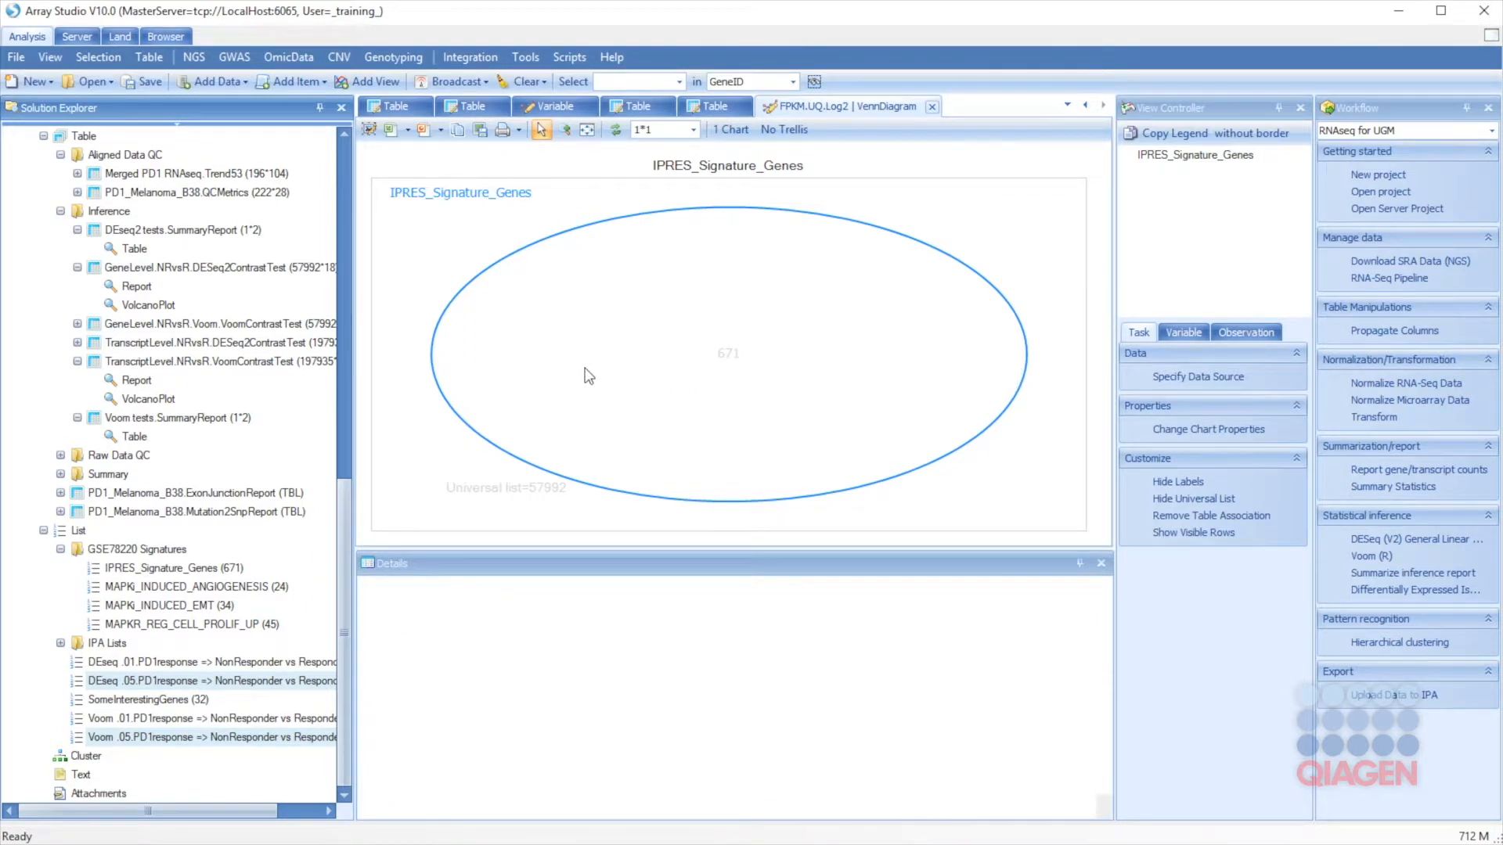
pyautogui.click(589, 376)
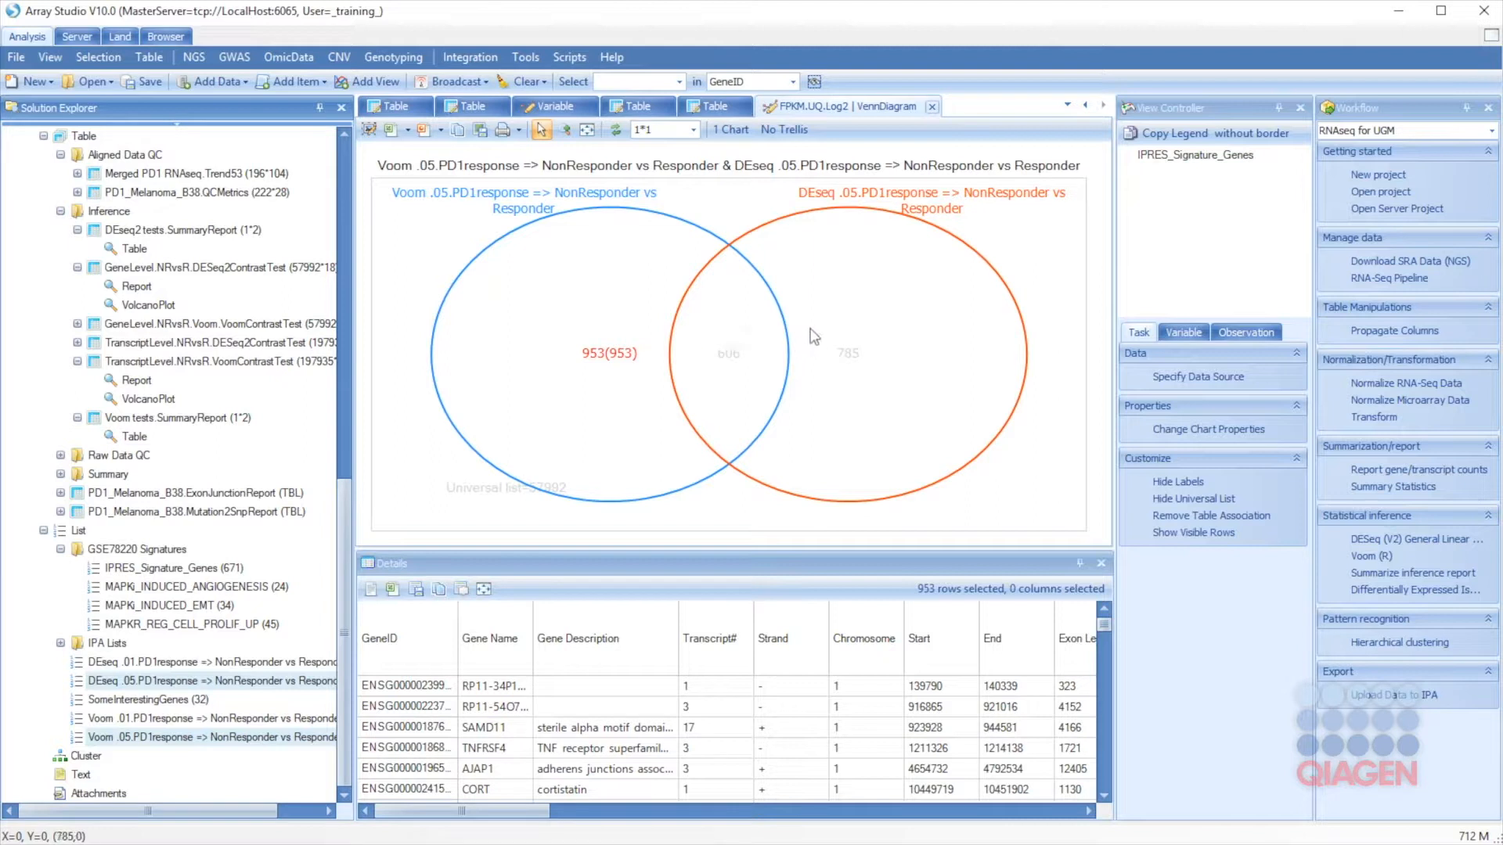
pyautogui.click(760, 389)
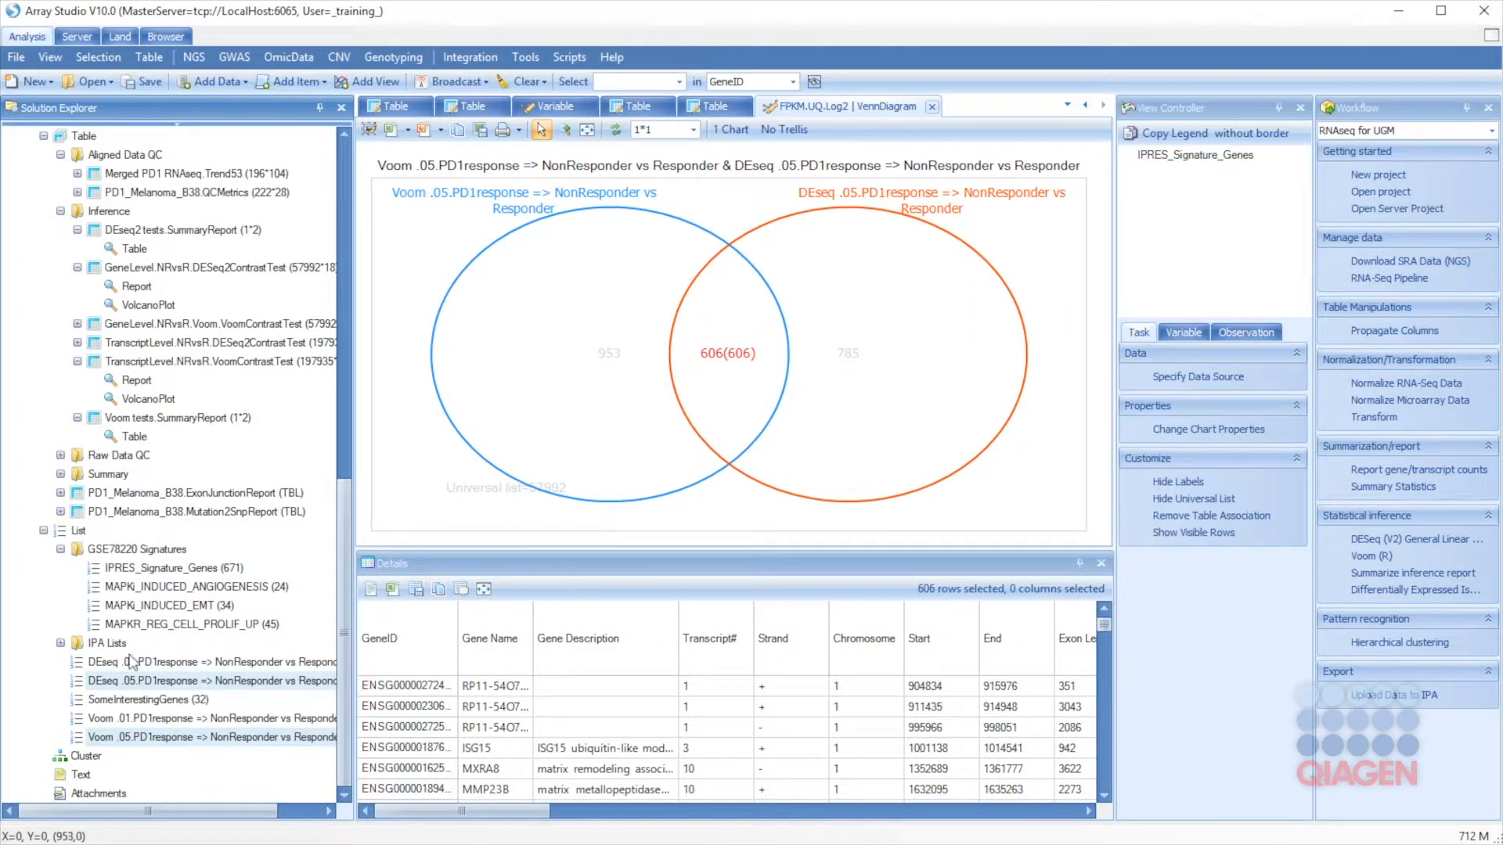
# Step: In Manage Lists, intersect DEseq .05 and Voom .05 and save the result as DEseqPlusVoom606
pyautogui.rightClick(78, 533)
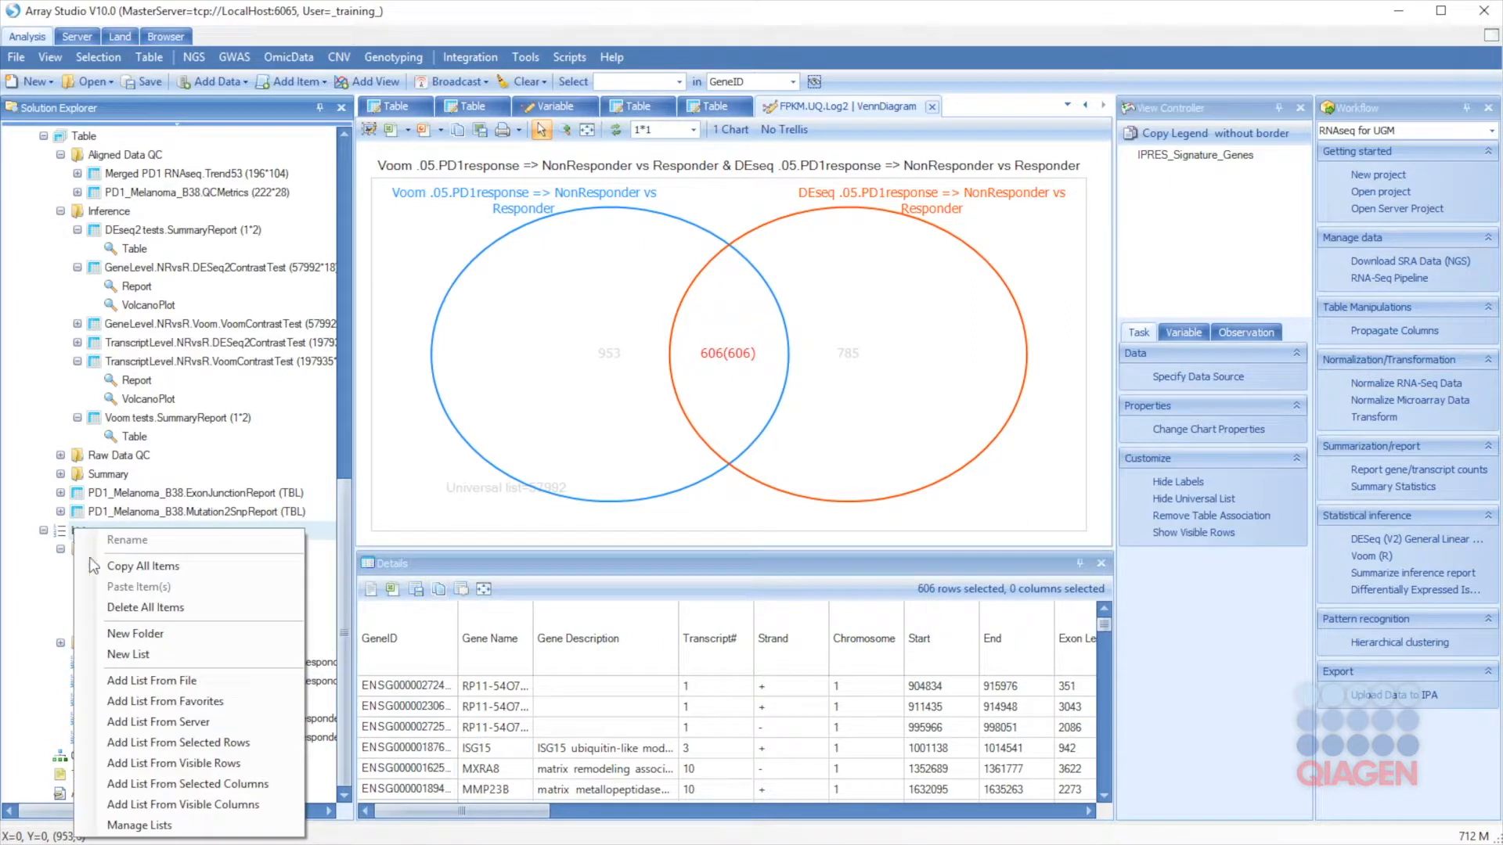
pyautogui.click(139, 826)
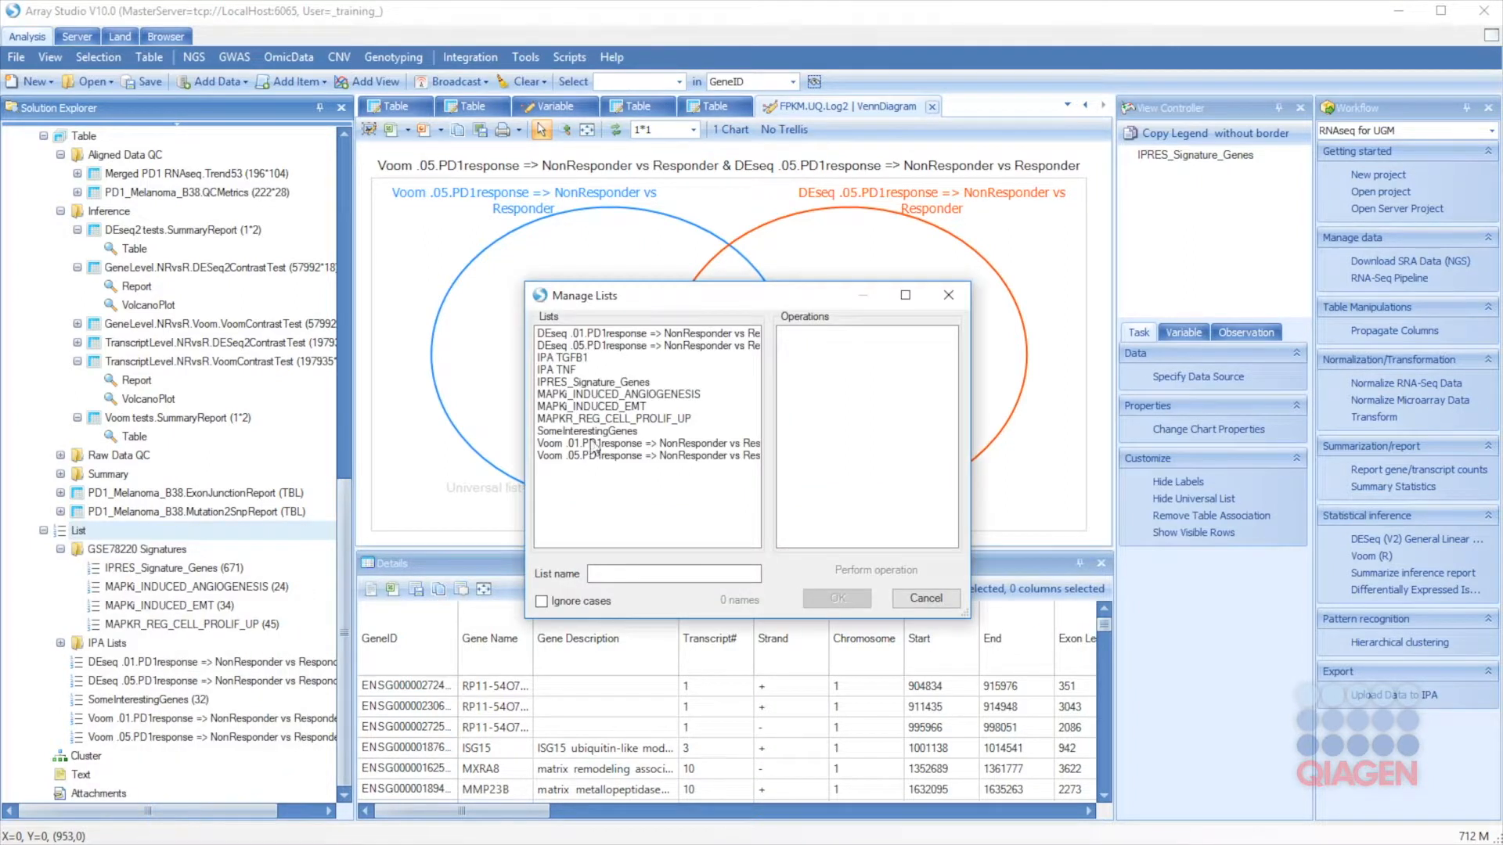
pyautogui.click(613, 349)
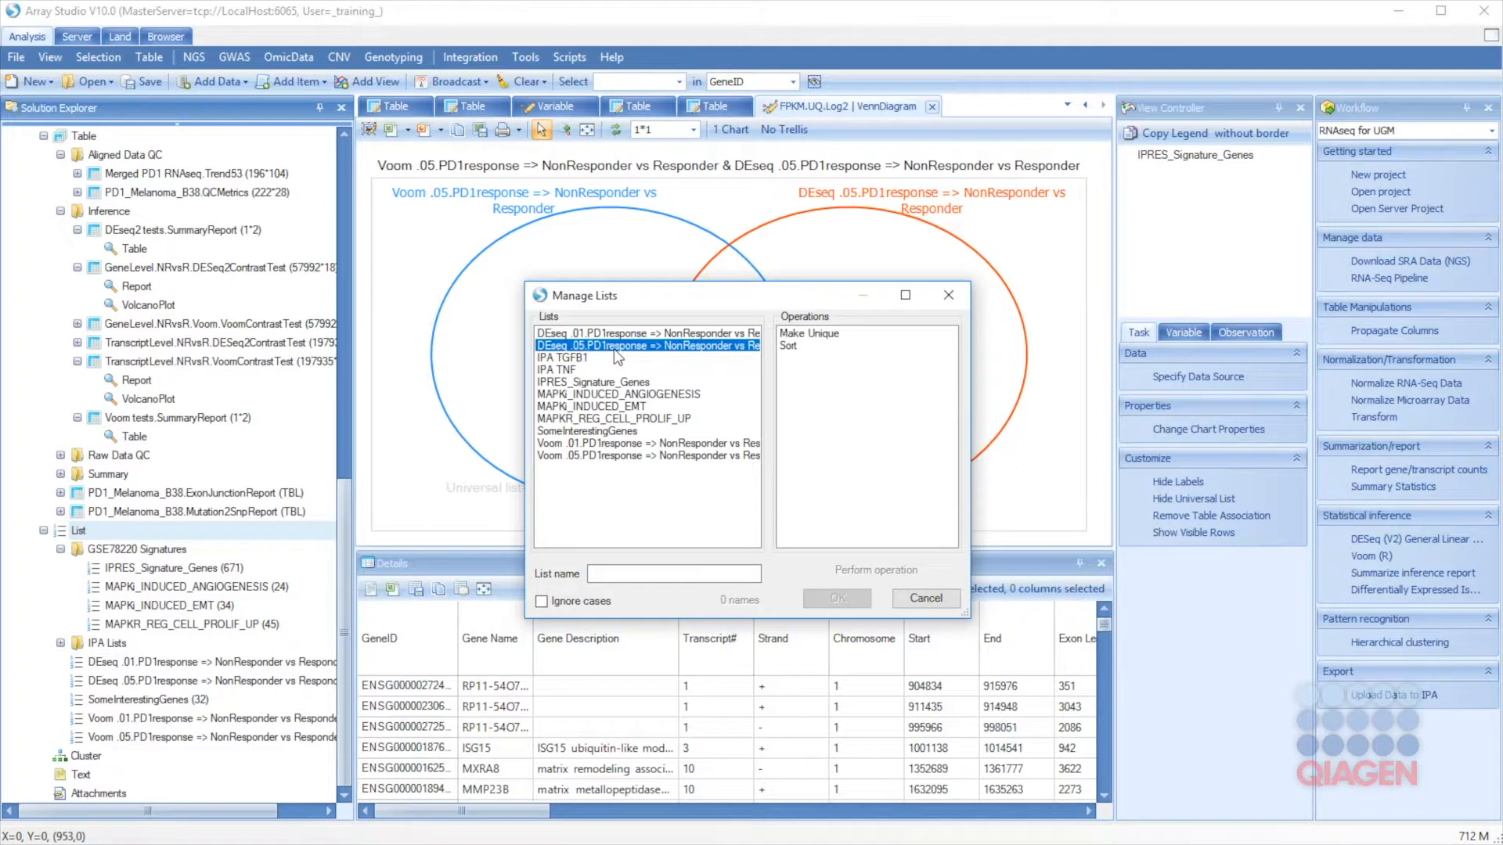
pyautogui.keyDown('ctrl'); pyautogui.click(608, 456); pyautogui.keyUp('ctrl')
pyautogui.click(804, 335)
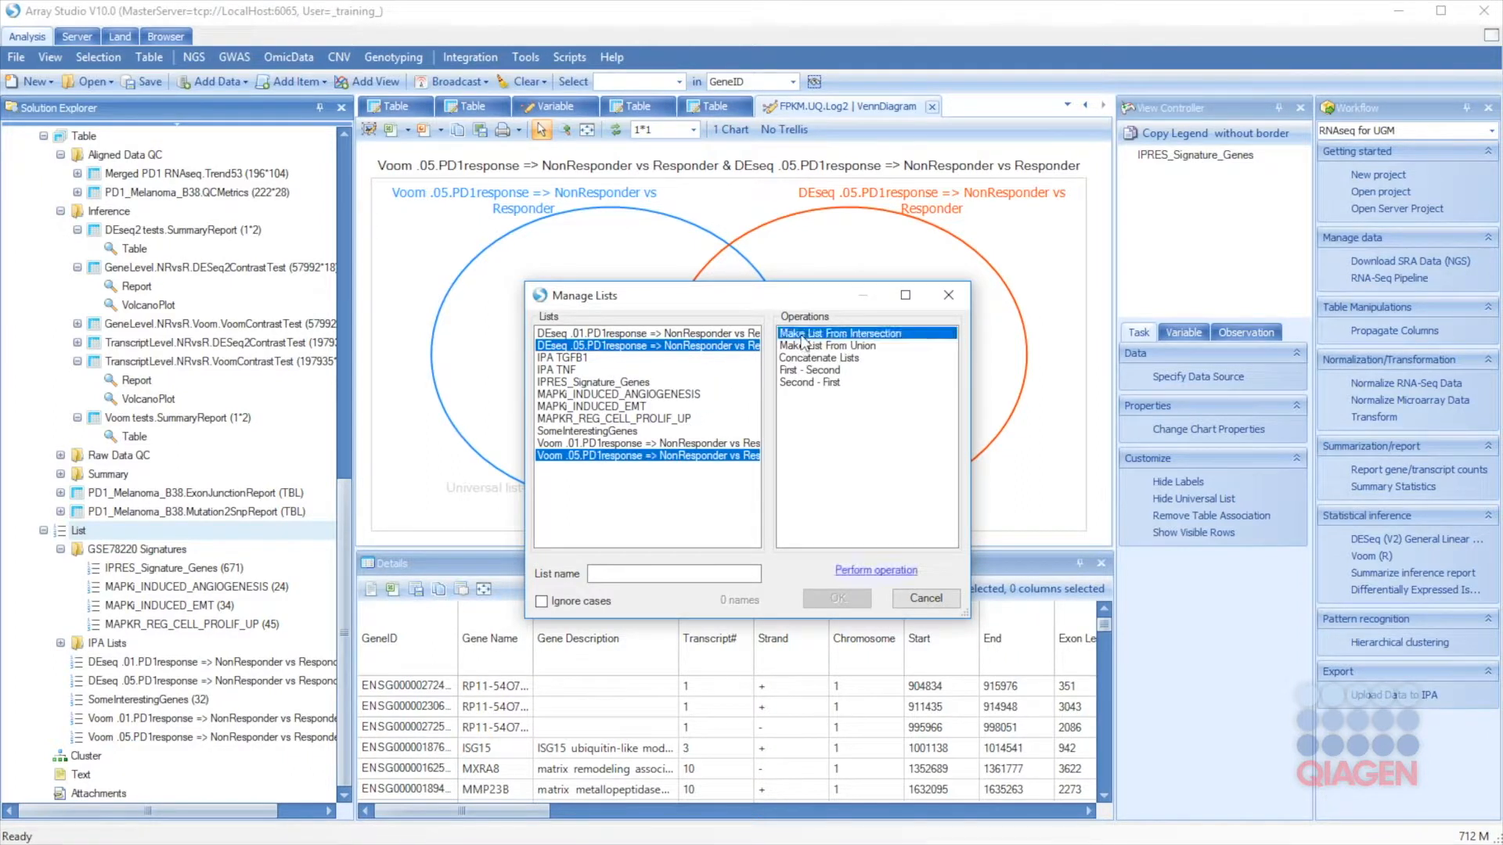
pyautogui.click(860, 572)
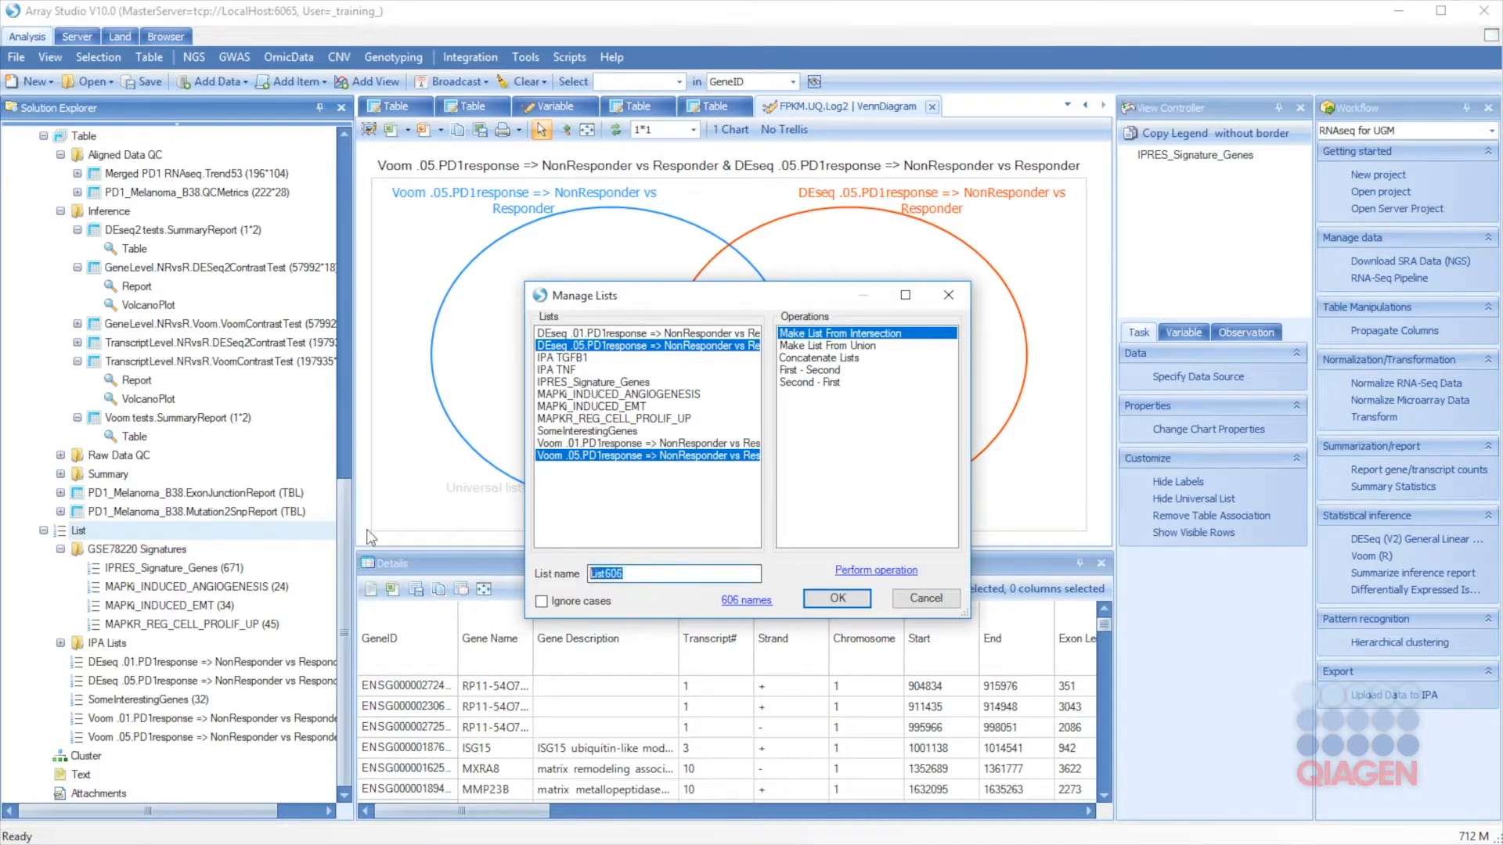
pyautogui.write('DEseqPlusVoom')
pyautogui.click(834, 598)
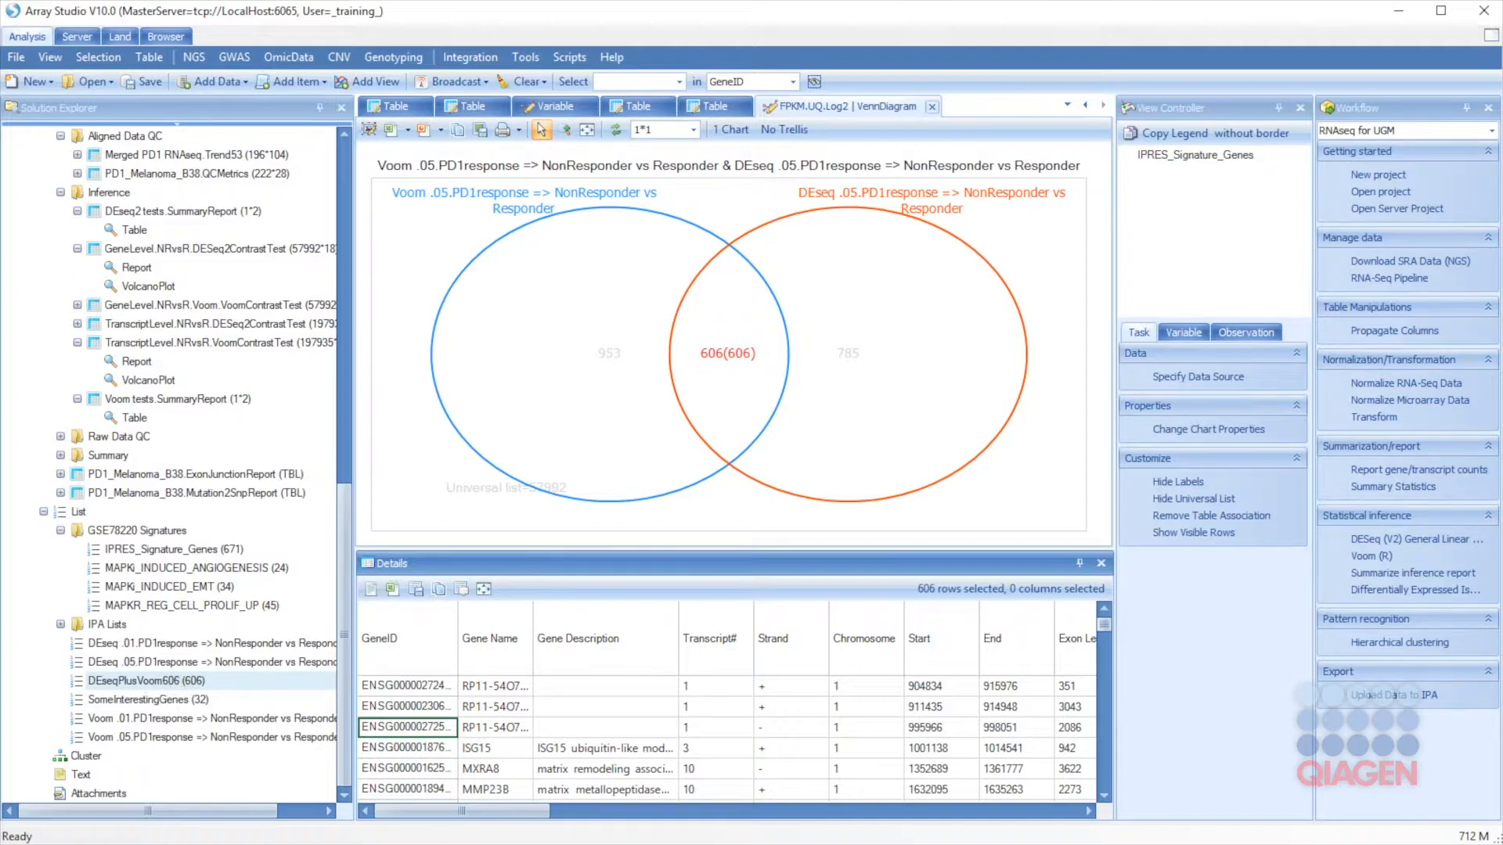
# Step: Open the GeneLevel.NRvsR.DESeq2ContrastTest volcano plot and select the MAPK signature lists
pyautogui.click(408, 687)
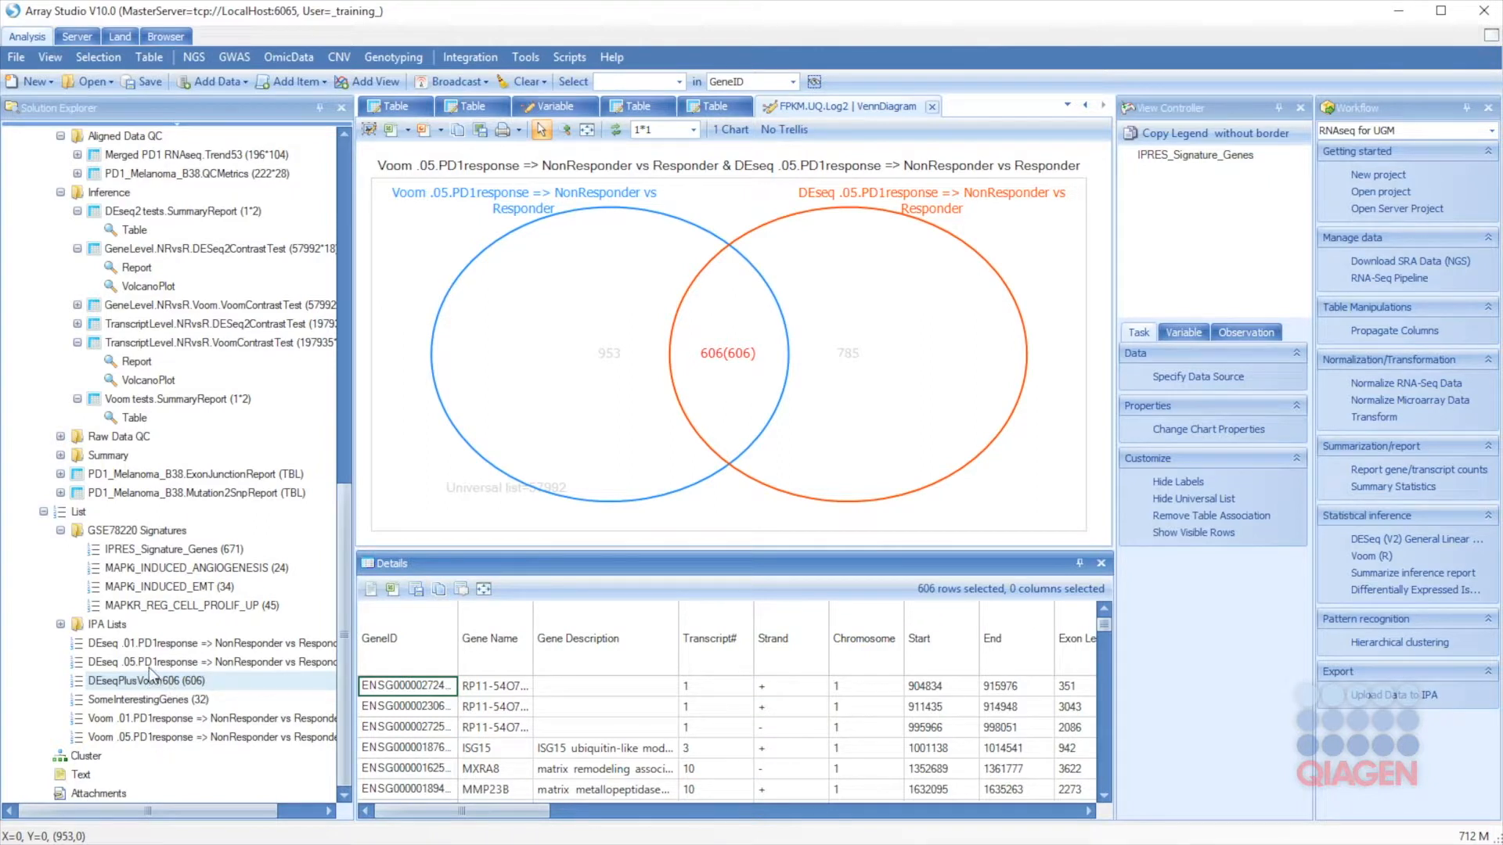
pyautogui.doubleClick(133, 287)
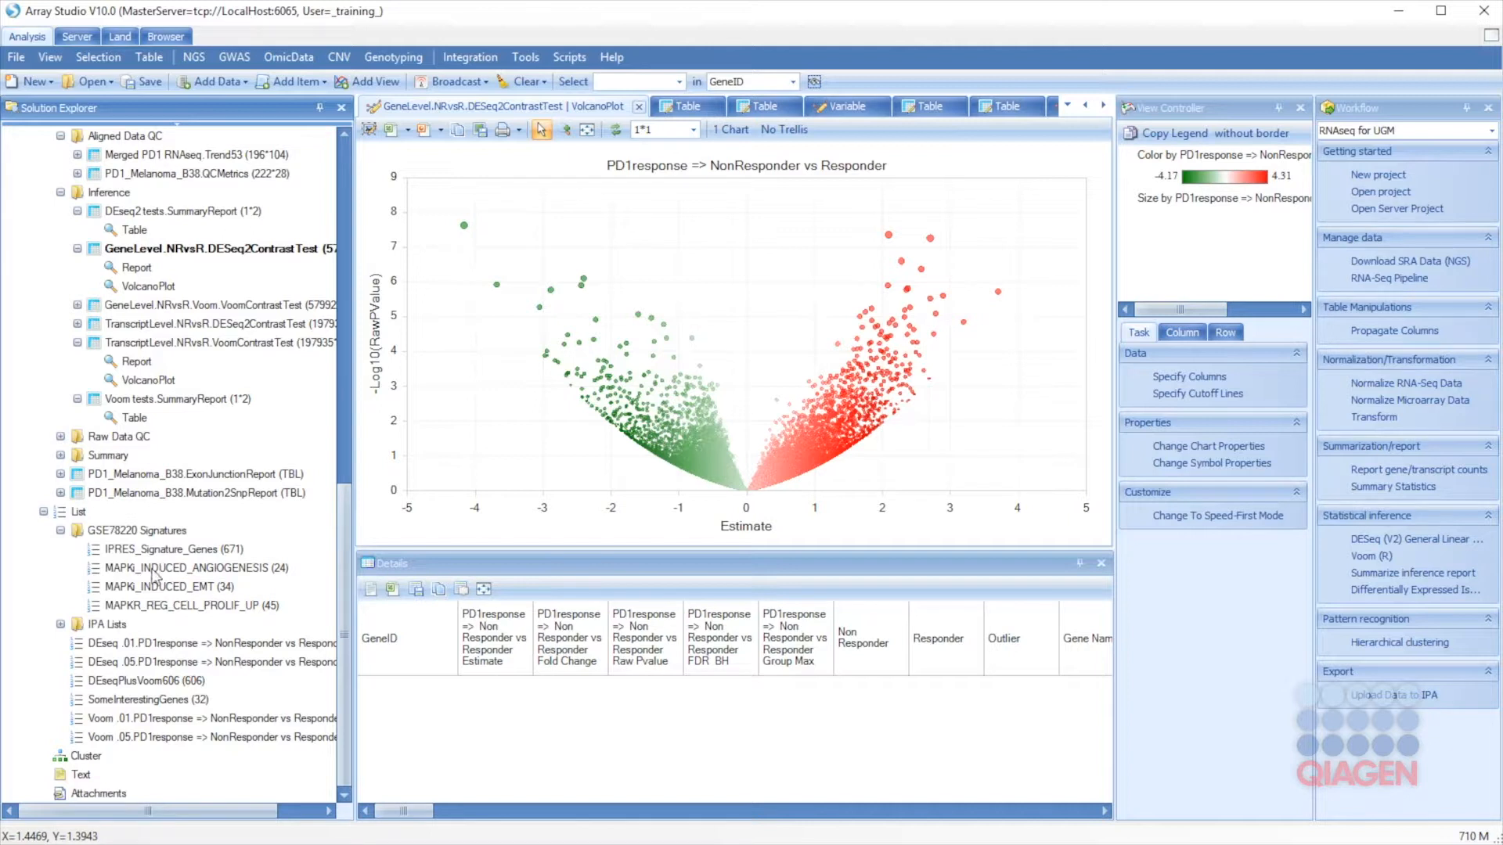
pyautogui.click(153, 569)
pyautogui.keyDown('shift'); pyautogui.click(160, 607); pyautogui.keyUp('shift')
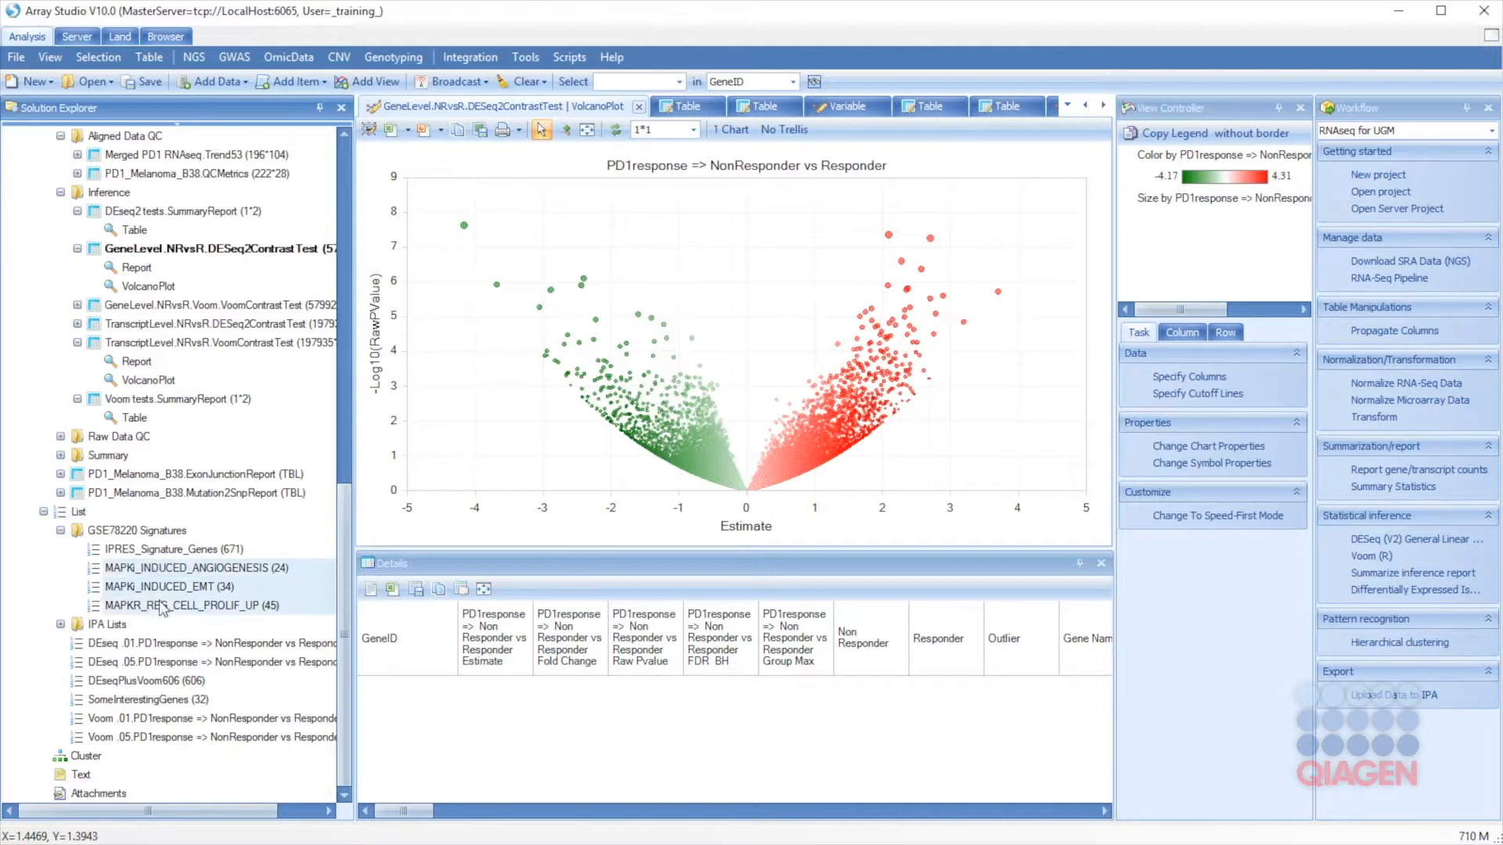
# Step: Add the signature lists' membership to the GeneLevel.NRvsR.DESeq2ContrastTest table
pyautogui.rightClick(168, 579)
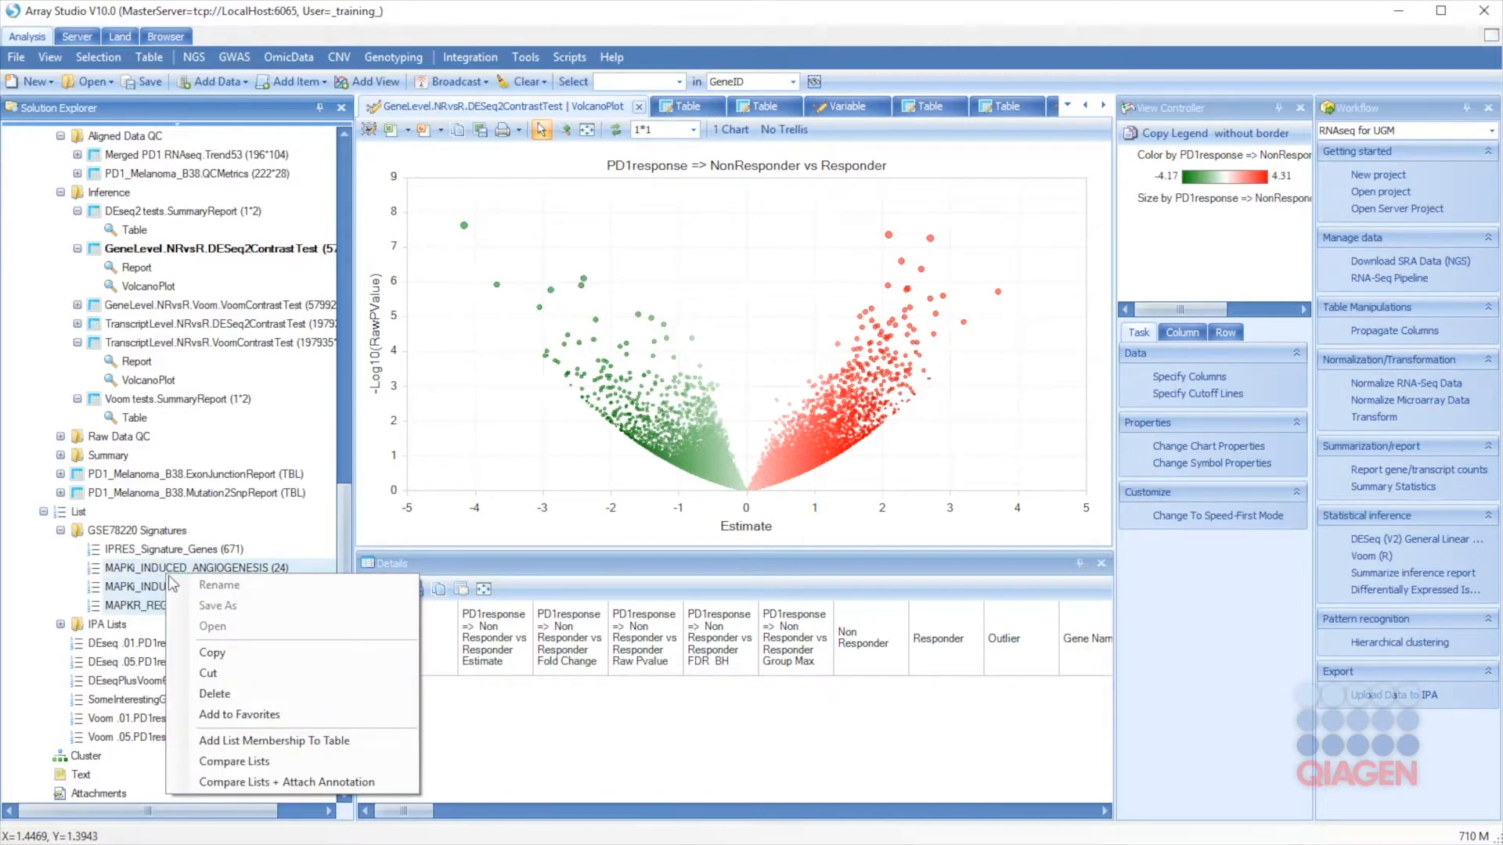
pyautogui.click(248, 745)
pyautogui.moveTo(648, 307); pyautogui.dragTo(609, 470)
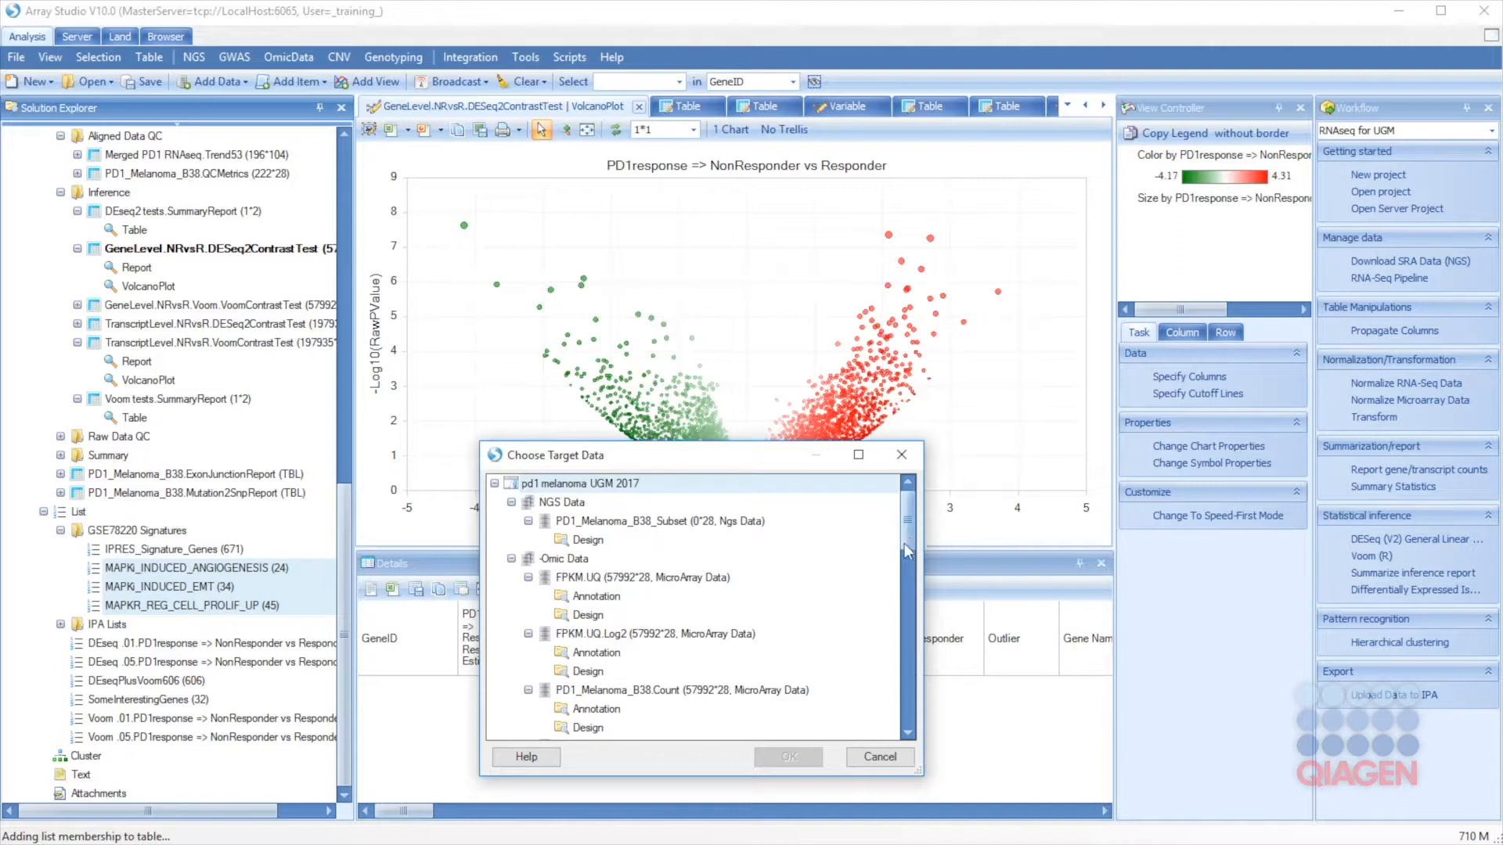
pyautogui.scroll(-4, 890, 579)
pyautogui.scroll(-3, 892, 599)
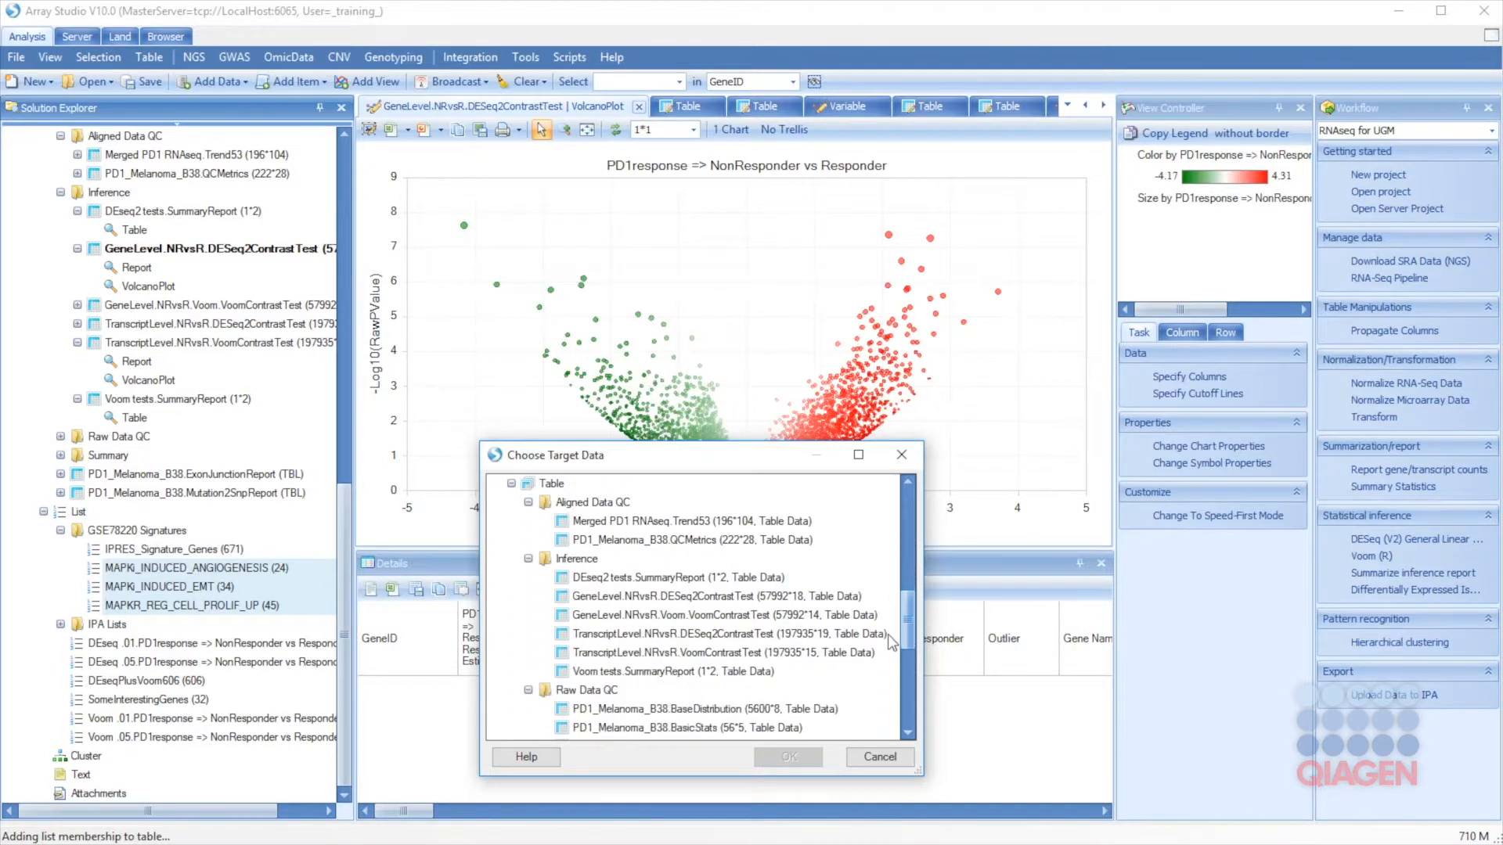
pyautogui.scroll(-1, 892, 645)
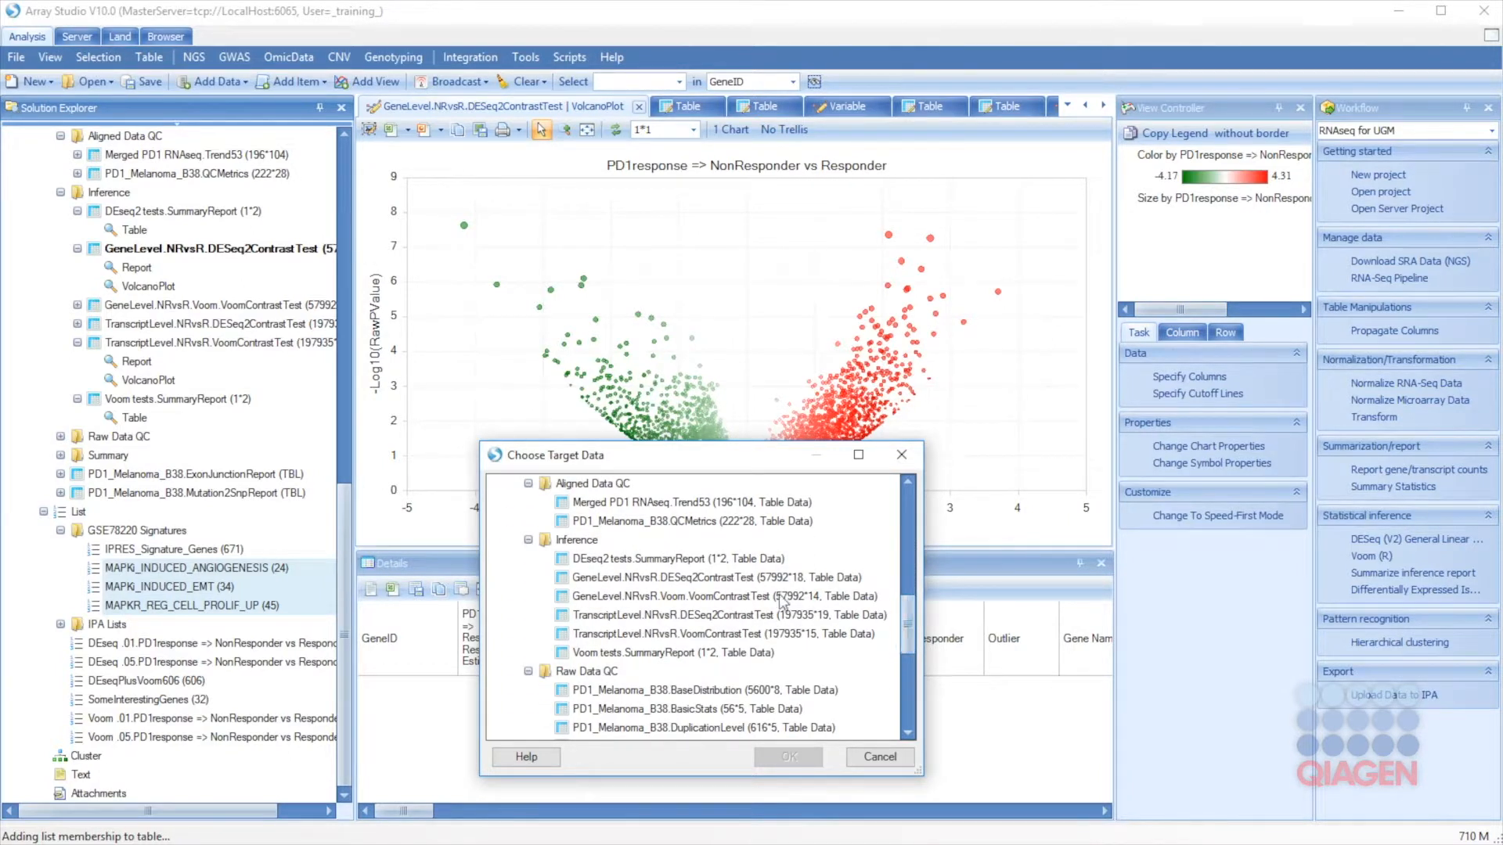
pyautogui.click(753, 578)
pyautogui.click(789, 758)
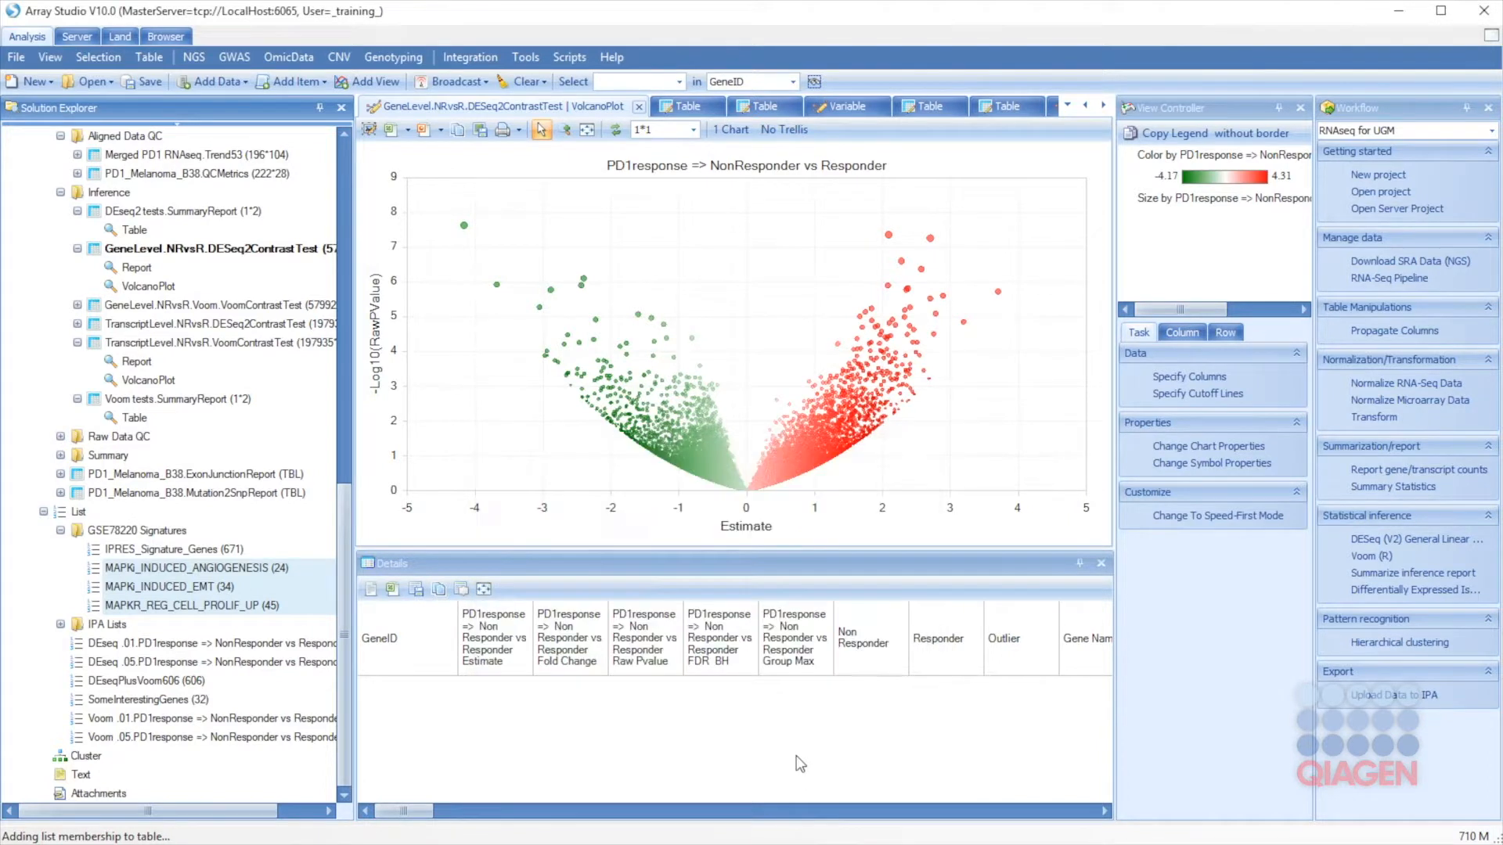
# Step: Sort the DESeq2 contrast report by List Membership, then return to the volcano plot
pyautogui.click(937, 242)
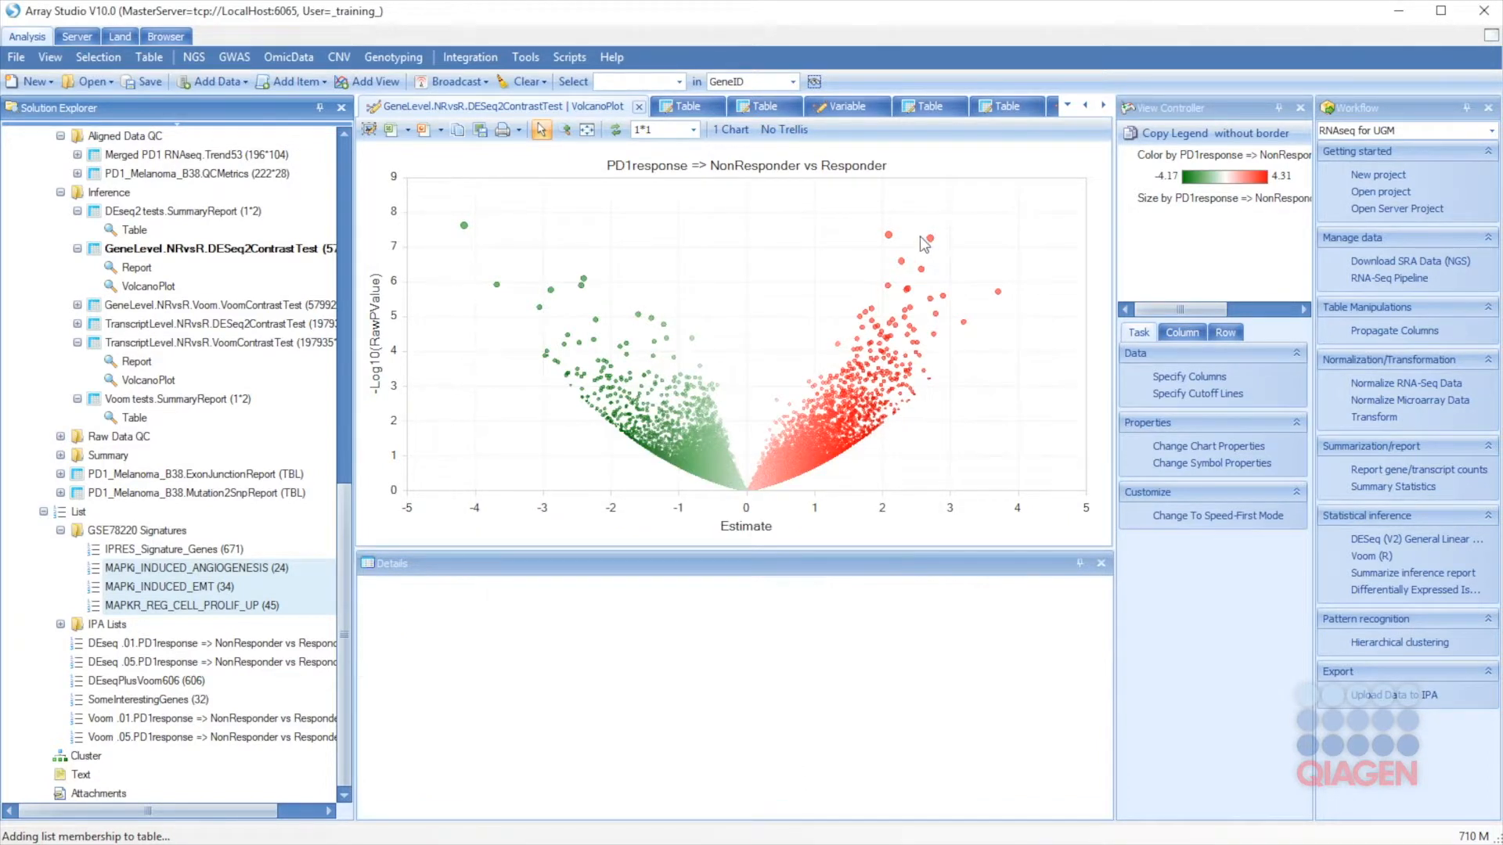
pyautogui.moveTo(447, 813); pyautogui.dragTo(1055, 812)
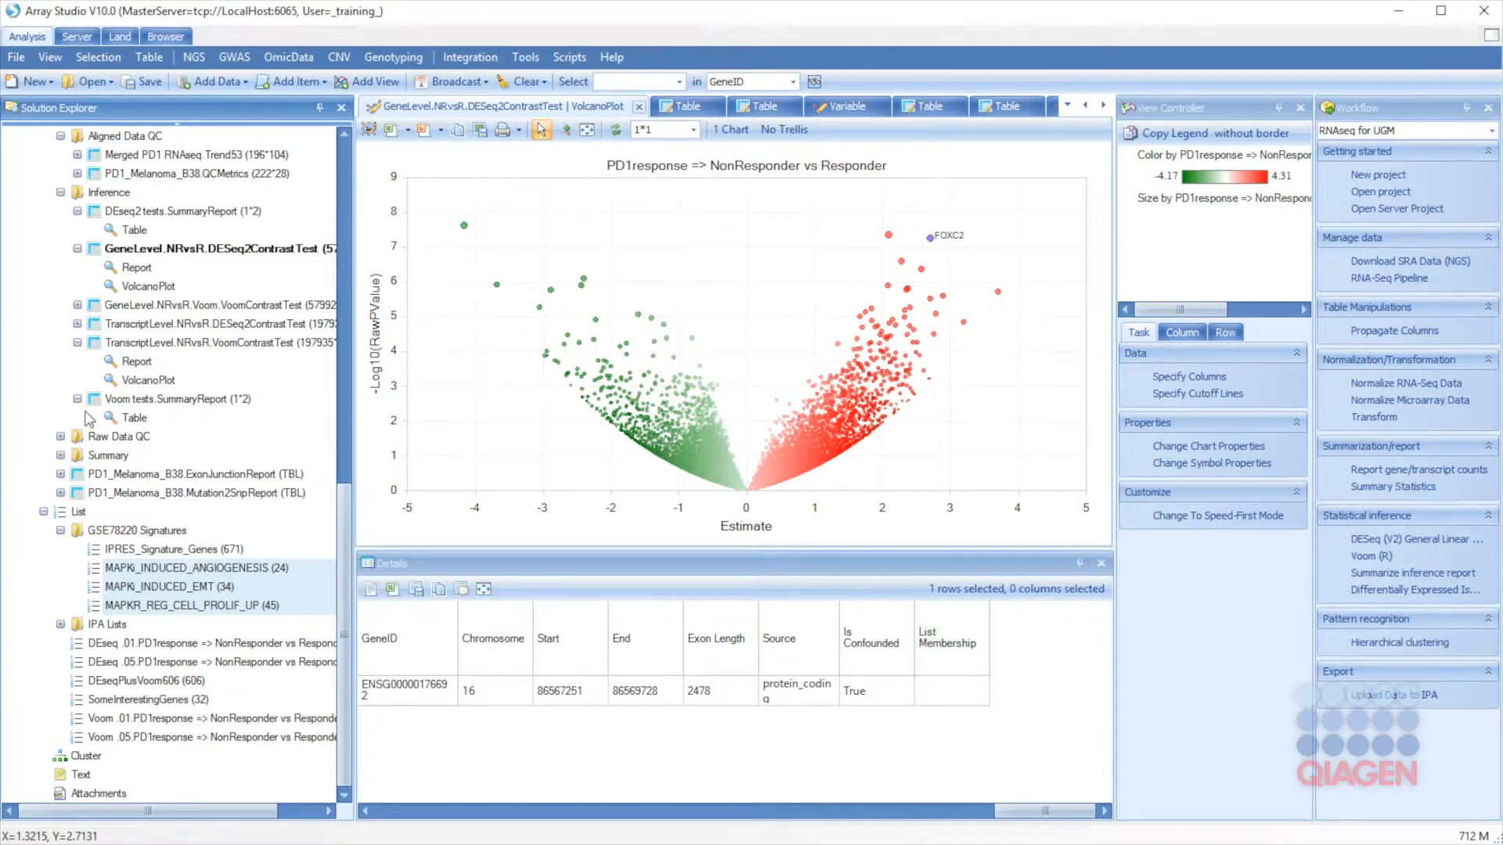
pyautogui.doubleClick(136, 267)
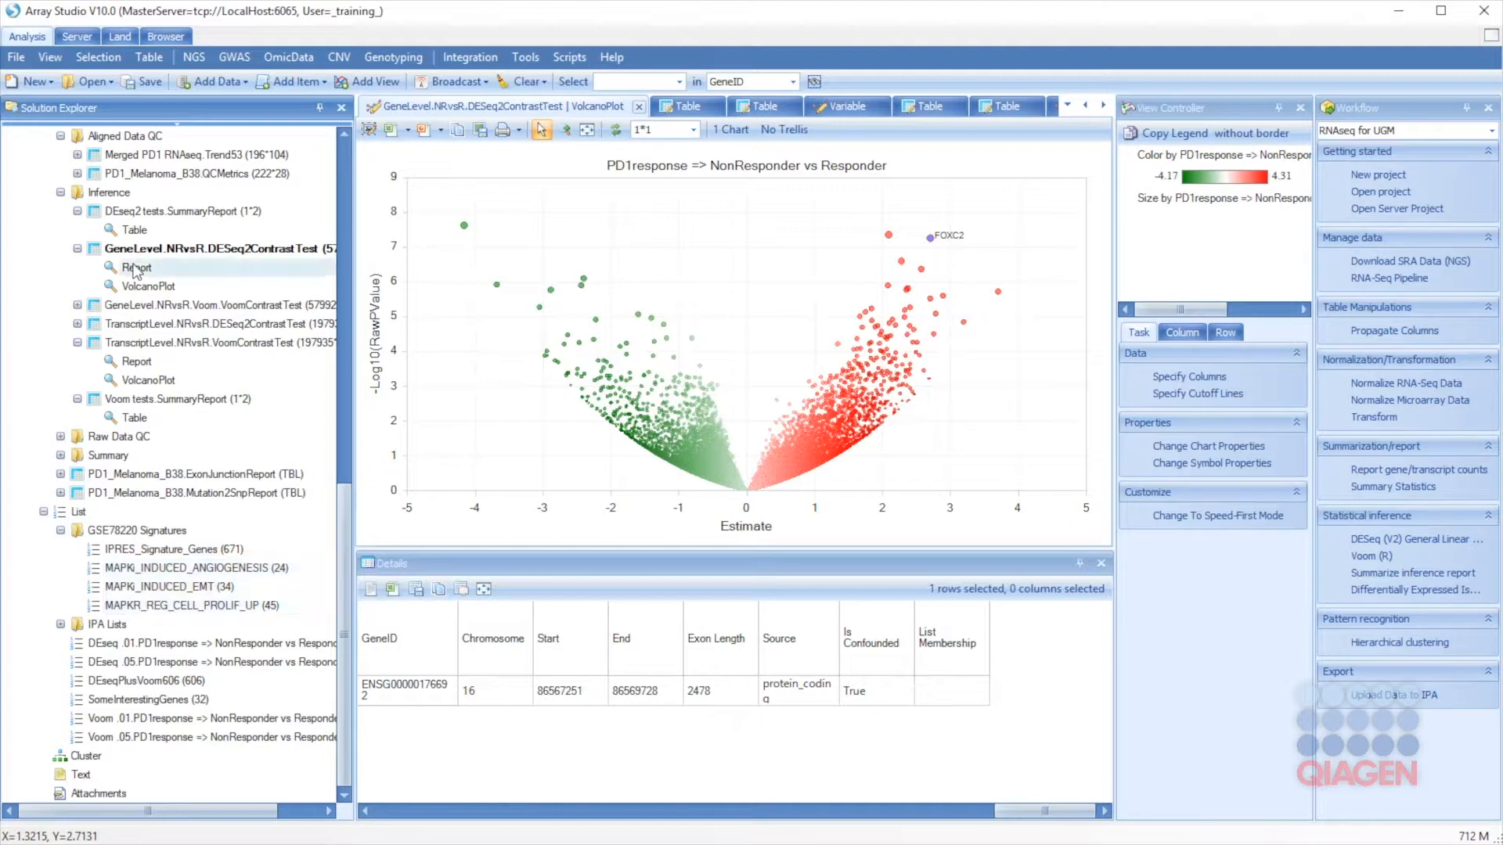
pyautogui.moveTo(452, 534); pyautogui.dragTo(1060, 540)
pyautogui.rightClick(961, 186)
pyautogui.click(994, 225)
pyautogui.moveTo(987, 190); pyautogui.dragTo(1072, 196)
pyautogui.click(1011, 212)
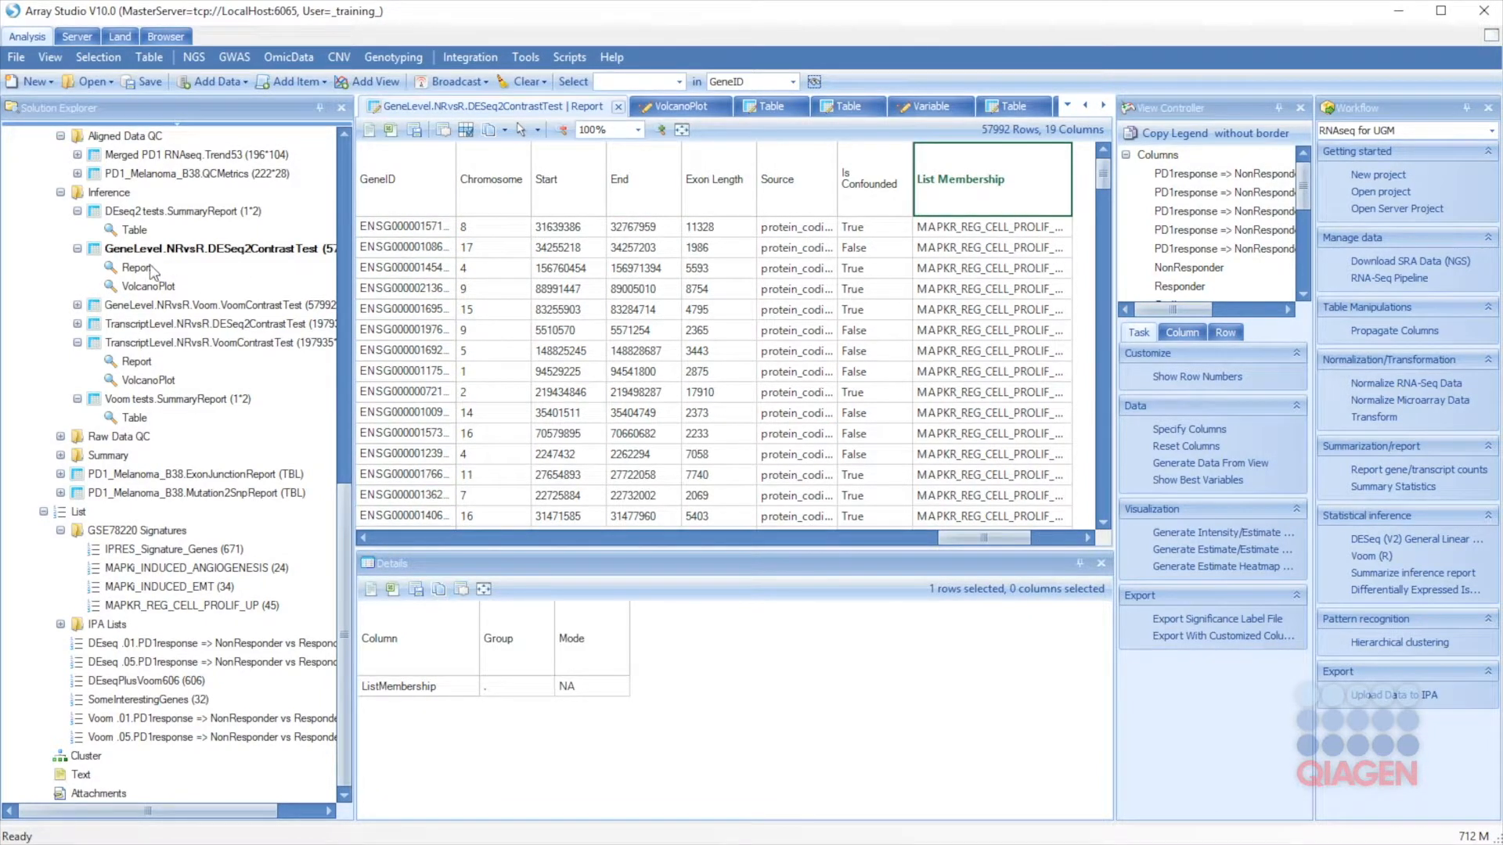
pyautogui.doubleClick(152, 286)
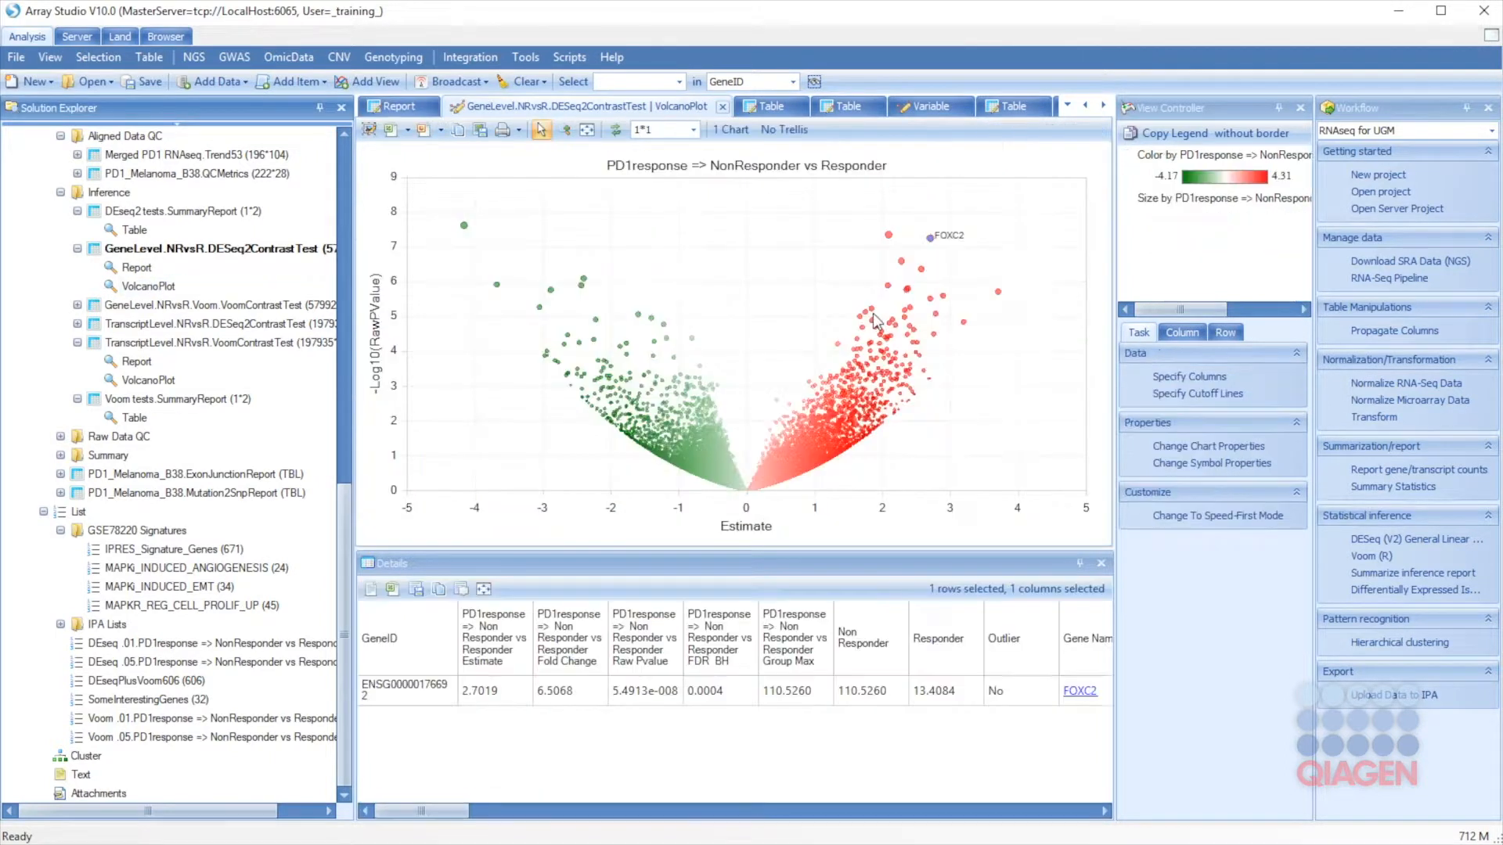
pyautogui.click(792, 289)
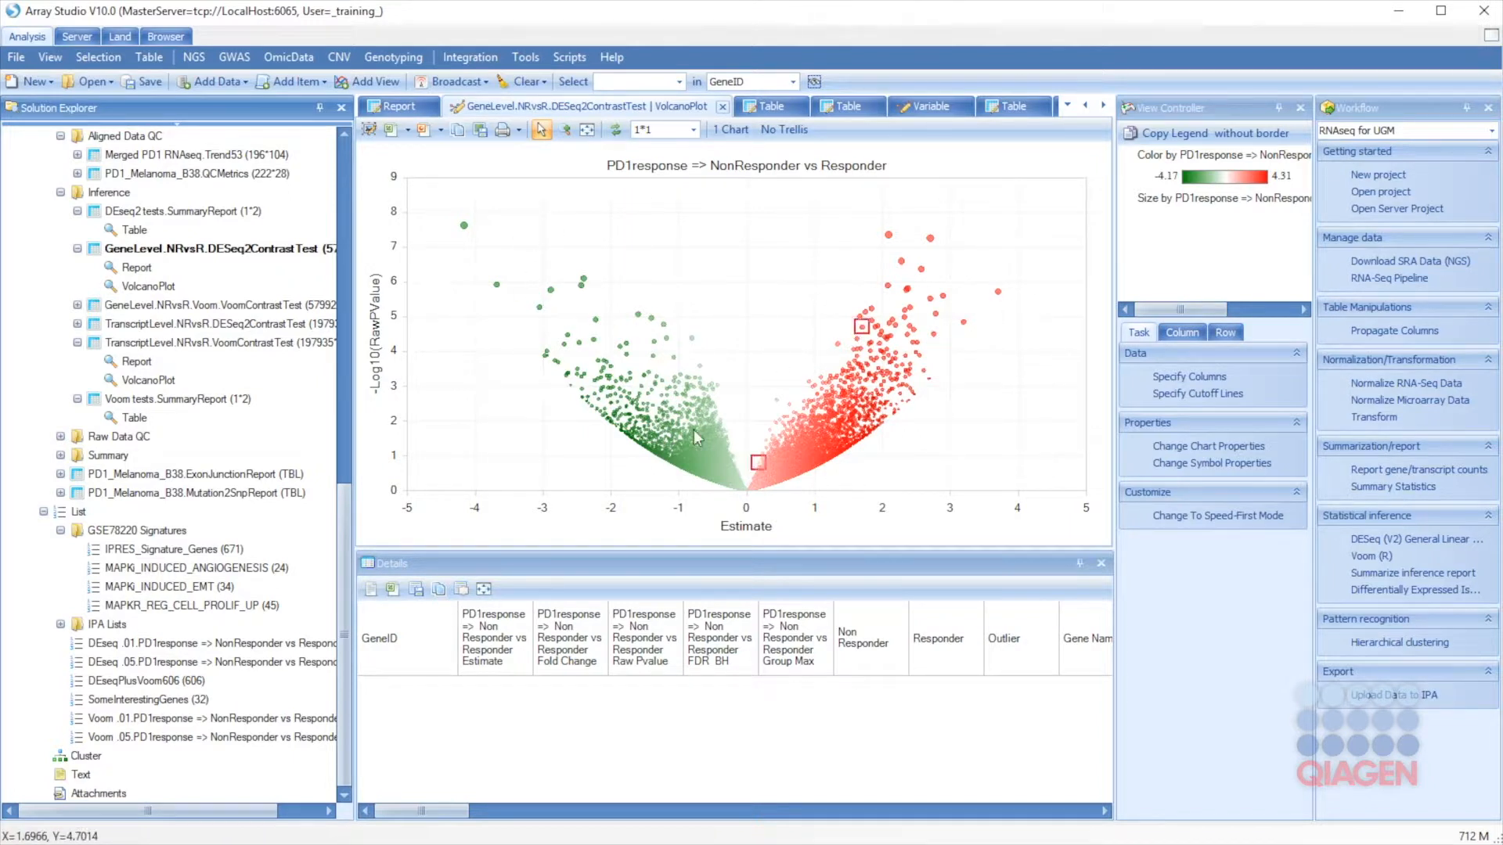
# Step: Colour the volcano plot points categorically by the ListMembership column
pyautogui.click(1181, 467)
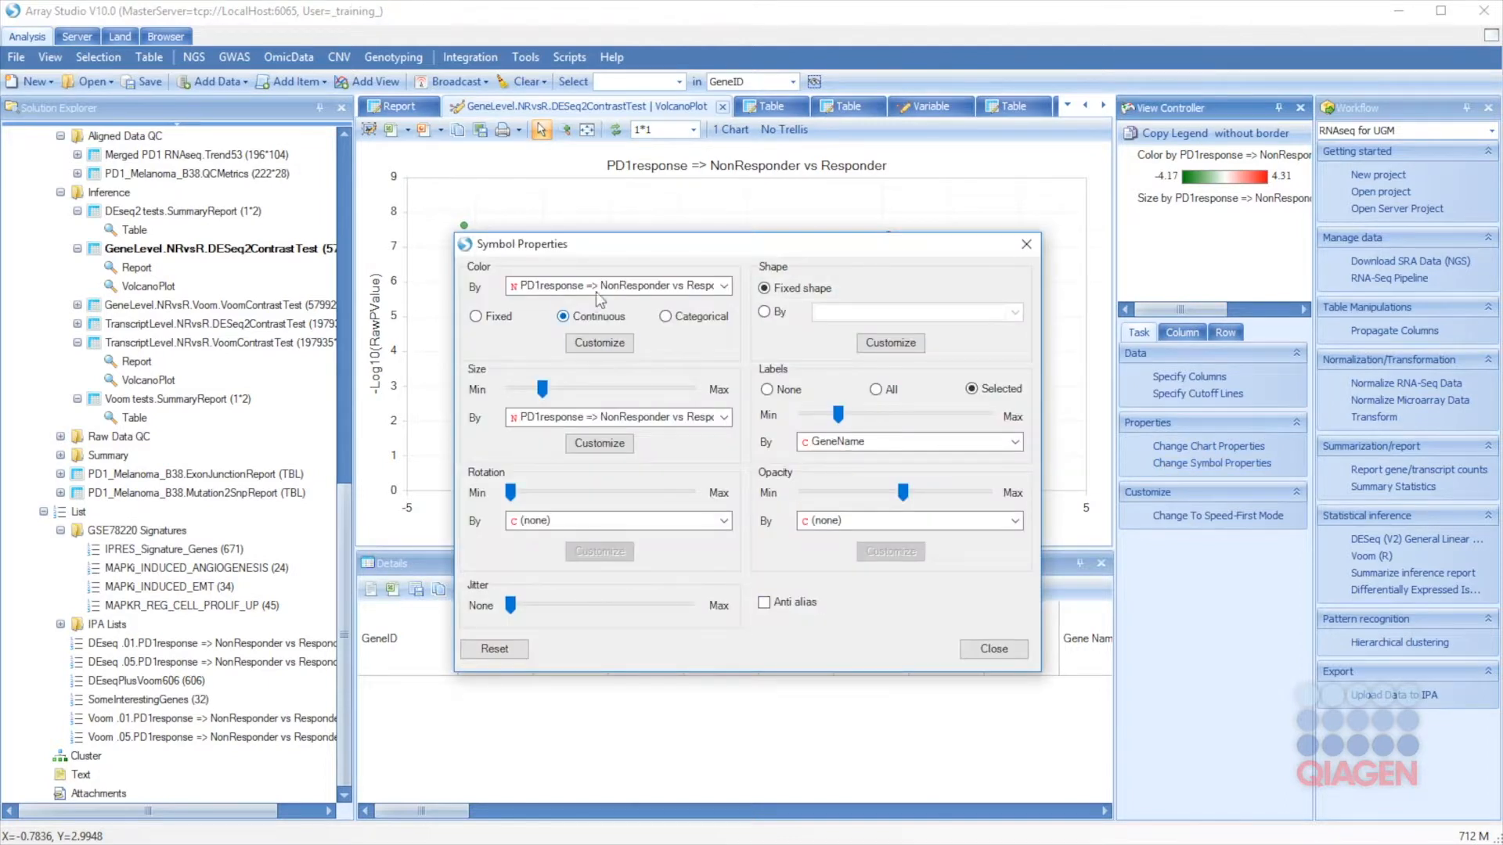
pyautogui.click(666, 316)
pyautogui.click(638, 285)
pyautogui.scroll(-2, 628, 466)
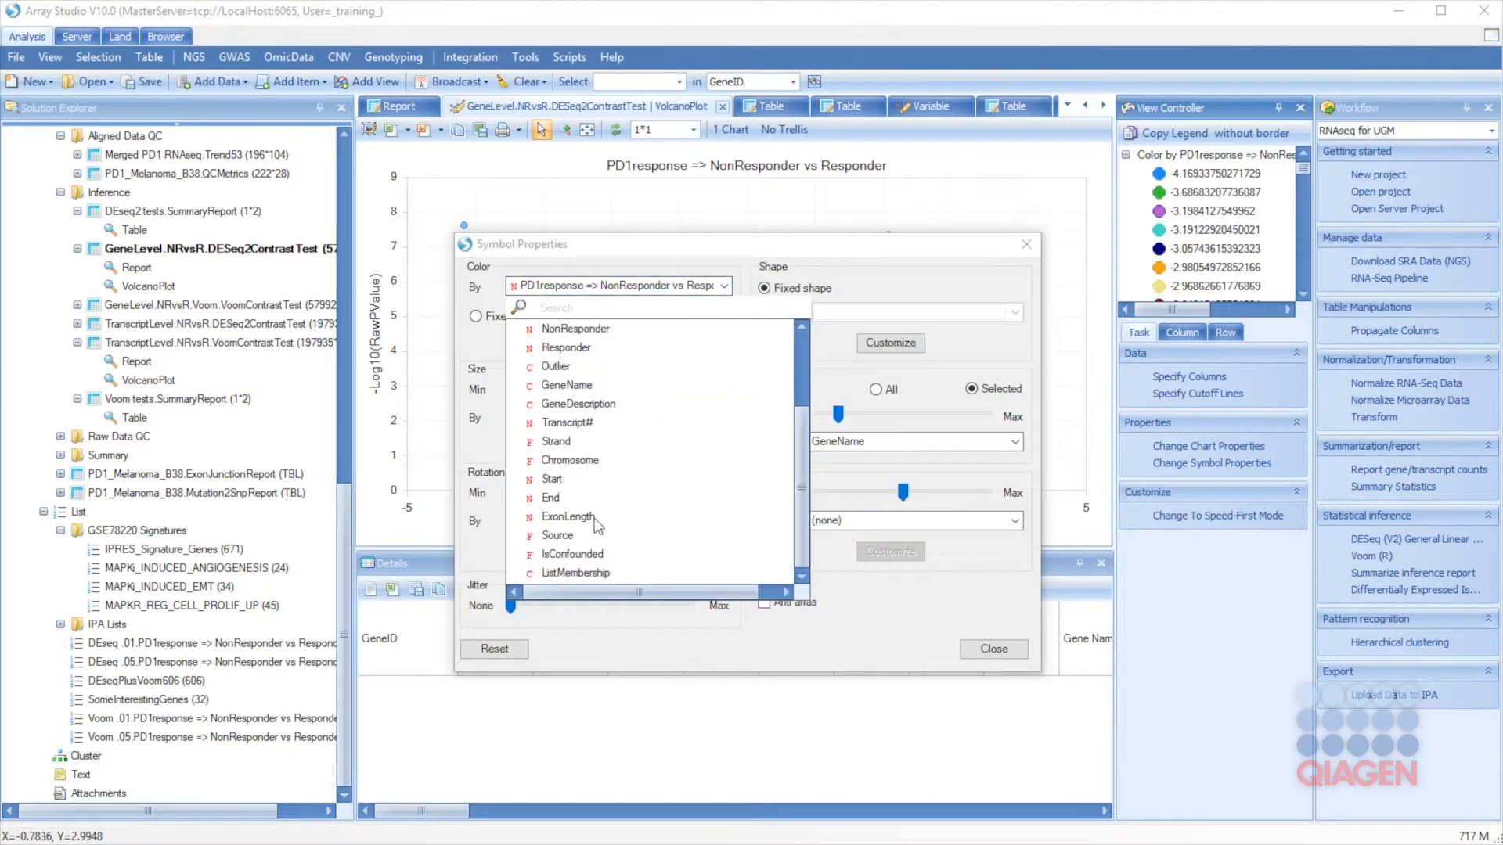
pyautogui.click(577, 571)
pyautogui.click(994, 649)
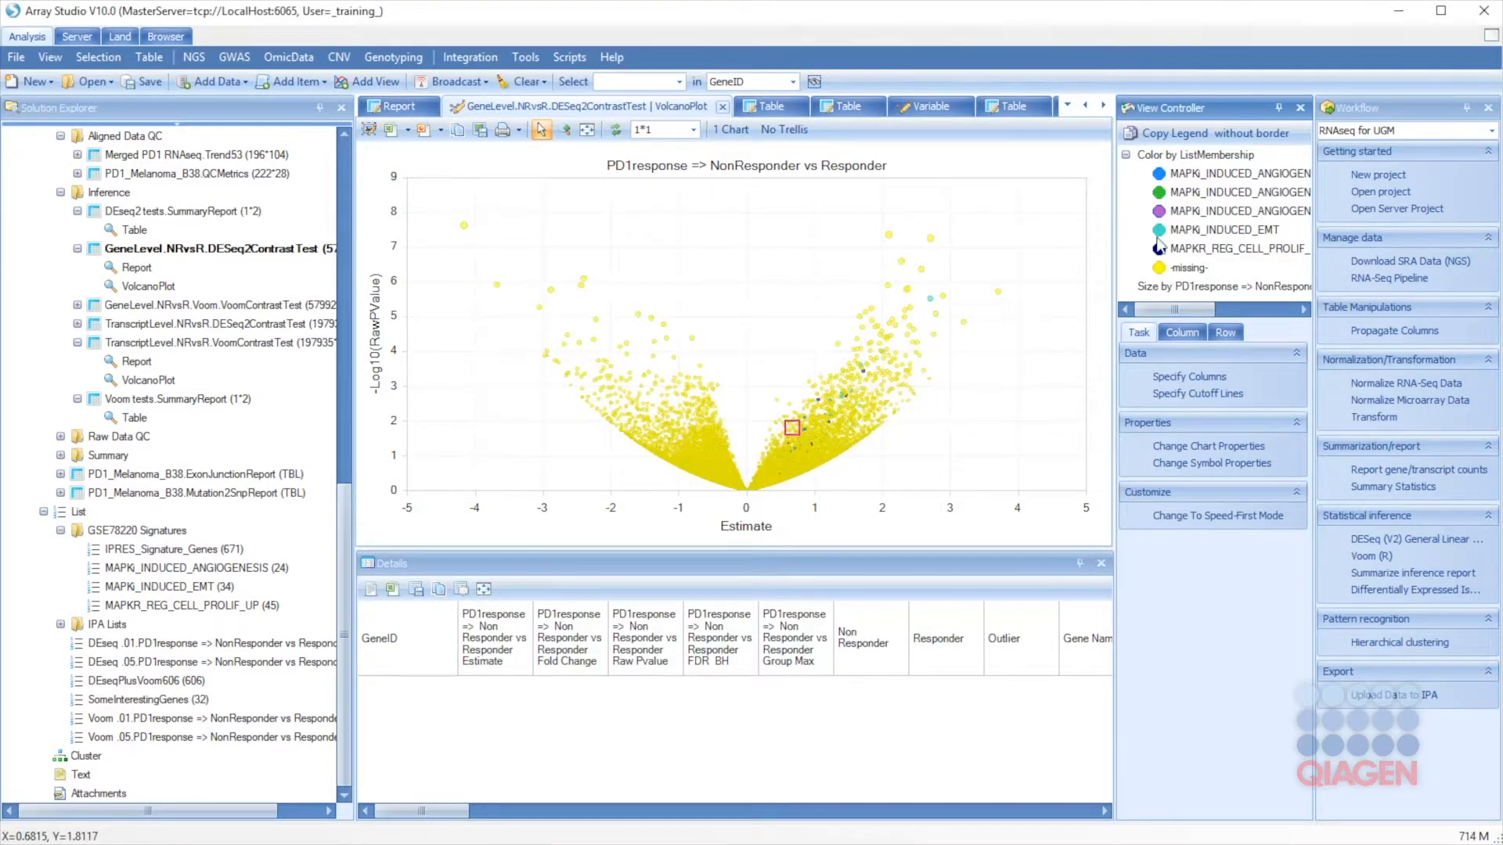
# Step: Widen the legend and select the MAPK_INDUCED_ANGIOGENESIS entry to label those genes
pyautogui.click(1114, 241)
pyautogui.moveTo(1117, 245); pyautogui.dragTo(1052, 235)
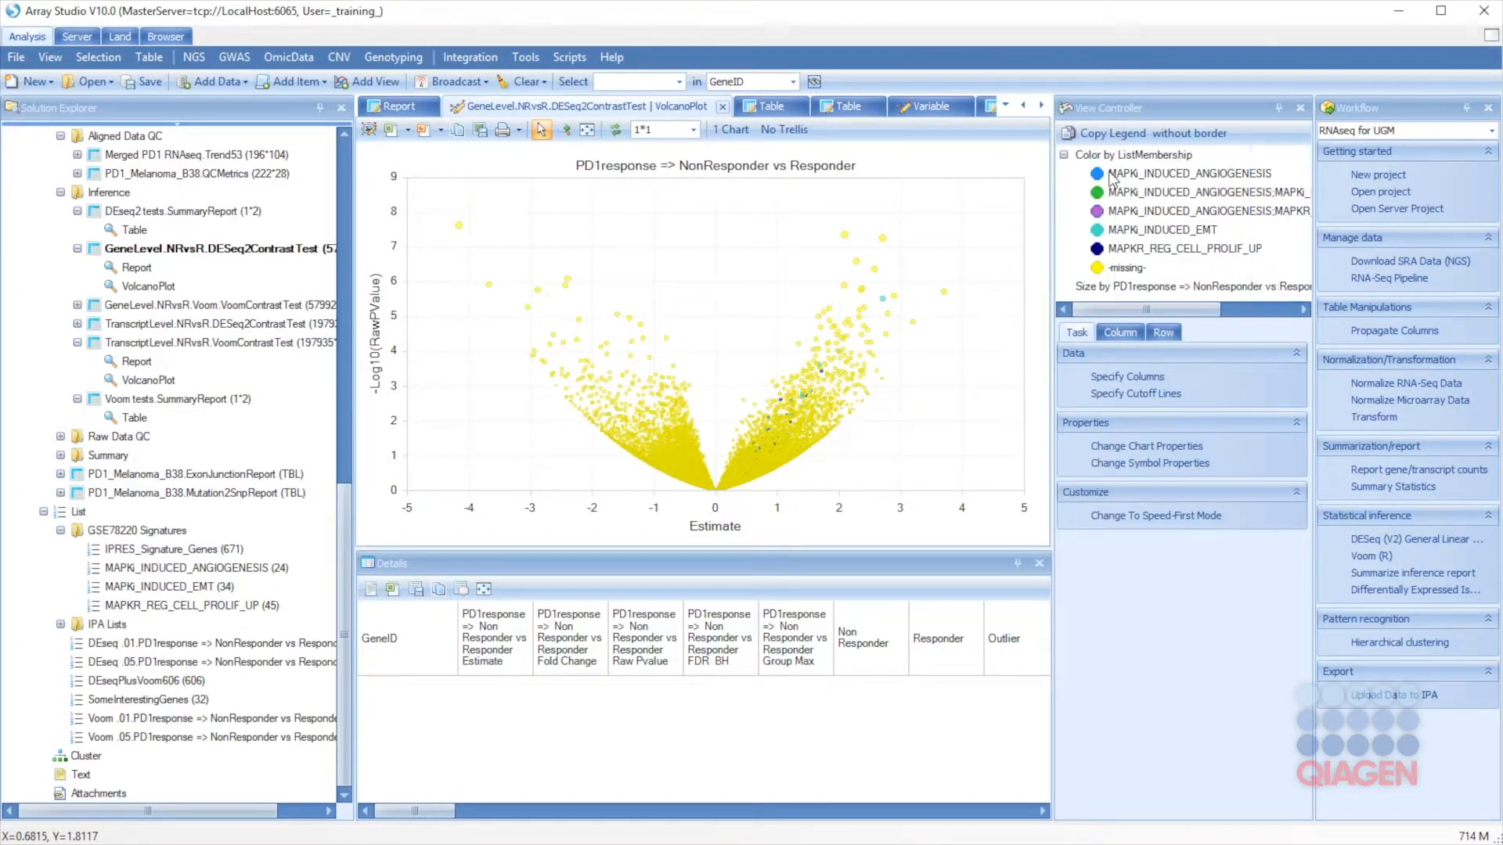
pyautogui.click(1121, 181)
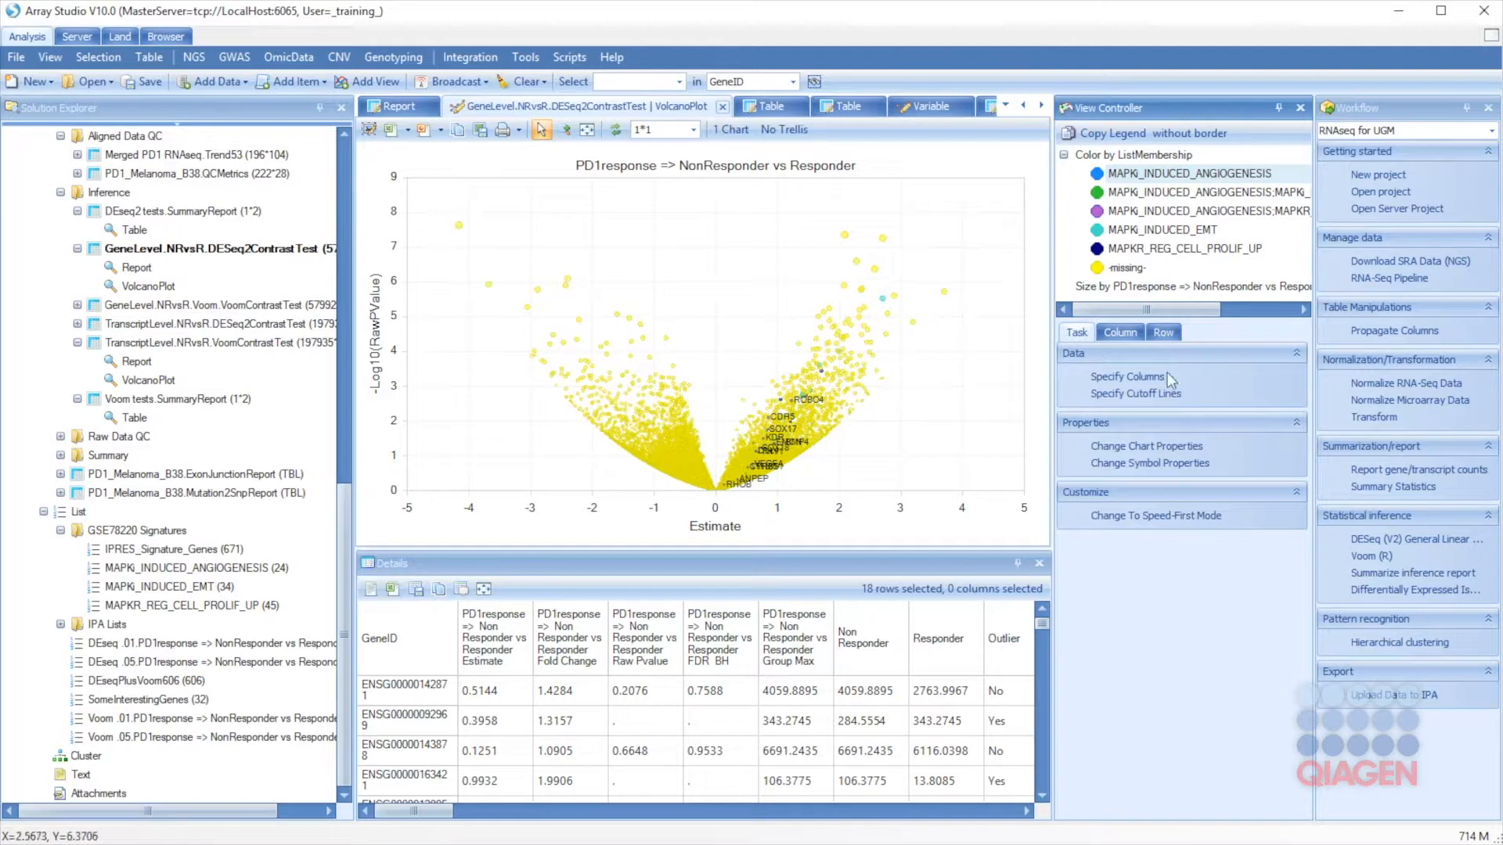
# Step: Filter ListMembership by unchecking -missing-, leaving only the 97 signature genes
pyautogui.click(1126, 339)
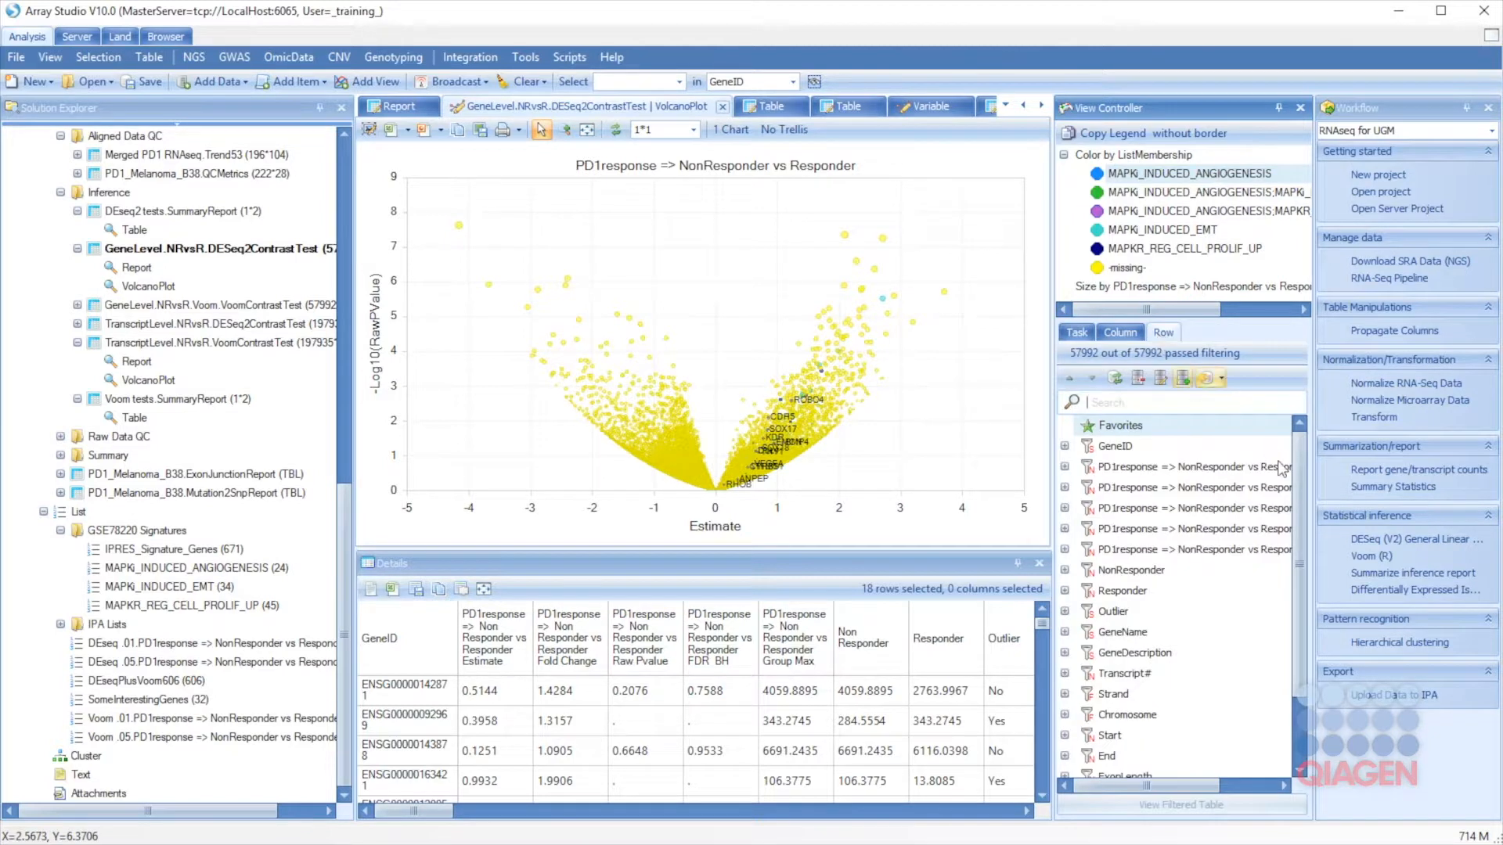
pyautogui.scroll(-2, 1293, 483)
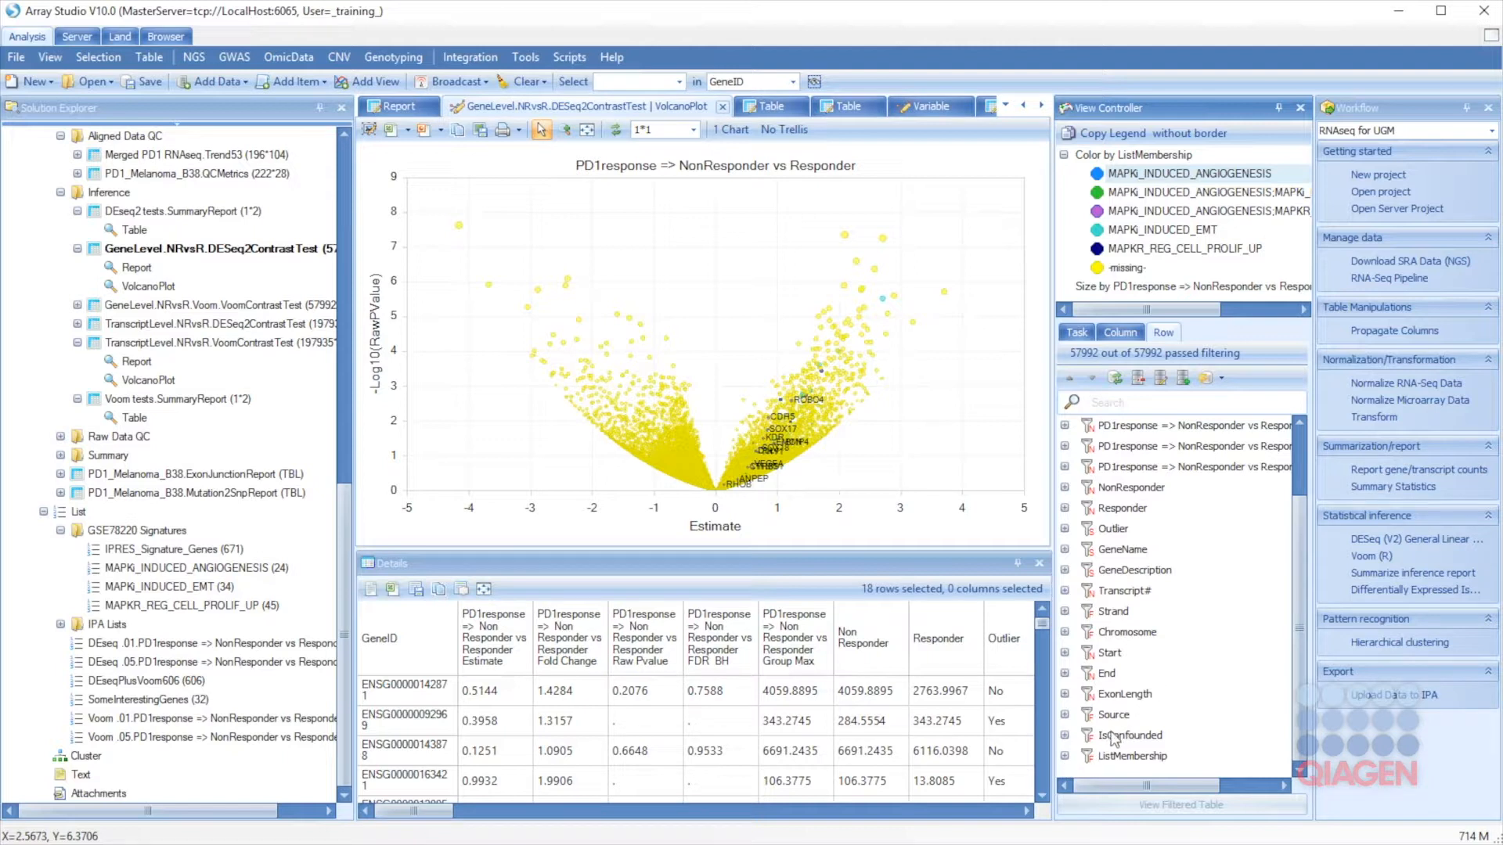
pyautogui.click(1064, 756)
pyautogui.scroll(-2, 1120, 732)
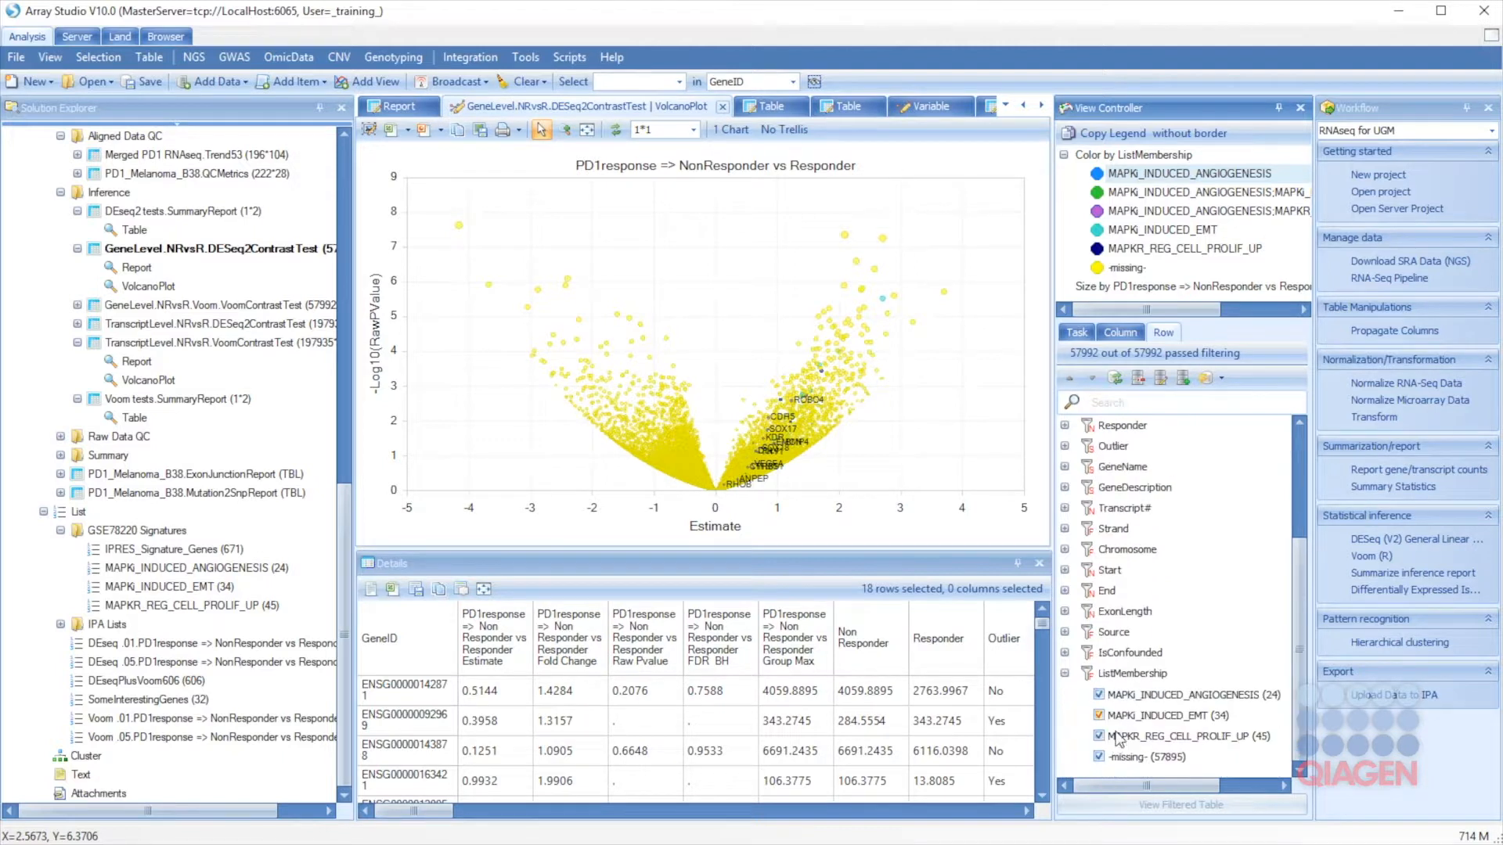
pyautogui.click(1099, 757)
# Step: Clear the plot's point selection and open the DESeq2 contrast Report
pyautogui.click(786, 431)
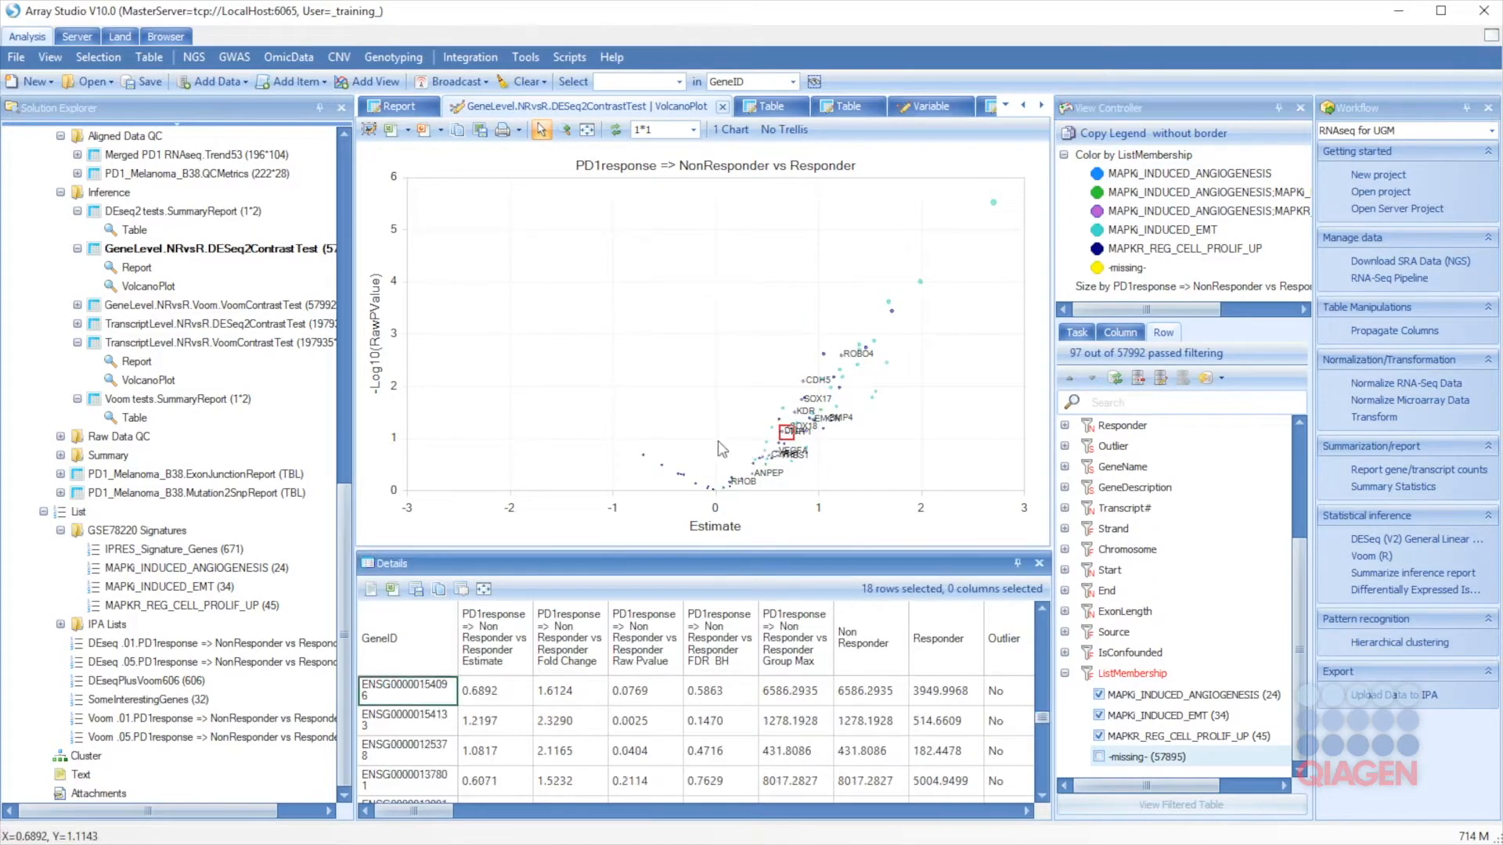
pyautogui.click(738, 436)
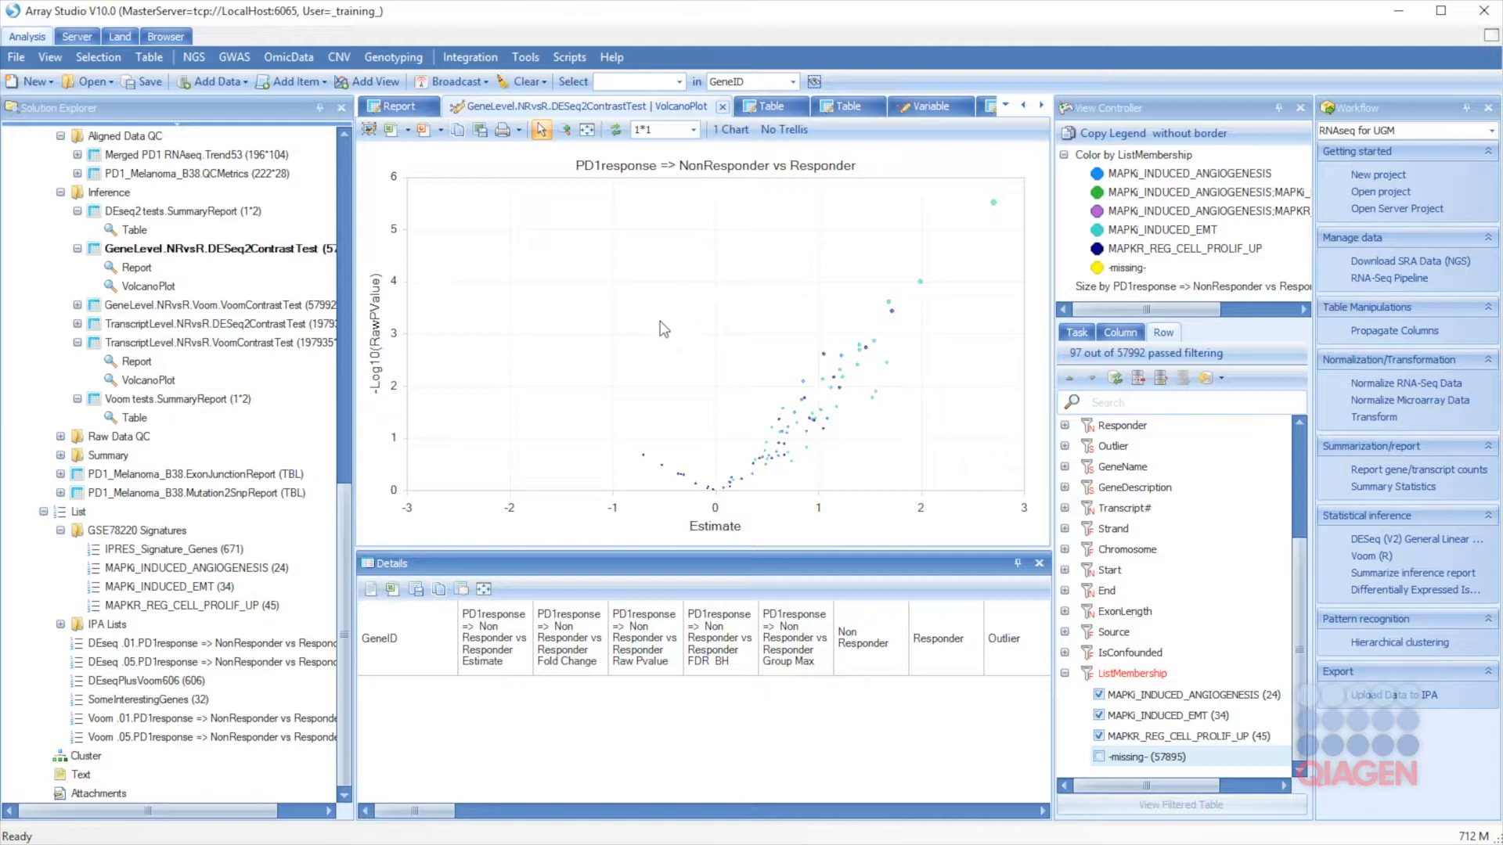
pyautogui.doubleClick(136, 272)
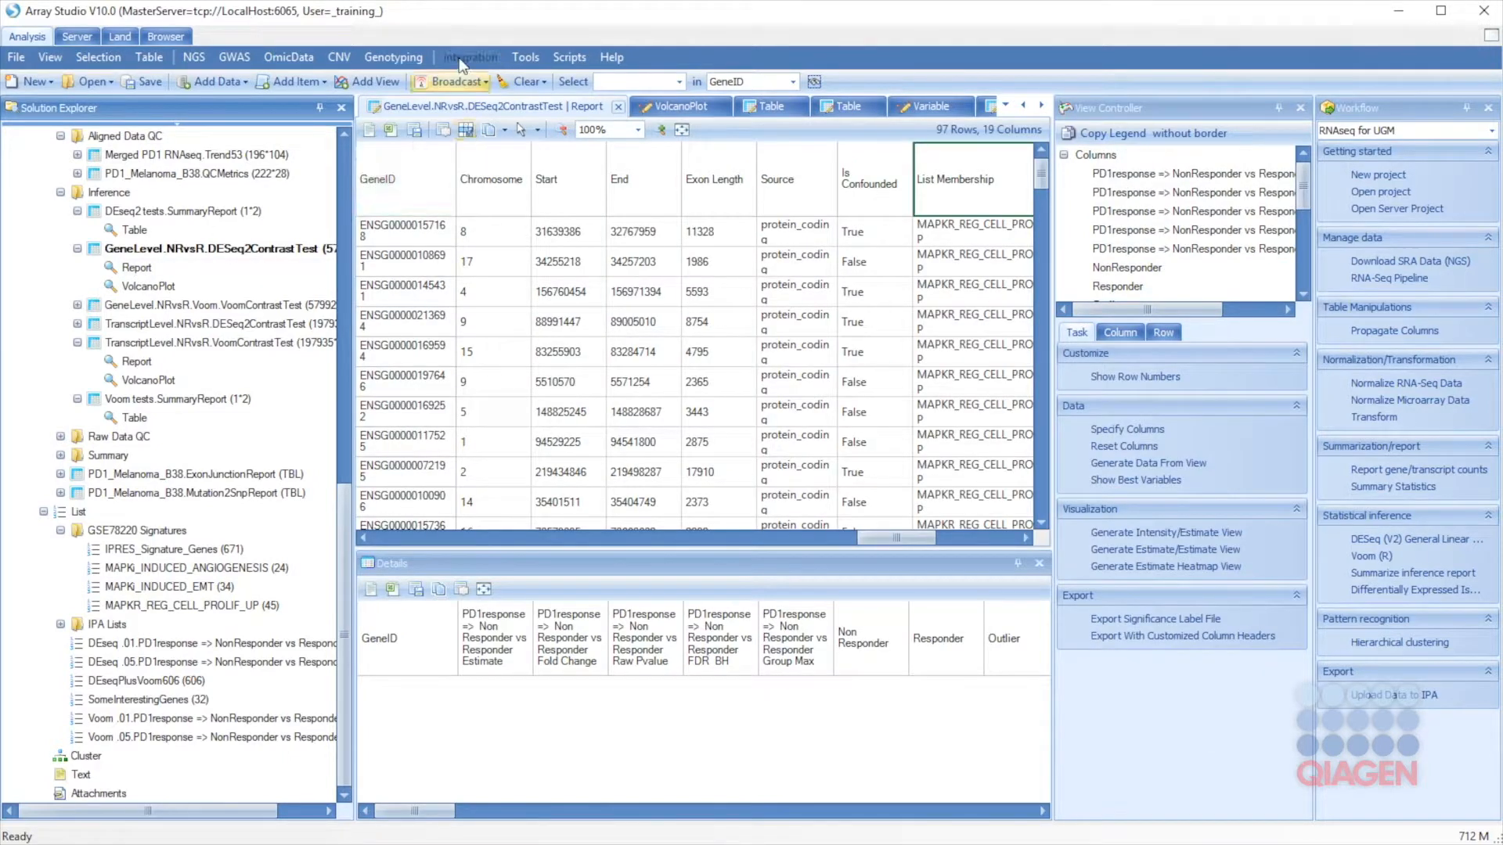
# Step: Start an Upload Data to IPA with ID type Gene symbol - human
pyautogui.click(460, 62)
pyautogui.moveTo(472, 107)
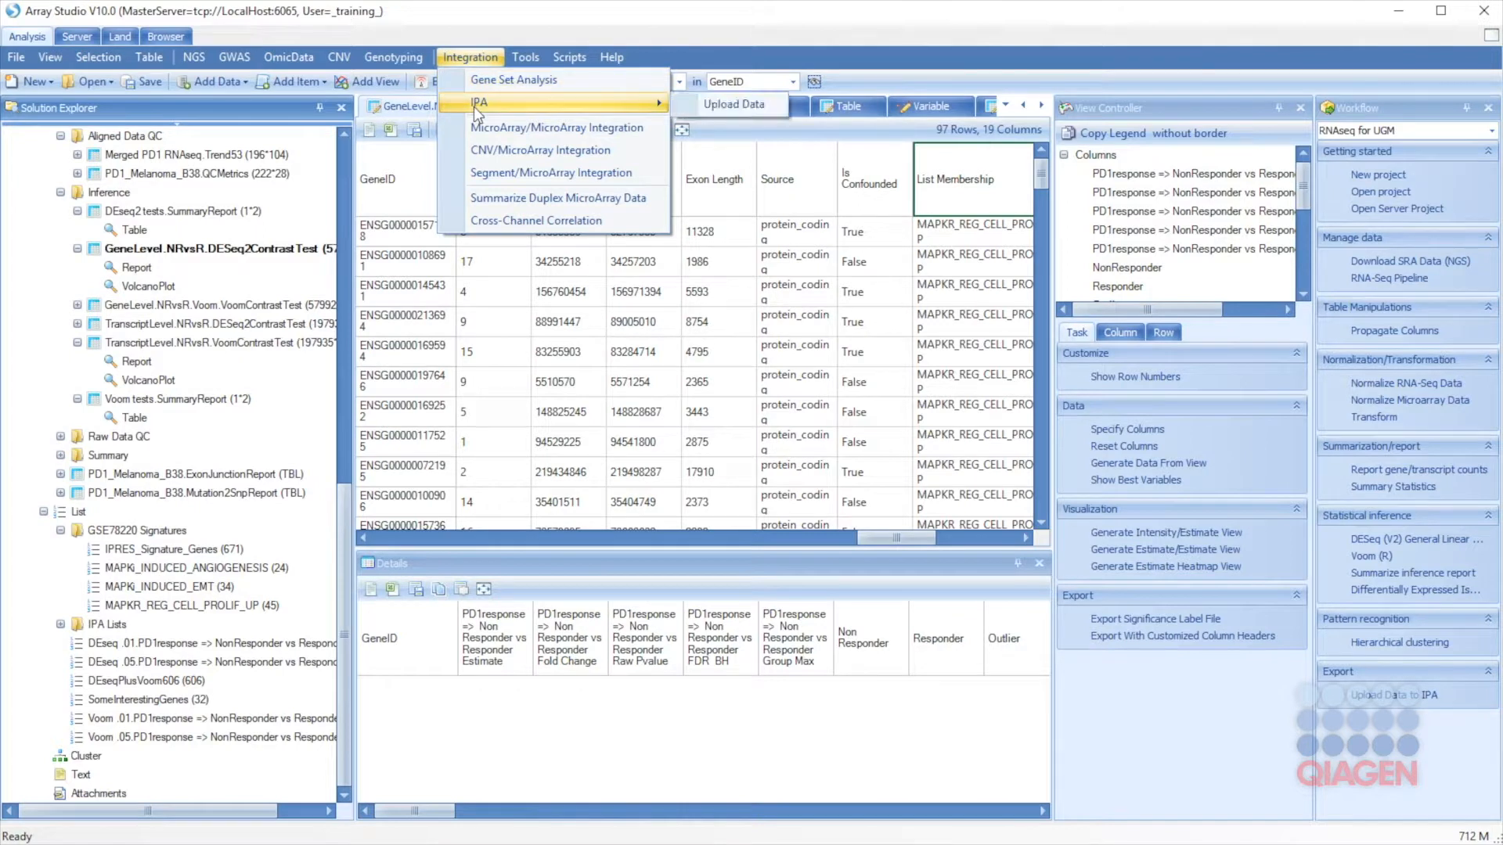
pyautogui.click(727, 103)
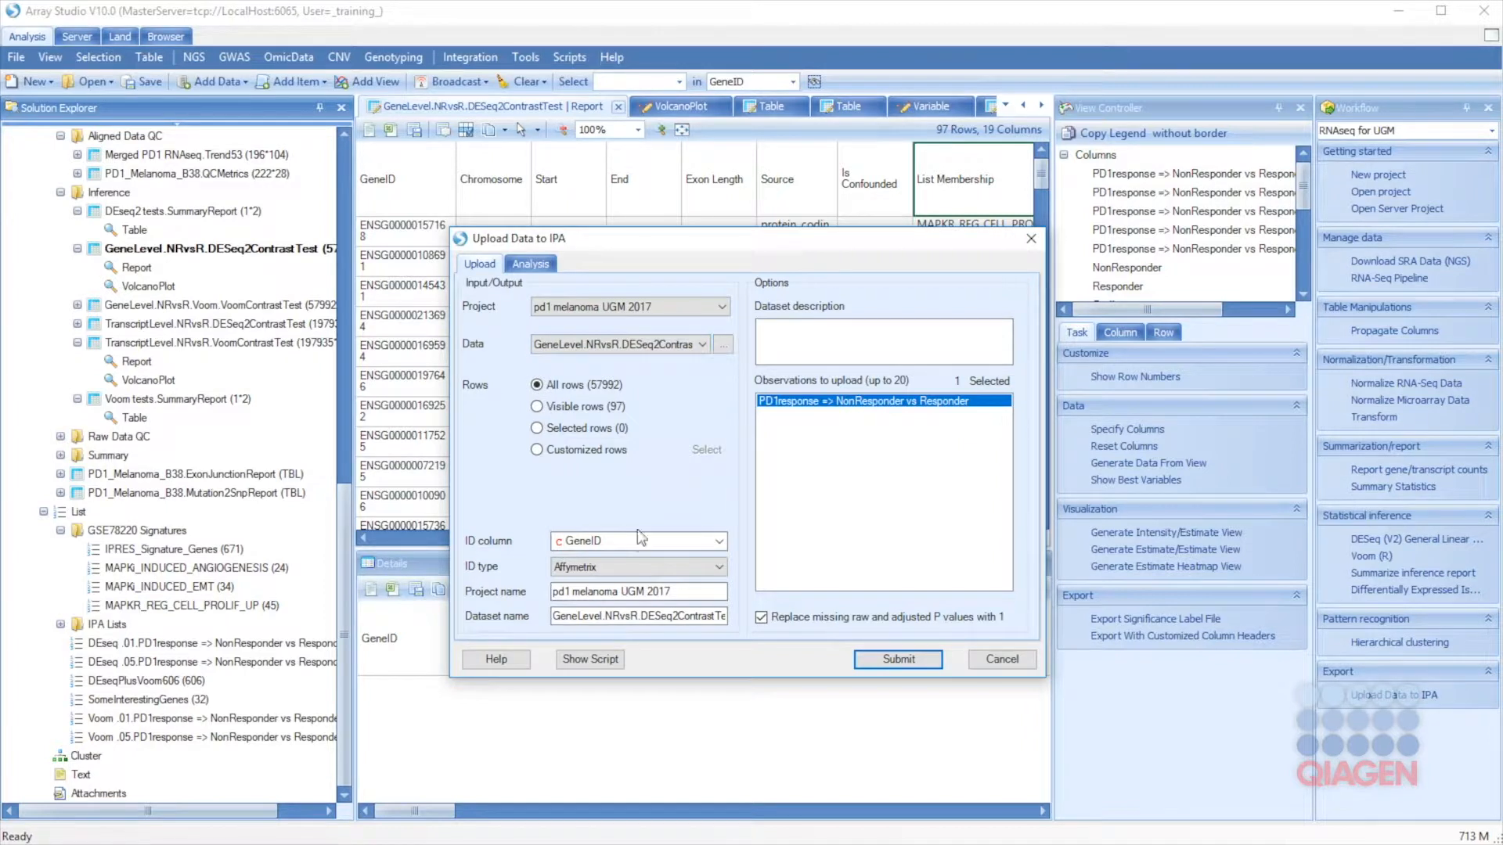
pyautogui.click(591, 567)
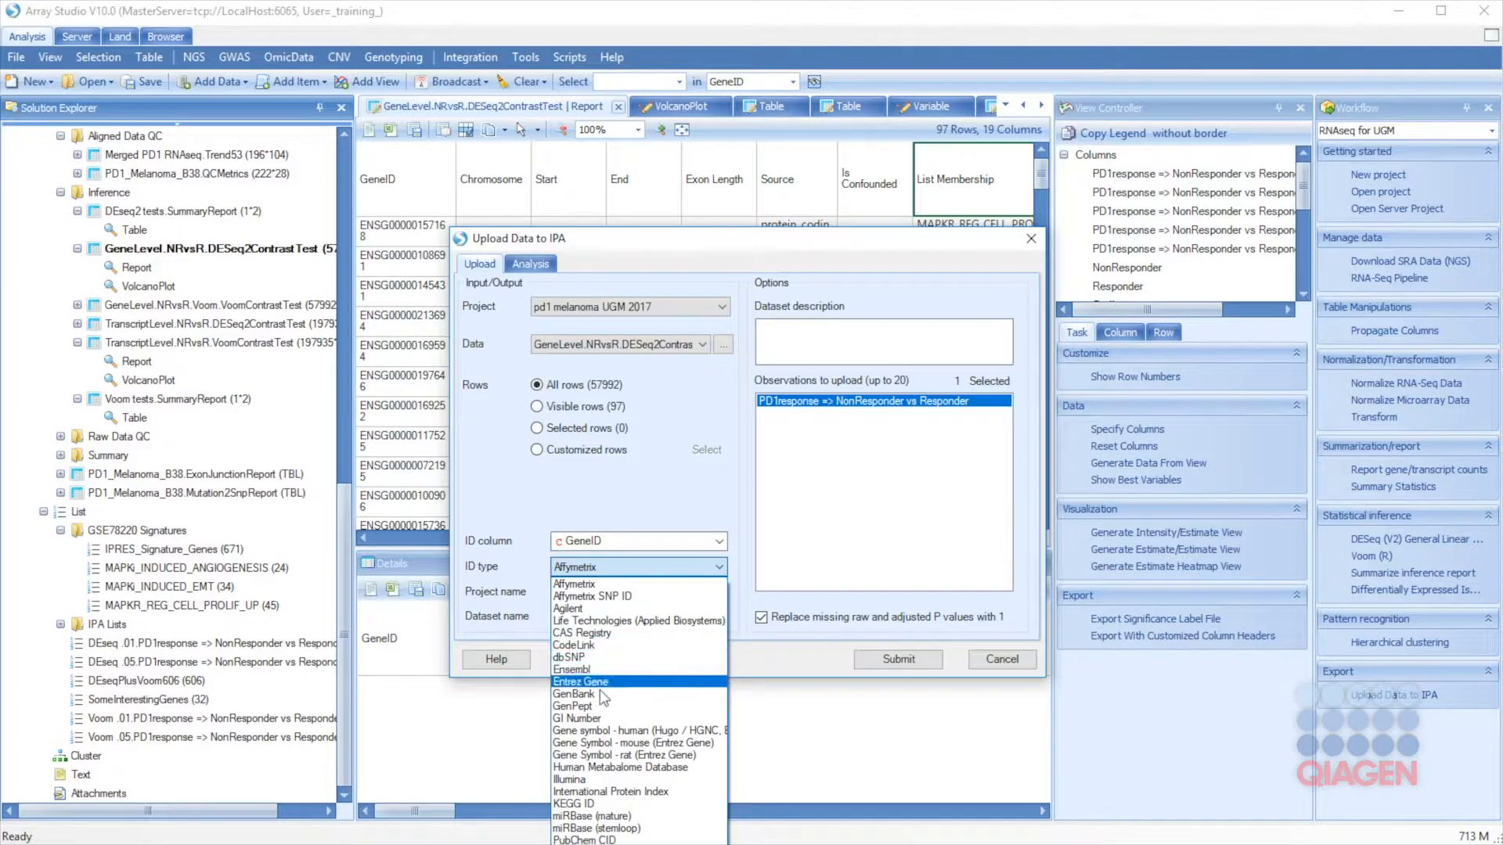
pyautogui.click(606, 730)
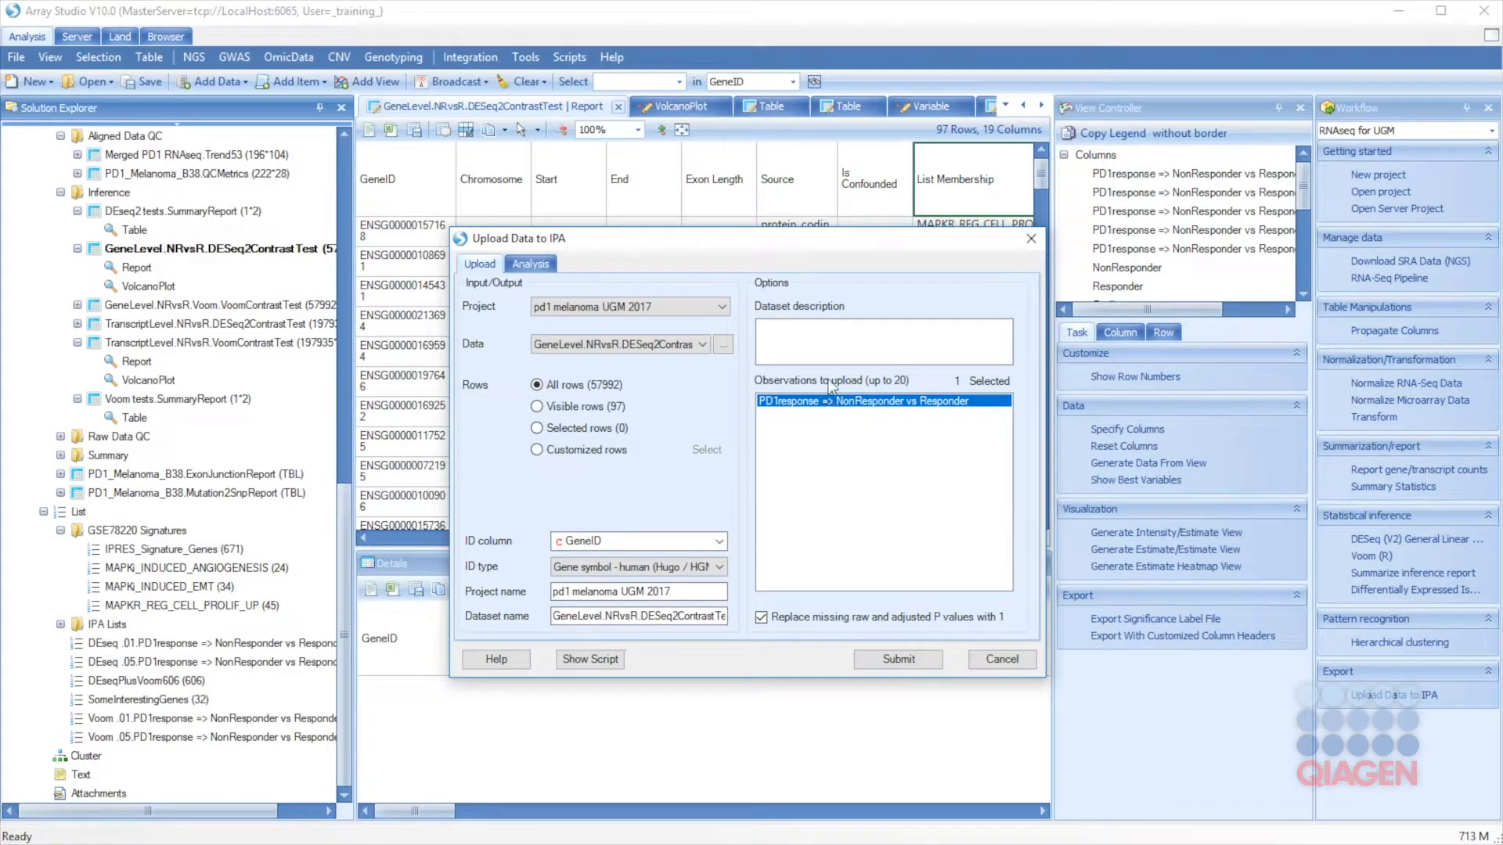
# Step: Enable Generate Core Analysis with fold change cutoff 2 and Group Max cutoff 10
pyautogui.click(531, 267)
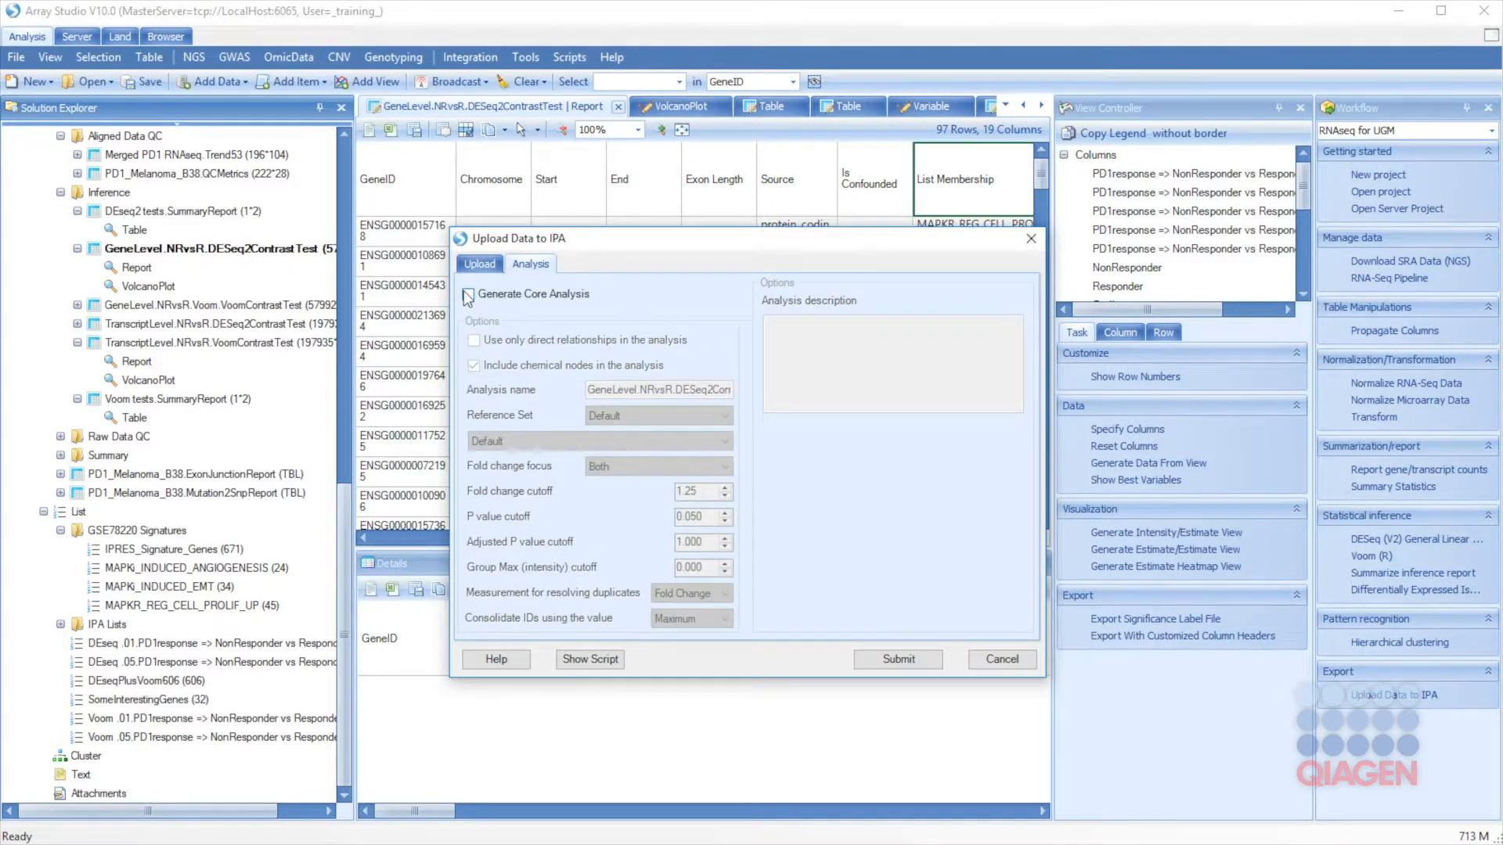
pyautogui.click(531, 295)
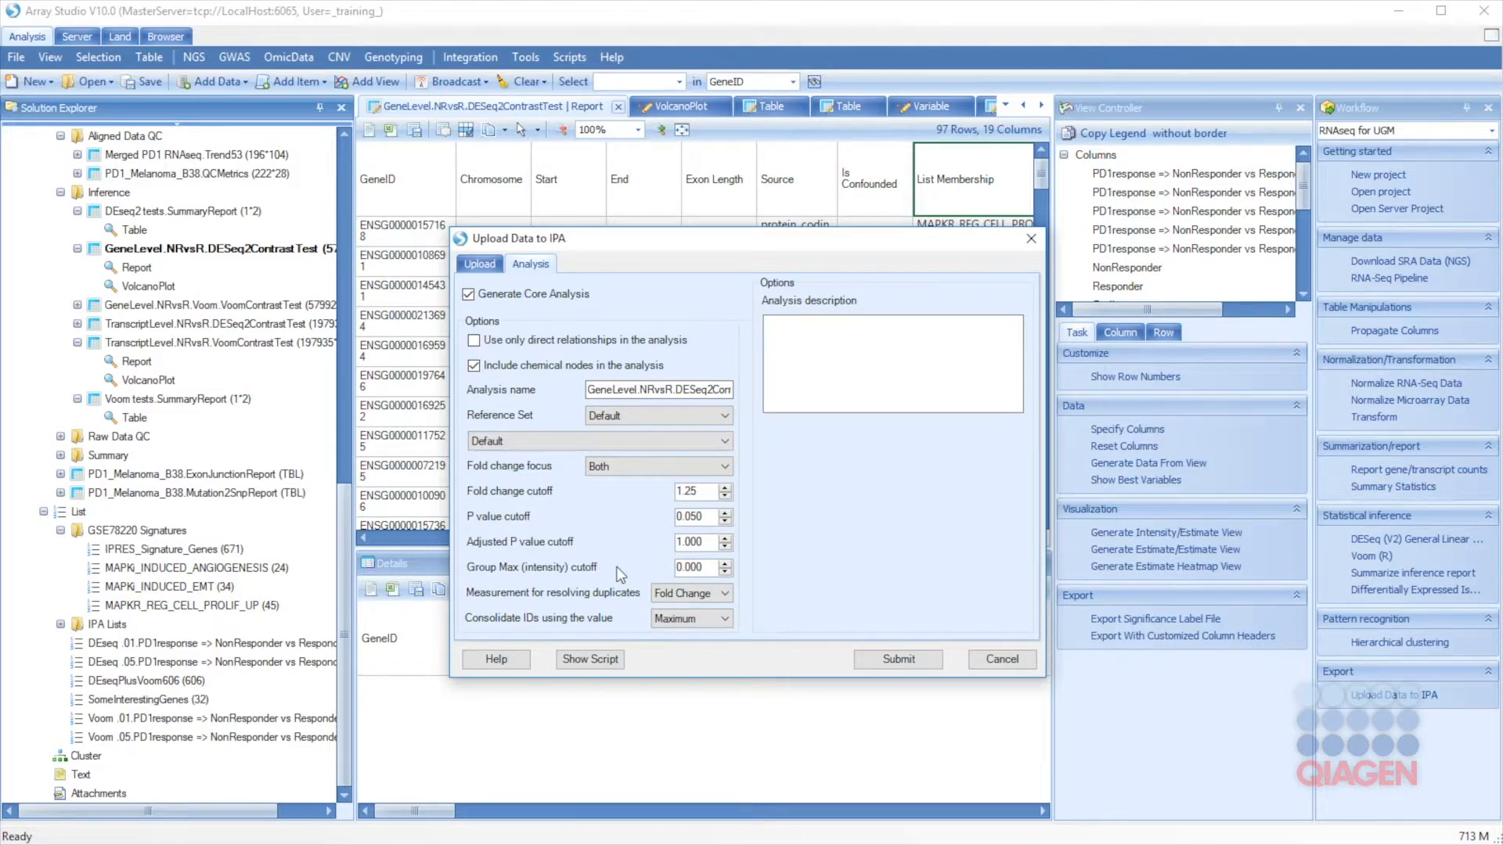
pyautogui.moveTo(713, 491); pyautogui.dragTo(582, 499)
pyautogui.write('2')
pyautogui.moveTo(705, 565); pyautogui.dragTo(621, 584)
pyautogui.write('10')
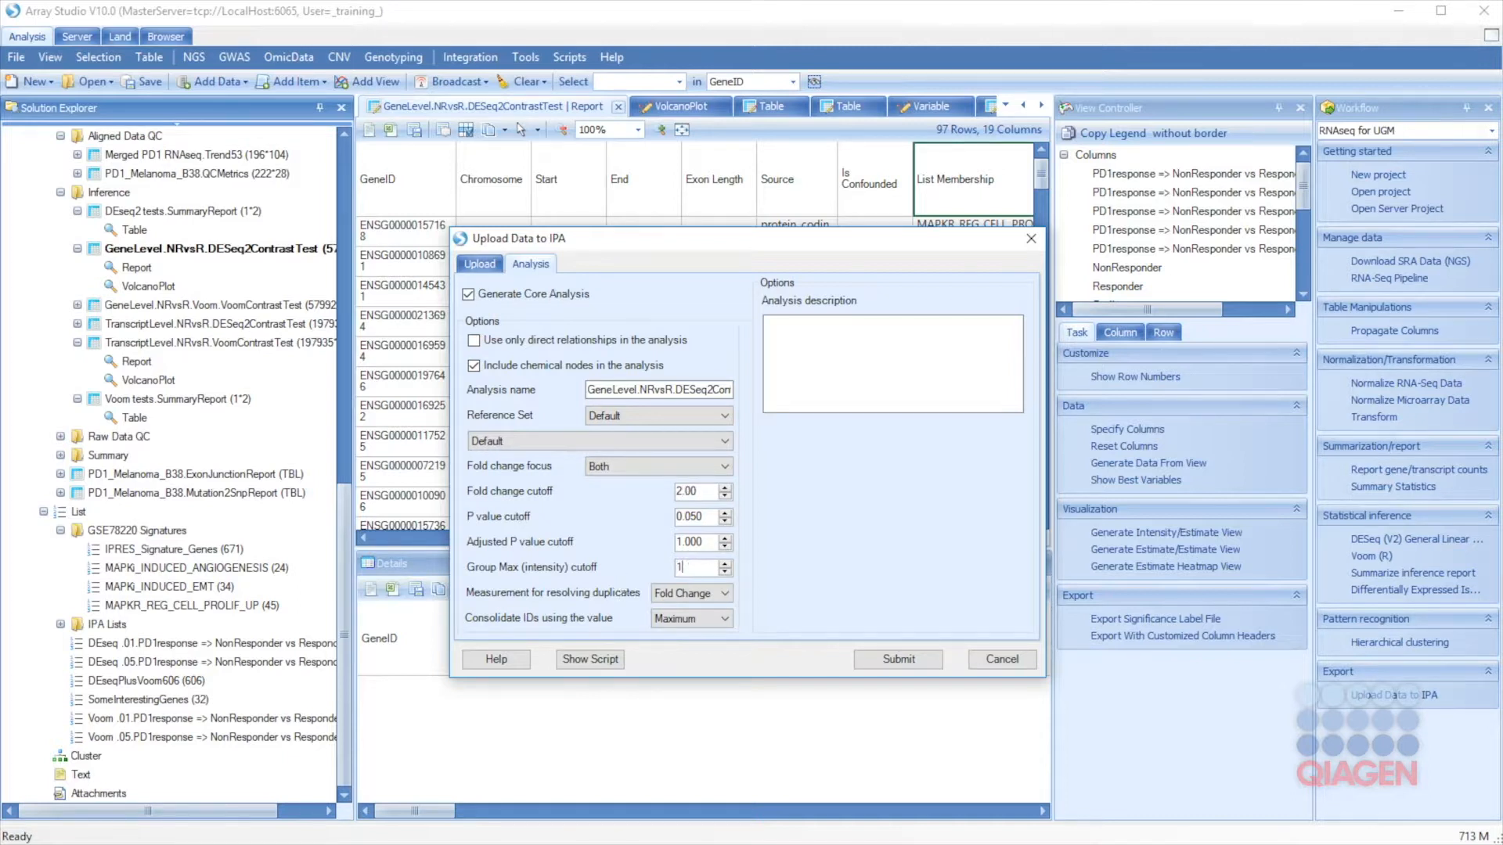